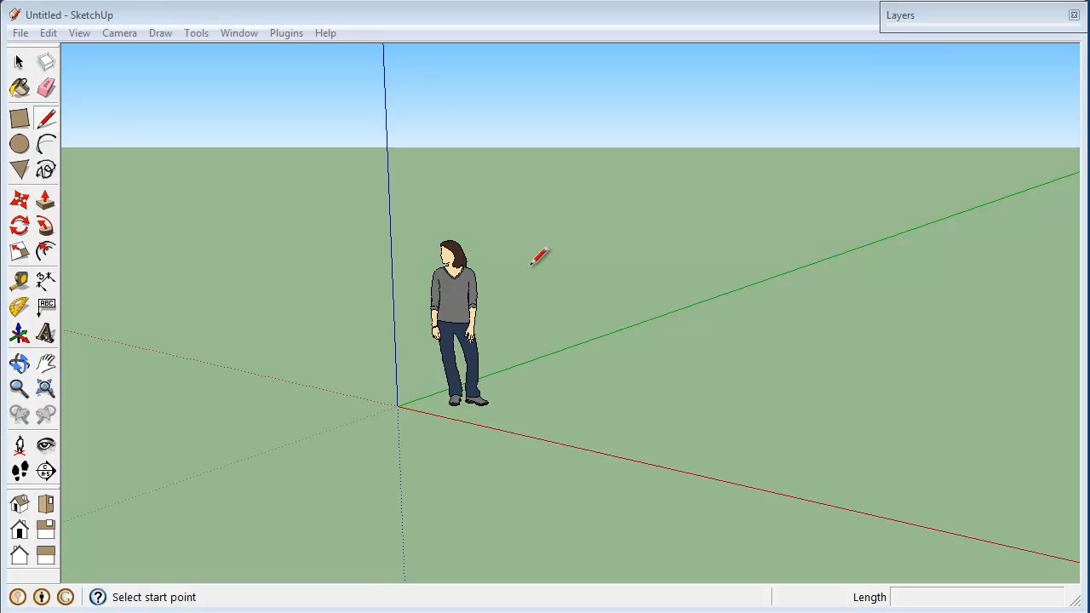
# Draw a ground rectangle about 10' 6" by 6' starting at the origin and pull it up into a box.
pyautogui.click(20, 118)
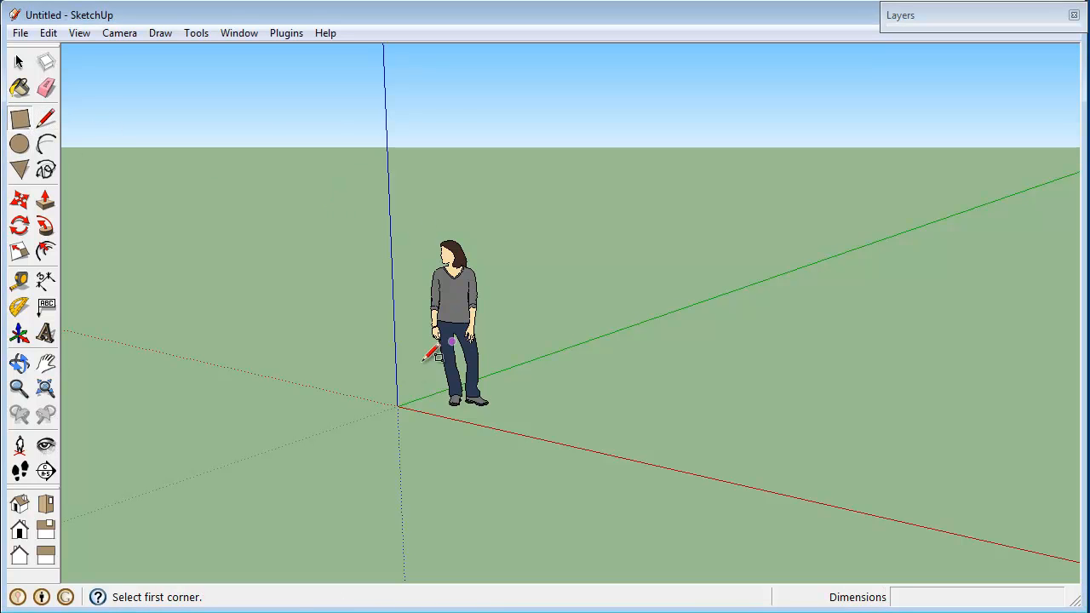
pyautogui.click(398, 406)
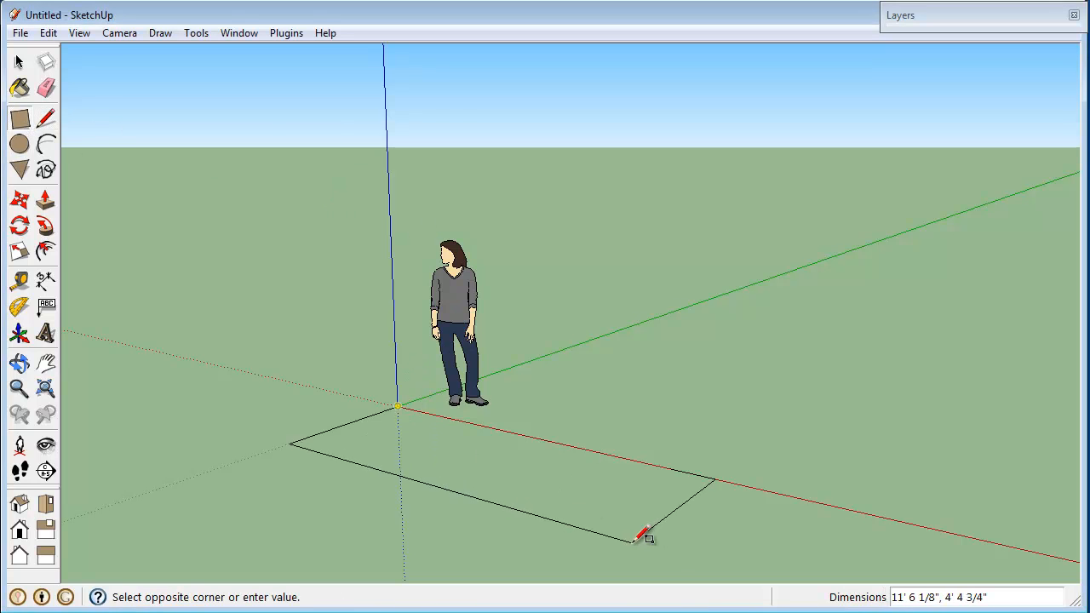
pyautogui.click(555, 558)
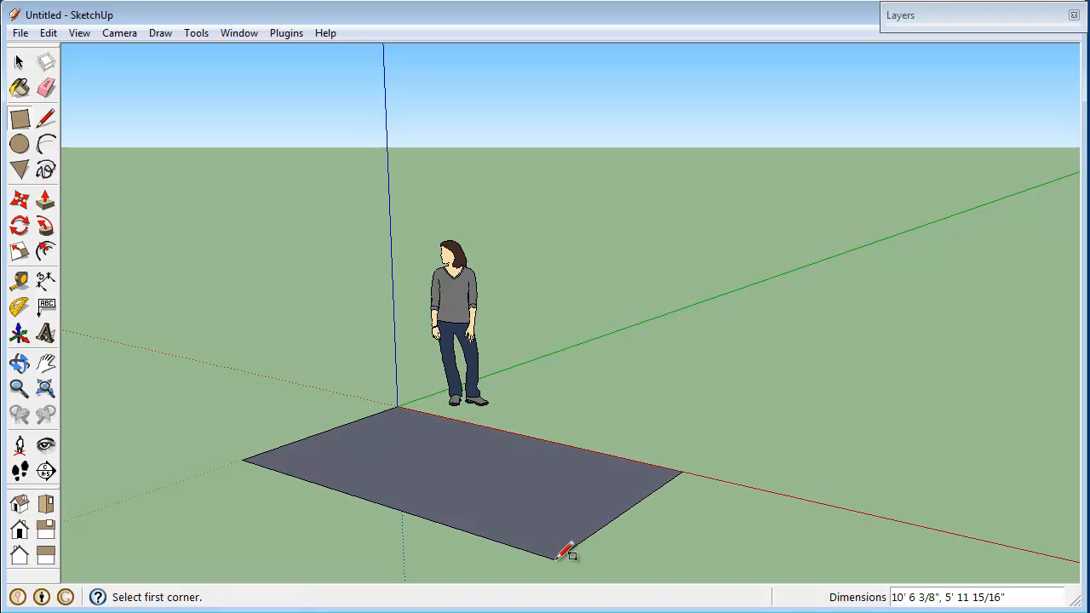
pyautogui.press('space')
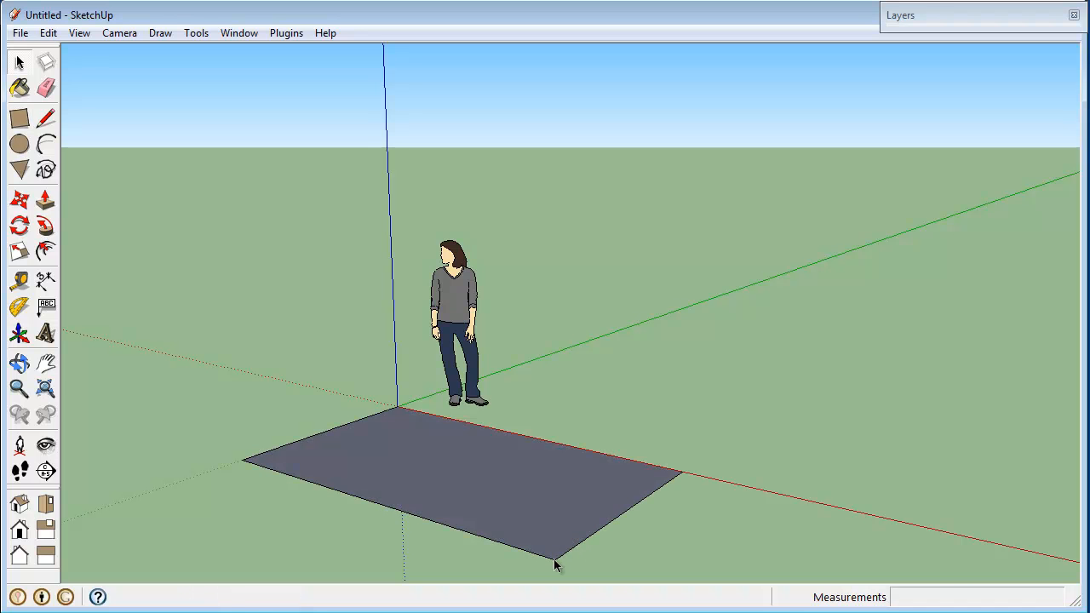
pyautogui.press('p')
pyautogui.moveTo(523, 503); pyautogui.dragTo(450, 234)
pyautogui.press('space')
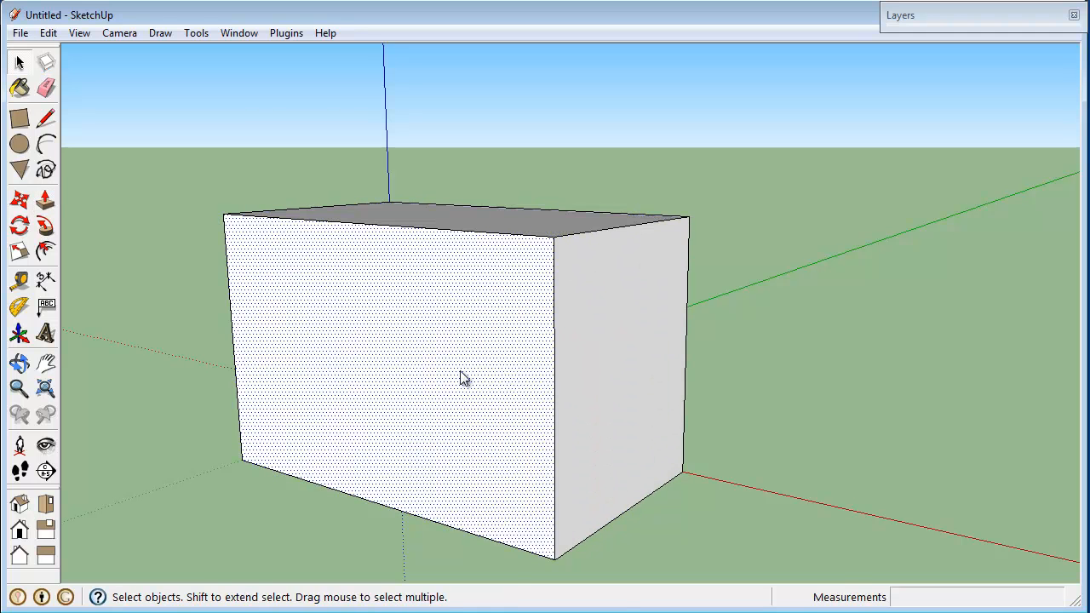
# Select everything connected to the box's front face and make it a group.
pyautogui.rightClick(462, 377)
pyautogui.moveTo(616, 450)
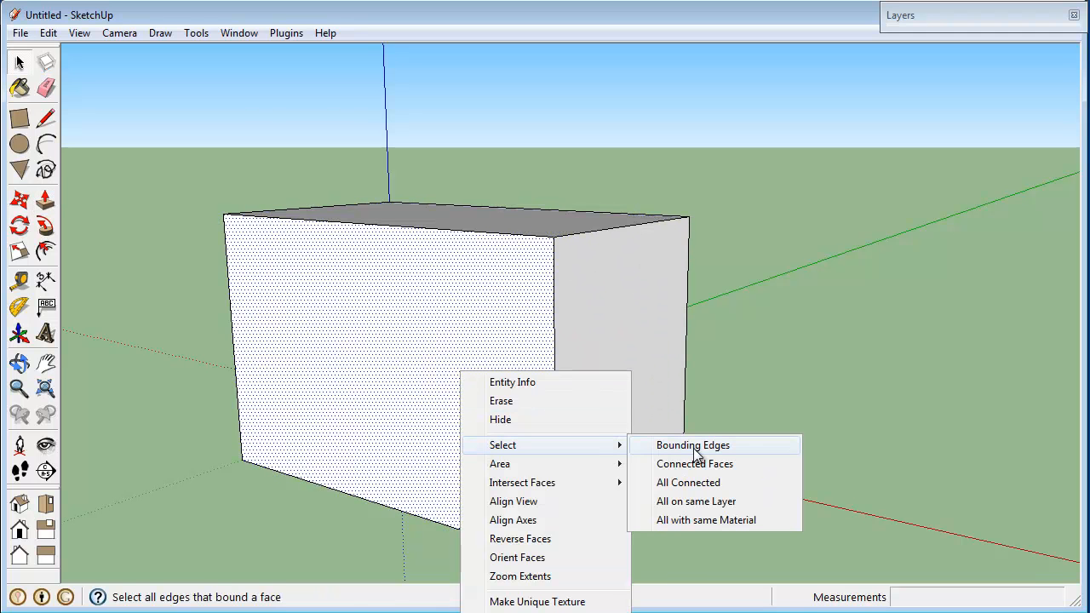
pyautogui.click(695, 464)
pyautogui.rightClick(608, 420)
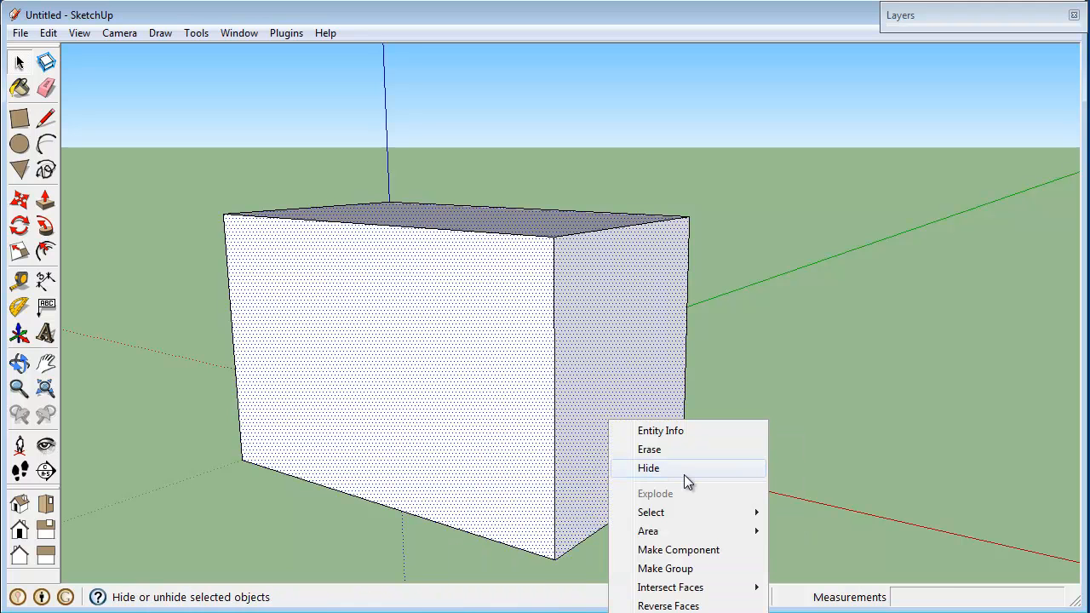
pyautogui.moveTo(723, 512)
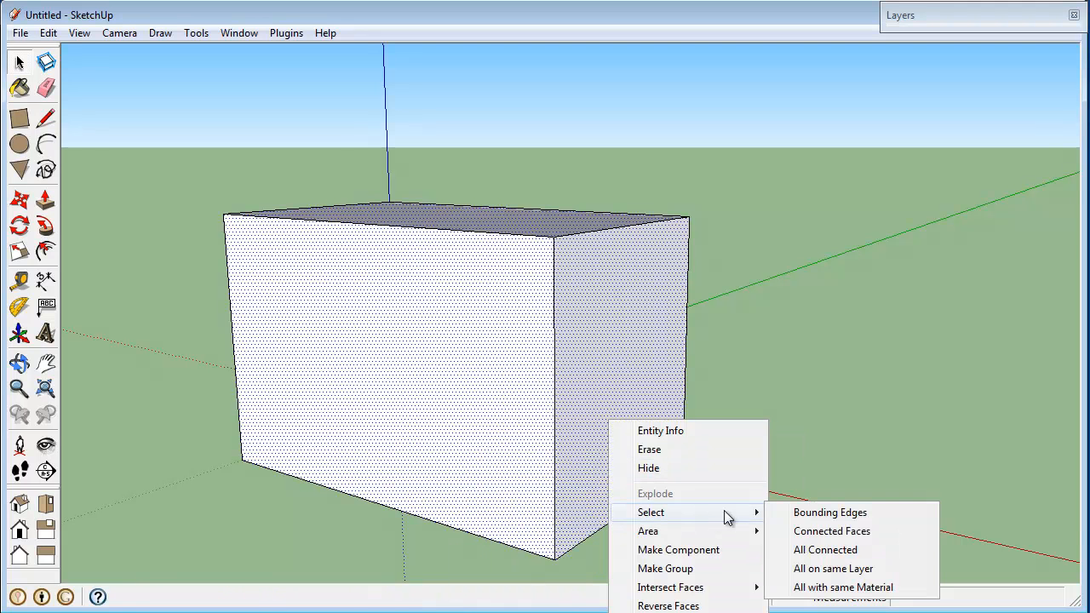
pyautogui.click(825, 549)
pyautogui.rightClick(520, 343)
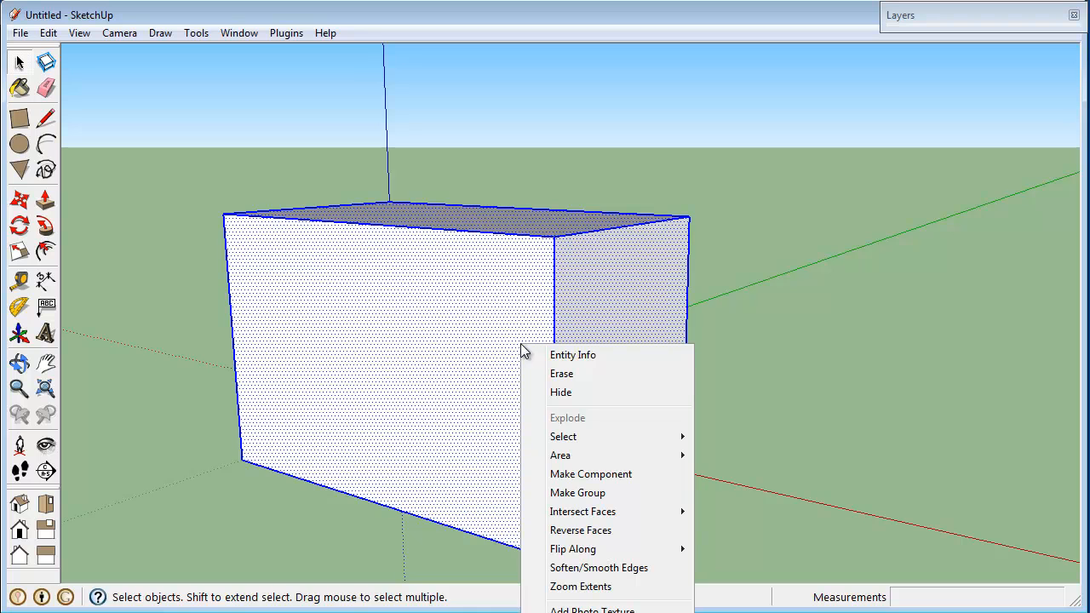
pyautogui.click(603, 493)
pyautogui.click(755, 417)
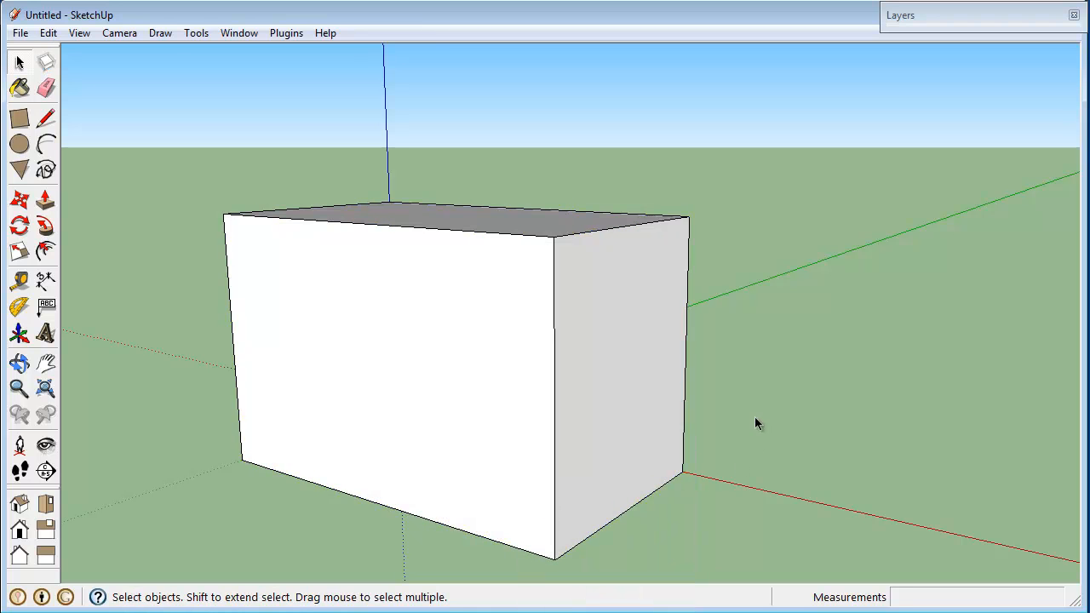
pyautogui.moveTo(758, 422); pyautogui.dragTo(379, 369, button='middle')
pyautogui.click(388, 354)
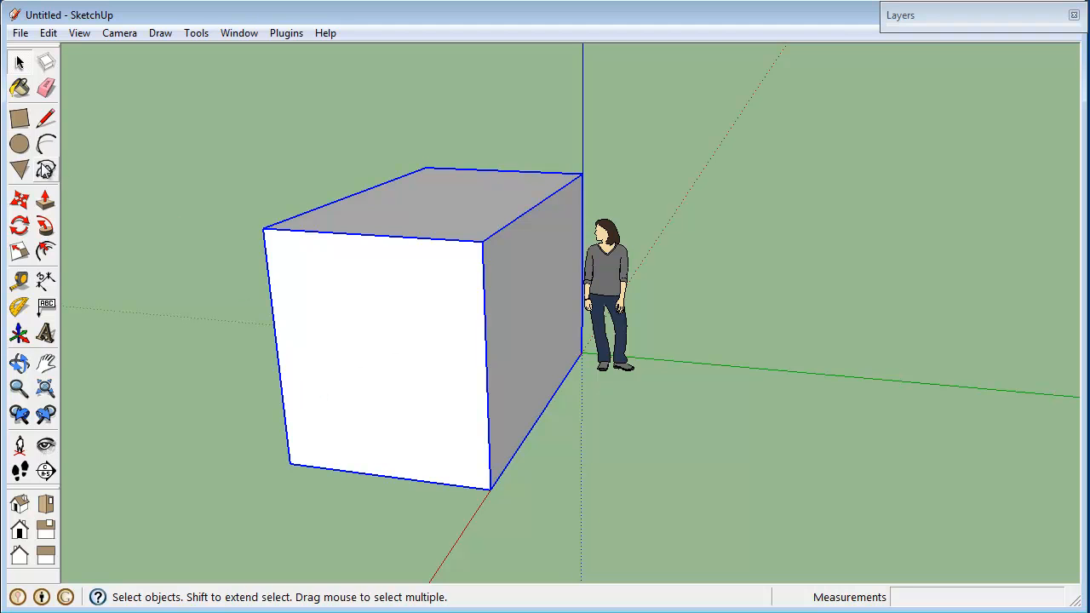
# Draw a ground circle with a radius of about 2' 2" beside the box and pull it up into a cylinder.
pyautogui.click(19, 144)
pyautogui.click(175, 443)
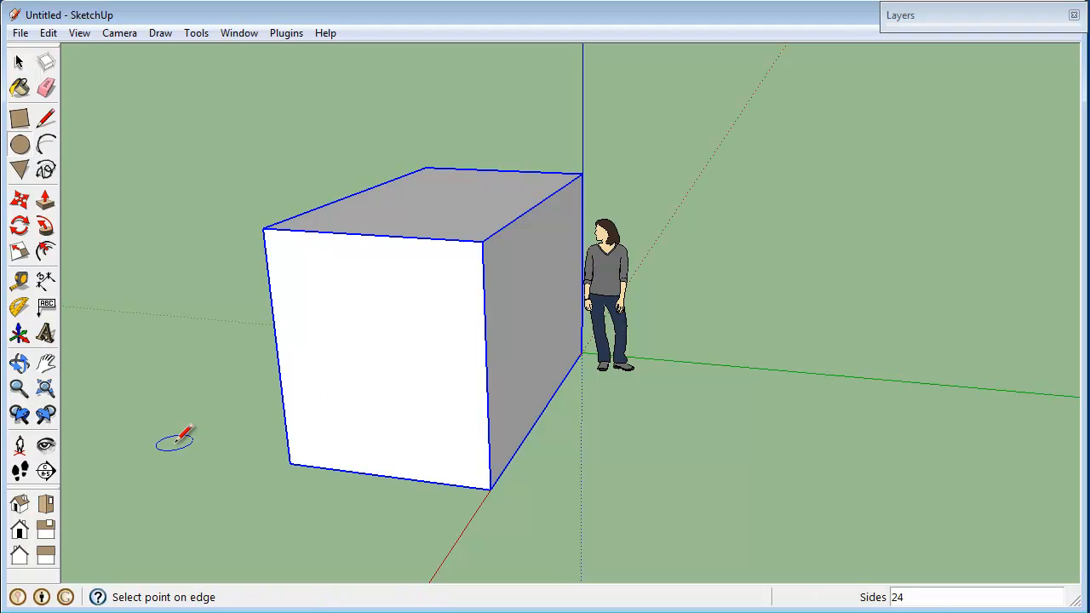
pyautogui.click(213, 463)
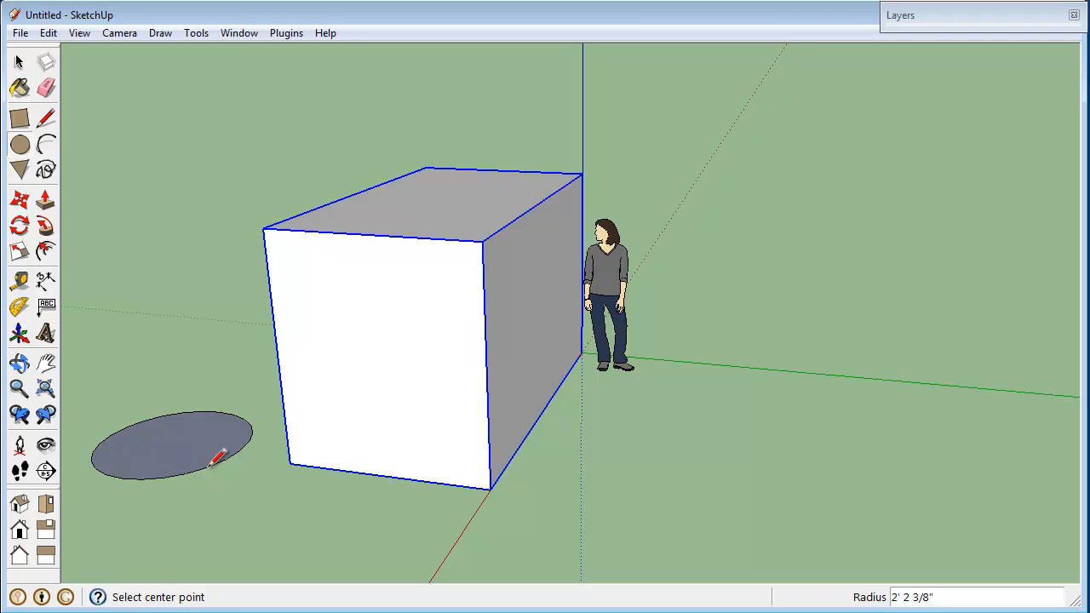
pyautogui.press('p')
pyautogui.click(190, 445)
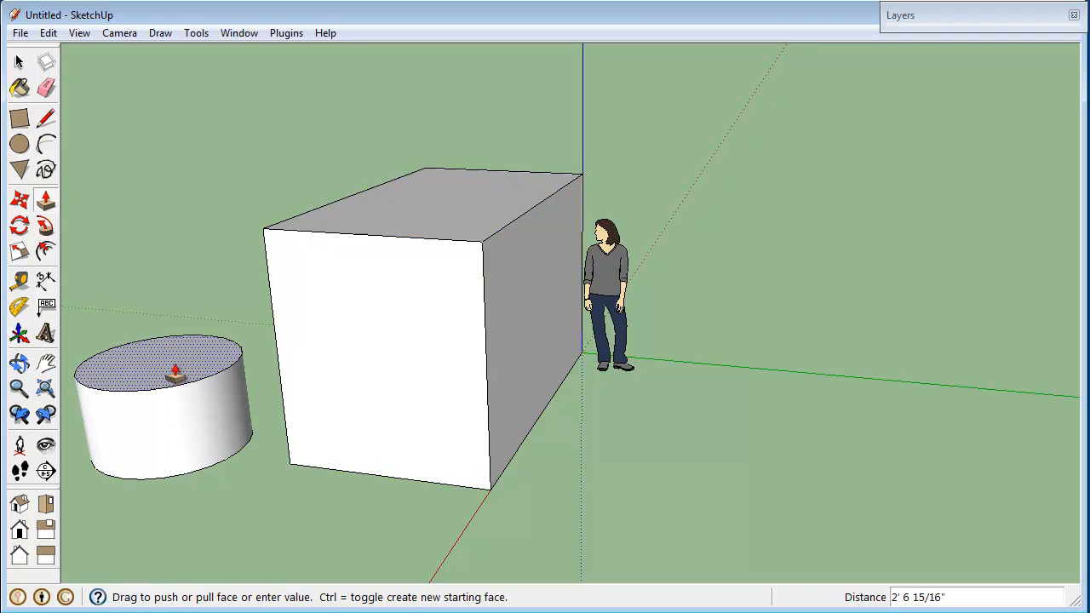
pyautogui.click(168, 347)
pyautogui.press('space')
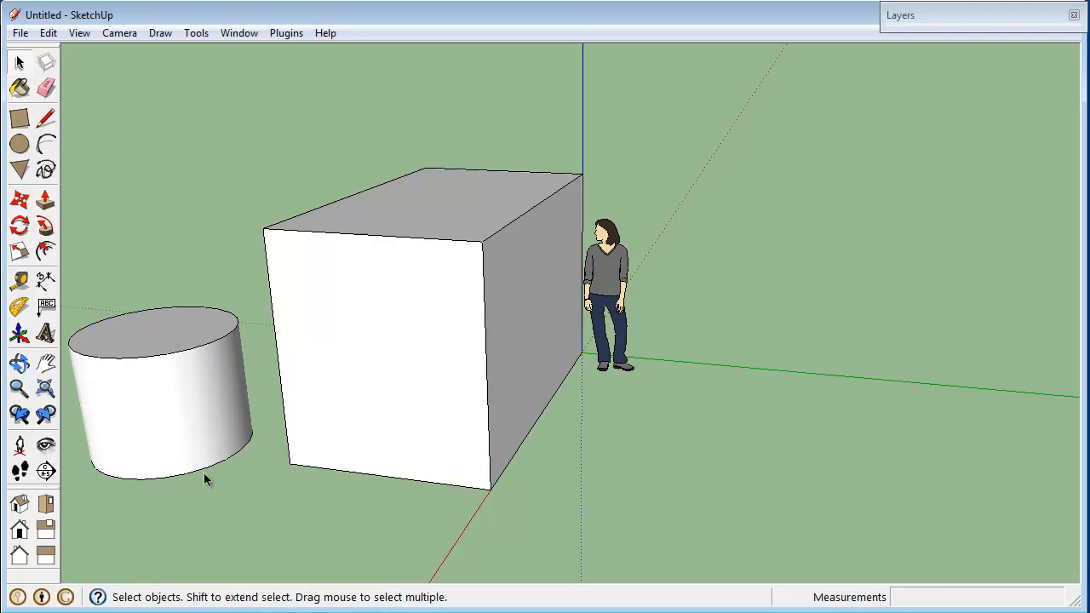
# Select the whole cylinder and move it about 5' so that it overlaps the vertical corner edge of the box.
pyautogui.moveTo(243, 286); pyautogui.dragTo(134, 523)
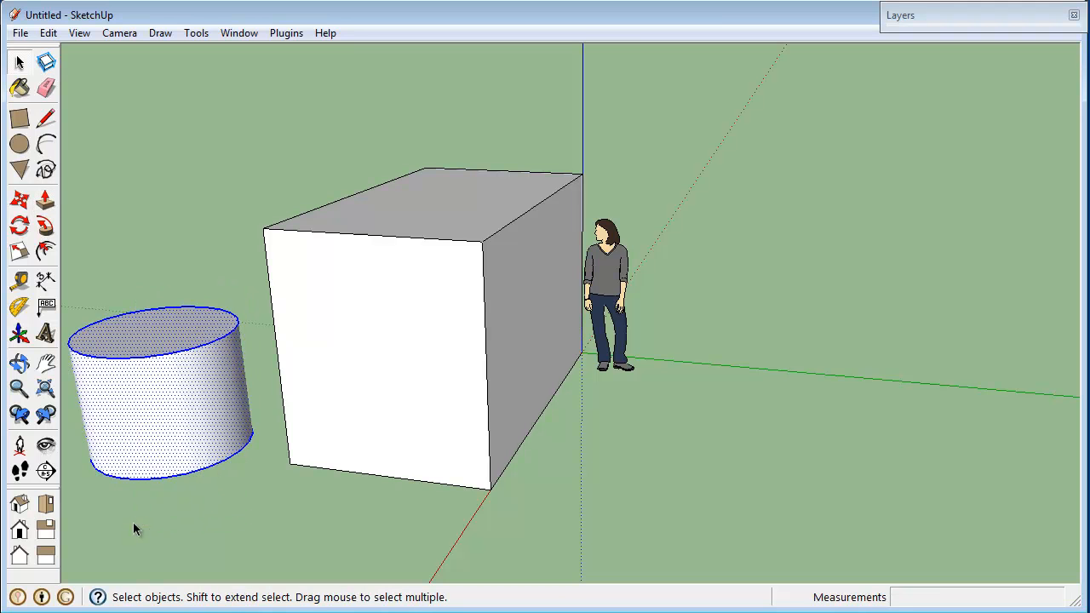
pyautogui.moveTo(61, 310); pyautogui.dragTo(262, 508)
pyautogui.moveTo(257, 242); pyautogui.dragTo(61, 531)
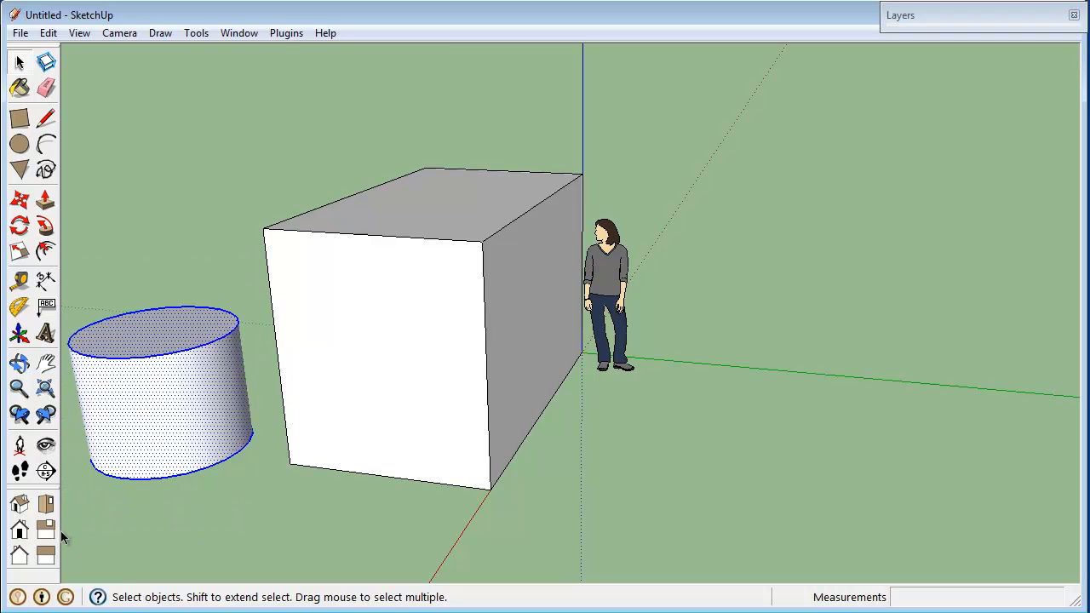
pyautogui.press('m')
pyautogui.click(226, 400)
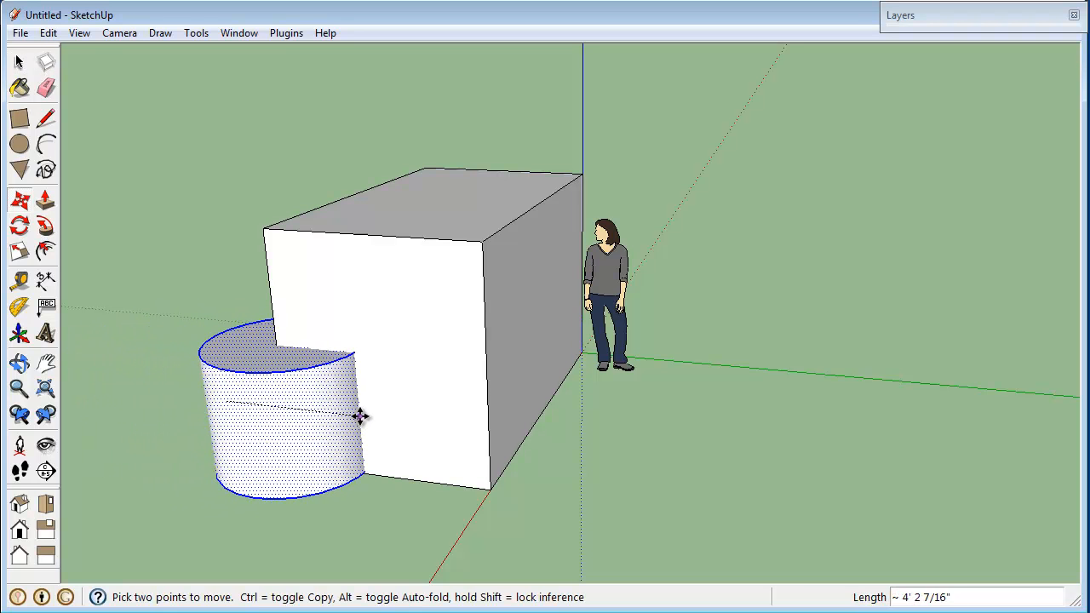
pyautogui.click(373, 361)
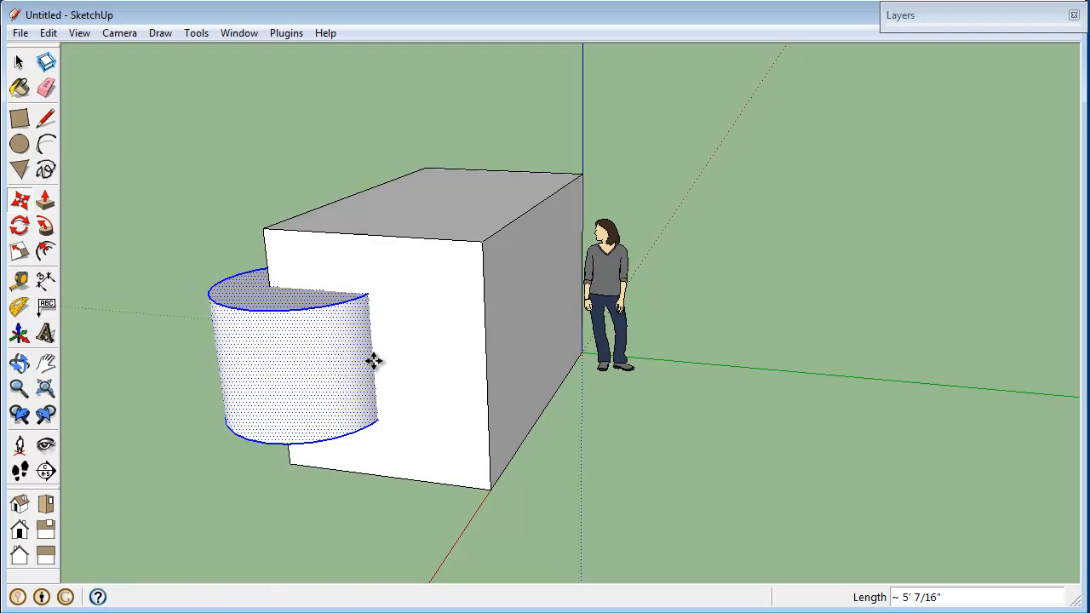
pyautogui.press('space')
pyautogui.click(296, 493)
# Examine where the cylinder's top face meets the grouped box, checking for edges along the overlap.
pyautogui.moveTo(246, 494); pyautogui.dragTo(610, 431, button='middle')
pyautogui.moveTo(511, 380); pyautogui.dragTo(552, 337, button='middle')
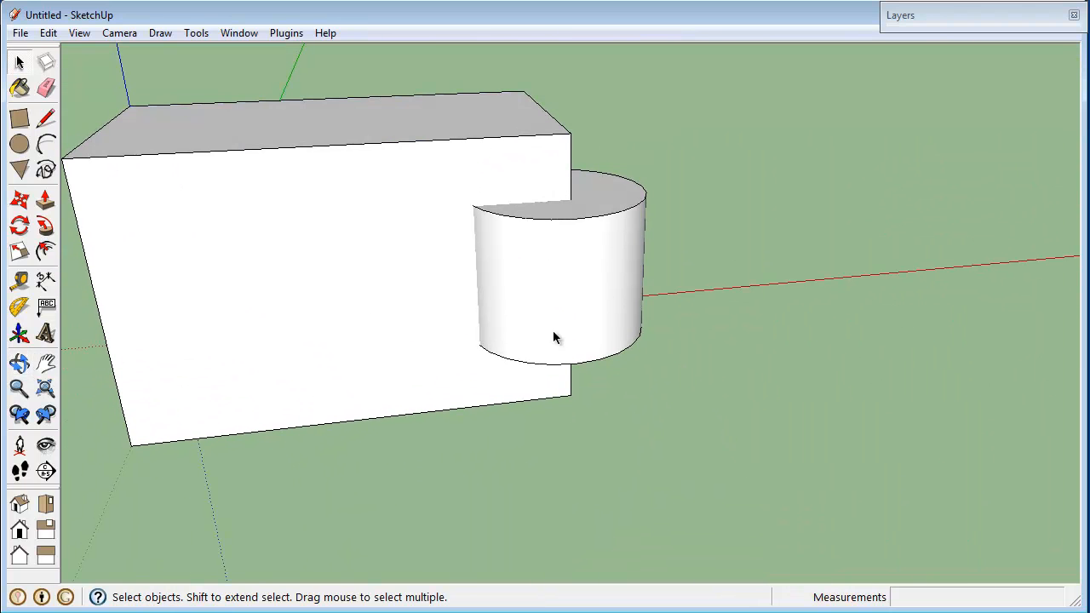
pyautogui.moveTo(594, 280); pyautogui.dragTo(363, 455, button='middle')
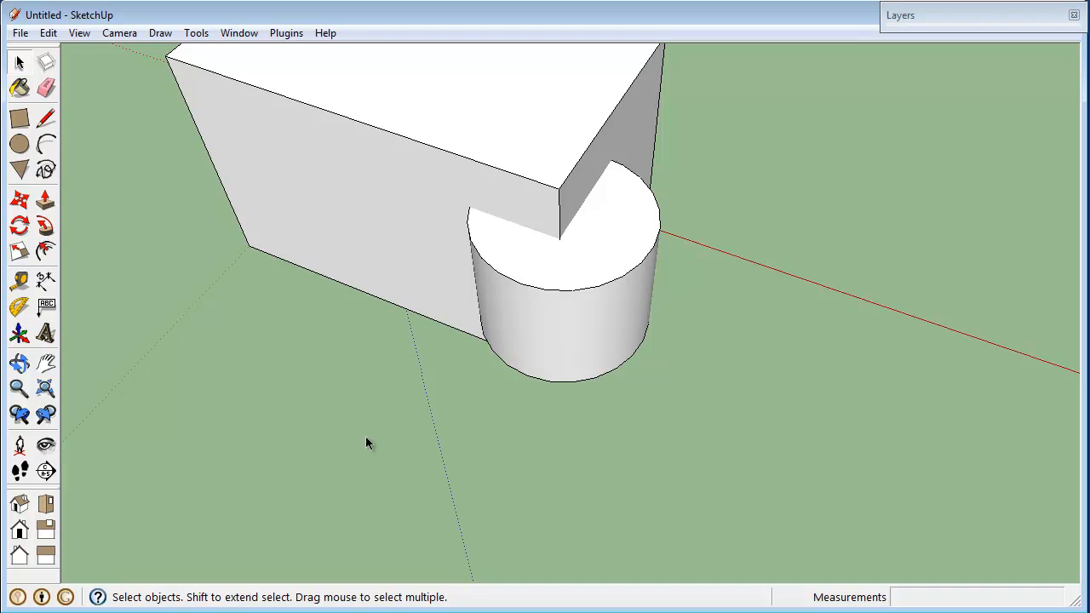
pyautogui.click(385, 266)
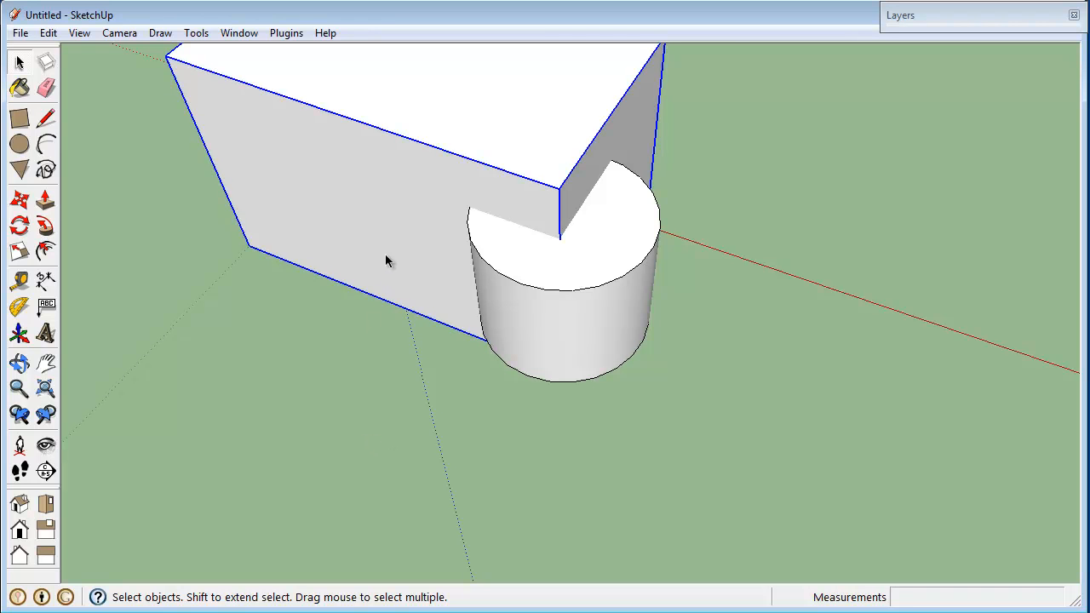
pyautogui.scroll(2, 554, 230)
pyautogui.scroll(2, 558, 228)
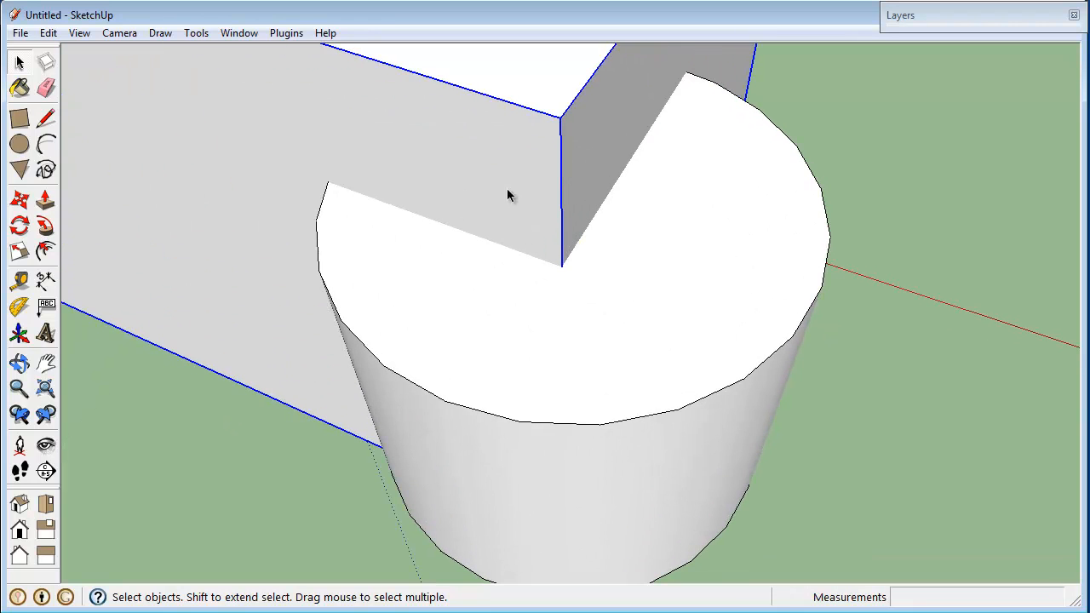
pyautogui.click(534, 292)
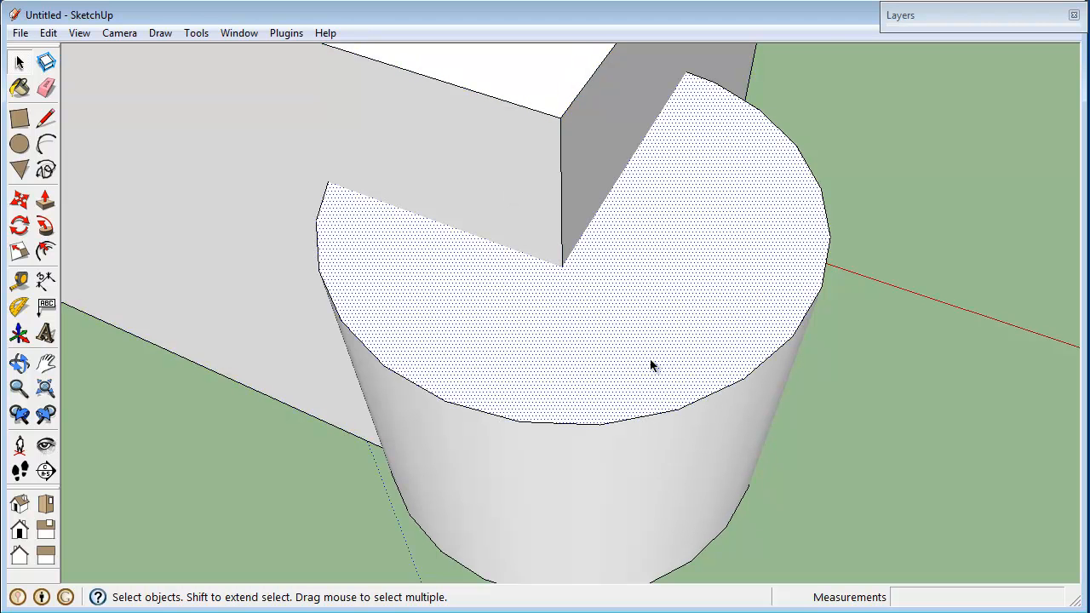
pyautogui.click(517, 230)
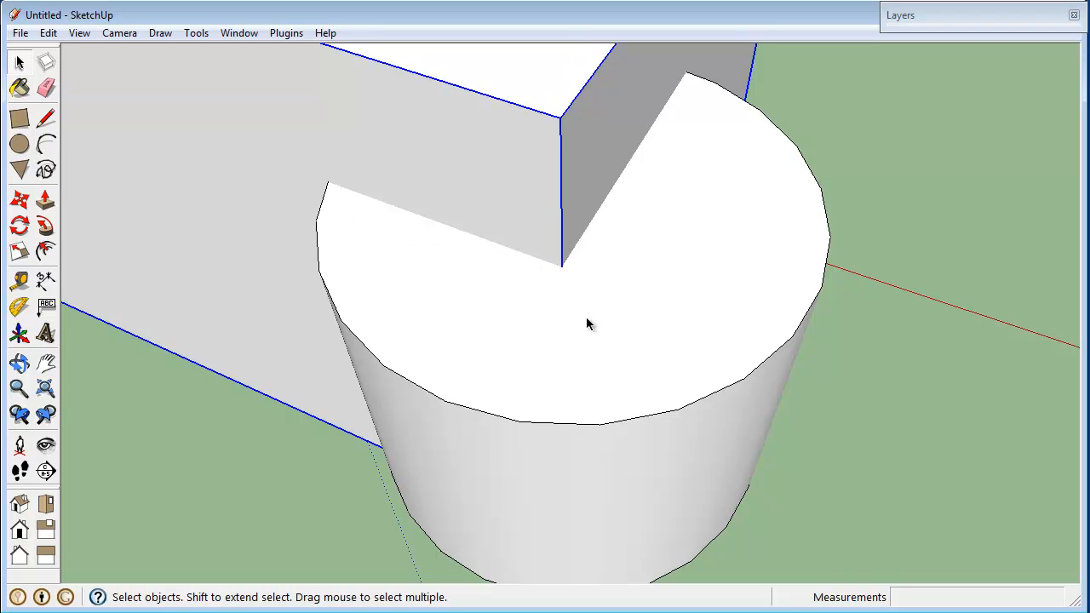
# Open the box group for editing and intersect all of its connected geometry with the model.
pyautogui.rightClick(481, 120)
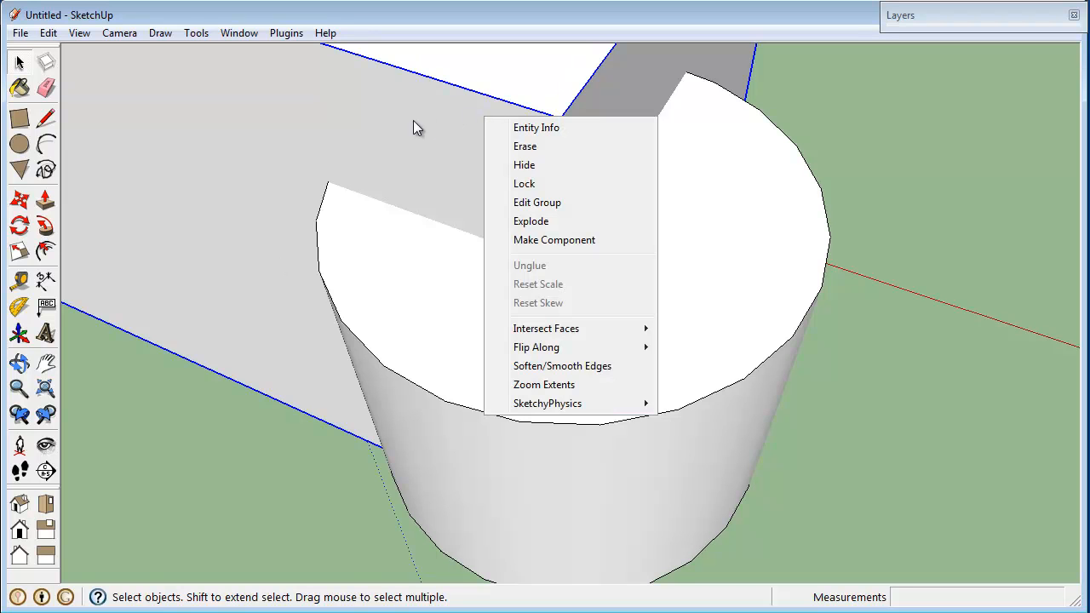
pyautogui.click(554, 207)
pyautogui.click(471, 148)
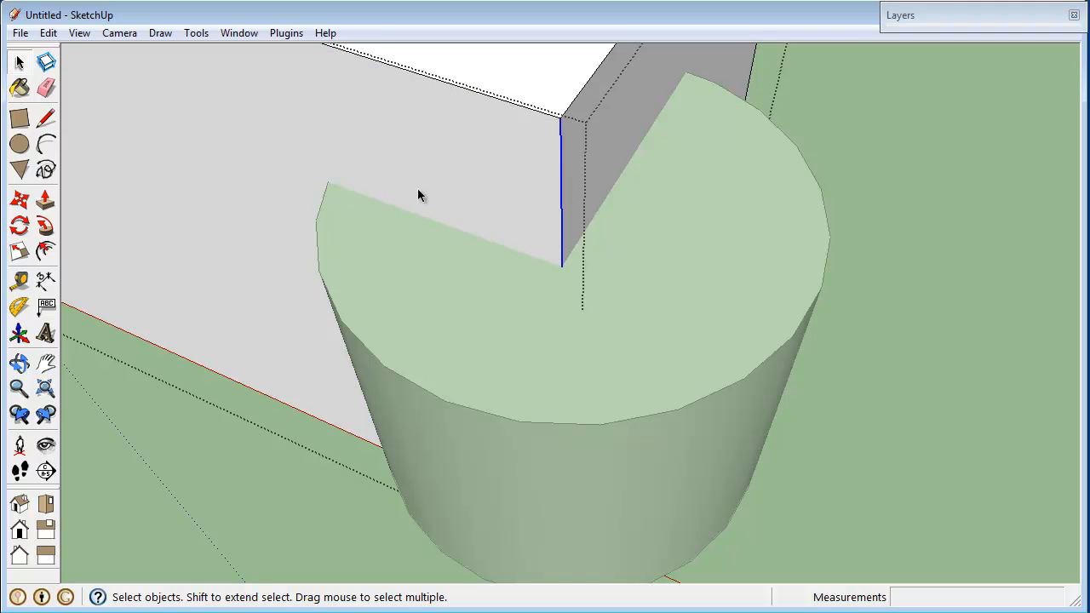
pyautogui.rightClick(421, 189)
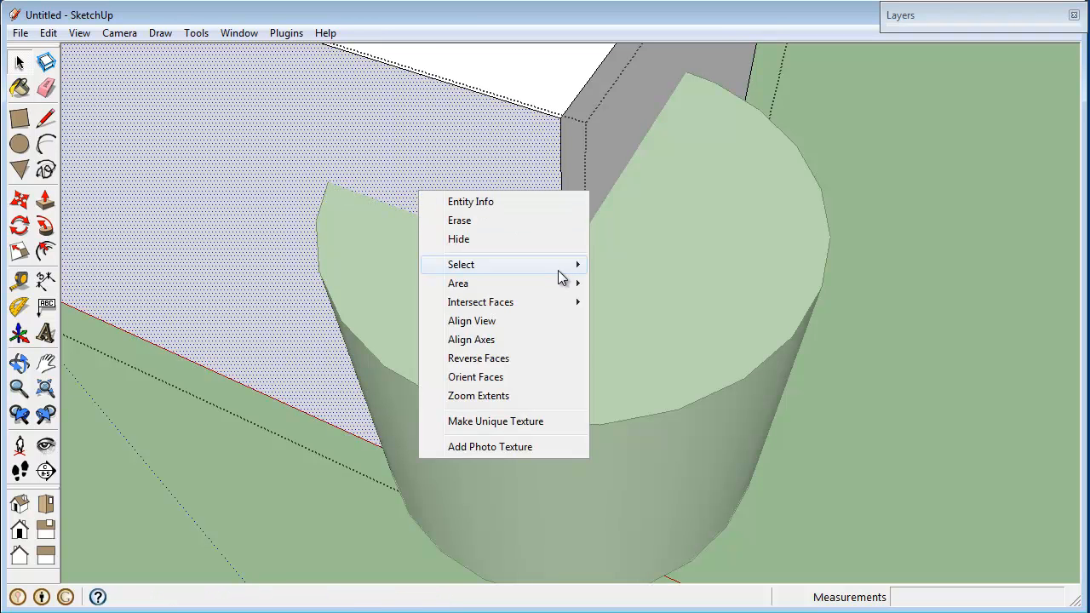
pyautogui.moveTo(572, 268)
pyautogui.click(660, 305)
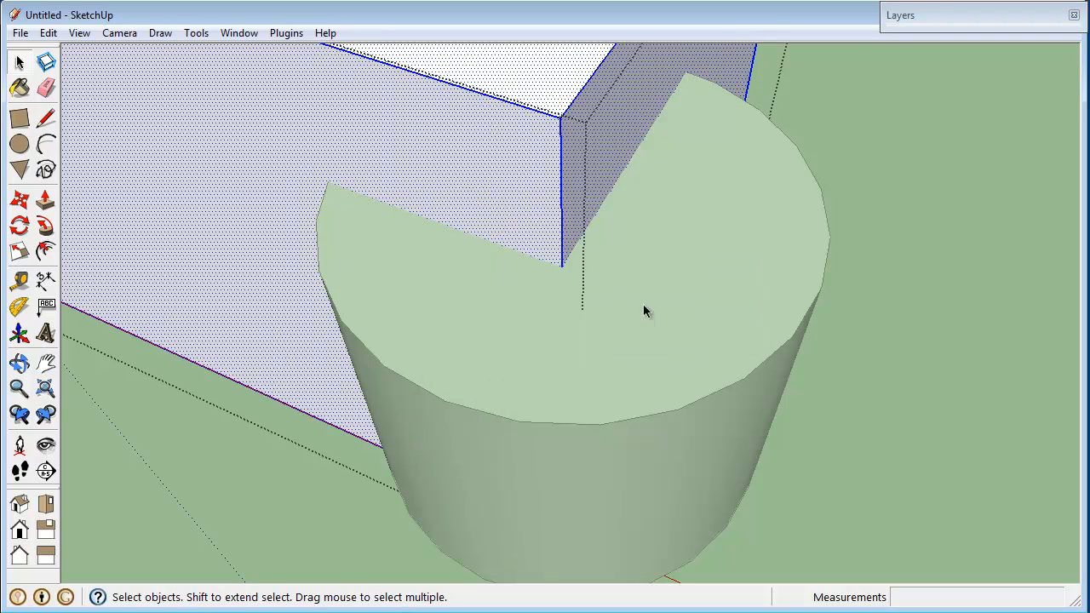
pyautogui.rightClick(476, 148)
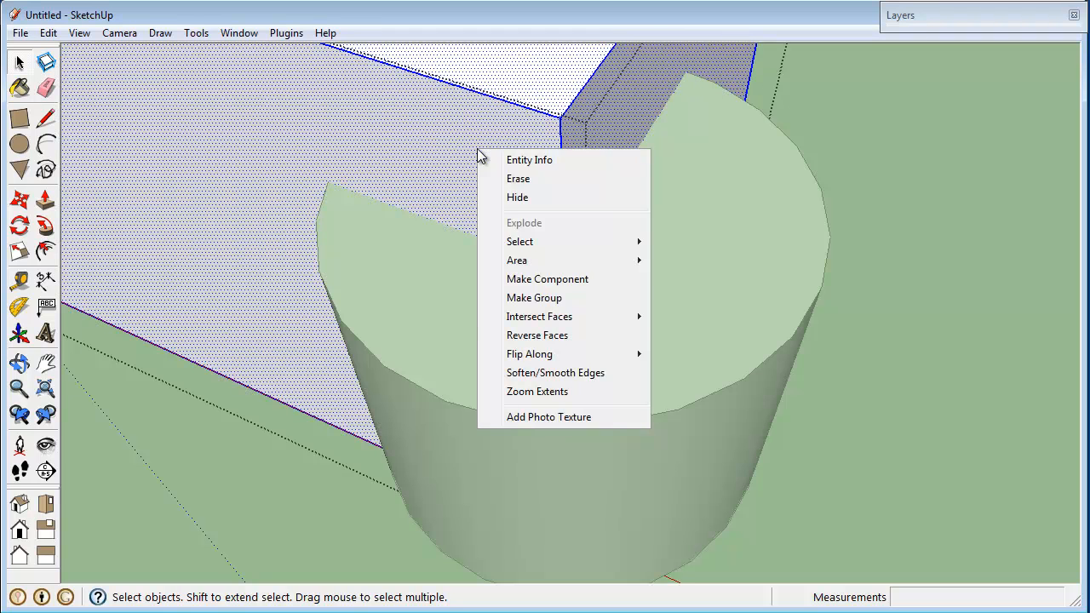
pyautogui.moveTo(620, 320)
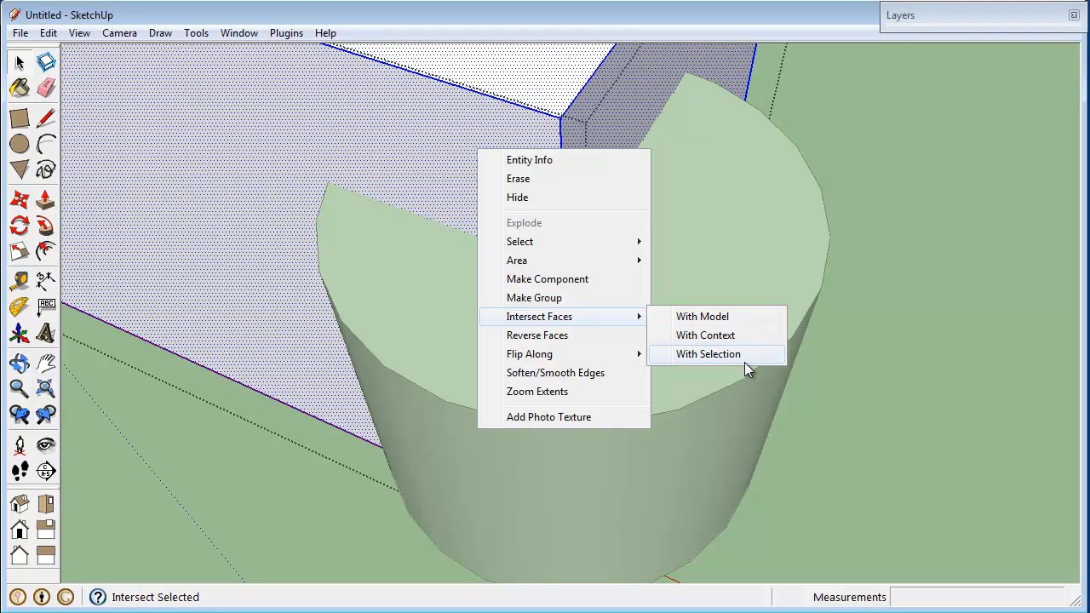
pyautogui.click(722, 317)
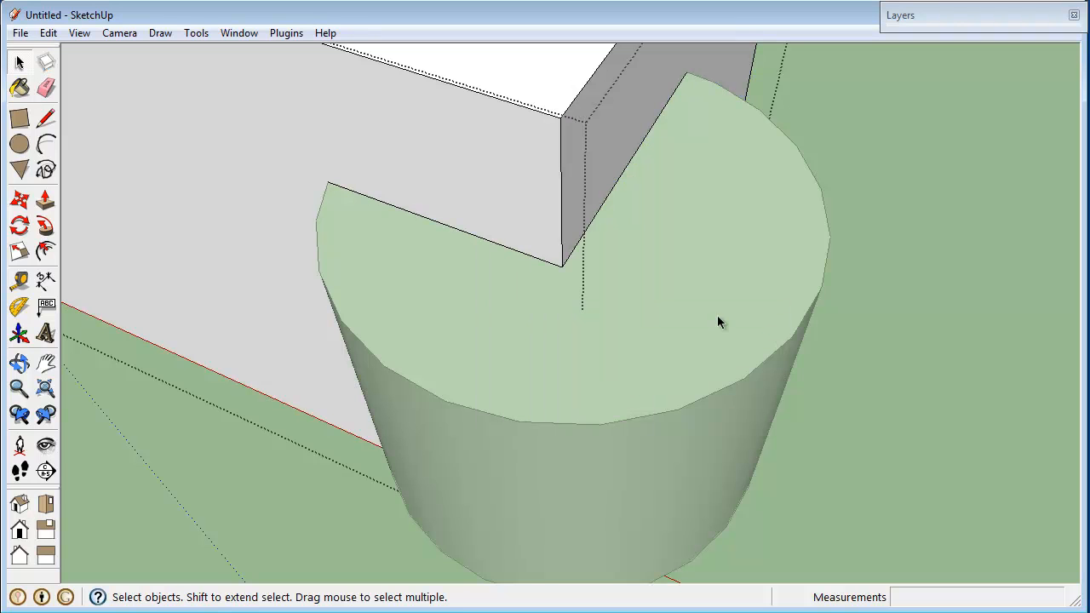
# Check the intersection edges on the box's faces, and close the group and select it.
pyautogui.click(542, 260)
pyautogui.click(572, 257)
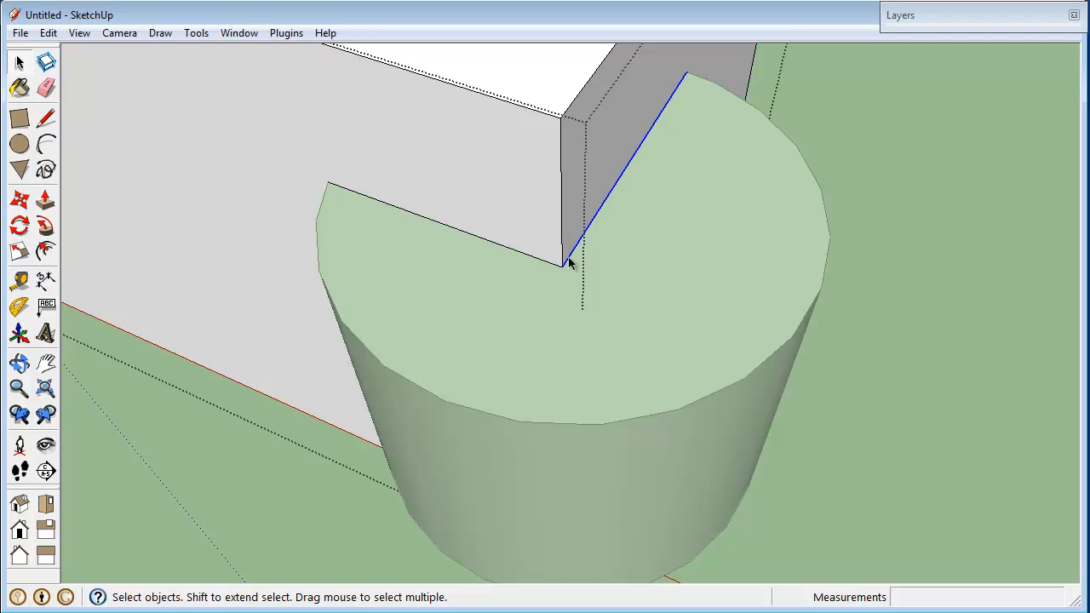
pyautogui.click(470, 236)
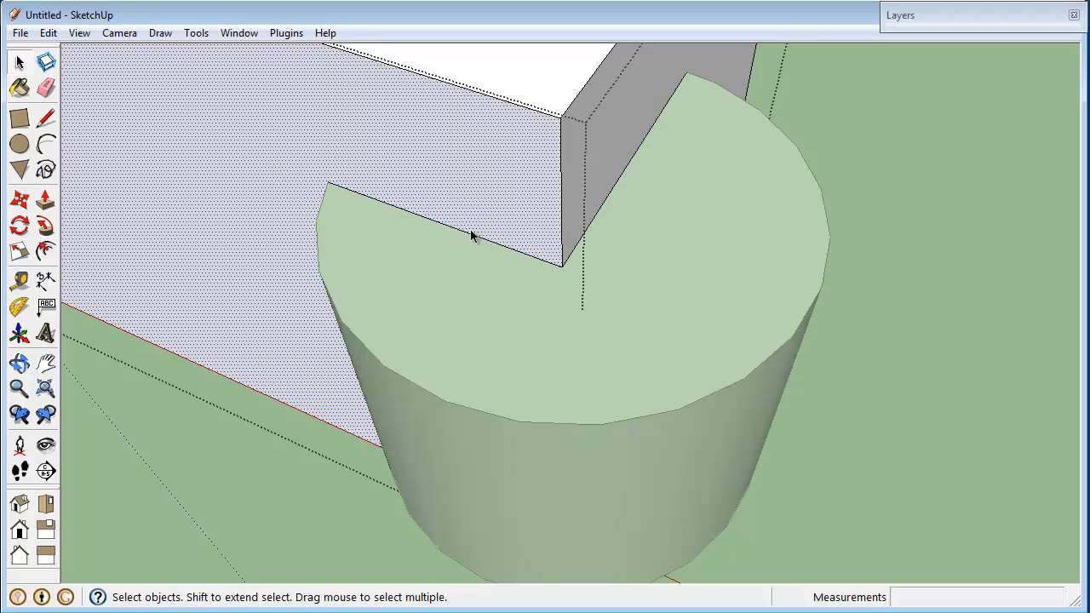
pyautogui.click(929, 167)
pyautogui.click(537, 251)
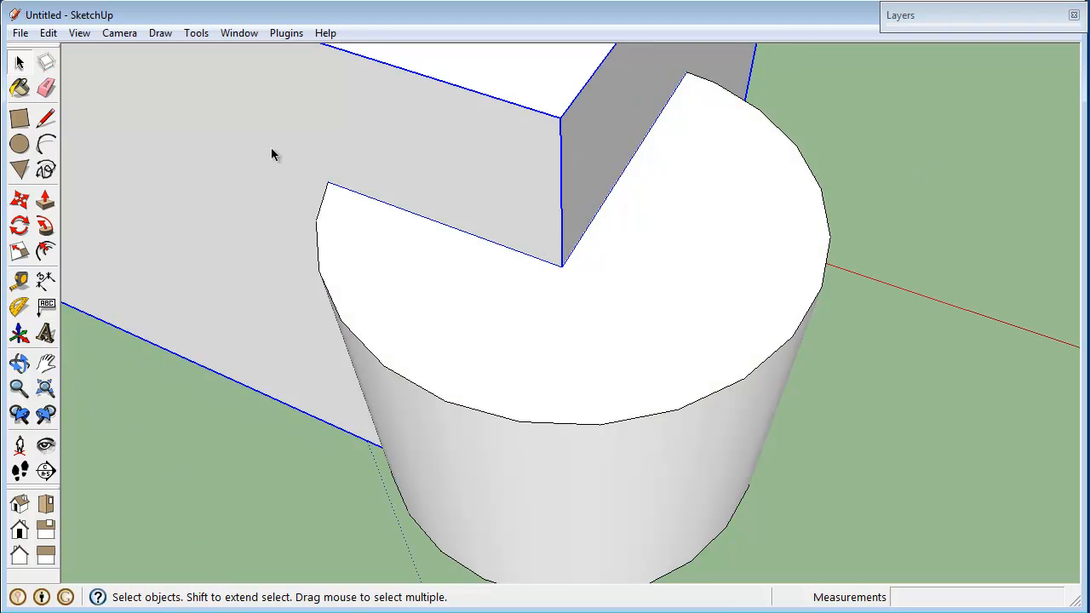
# Delete the cylinder by erasing its top and bottom circular edges, leaving the grouped box in place.
pyautogui.scroll(-5, 269, 269)
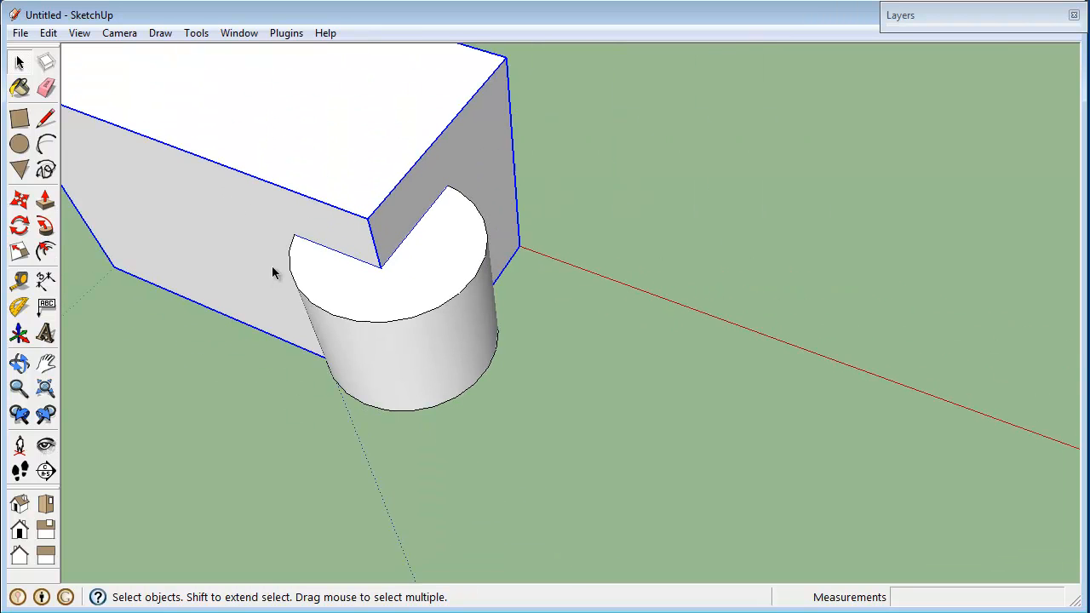
pyautogui.middleClick(269, 264)
pyautogui.moveTo(269, 262); pyautogui.dragTo(480, 270, button='middle')
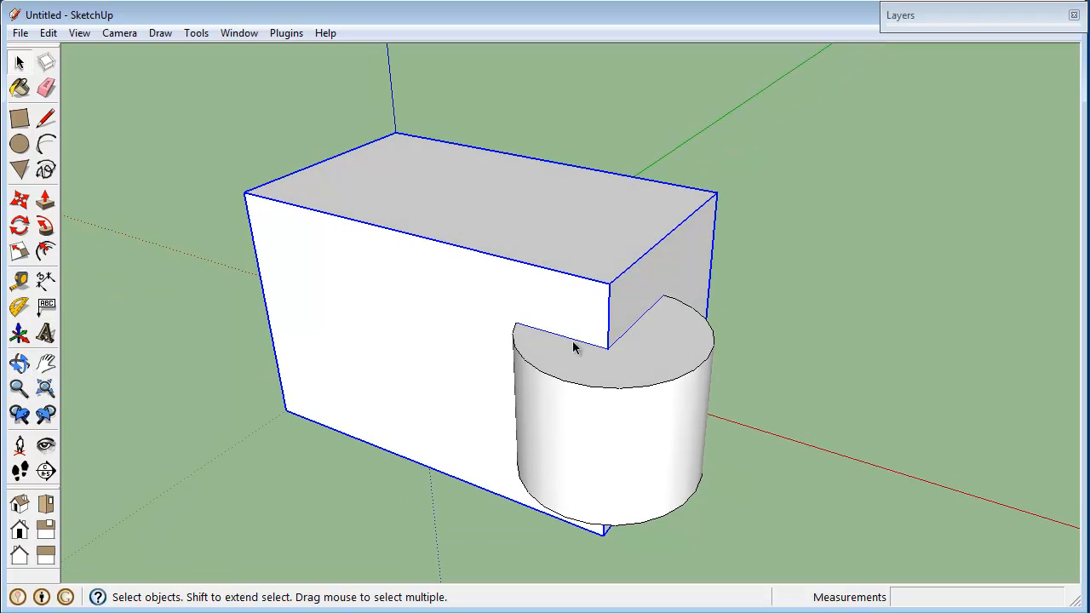
pyautogui.click(649, 391)
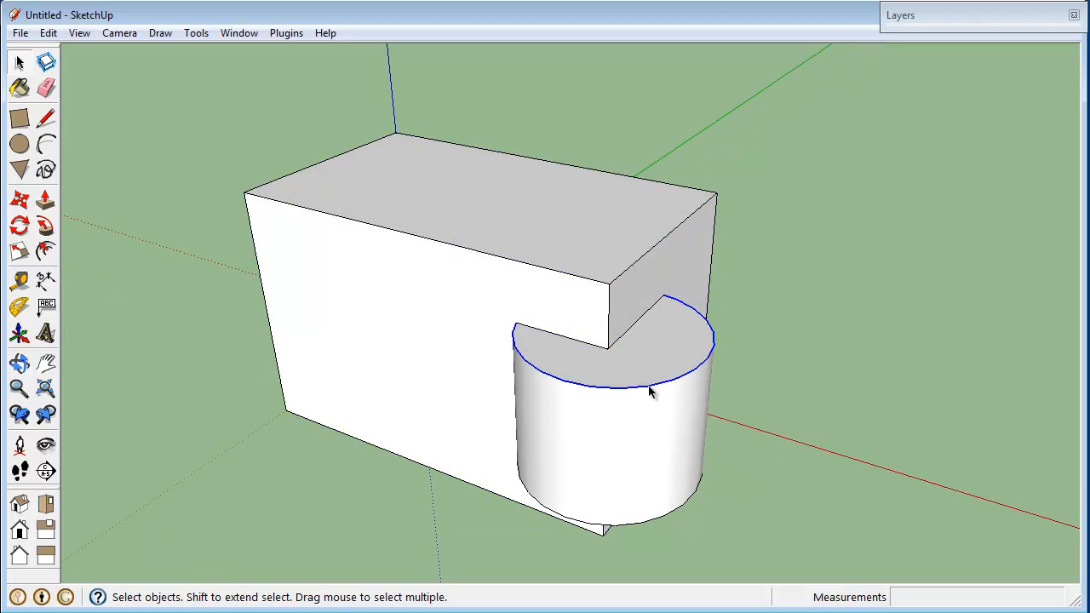
pyautogui.press('Delete')
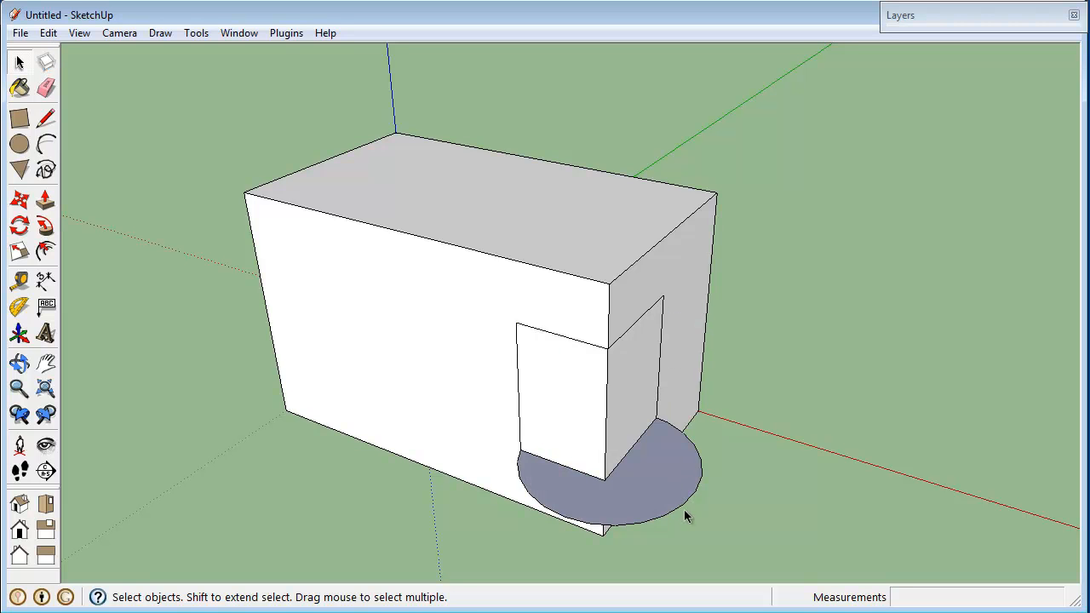
pyautogui.click(681, 502)
pyautogui.press('Delete')
# Open the box group, delete the two intersected corner faces and the edge between them, and close the group.
pyautogui.click(627, 375)
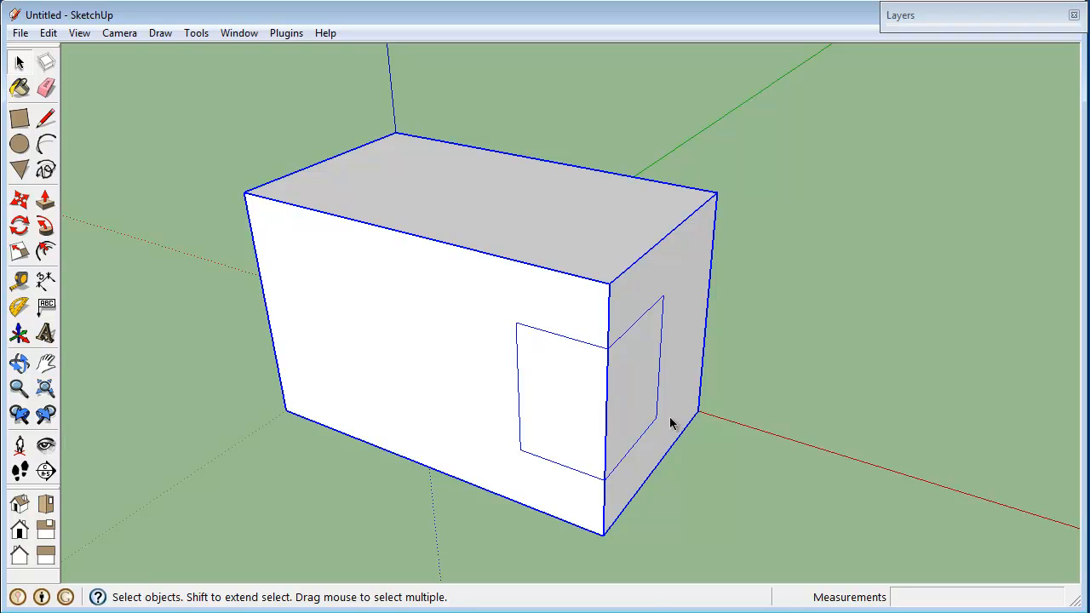
pyautogui.rightClick(481, 374)
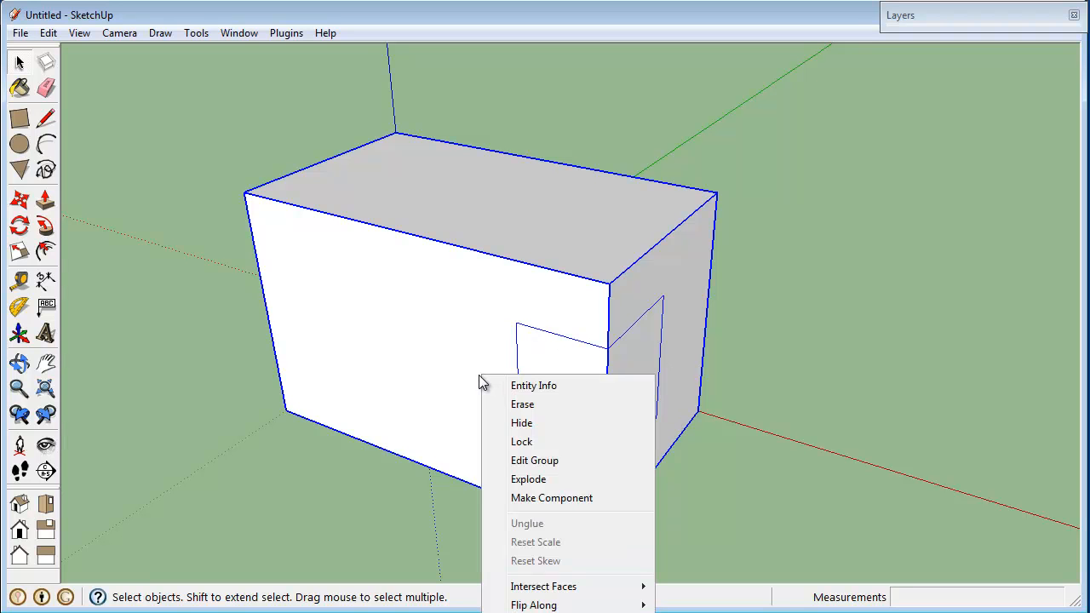
pyautogui.click(554, 461)
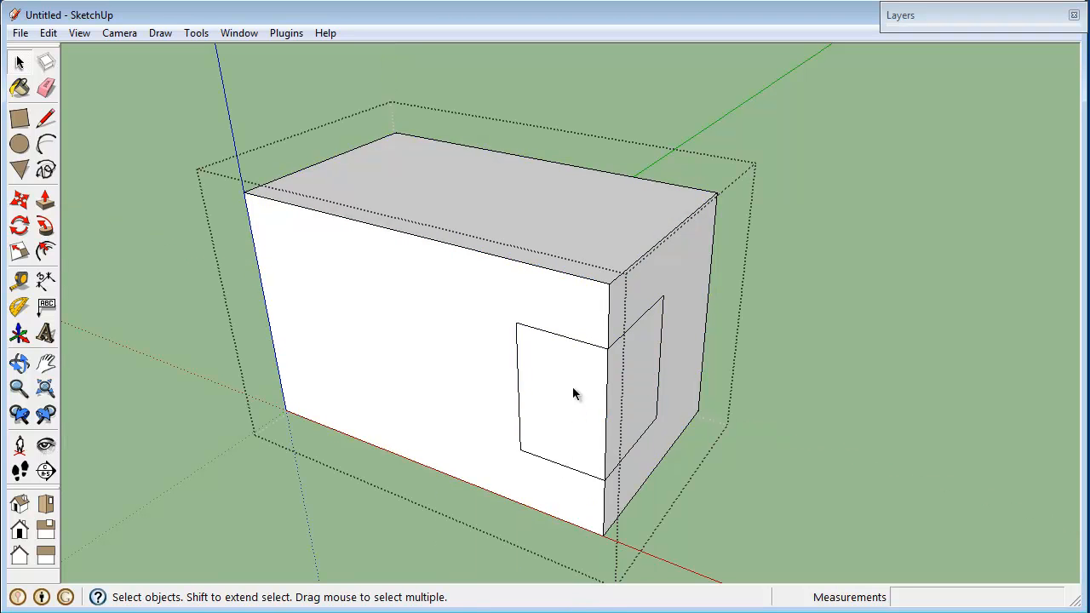
pyautogui.click(584, 391)
pyautogui.click(606, 395)
pyautogui.click(579, 419)
pyautogui.moveTo(777, 519)
pyautogui.mouseDown(button='middle')
pyautogui.moveTo(584, 434)
pyautogui.moveTo(545, 335)
pyautogui.moveTo(489, 340)
pyautogui.moveTo(443, 326)
pyautogui.moveTo(406, 451)
pyautogui.moveTo(346, 185)
pyautogui.moveTo(406, 93)
pyautogui.moveTo(627, 248)
pyautogui.moveTo(774, 324)
pyautogui.mouseUp(button='middle')
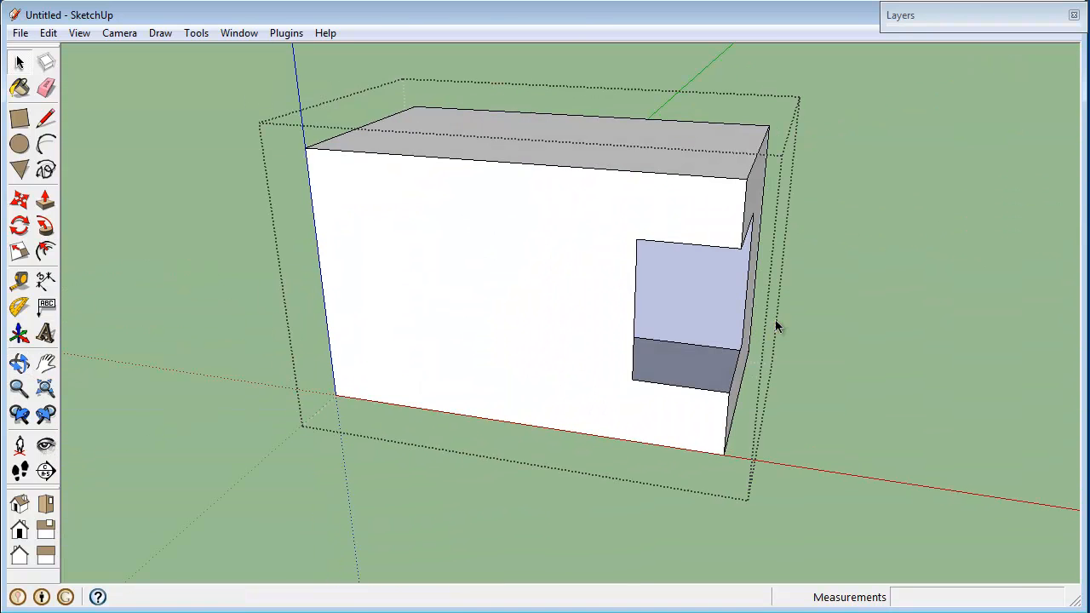
pyautogui.moveTo(843, 352)
pyautogui.mouseDown(button='middle')
pyautogui.moveTo(644, 326)
pyautogui.moveTo(498, 193)
pyautogui.mouseUp(button='middle')
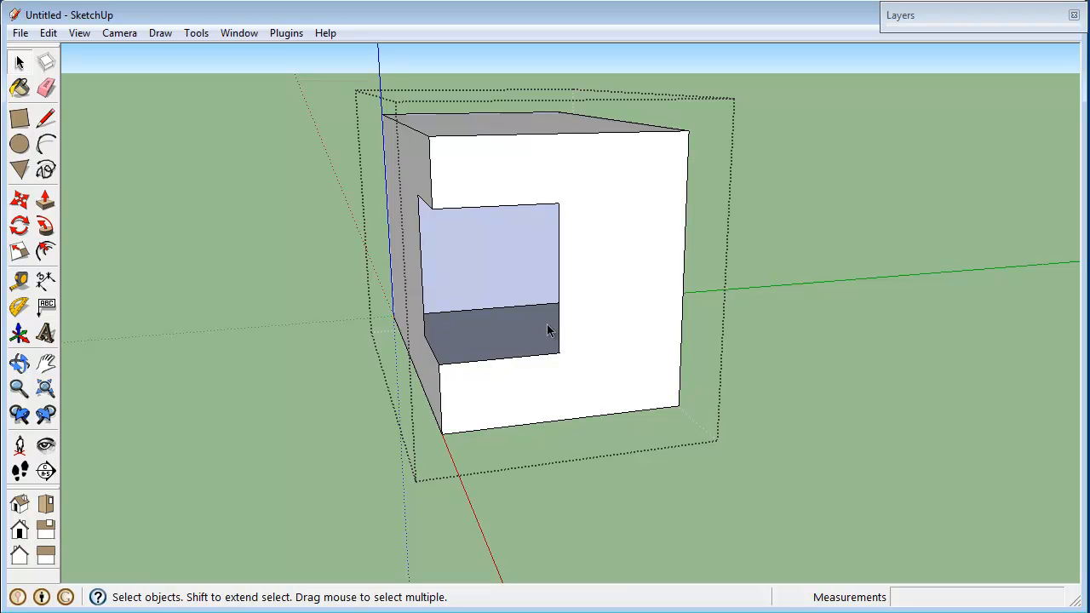
pyautogui.click(929, 319)
# Draw a rectangle on the ground beside the grouped box and extrude it upward into a second, lower box.
pyautogui.moveTo(910, 319); pyautogui.dragTo(710, 428, button='middle')
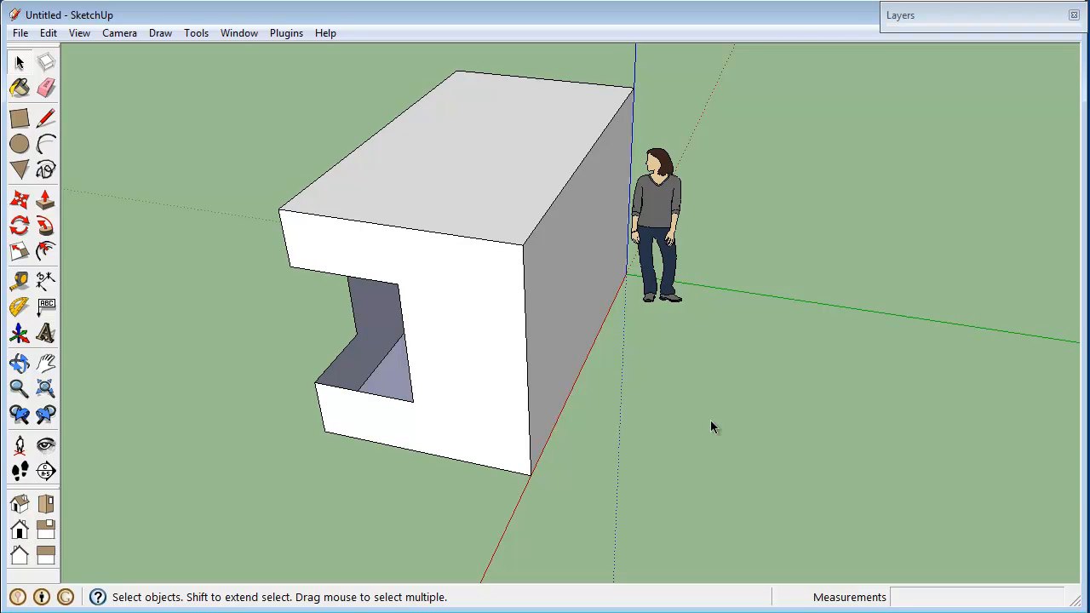
pyautogui.press('r')
pyautogui.click(778, 347)
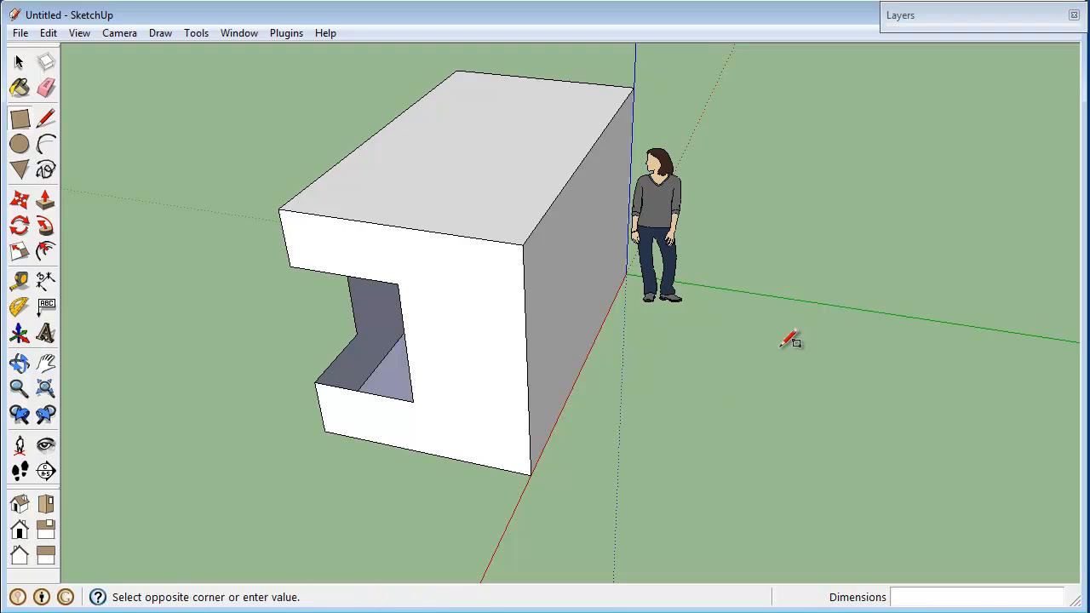
pyautogui.click(671, 415)
pyautogui.press('p')
pyautogui.moveTo(735, 394); pyautogui.dragTo(757, 267)
# Extend the second box's side facing the grouped box by about 4' 6" so that it passes through the wall.
pyautogui.moveTo(601, 374); pyautogui.dragTo(749, 406, button='middle')
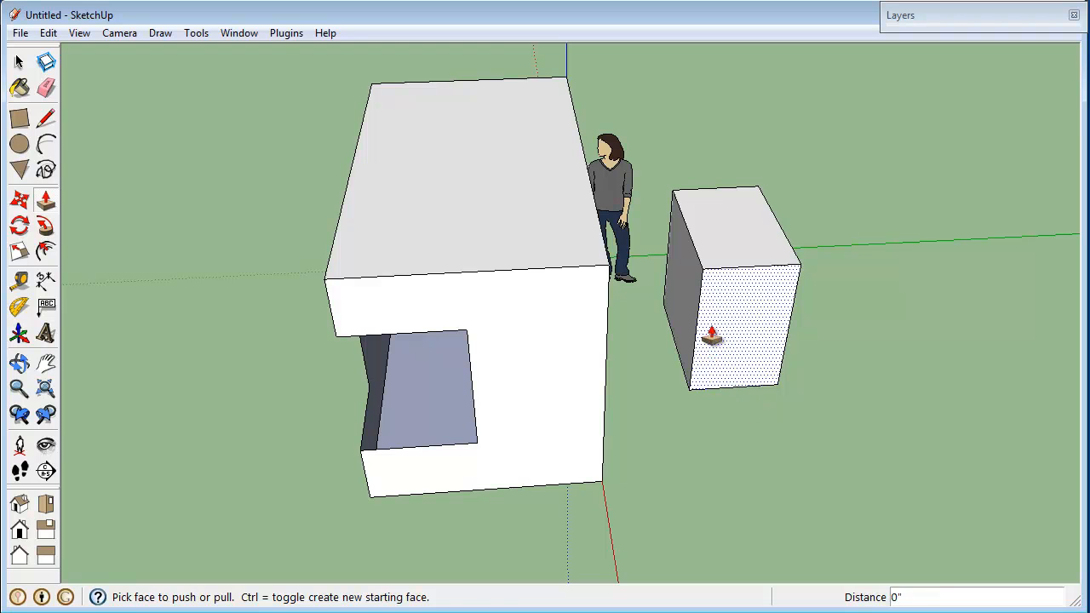
pyautogui.moveTo(691, 318); pyautogui.dragTo(603, 330)
pyautogui.click(533, 342)
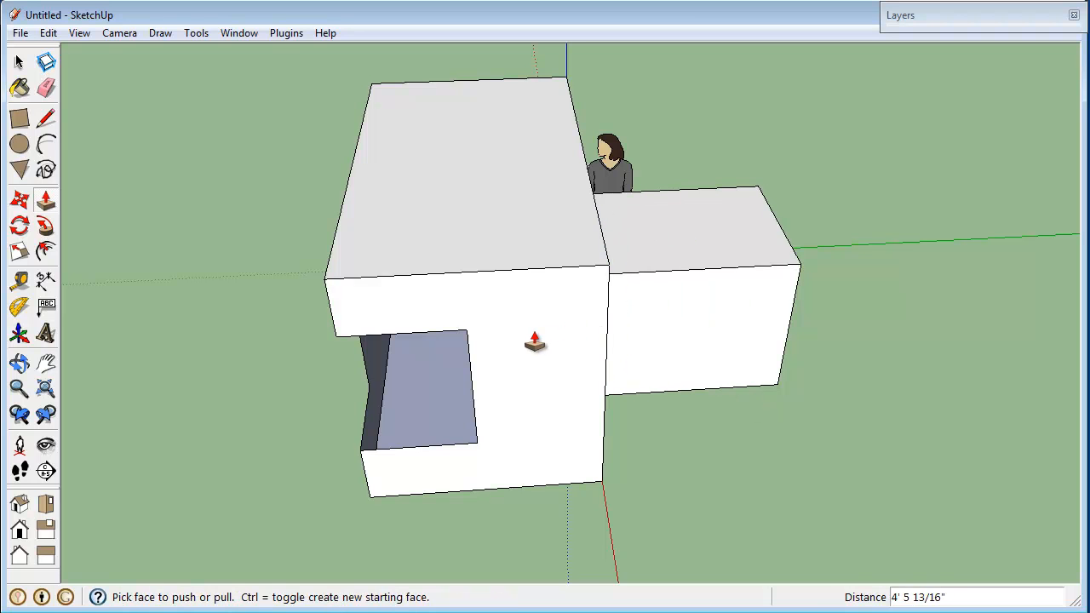
pyautogui.press('space')
pyautogui.moveTo(450, 459); pyautogui.dragTo(630, 307, button='middle')
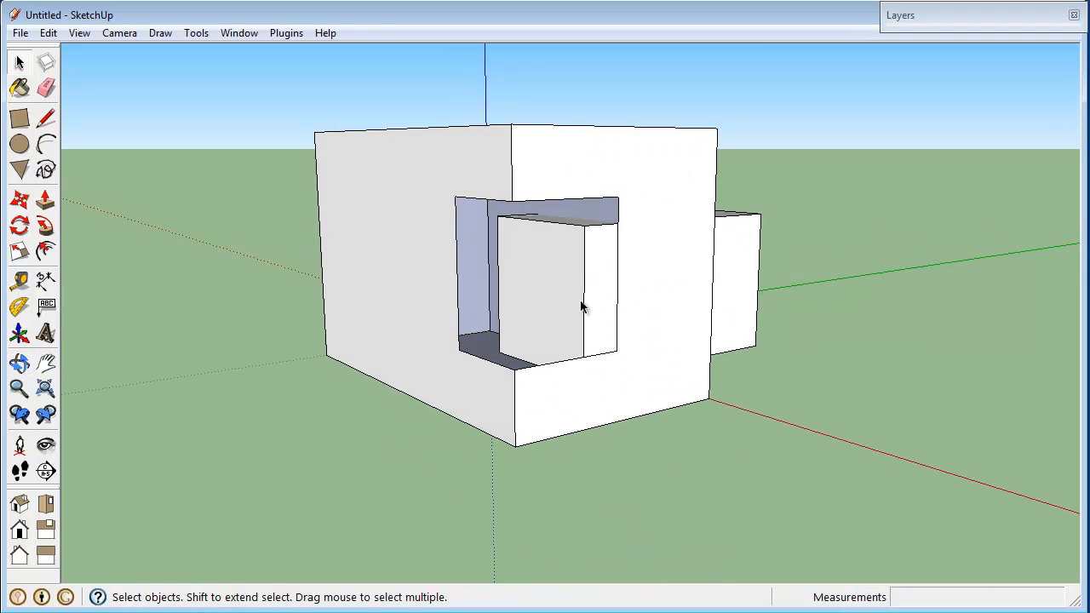
pyautogui.moveTo(854, 271); pyautogui.dragTo(542, 256, button='middle')
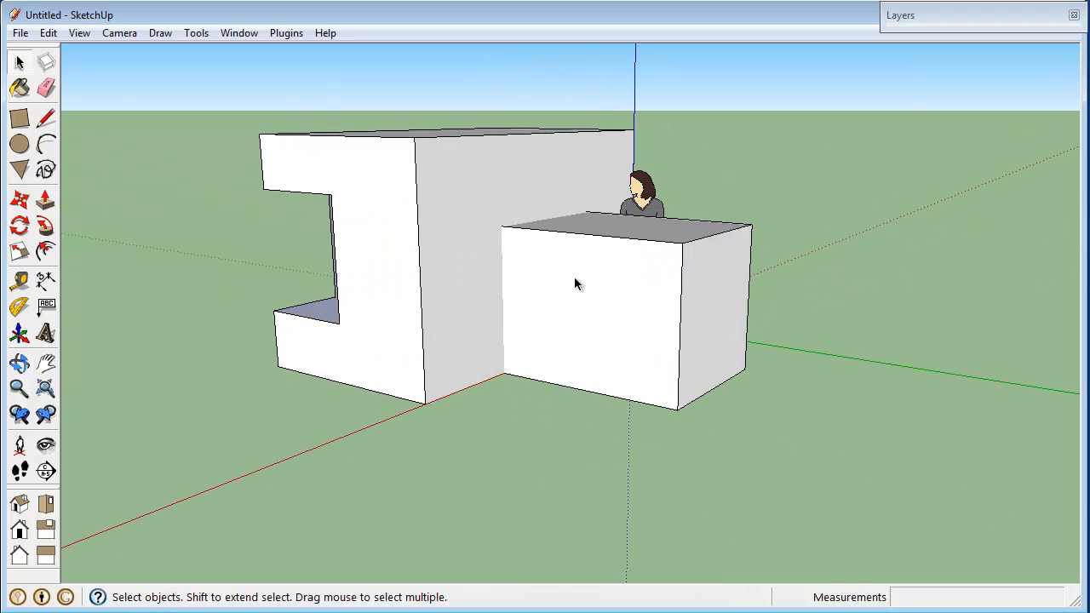
# Open the box group, intersect the long side face with the model, and close the group.
pyautogui.rightClick(477, 212)
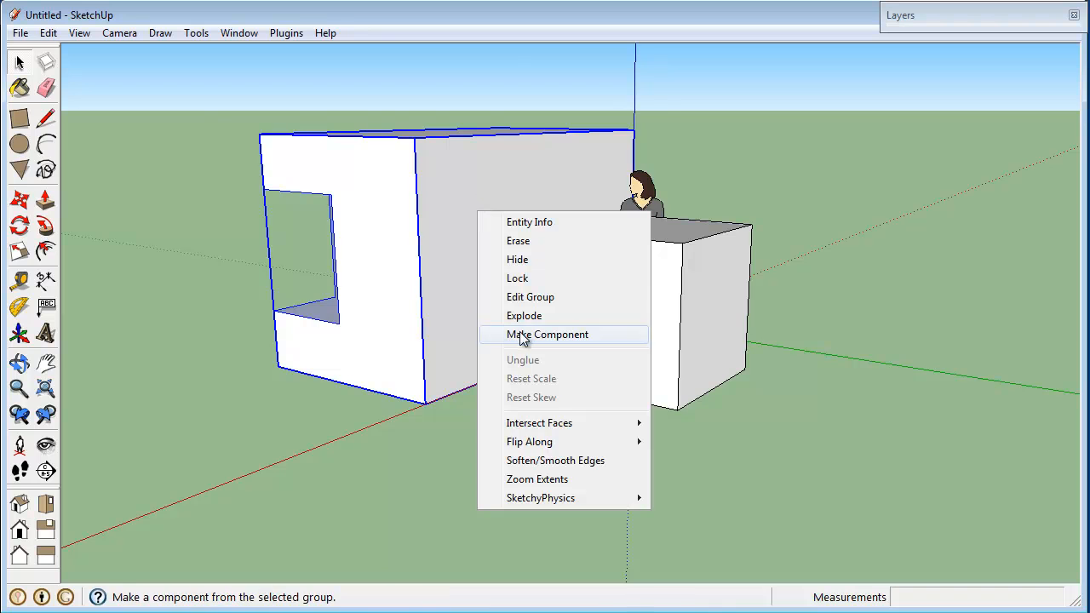
pyautogui.click(525, 298)
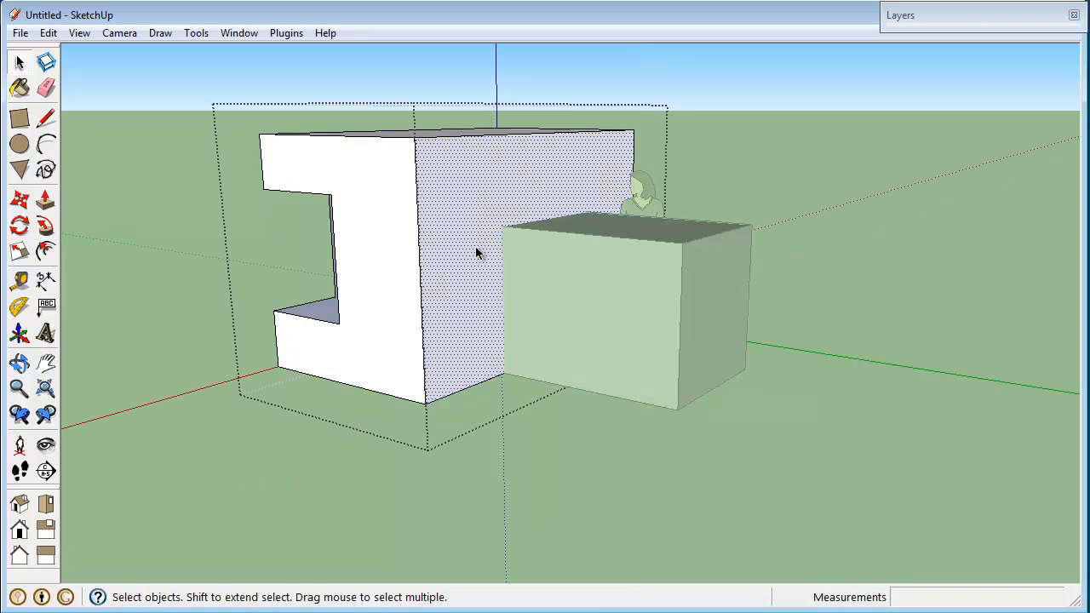
pyautogui.rightClick(476, 246)
pyautogui.moveTo(627, 359)
pyautogui.click(698, 361)
pyautogui.click(783, 358)
# Delete the second box's faces and edges outside the grouped box, including the stray edge in front of the wall.
pyautogui.click(550, 248)
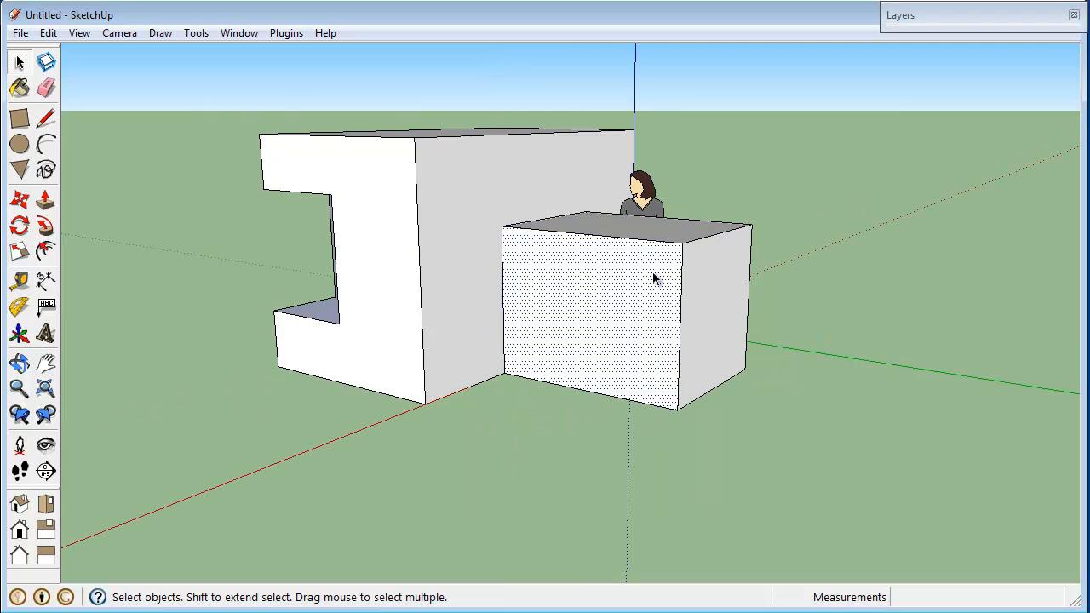
pyautogui.click(706, 303)
pyautogui.press('Delete')
pyautogui.click(750, 238)
pyautogui.keyDown('shift'); pyautogui.click(749, 223); pyautogui.keyUp('shift')
pyautogui.press('Delete')
pyautogui.moveTo(658, 450); pyautogui.dragTo(660, 450)
pyautogui.press('Delete')
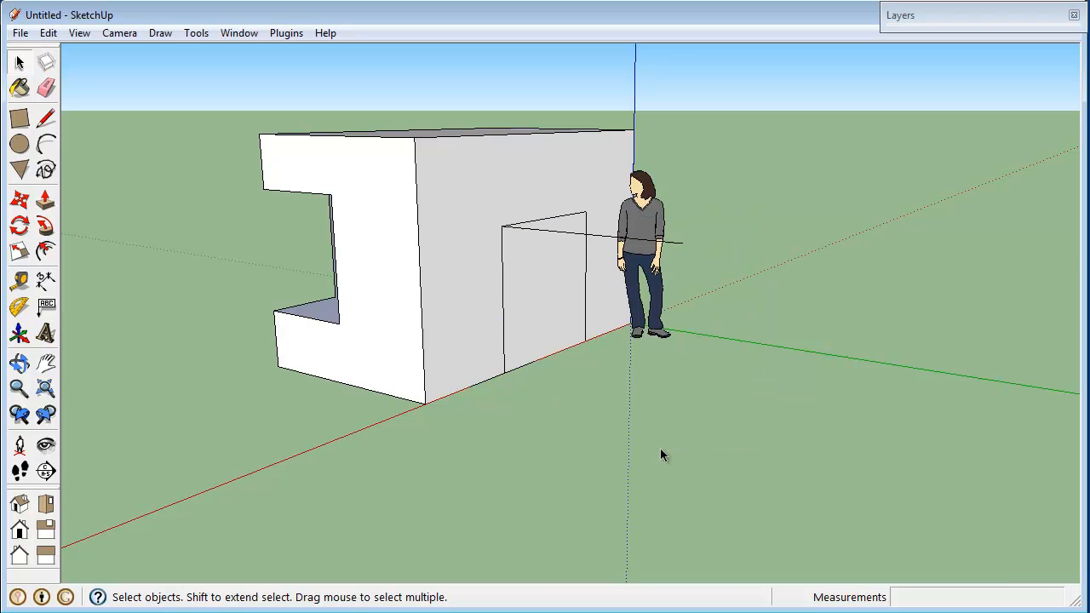
pyautogui.click(588, 235)
pyautogui.press('Delete')
# Open the box group, delete the door-shaped face from the long wall to make an opening, and close the group.
pyautogui.click(556, 279)
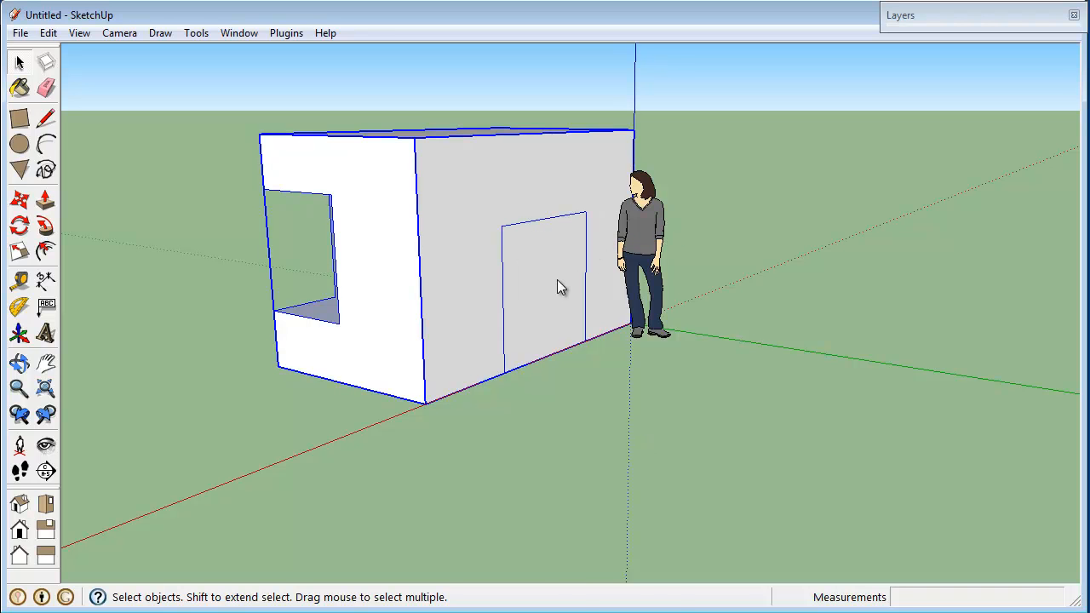
pyautogui.rightClick(557, 280)
pyautogui.click(664, 376)
pyautogui.click(561, 305)
pyautogui.press('Delete')
pyautogui.moveTo(579, 336); pyautogui.dragTo(540, 339, button='middle')
pyautogui.rightClick(540, 339)
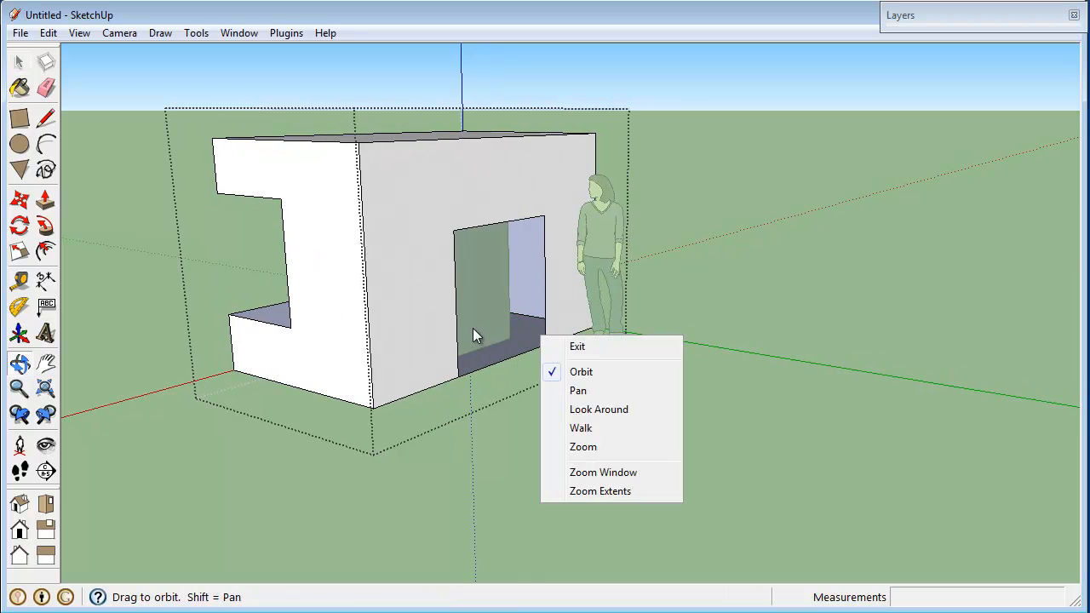
pyautogui.click(581, 347)
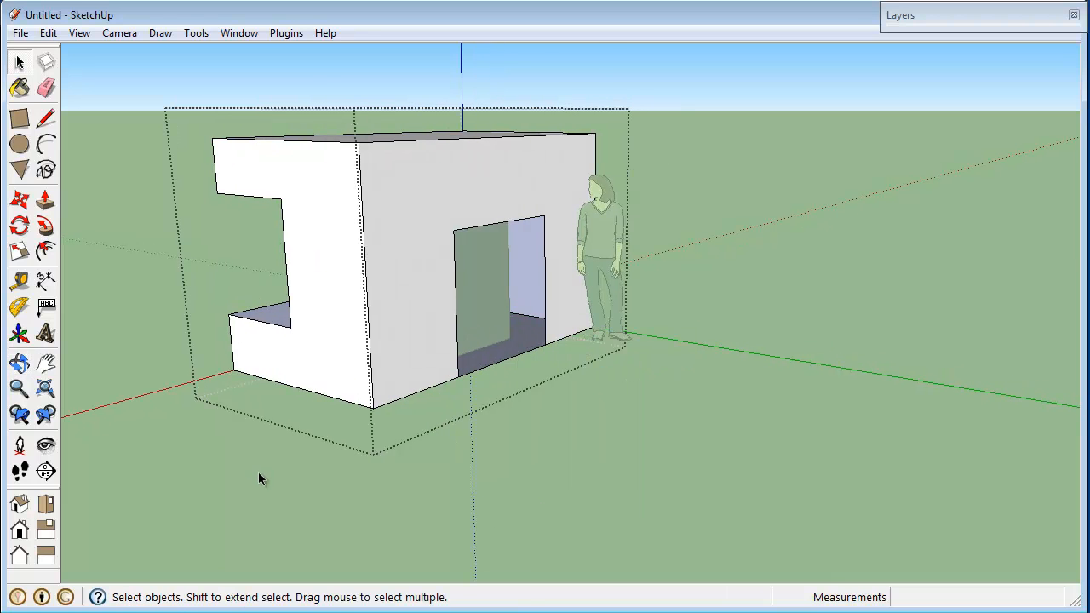
pyautogui.click(191, 426)
# Delete the leftover second-box face inside the grouped box together with its connected faces.
pyautogui.moveTo(177, 420); pyautogui.dragTo(562, 320, button='middle')
pyautogui.rightClick(576, 298)
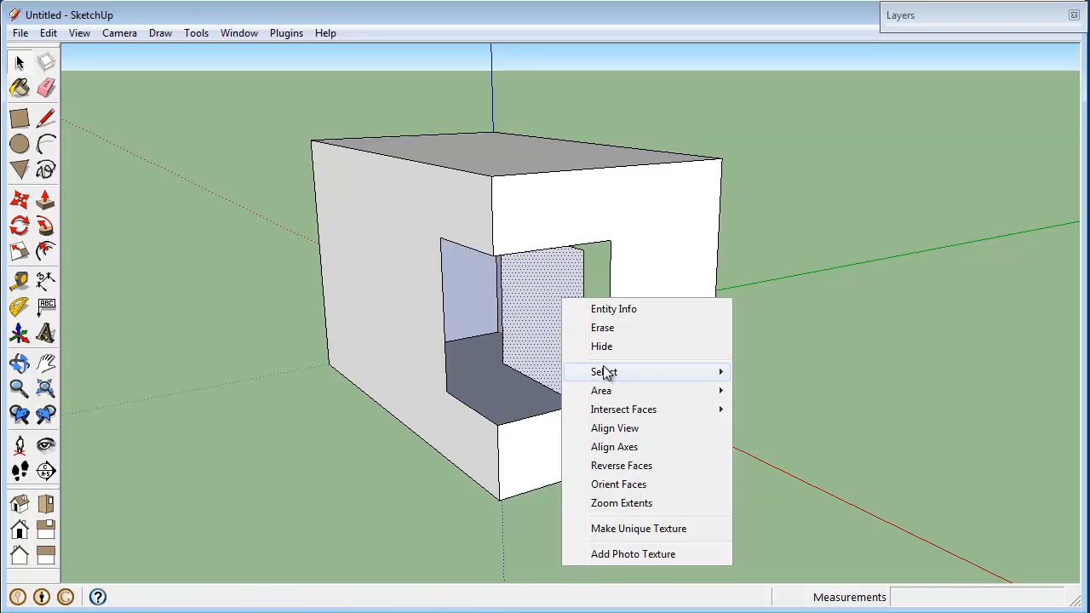
pyautogui.moveTo(606, 372)
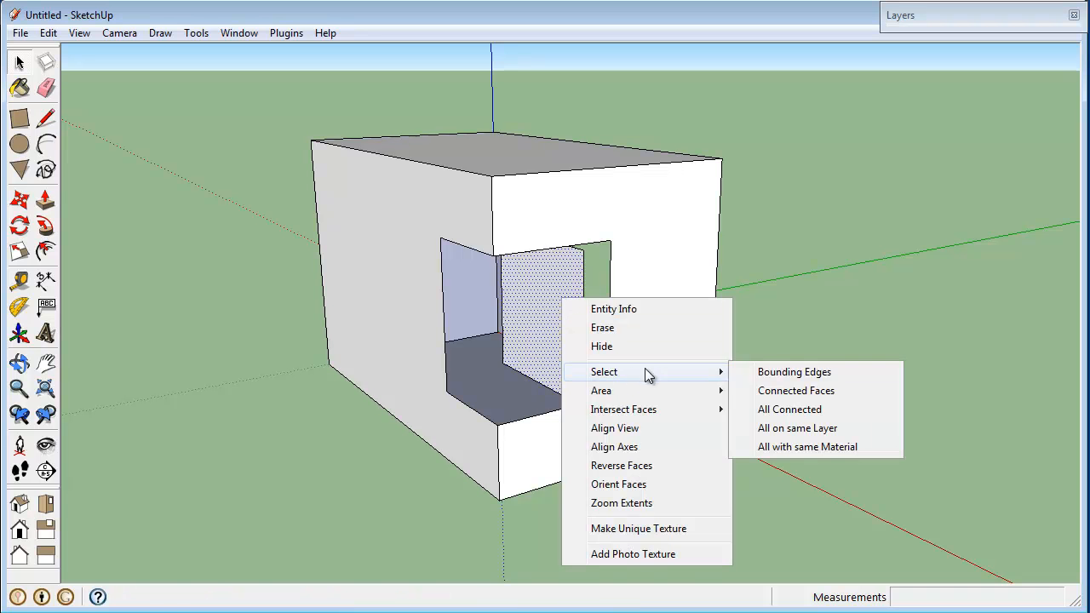
pyautogui.click(769, 390)
pyautogui.press('Delete')
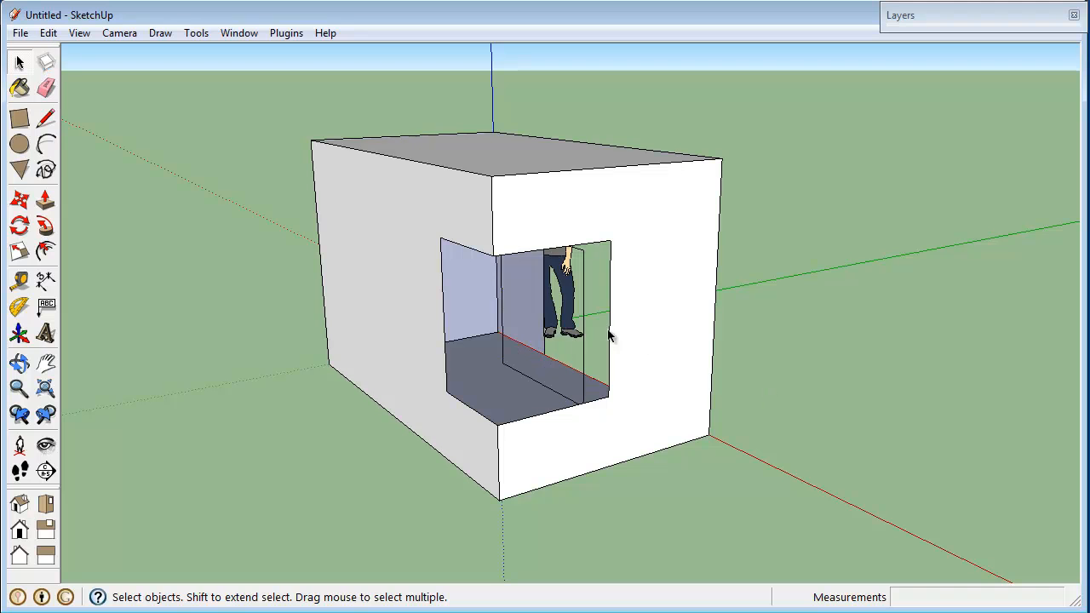
# Delete all connected leftover edges of the second box inside the grouped box, and check the openings from several sides.
pyautogui.rightClick(584, 376)
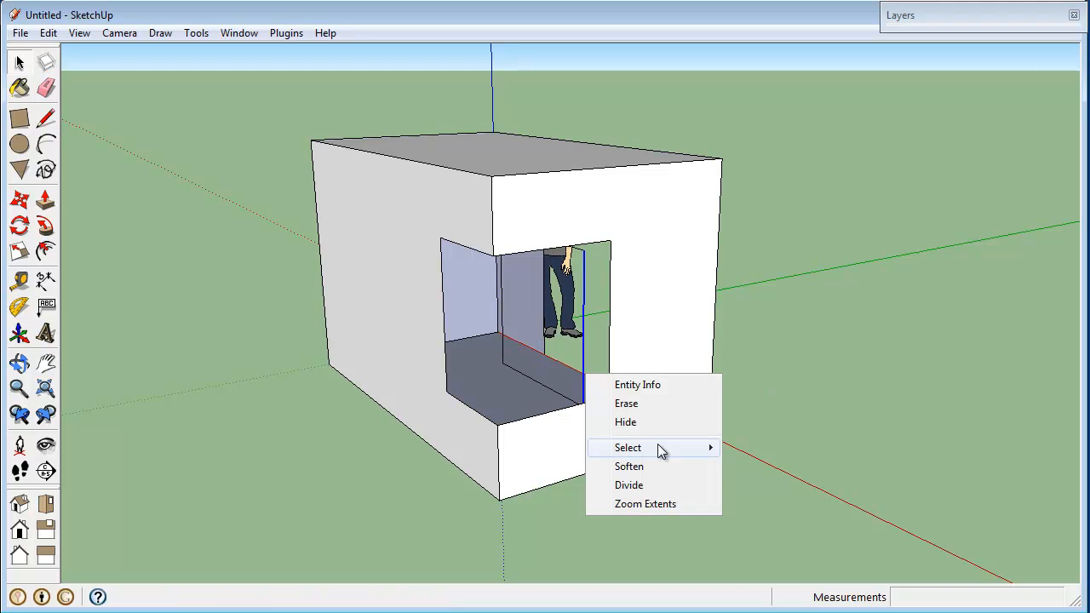
pyautogui.moveTo(672, 449)
pyautogui.click(780, 467)
pyautogui.press('Delete')
pyautogui.moveTo(608, 416); pyautogui.dragTo(725, 304, button='middle')
pyautogui.moveTo(814, 272); pyautogui.dragTo(570, 156, button='middle')
pyautogui.moveTo(406, 358); pyautogui.dragTo(573, 353, button='middle')
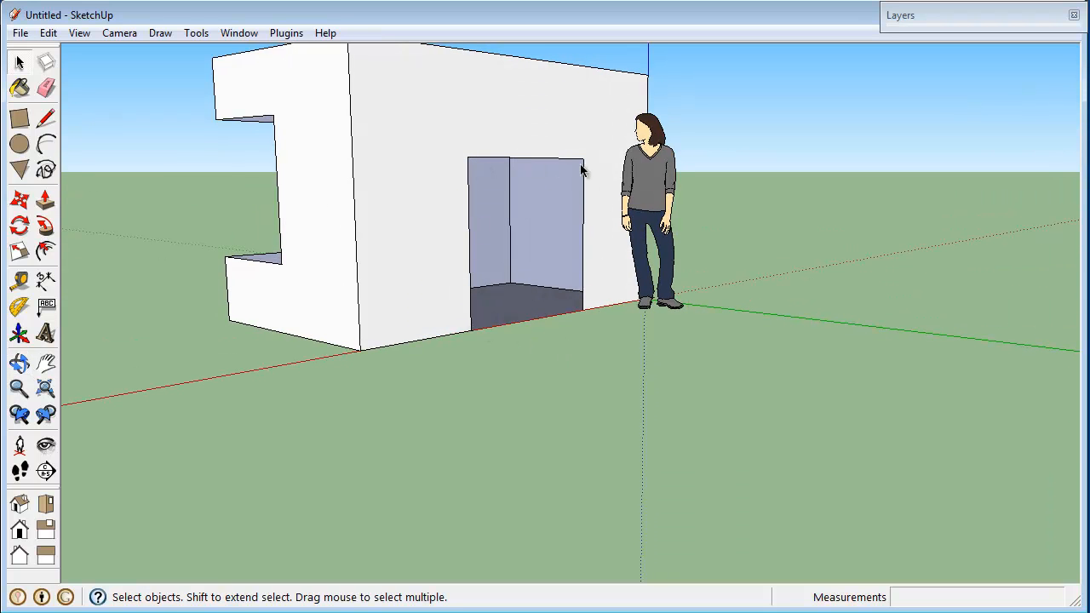
pyautogui.tripleClick(415, 175)
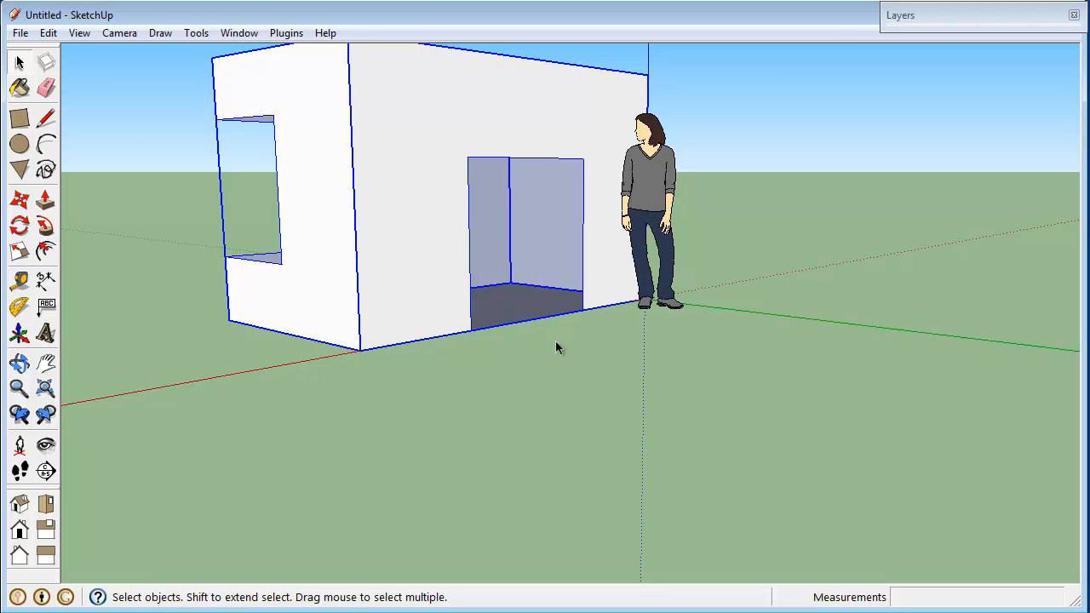
# Start a new blank drawing without saving the current model.
pyautogui.click(19, 32)
pyautogui.click(22, 53)
pyautogui.click(558, 352)
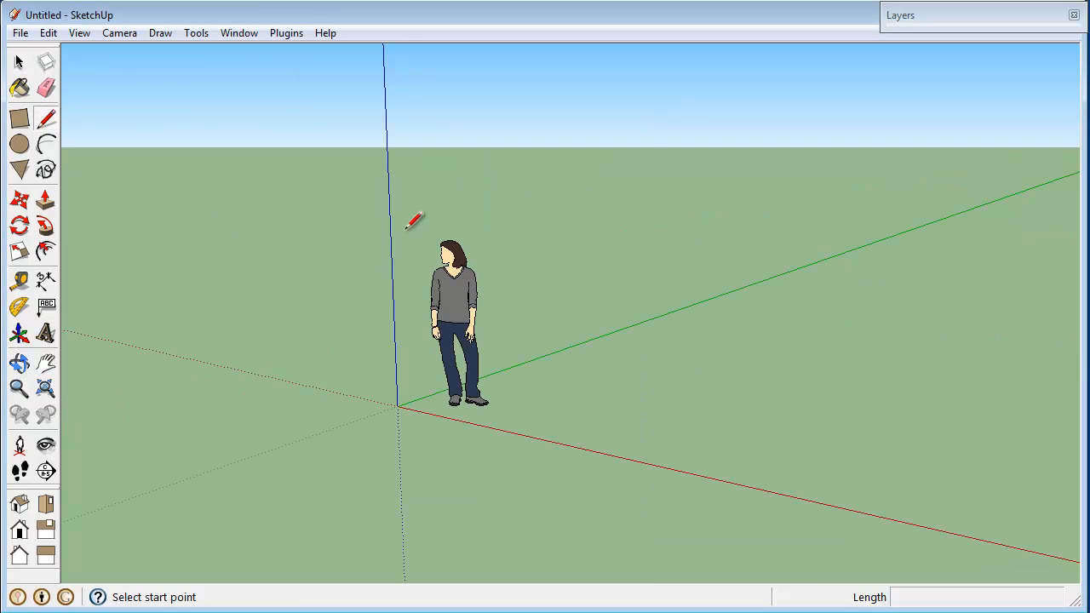
# Open the 3D Warehouse to get models and search it for "shipping container iso".
pyautogui.click(22, 34)
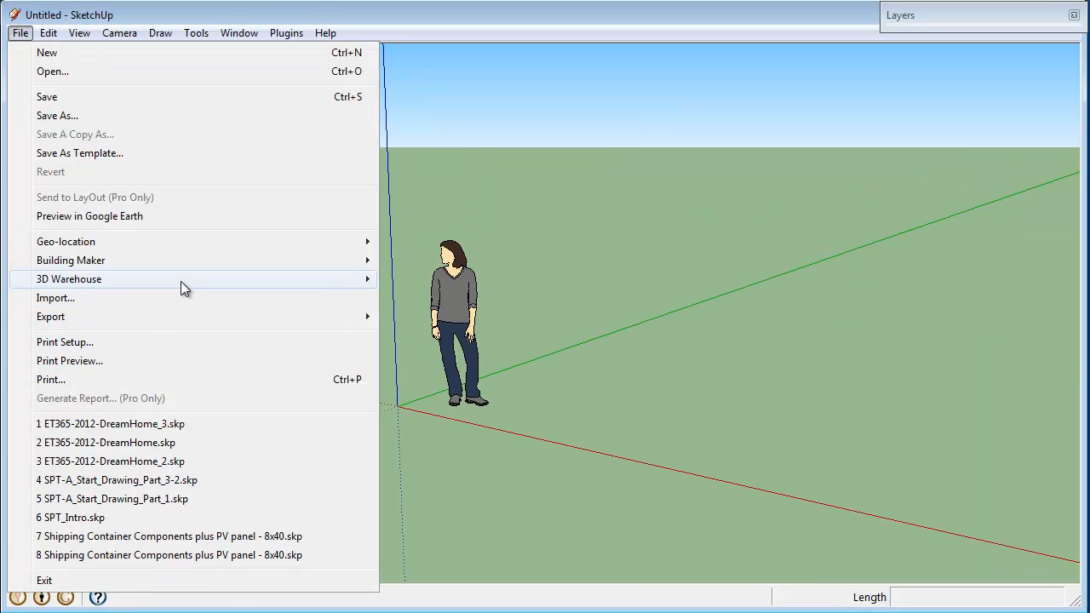
pyautogui.moveTo(276, 281)
pyautogui.click(432, 281)
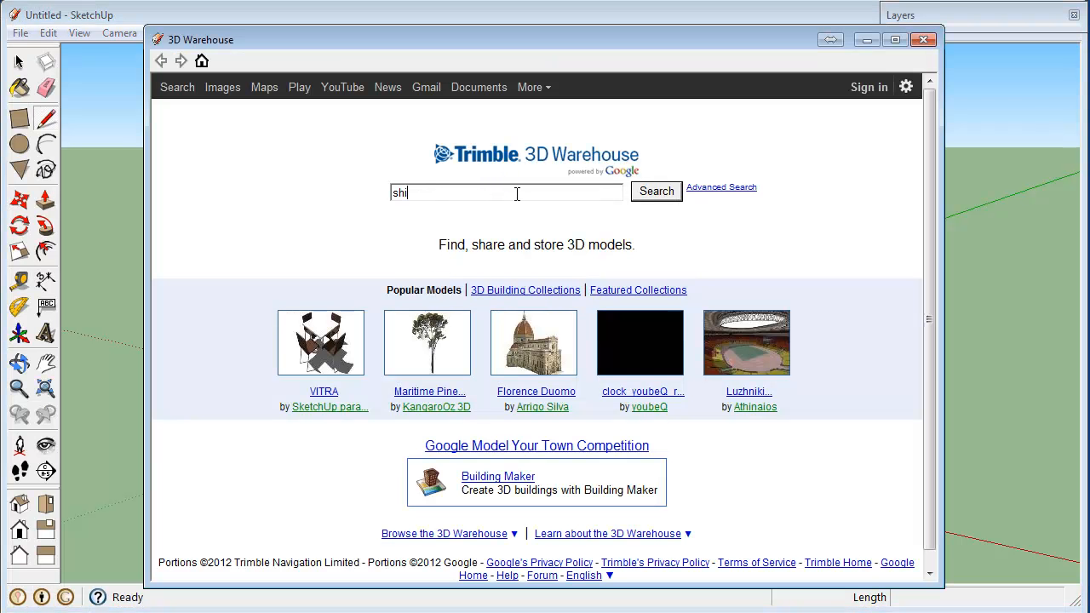
pyautogui.write('shipping container iso')
pyautogui.press('Return')
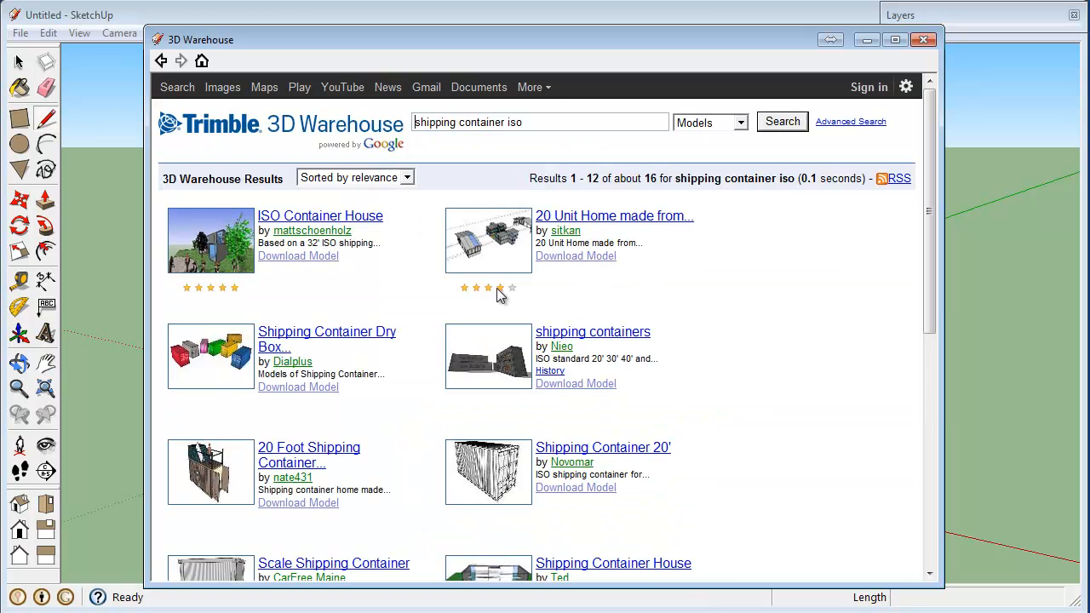
# Load the 3d-ISOShippingContainer40feet model directly into the drawing and place it near the origin.
pyautogui.scroll(-2, 457, 299)
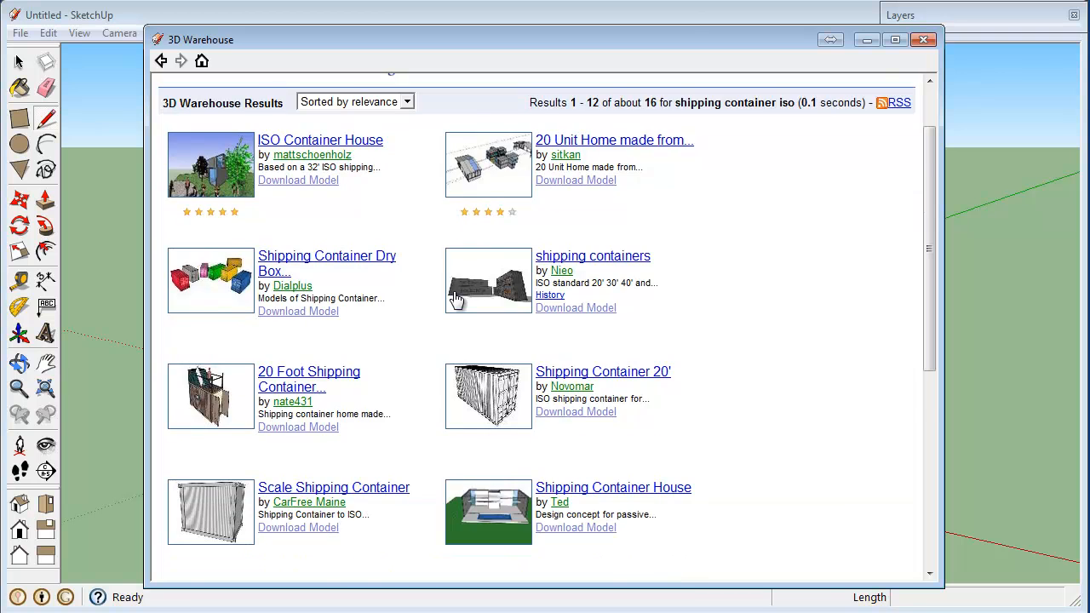
pyautogui.scroll(-4, 457, 300)
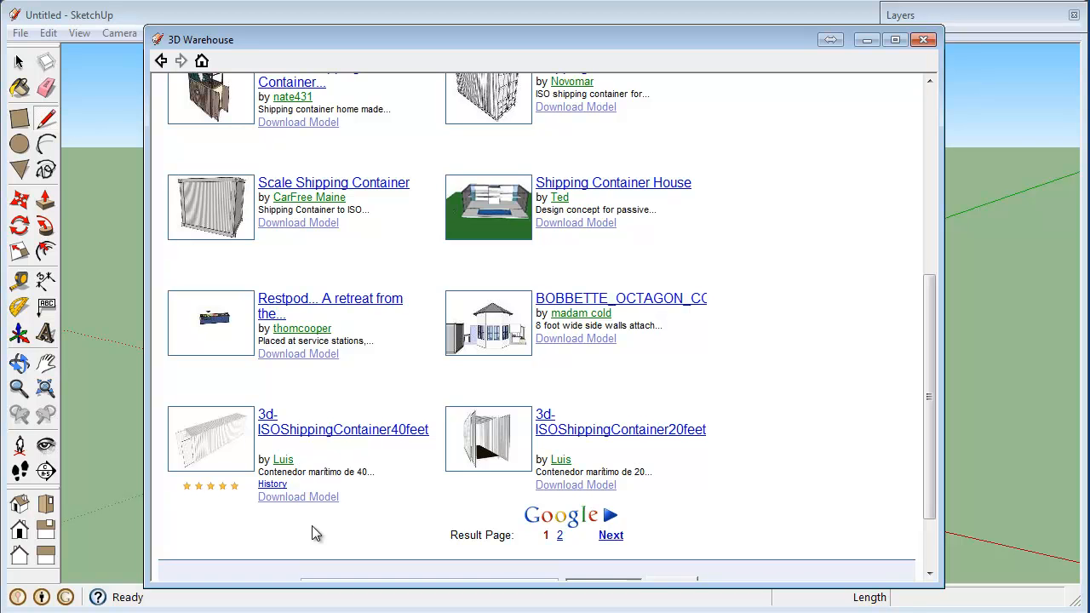
pyautogui.click(330, 503)
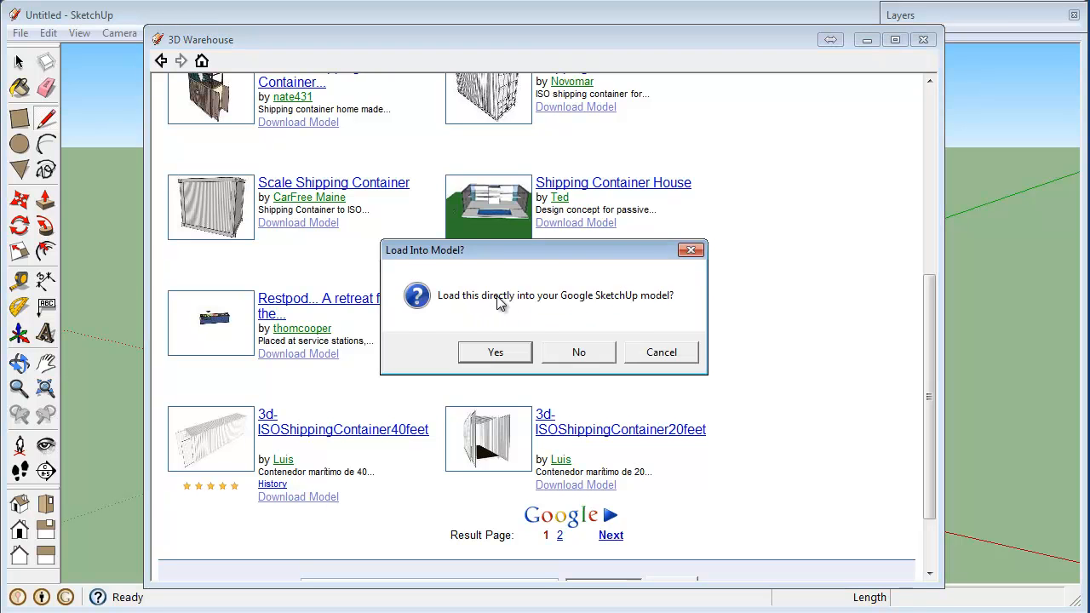
pyautogui.click(516, 353)
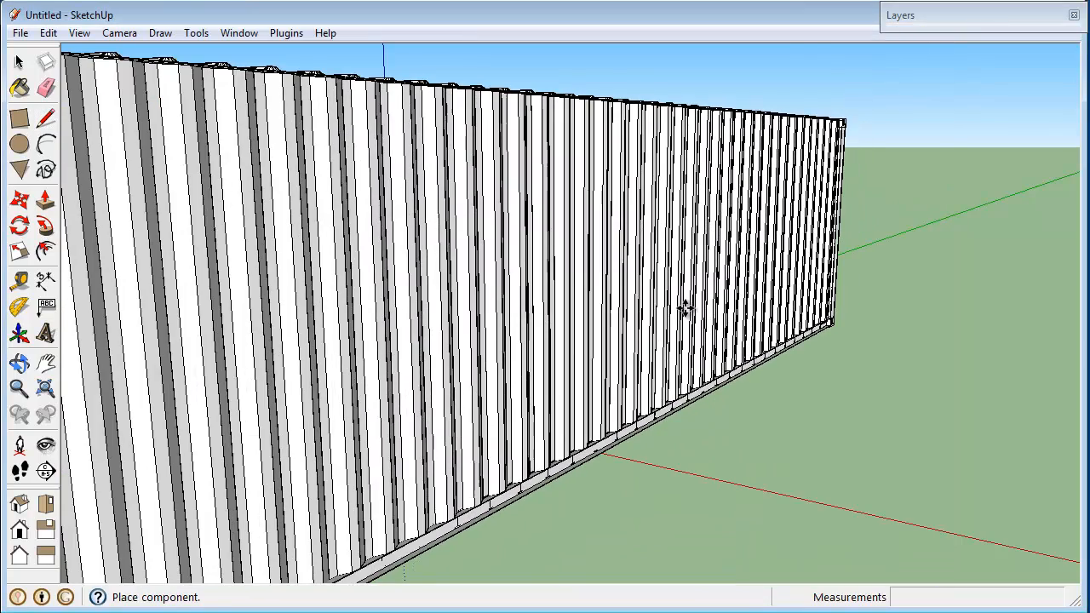
pyautogui.click(686, 308)
pyautogui.press('space')
pyautogui.moveTo(399, 406); pyautogui.dragTo(406, 380, button='middle')
pyautogui.scroll(-2, 410, 377)
pyautogui.moveTo(446, 480); pyautogui.dragTo(620, 462, button='middle')
pyautogui.click(620, 462)
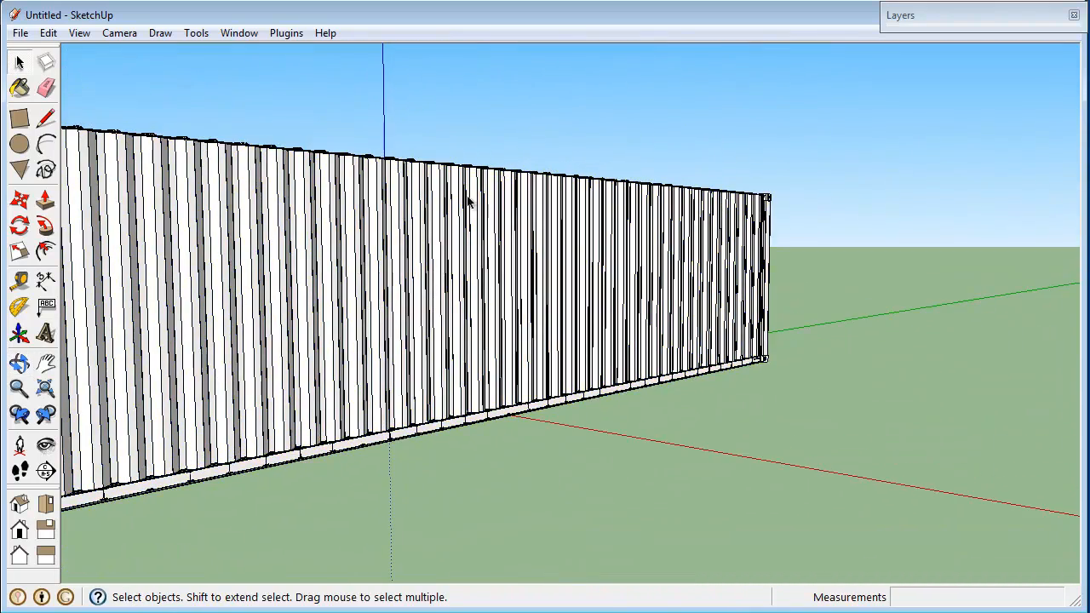
# Draw a 1' by 10' rectangle on the ground beside the container's long side.
pyautogui.moveTo(434, 247); pyautogui.dragTo(401, 295, button='middle')
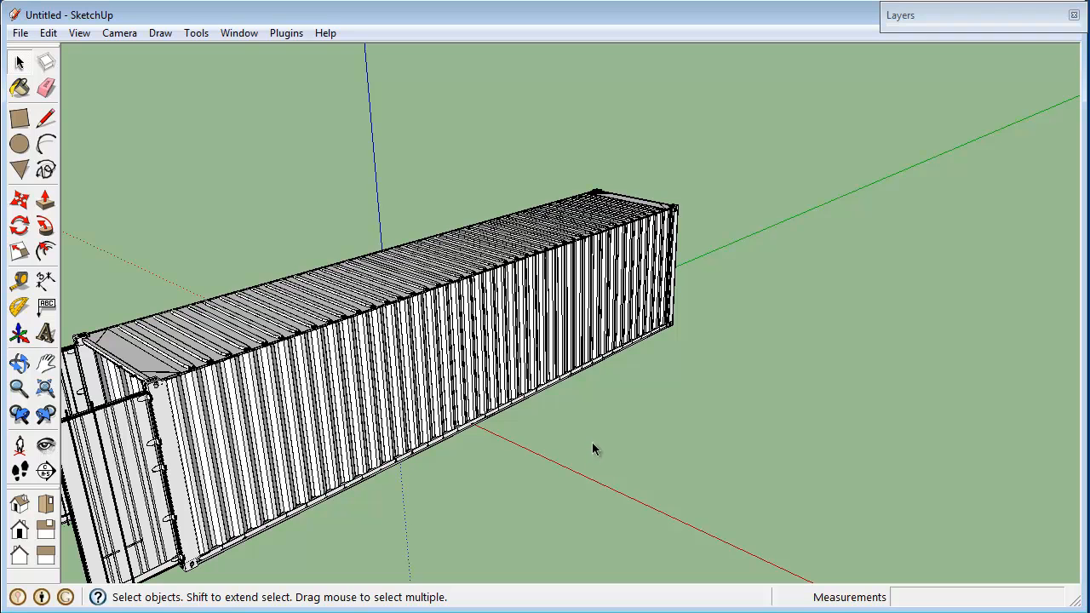
pyautogui.press('r')
pyautogui.click(654, 407)
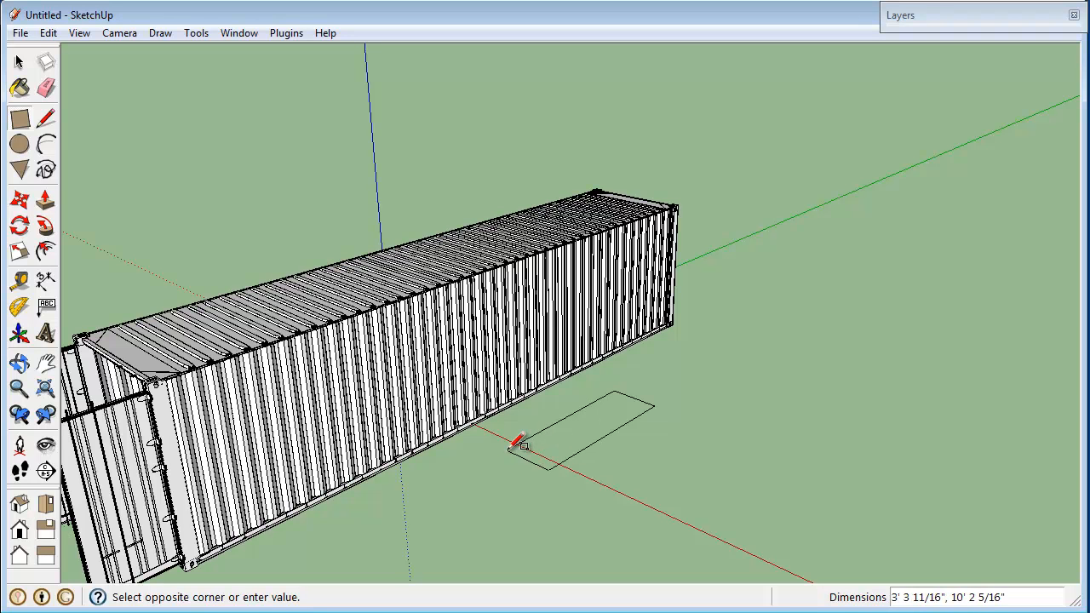
pyautogui.write("1',10")
pyautogui.press('Return')
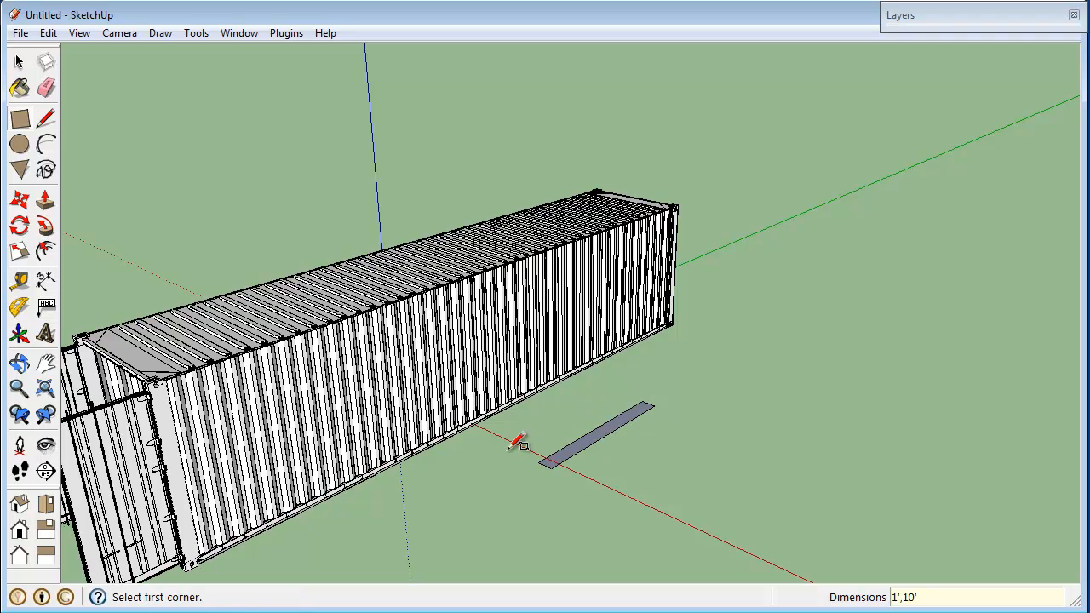
# Extrude the rectangle 8' upward into a box with Push/Pull.
pyautogui.press('p')
pyautogui.click(596, 447)
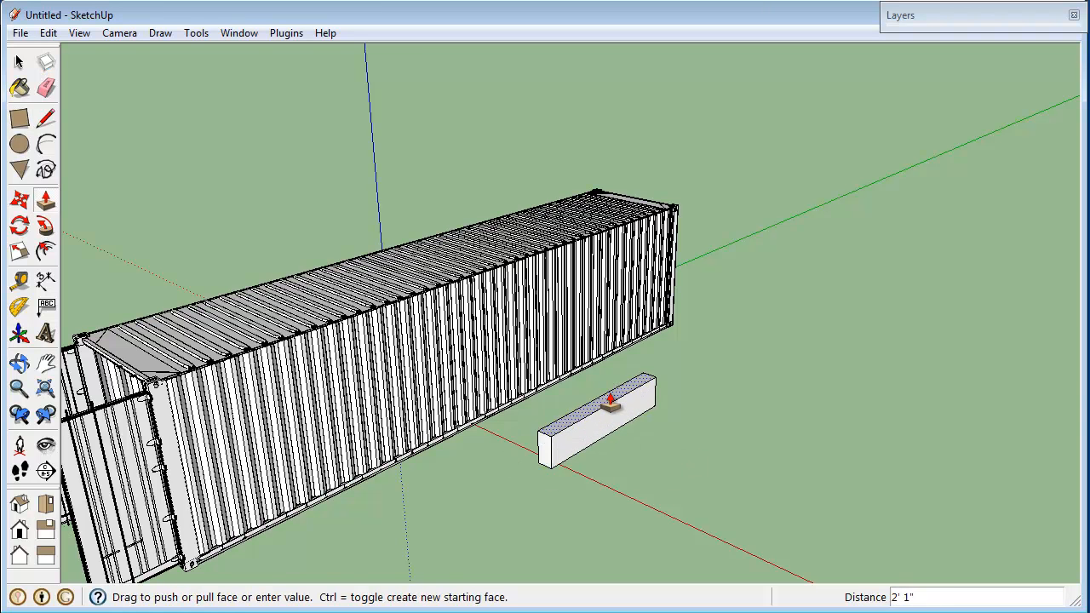
pyautogui.write("8'")
pyautogui.press('Return')
pyautogui.press('space')
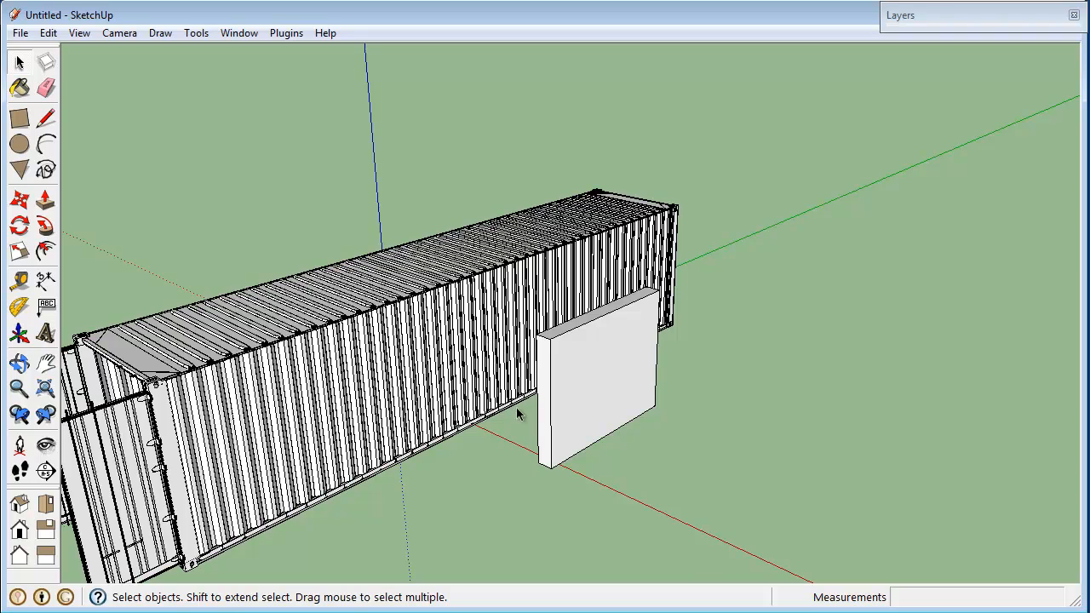
# Select the whole box with everything connected and move it by its lower back corner onto the container's bottom rail against the corrugated side wall.
pyautogui.scroll(5, 519, 410)
pyautogui.click(690, 369)
pyautogui.click(358, 305)
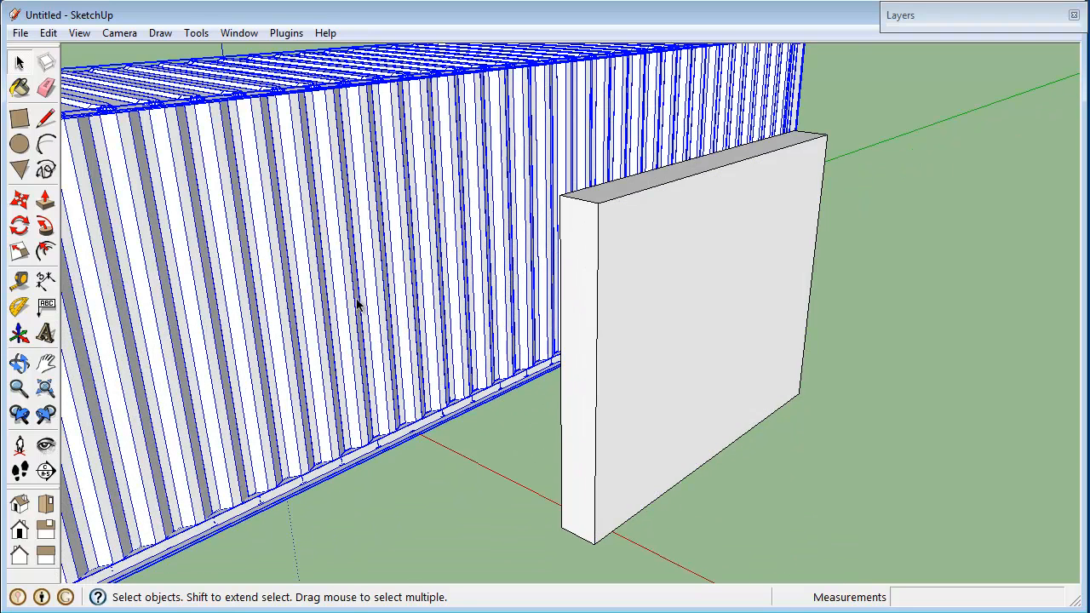
pyautogui.rightClick(651, 422)
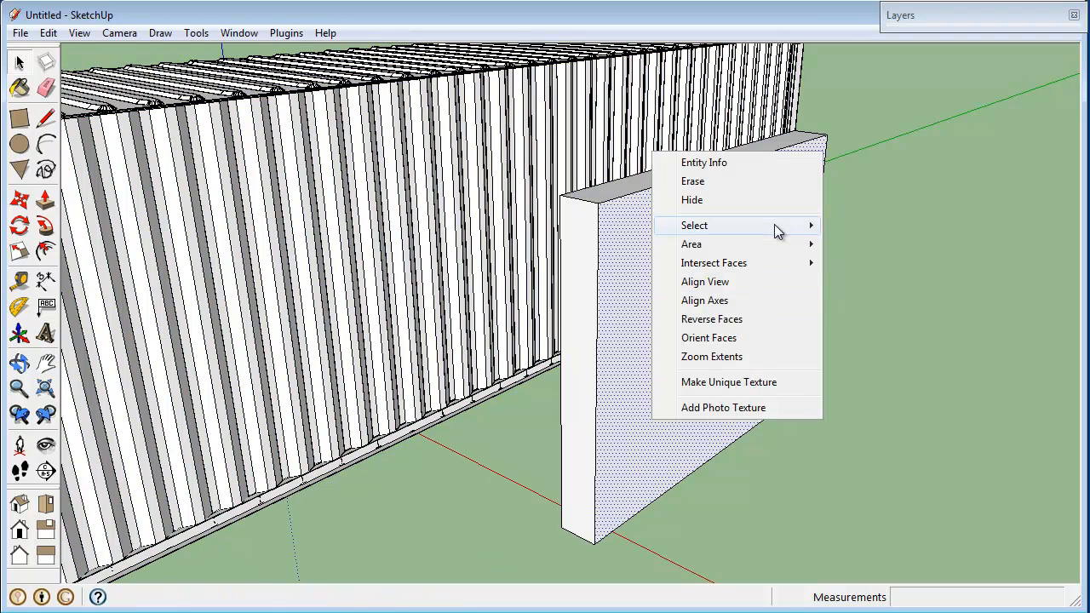
pyautogui.moveTo(778, 228)
pyautogui.click(881, 266)
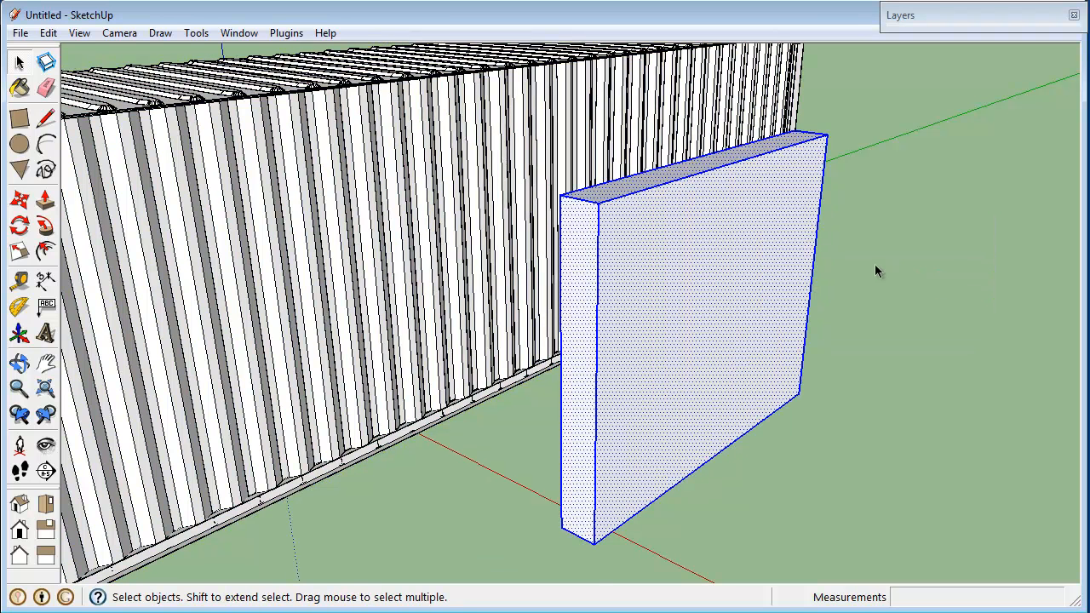
pyautogui.moveTo(517, 529); pyautogui.dragTo(549, 505, button='middle')
pyautogui.moveTo(216, 511); pyautogui.dragTo(545, 442, button='middle')
pyautogui.moveTo(384, 428); pyautogui.dragTo(391, 513, button='middle')
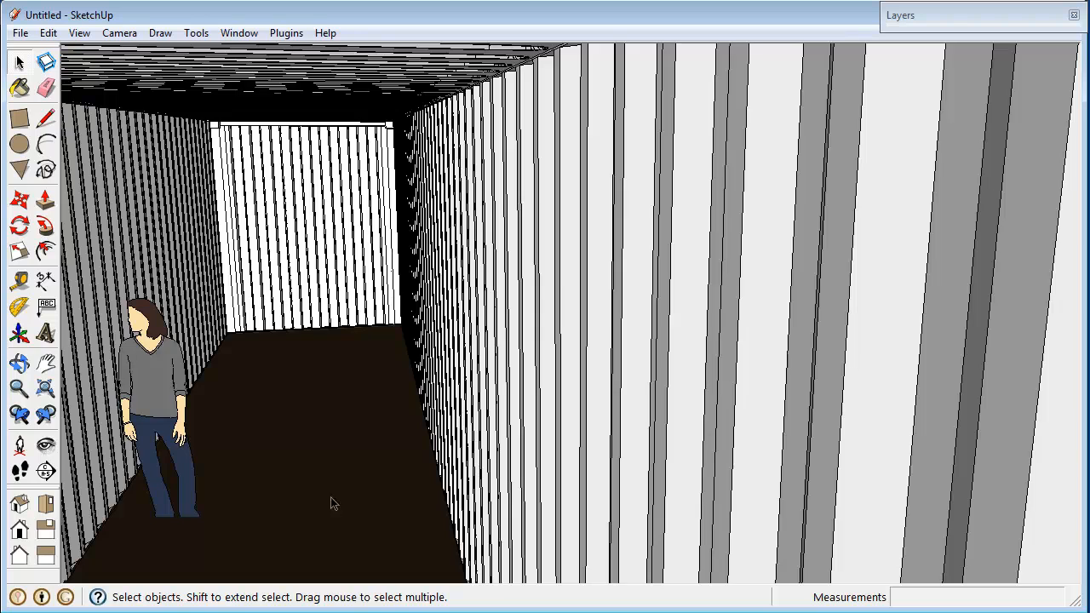
pyautogui.scroll(-10, 338, 508)
pyautogui.moveTo(740, 494); pyautogui.dragTo(500, 456, button='middle')
pyautogui.press('m')
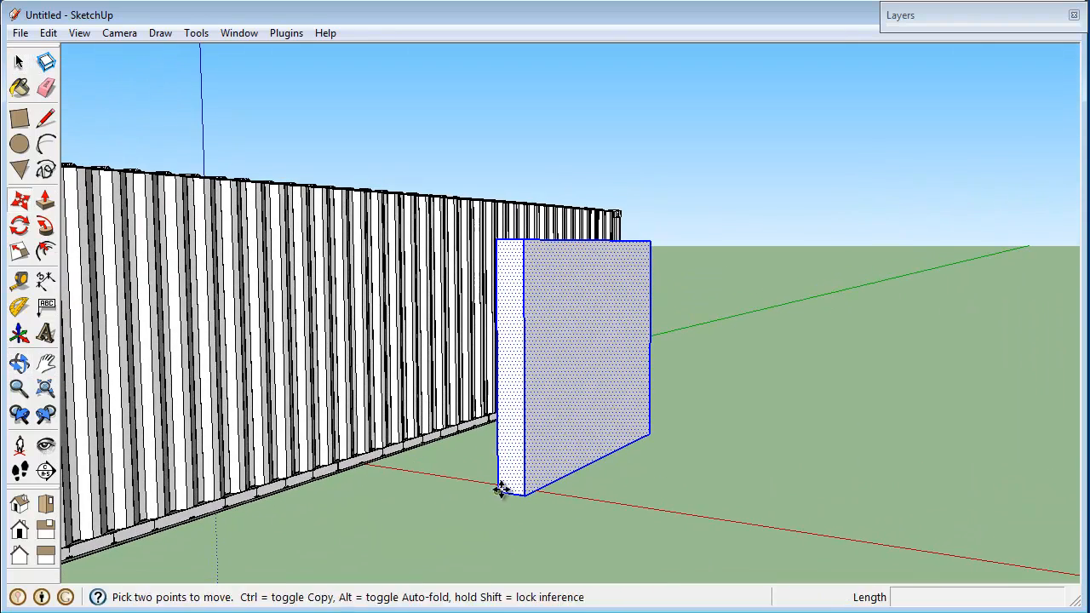
pyautogui.click(497, 493)
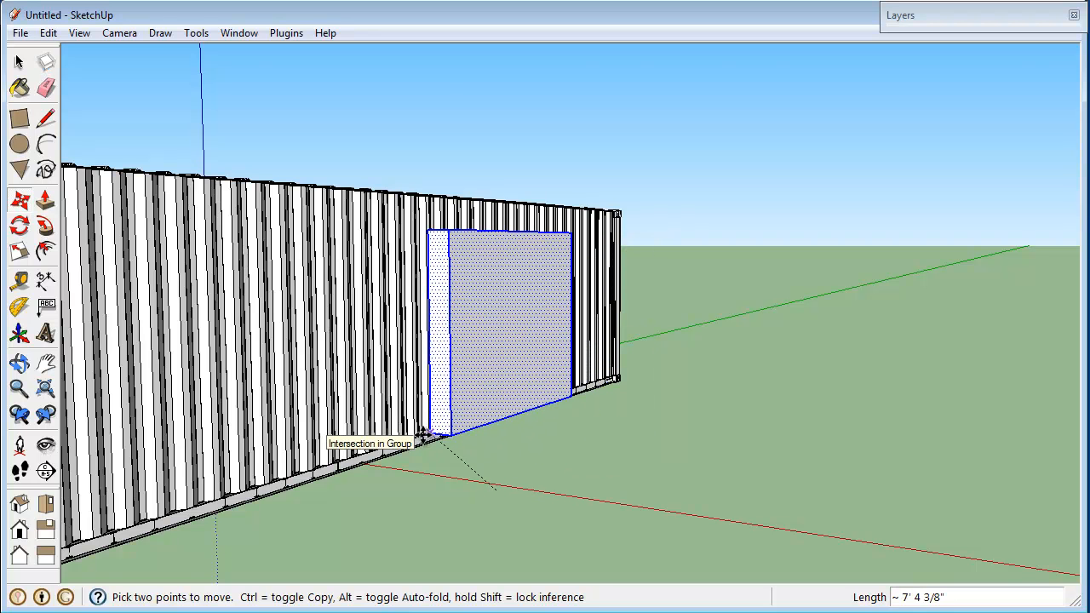
pyautogui.scroll(8, 423, 436)
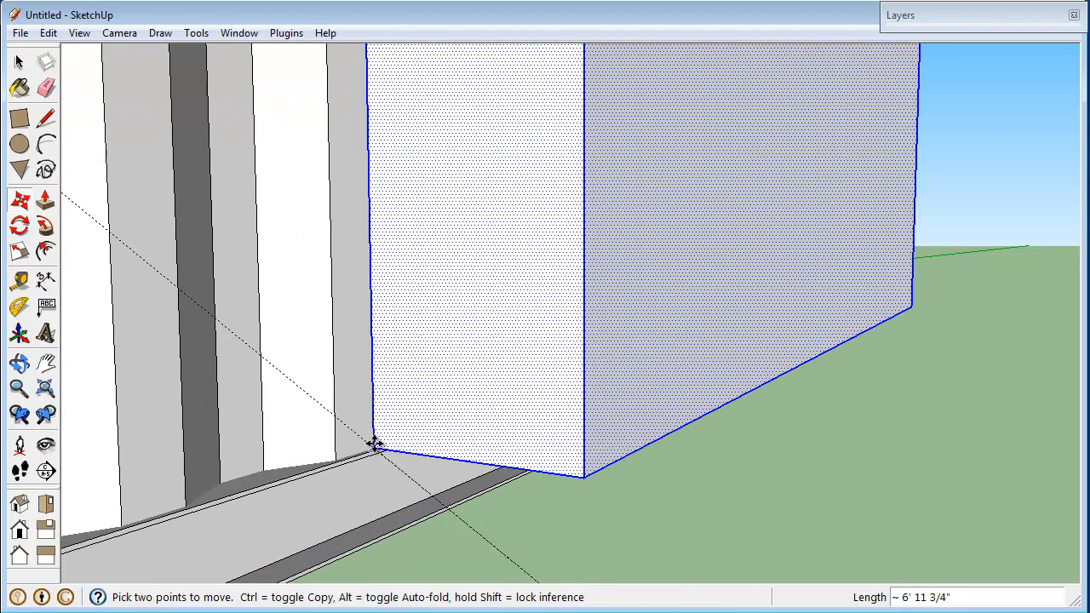
pyautogui.click(375, 445)
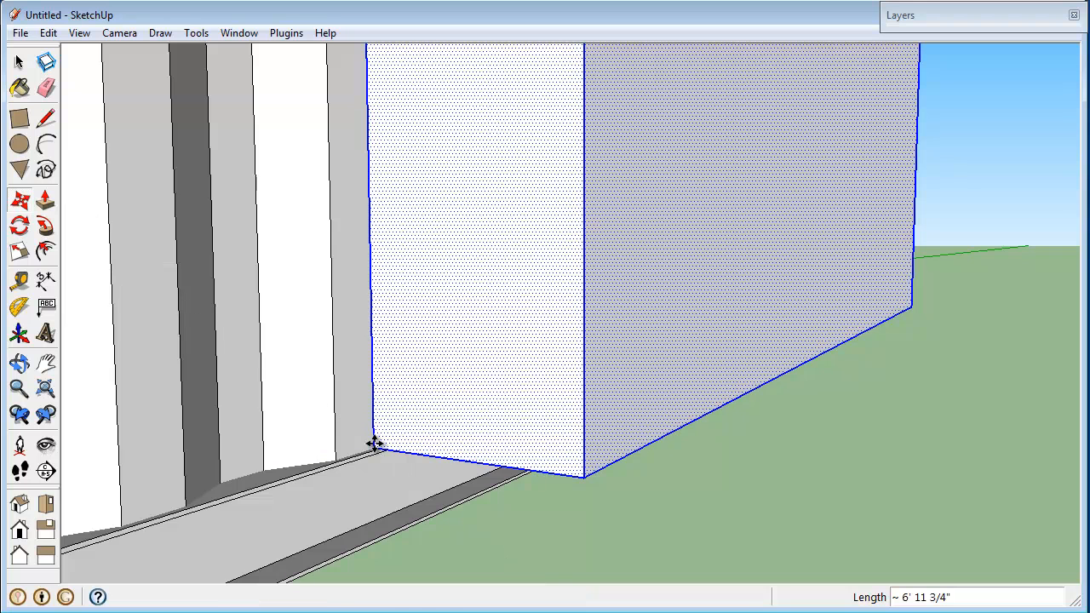
pyautogui.press('space')
# Select the whole box again and move it about 7" along the red axis, deeper into the container's corrugated side wall.
pyautogui.click(246, 489)
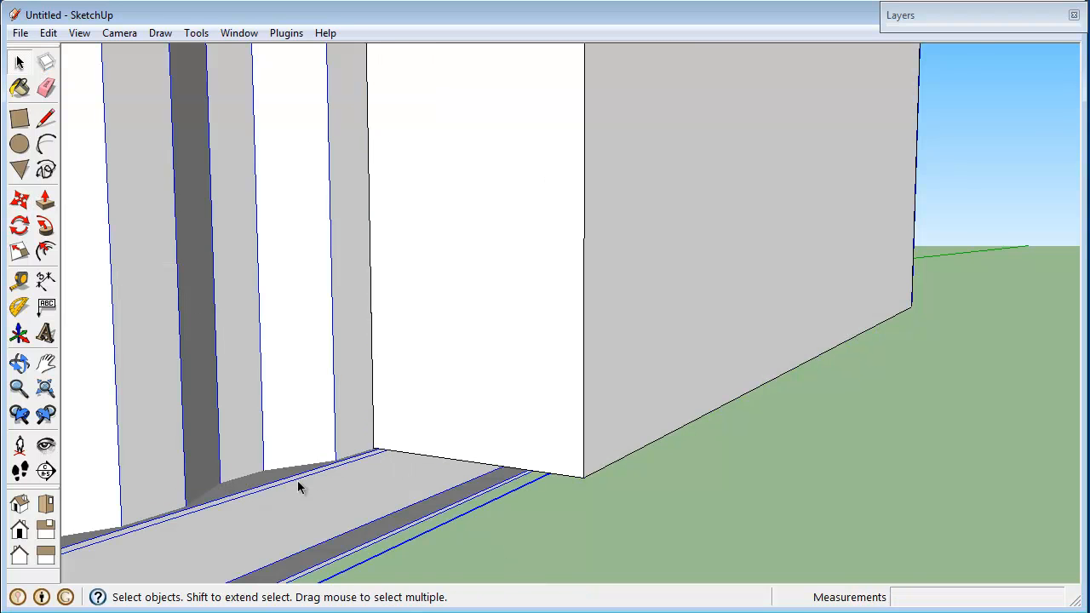
pyautogui.scroll(5, 255, 481)
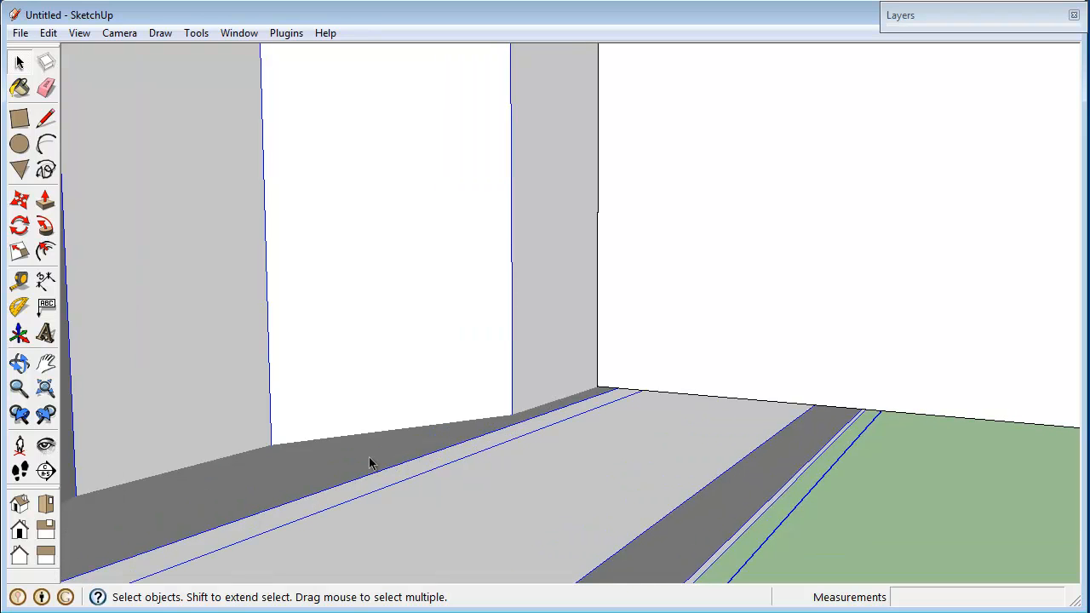
pyautogui.moveTo(569, 434); pyautogui.dragTo(272, 527, button='middle')
pyautogui.scroll(-6, 347, 413)
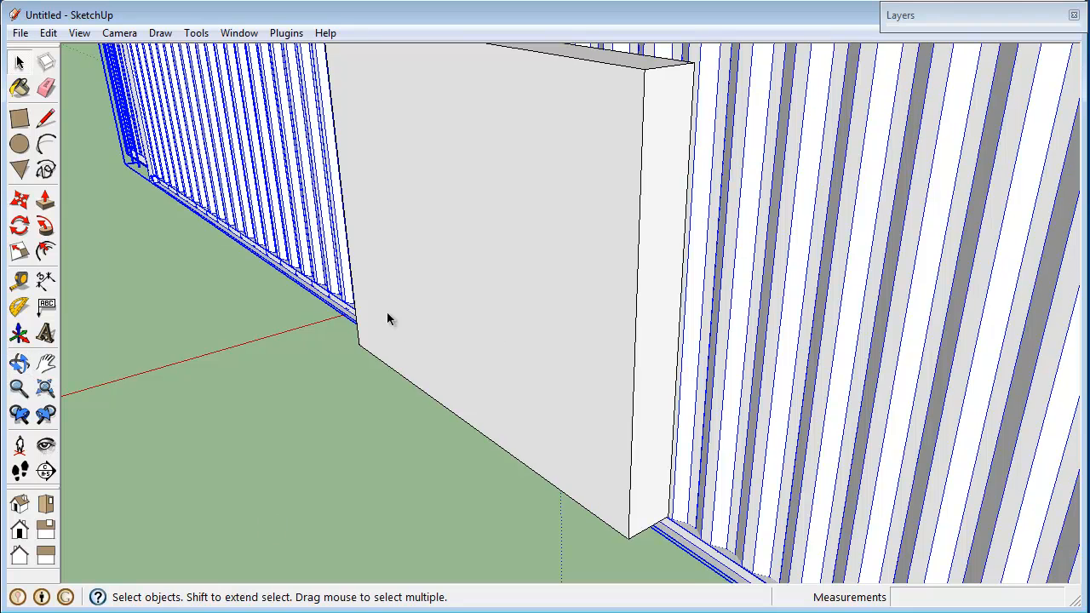
pyautogui.click(460, 296)
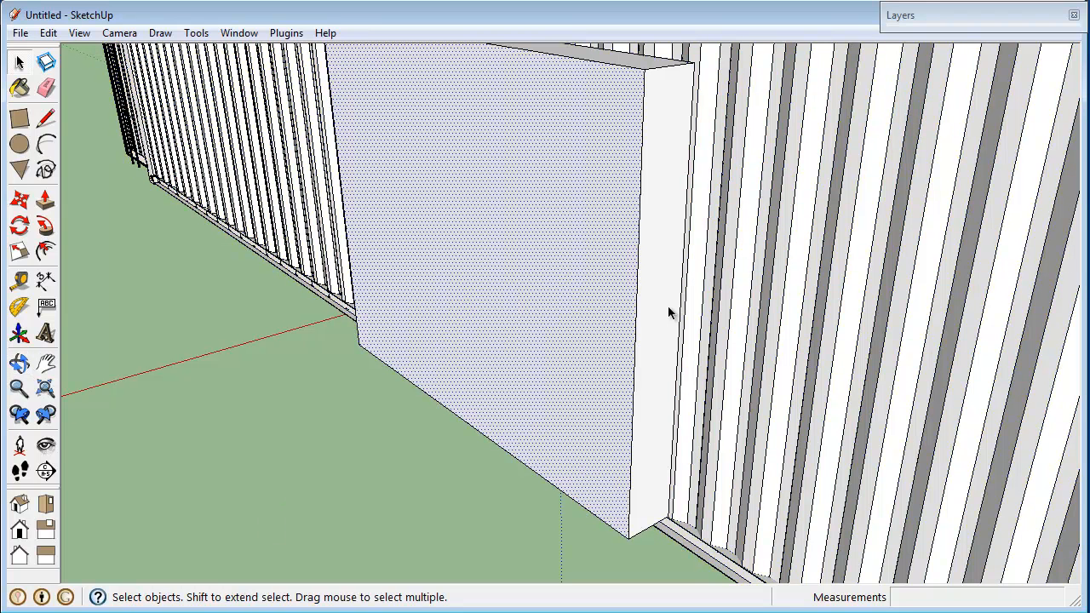
pyautogui.scroll(-5, 667, 306)
pyautogui.moveTo(675, 298); pyautogui.dragTo(561, 317, button='middle')
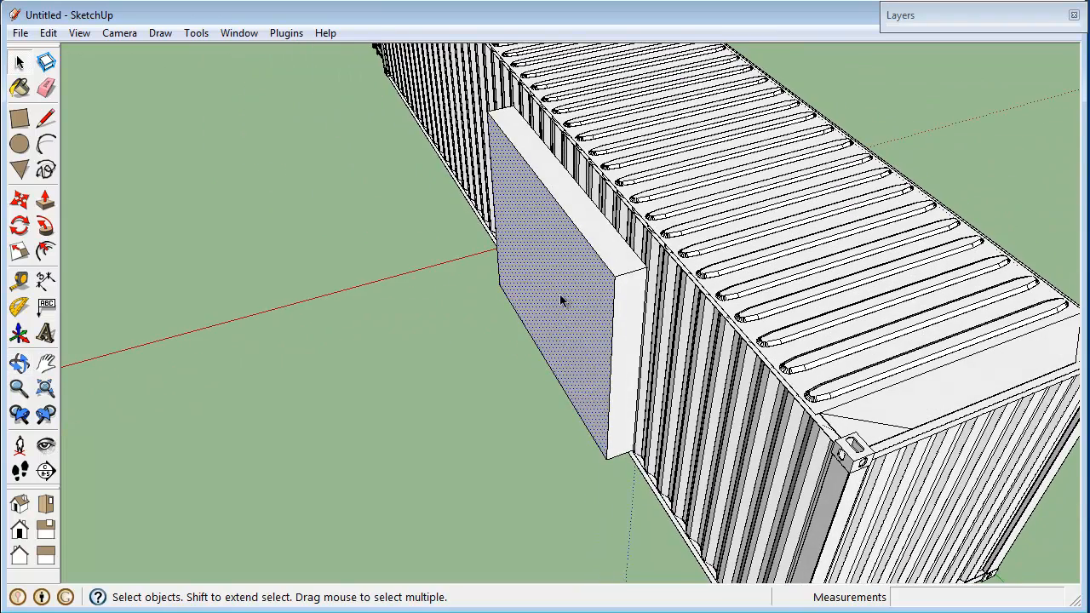
pyautogui.rightClick(564, 299)
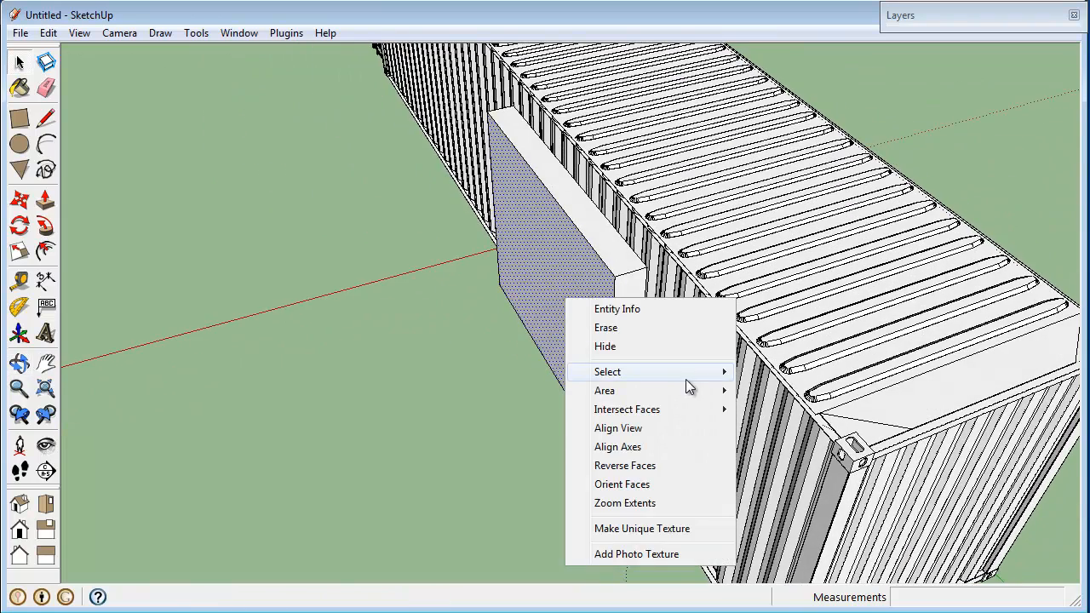
pyautogui.moveTo(685, 379)
pyautogui.click(793, 409)
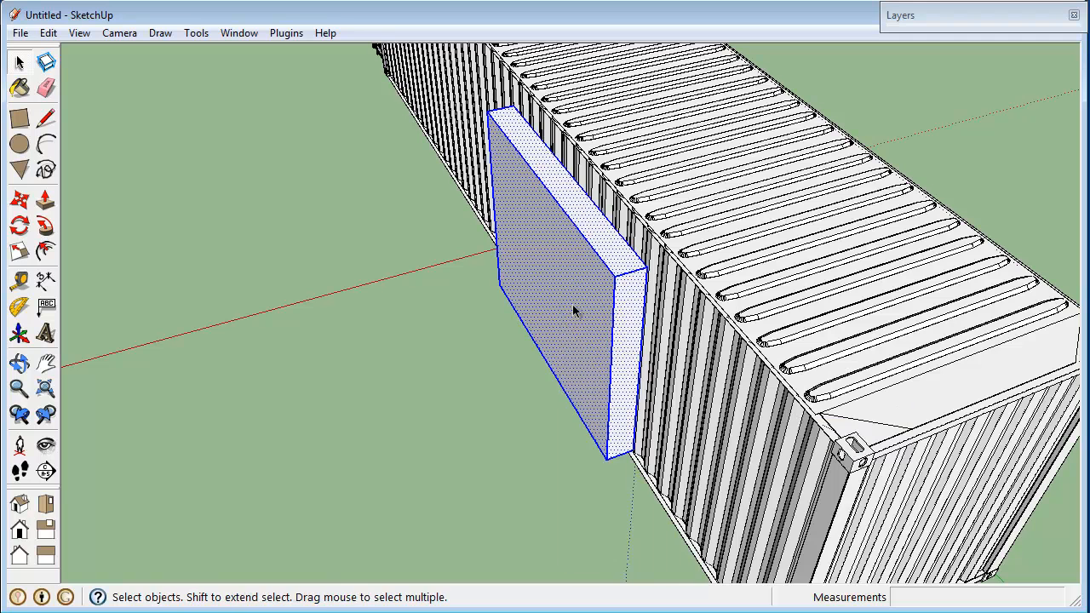
pyautogui.press('m')
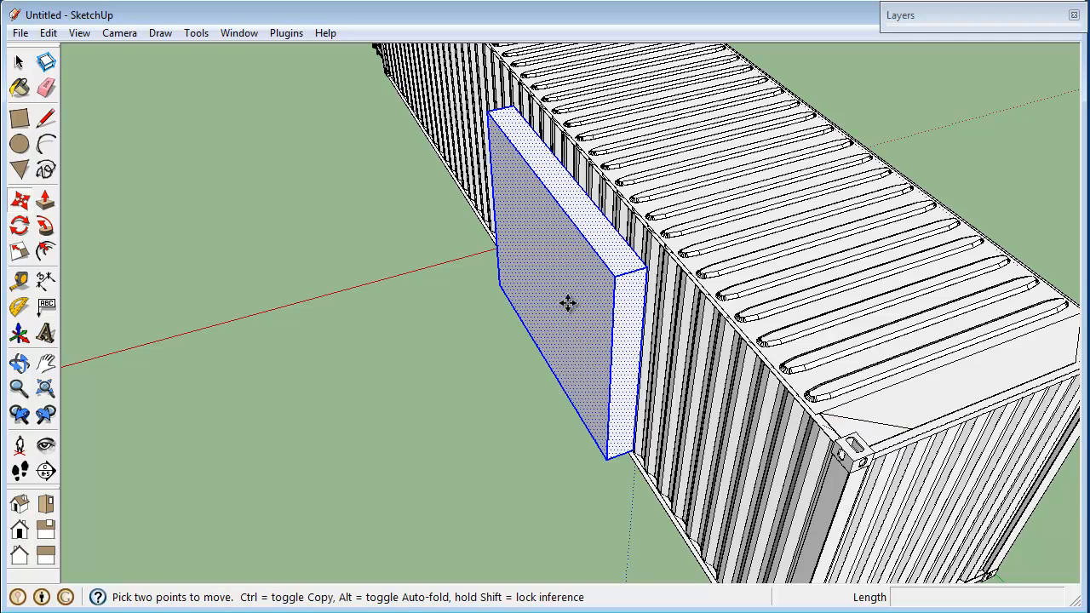
pyautogui.click(613, 277)
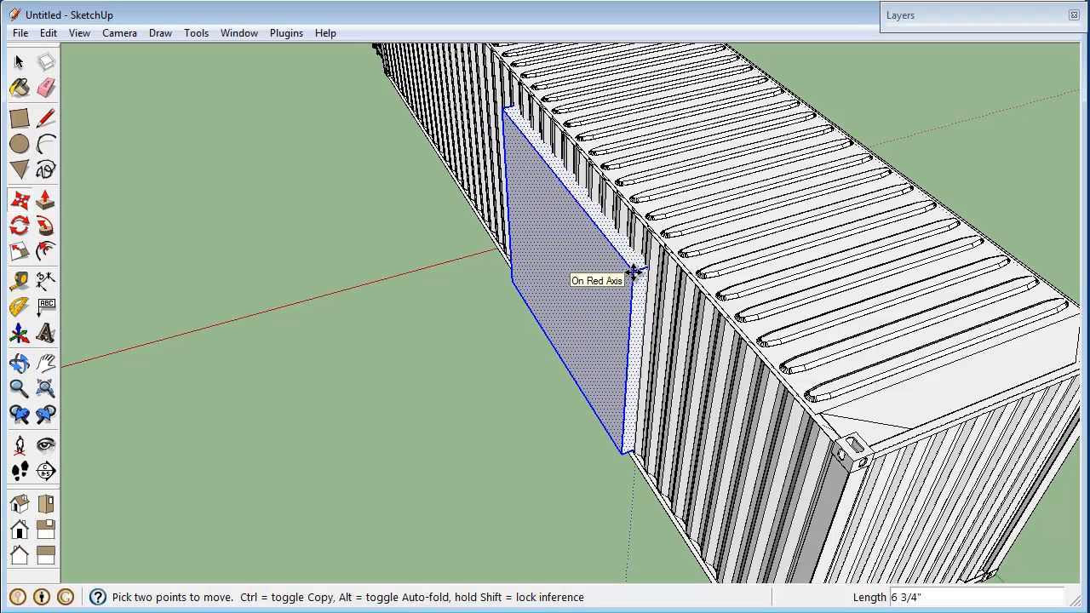
pyautogui.click(637, 271)
pyautogui.press('space')
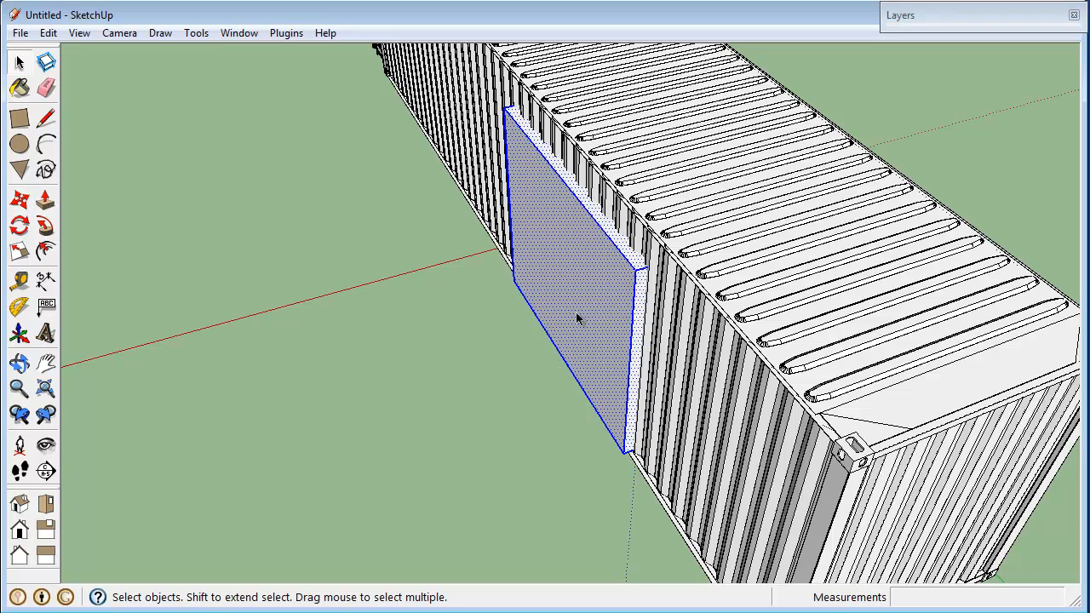
pyautogui.click(509, 355)
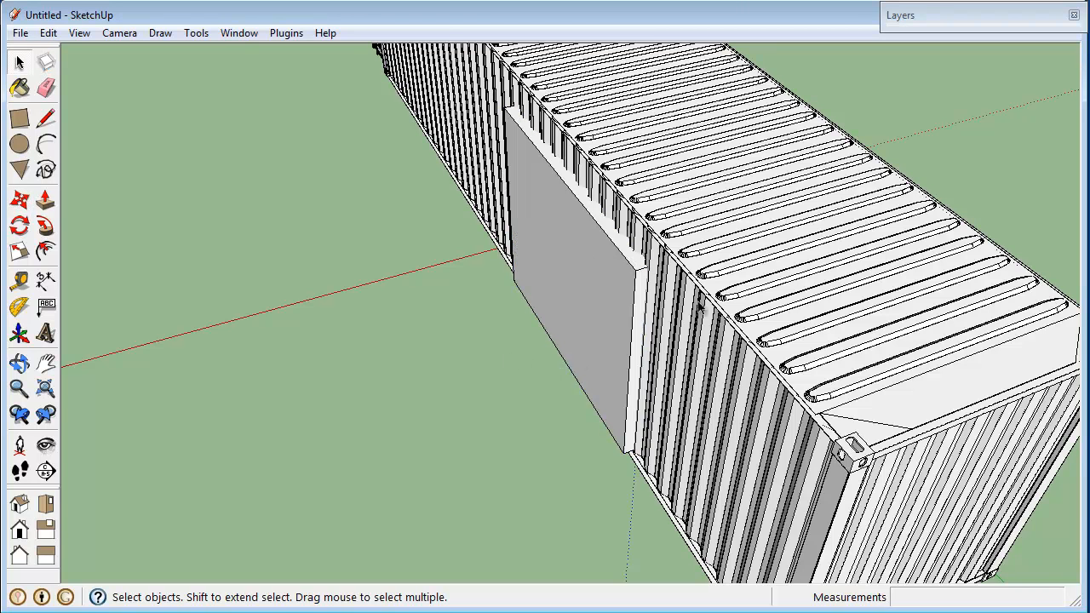
# Open the container component for editing, and inside it the corrugated side wall group.
pyautogui.rightClick(720, 416)
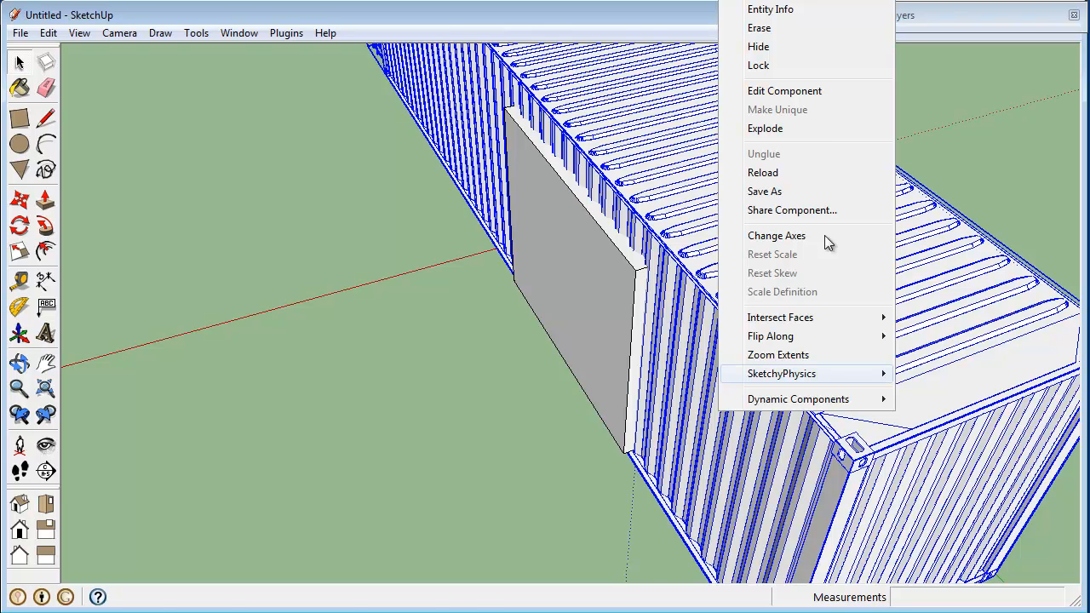
pyautogui.click(834, 92)
pyautogui.tripleClick(723, 426)
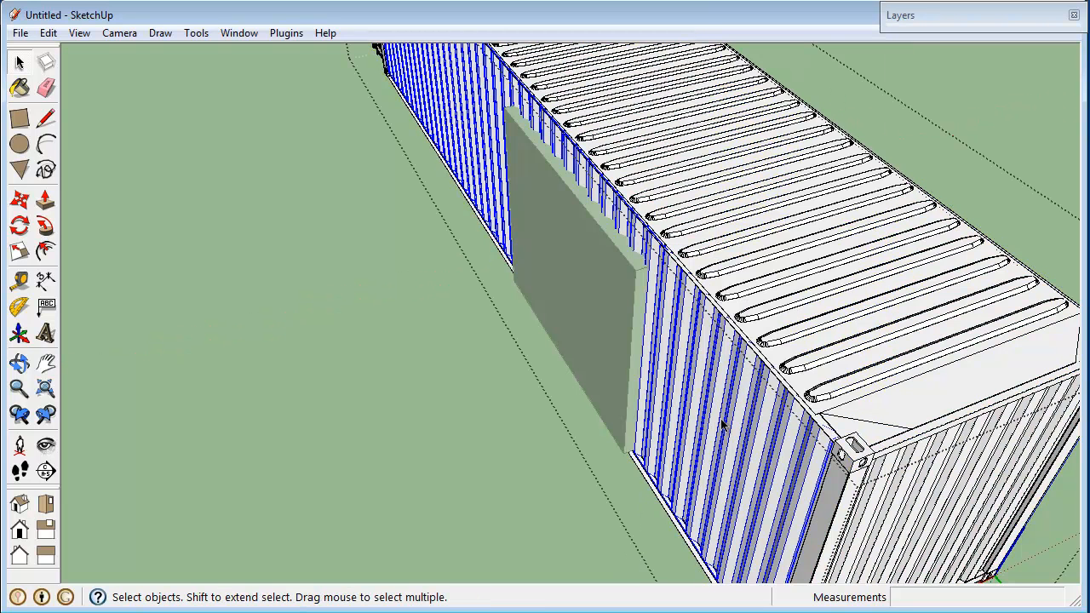
pyautogui.scroll(2, 723, 426)
pyautogui.rightClick(712, 427)
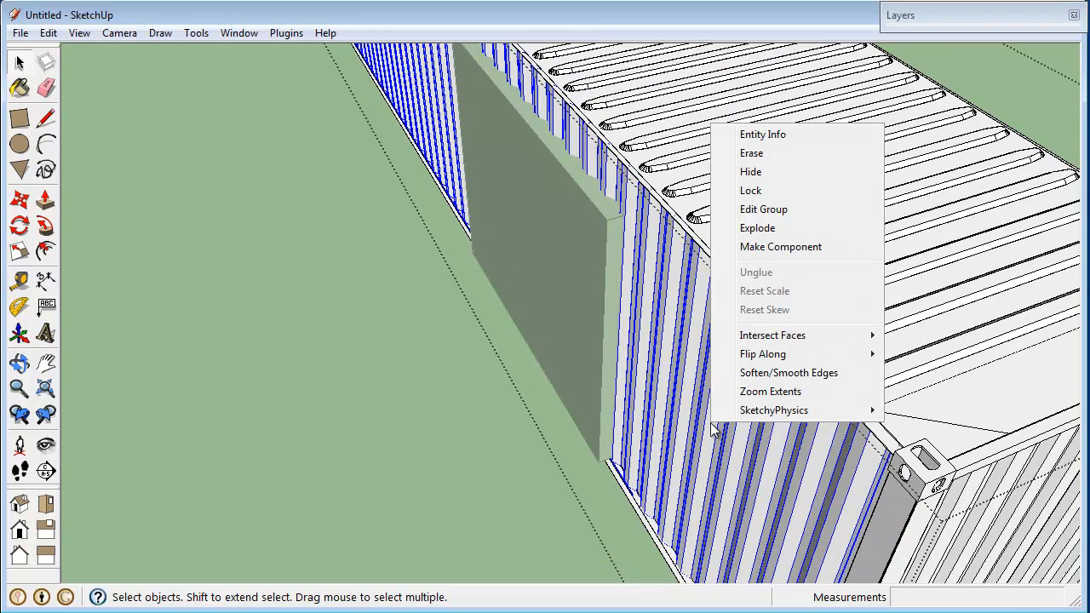
pyautogui.click(837, 211)
# Select the whole corrugated side wall inside its group and intersect its faces with the model.
pyautogui.click(671, 417)
pyautogui.click(632, 302)
pyautogui.click(694, 342)
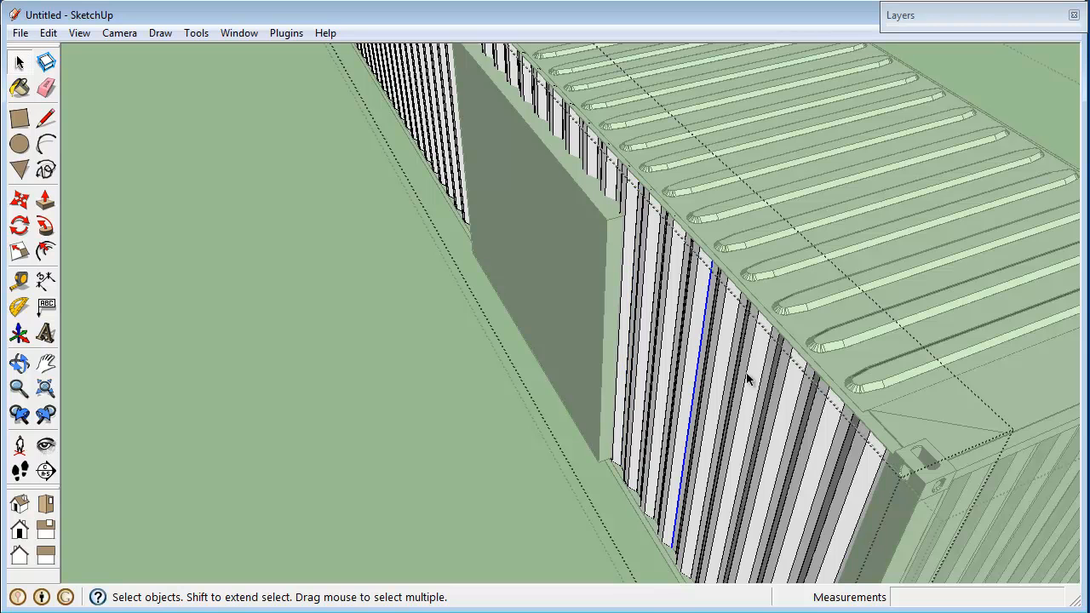
pyautogui.click(721, 366)
pyautogui.scroll(4, 723, 377)
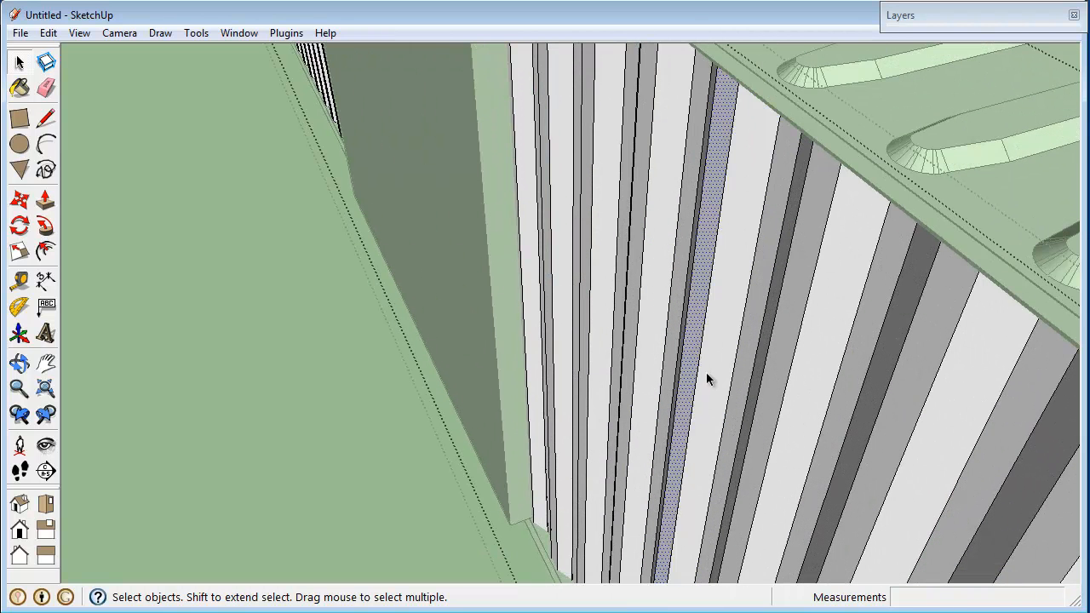
pyautogui.tripleClick(705, 371)
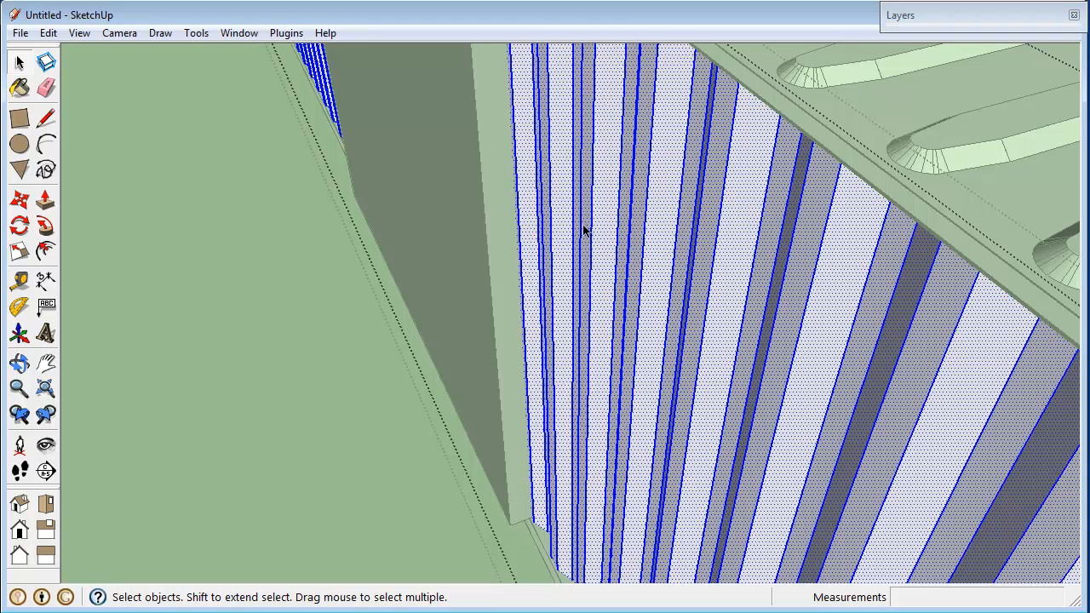
pyautogui.rightClick(729, 342)
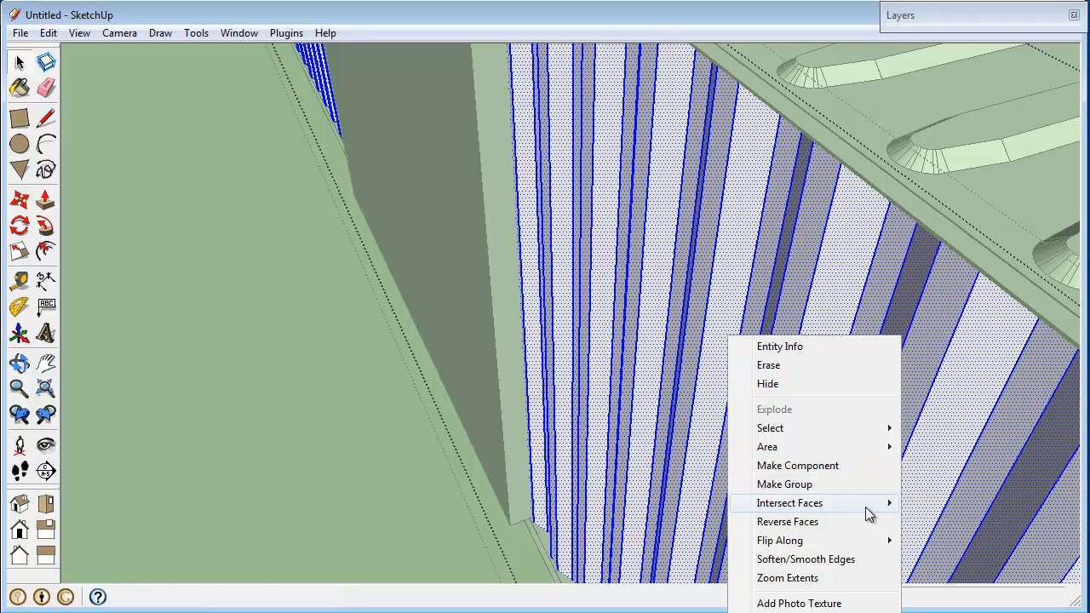
pyautogui.moveTo(868, 507)
pyautogui.click(945, 504)
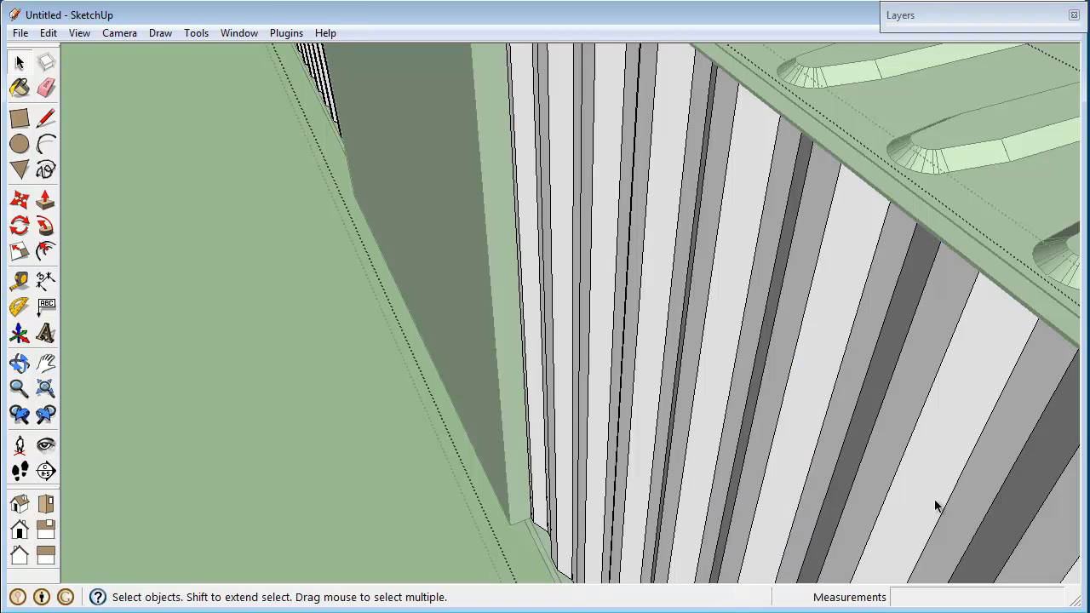
# Leave the container's editing context and delete the box's large outer front face.
pyautogui.scroll(-2, 936, 508)
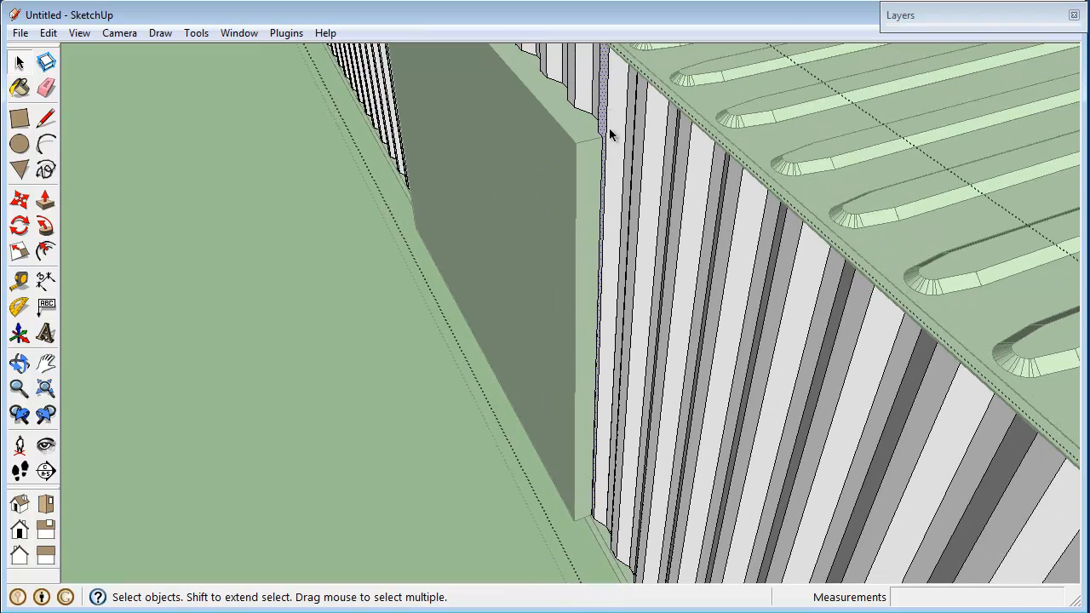
pyautogui.scroll(-1, 725, 321)
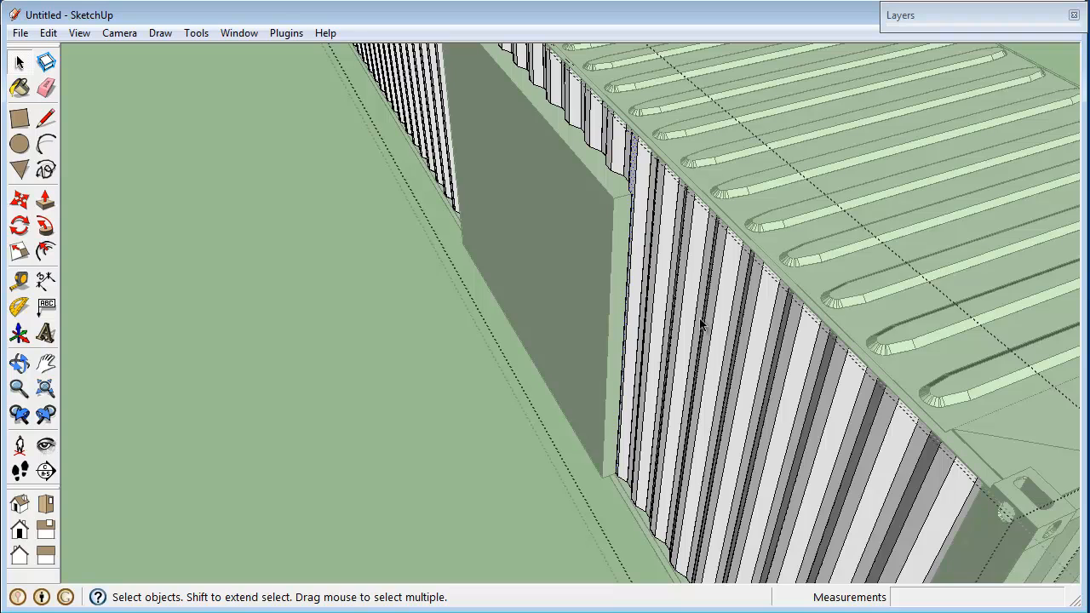
pyautogui.click(308, 352)
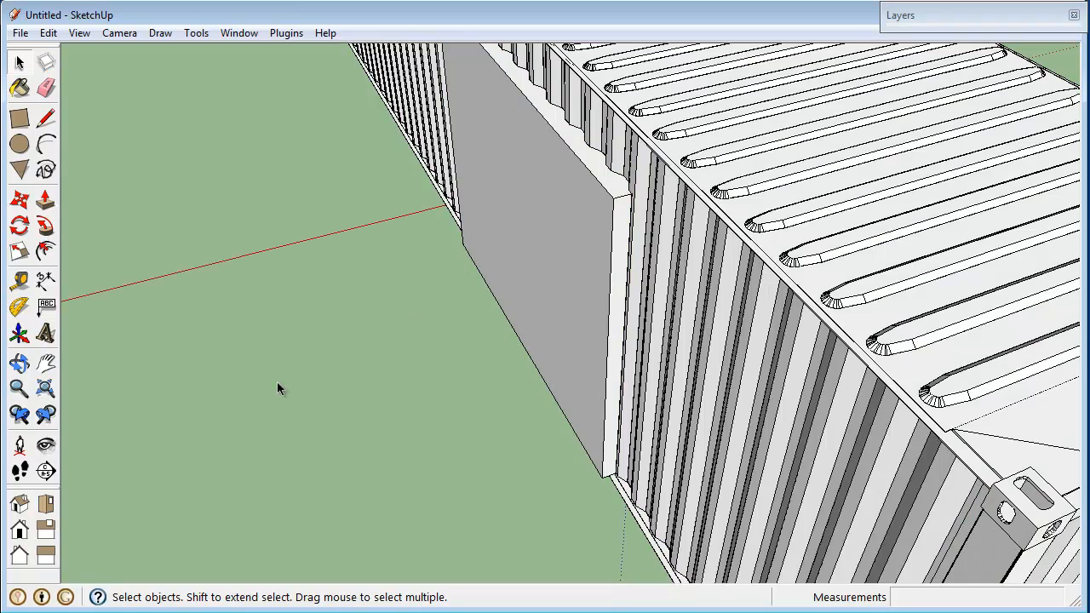
pyautogui.moveTo(173, 387); pyautogui.dragTo(562, 391, button='middle')
pyautogui.click(536, 223)
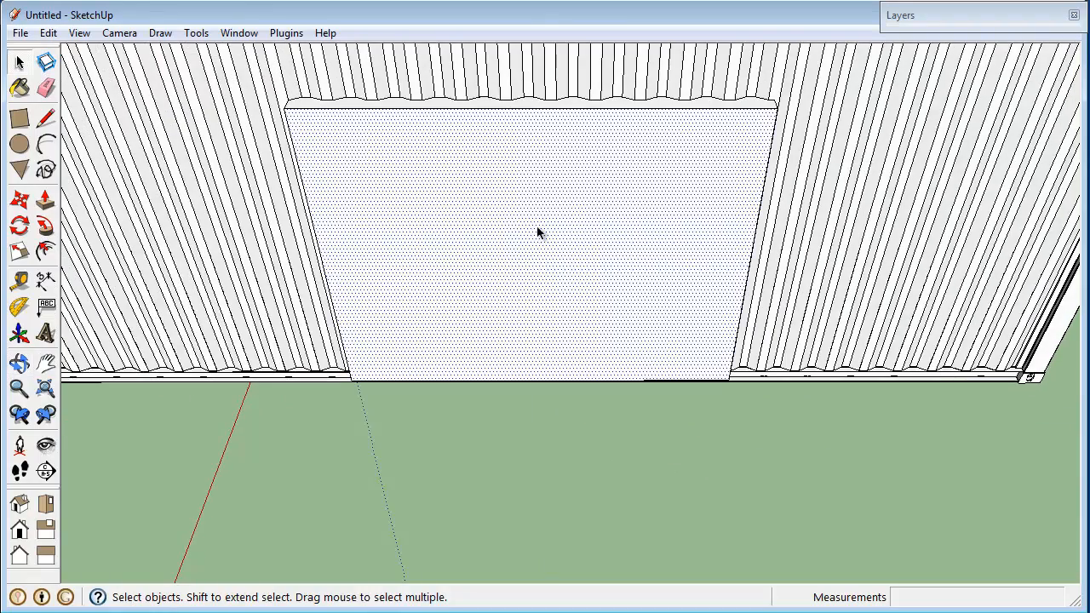
pyautogui.press('Delete')
pyautogui.tripleClick(559, 267)
pyautogui.moveTo(559, 268); pyautogui.dragTo(478, 309, button='middle')
pyautogui.rightClick(478, 309)
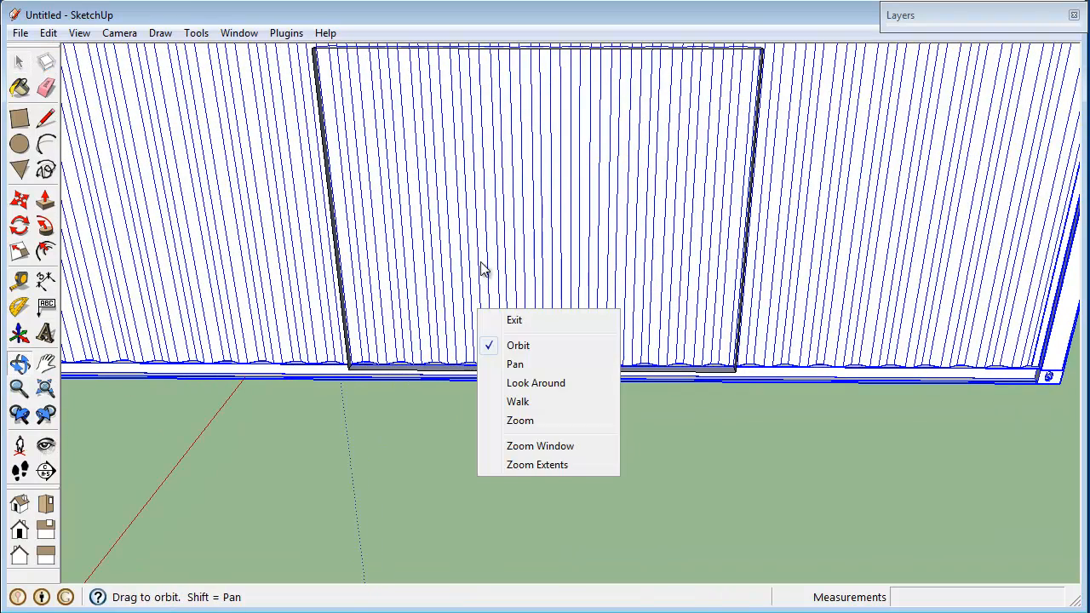
pyautogui.click(521, 320)
pyautogui.rightClick(525, 287)
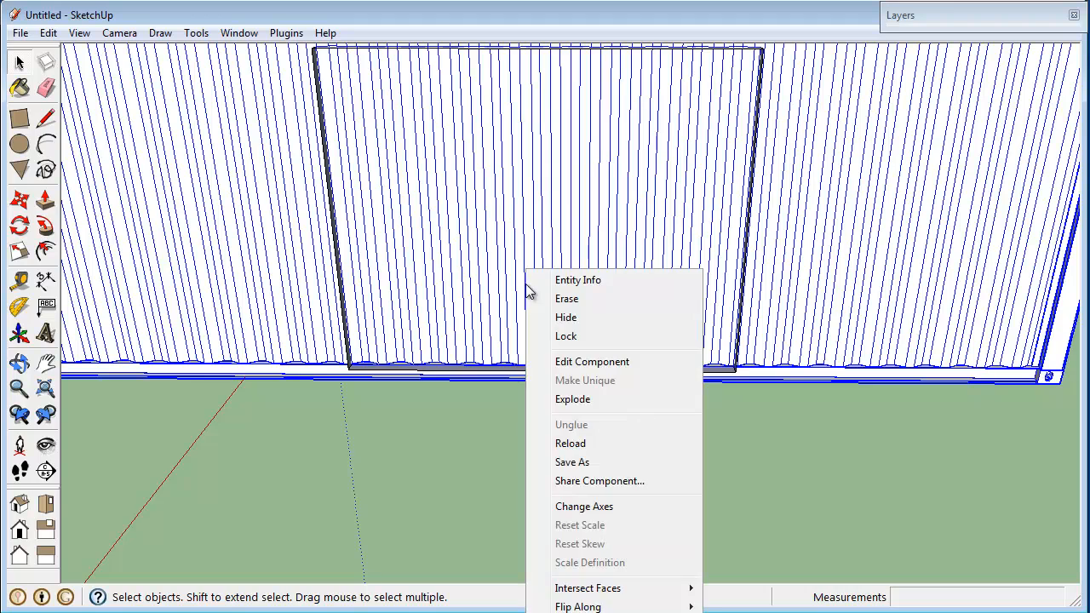
pyautogui.click(307, 477)
# Delete the box's large back face inside the container, leaving only its narrow side faces around the opening.
pyautogui.moveTo(256, 448); pyautogui.dragTo(538, 280, button='middle')
pyautogui.click(540, 277)
pyautogui.press('Delete')
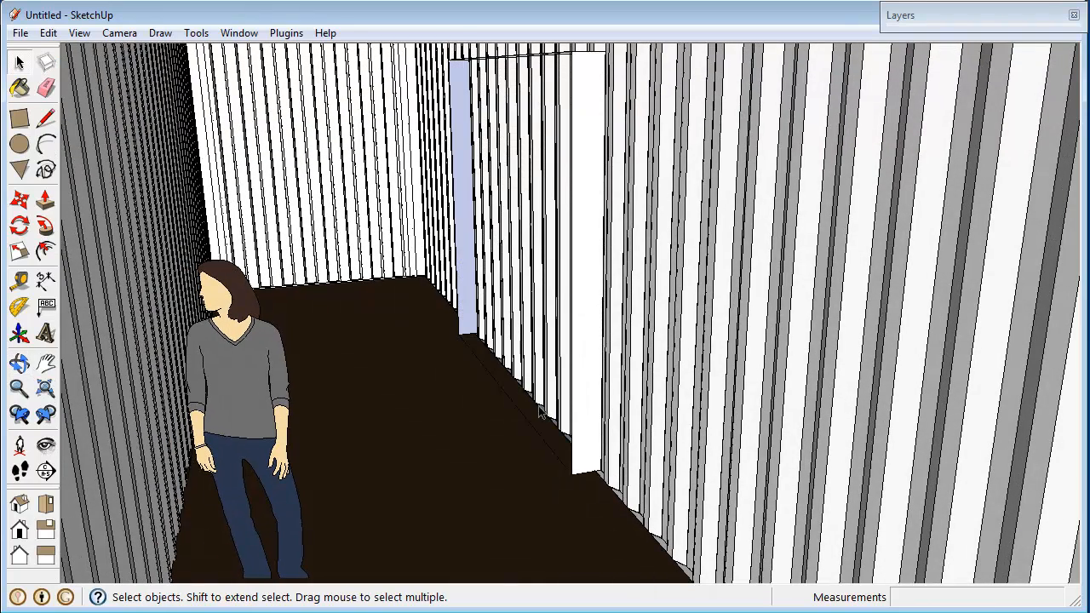
# Reopen the container component and its corrugated side wall group for editing.
pyautogui.rightClick(526, 289)
pyautogui.click(562, 364)
pyautogui.rightClick(646, 283)
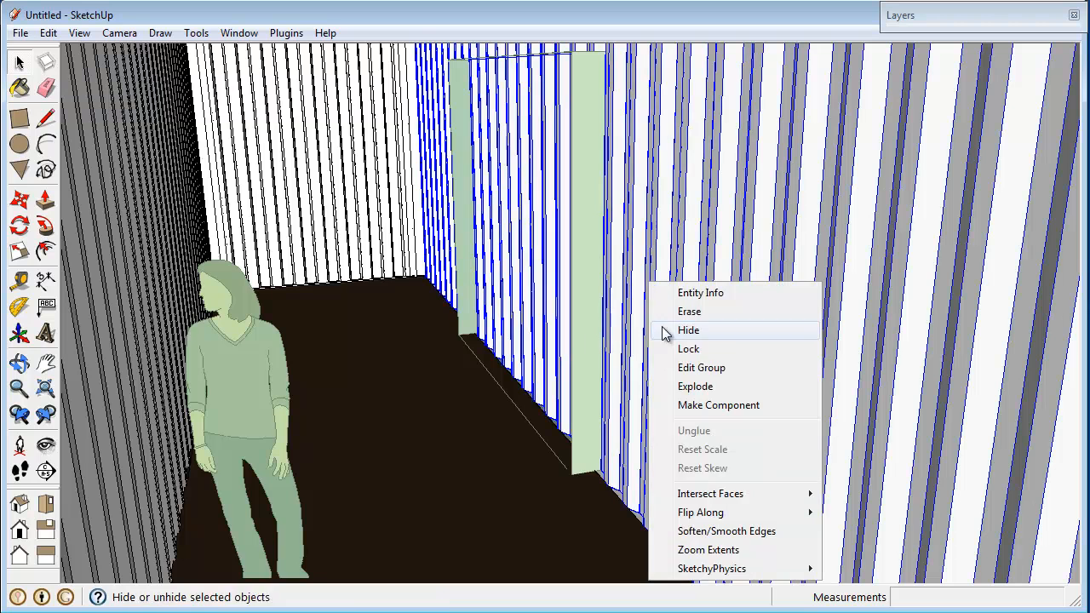
pyautogui.click(703, 368)
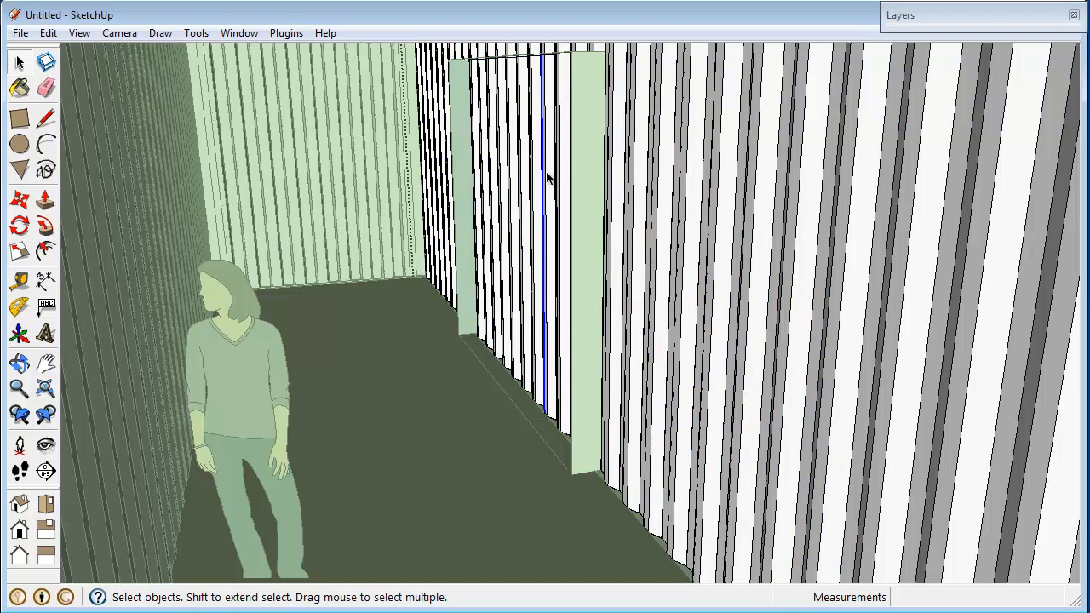
# Select a run of corrugated wall strips in the middle of the box outline and delete them.
pyautogui.scroll(3, 460, 266)
pyautogui.moveTo(461, 265); pyautogui.dragTo(634, 307, button='middle')
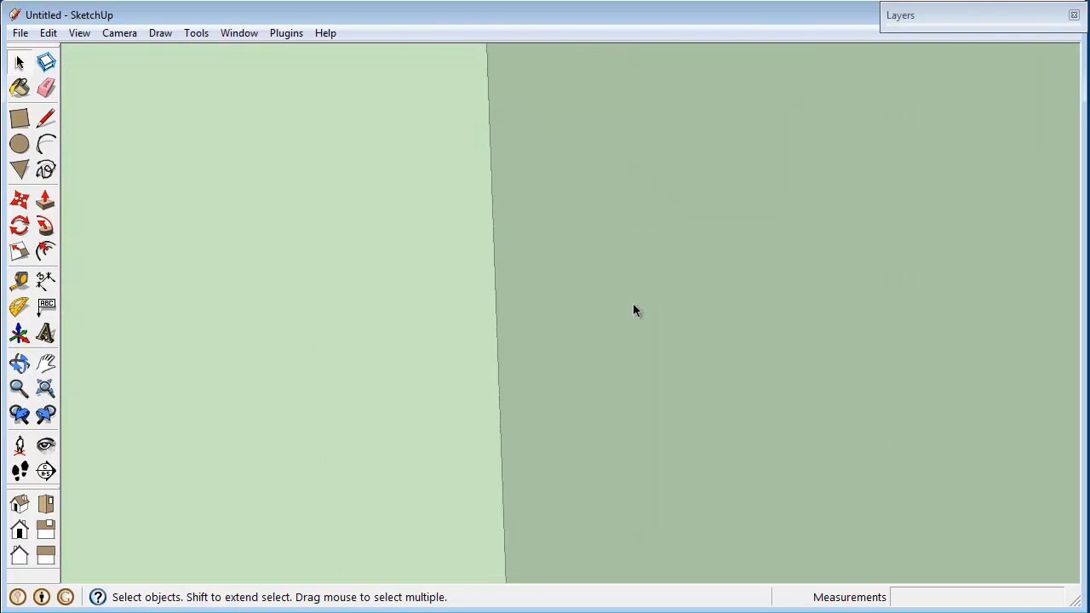
pyautogui.scroll(2, 635, 302)
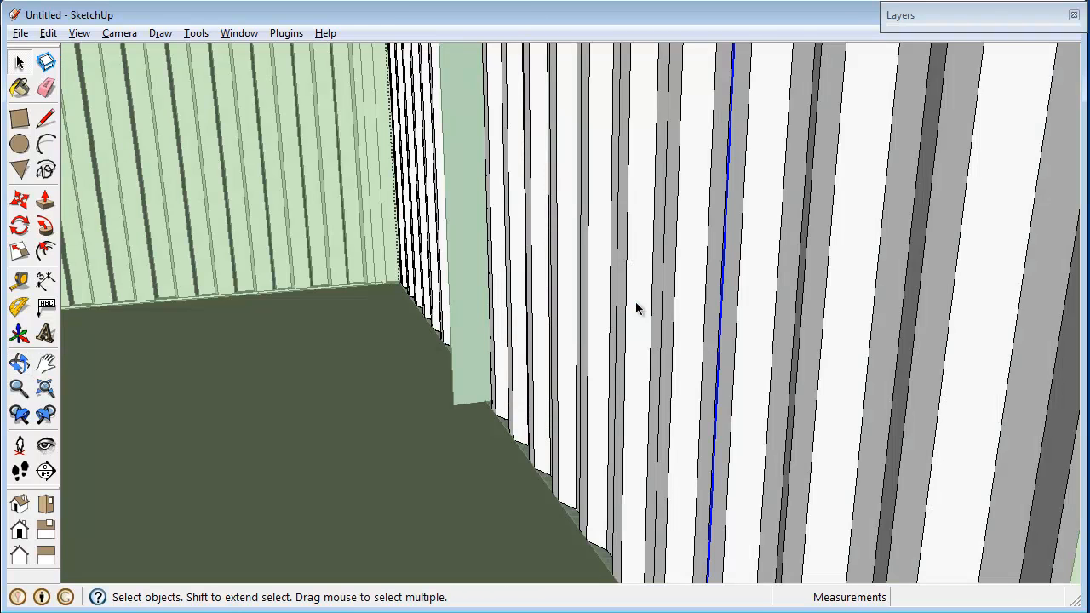
pyautogui.moveTo(686, 120); pyautogui.dragTo(568, 211)
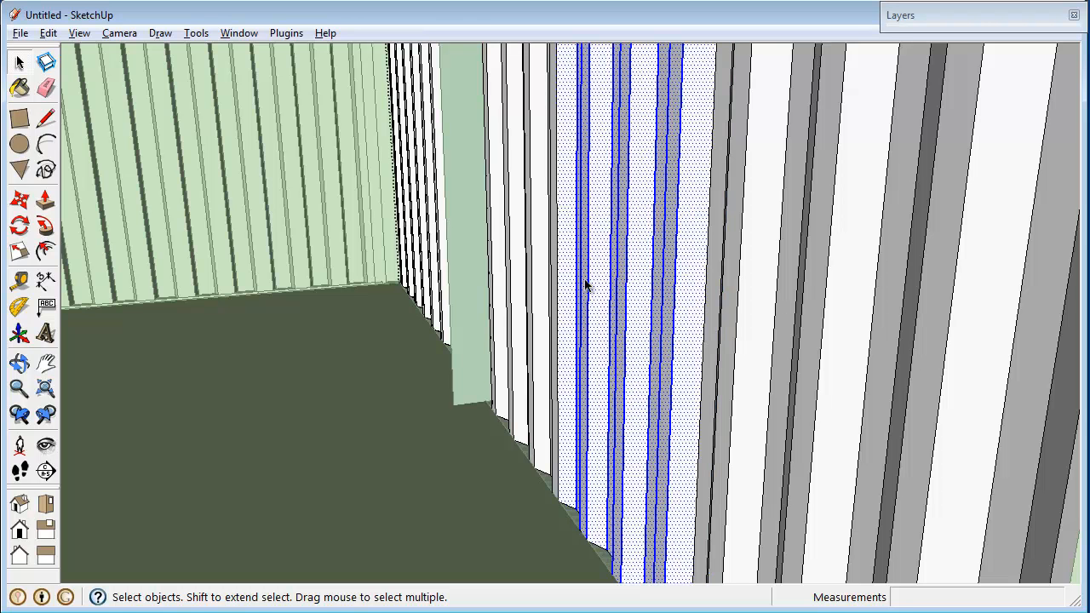
pyautogui.scroll(-2, 583, 287)
pyautogui.press('Delete')
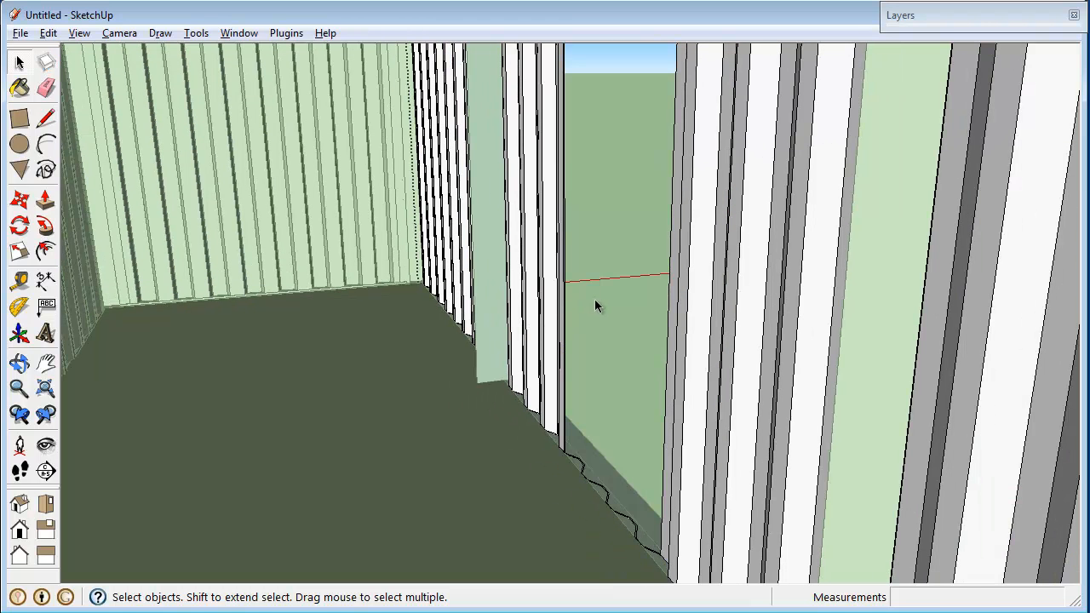
# Delete the wall strips one by one from the cleared gap towards the far end of the box outline.
pyautogui.scroll(-3, 593, 305)
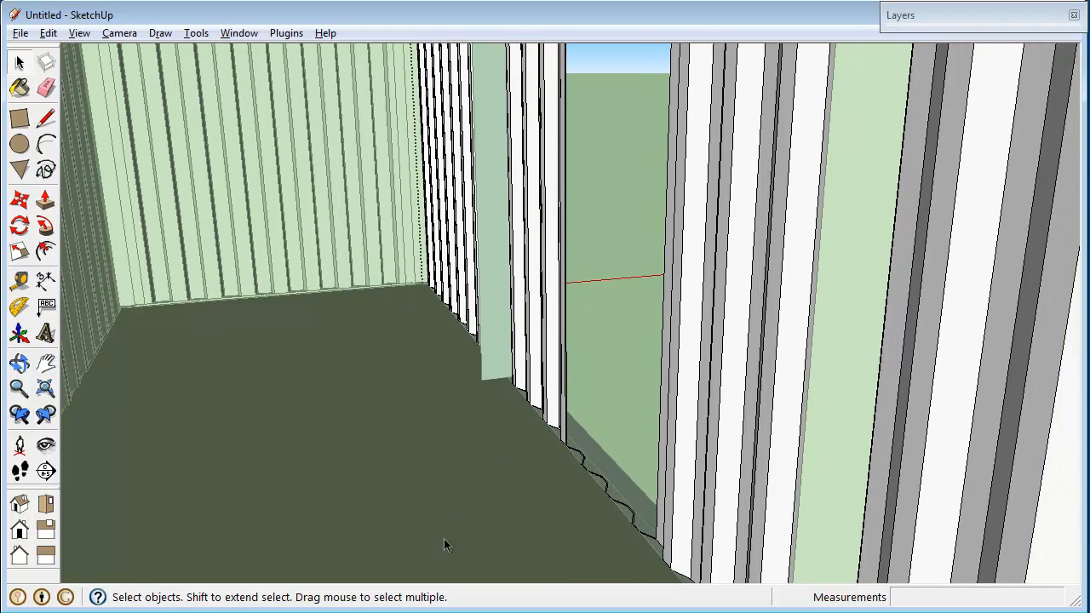
pyautogui.scroll(-3, 437, 551)
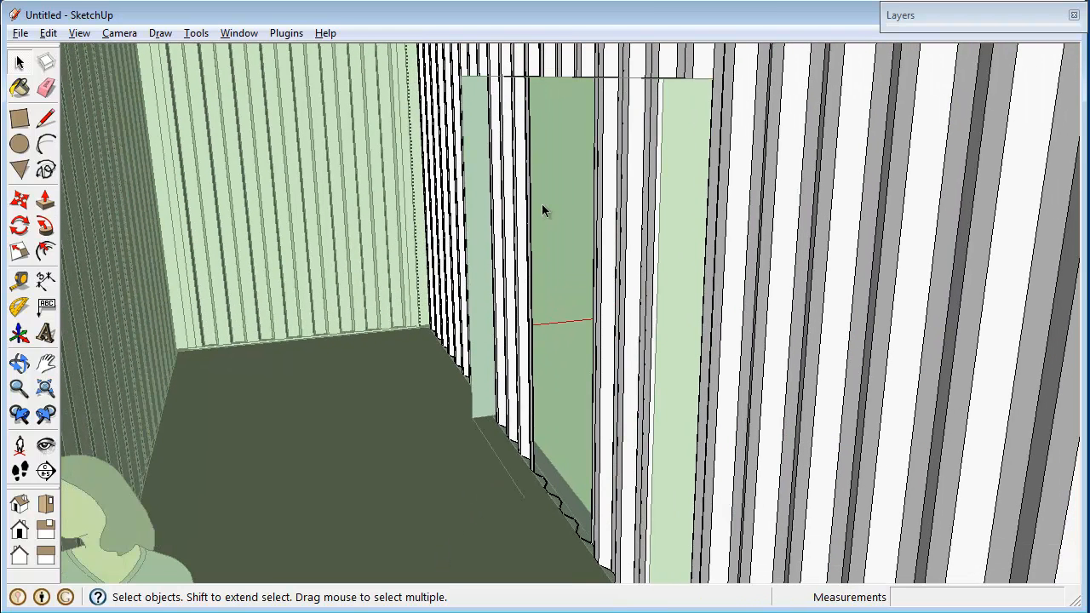
pyautogui.click(526, 224)
pyautogui.press('Delete')
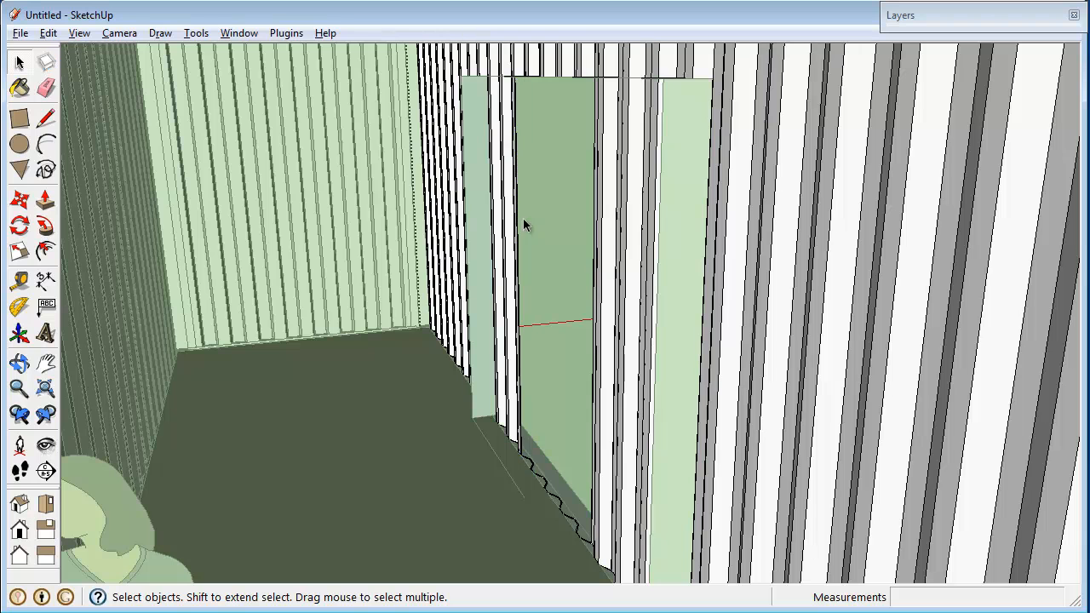
pyautogui.click(504, 238)
pyautogui.press('Delete')
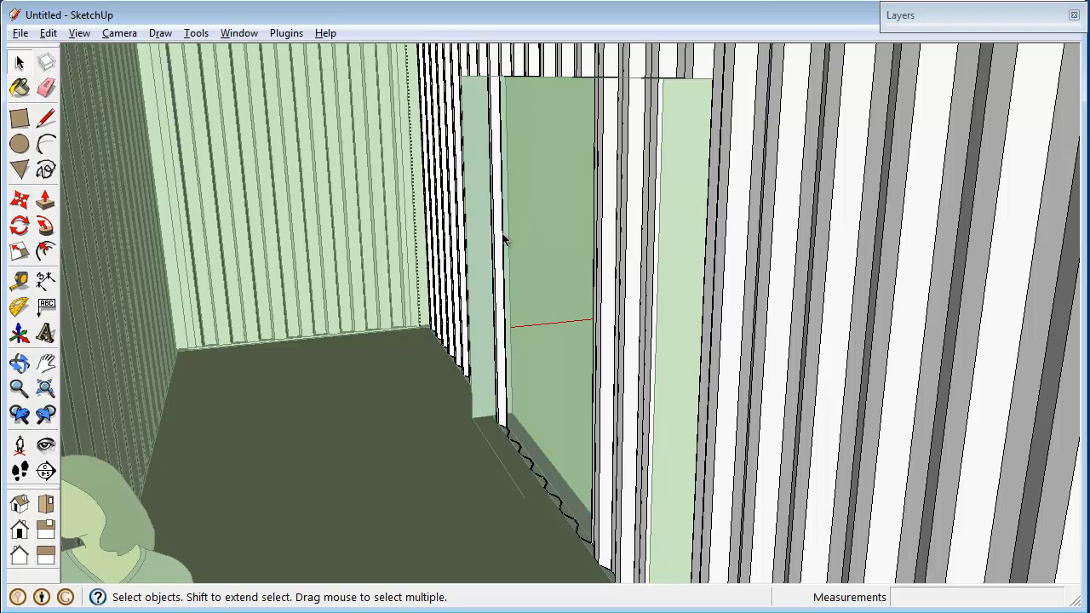
pyautogui.click(503, 241)
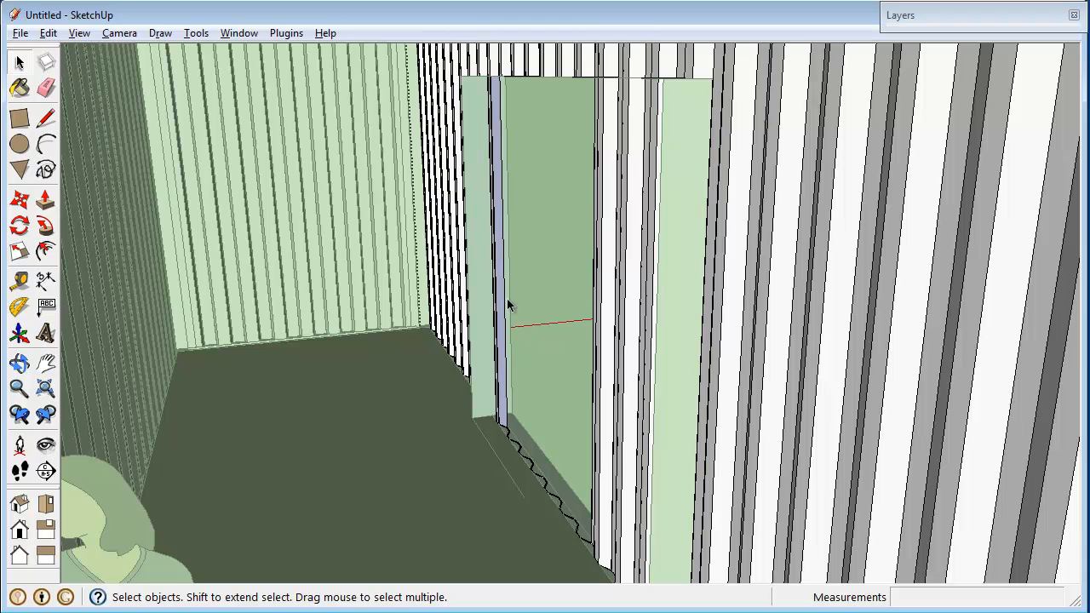
pyautogui.scroll(3, 509, 305)
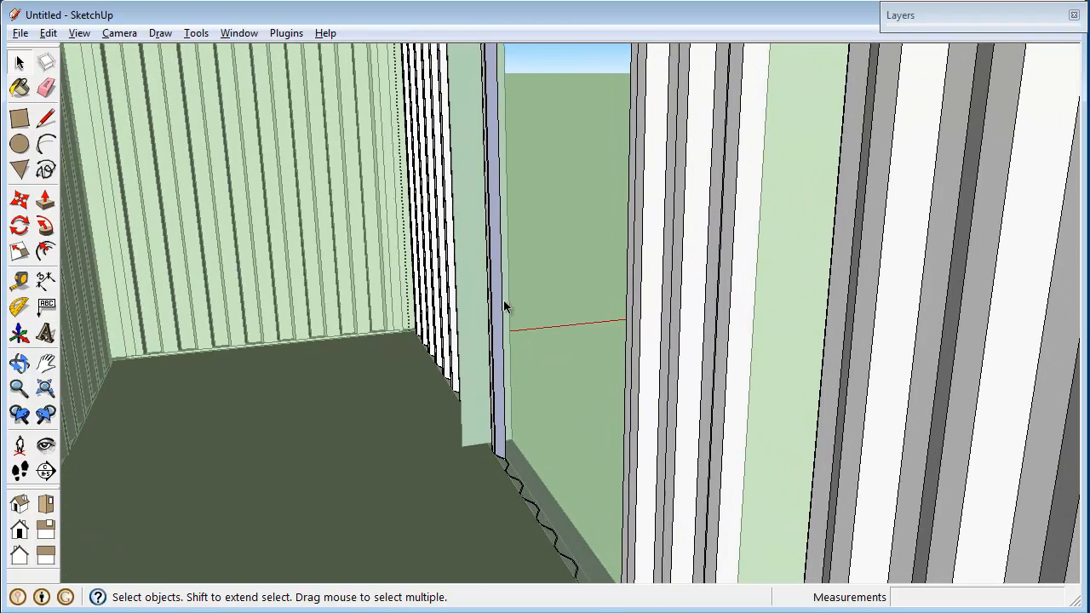
pyautogui.click(491, 315)
pyautogui.press('Delete')
pyautogui.click(491, 312)
pyautogui.press('Delete')
# Select the last wall strips at the far end of the box outline together and delete them.
pyautogui.scroll(2, 491, 326)
pyautogui.moveTo(488, 326); pyautogui.dragTo(754, 317, button='middle')
pyautogui.moveTo(609, 314); pyautogui.dragTo(495, 359)
pyautogui.press('Delete')
pyautogui.press('Delete')
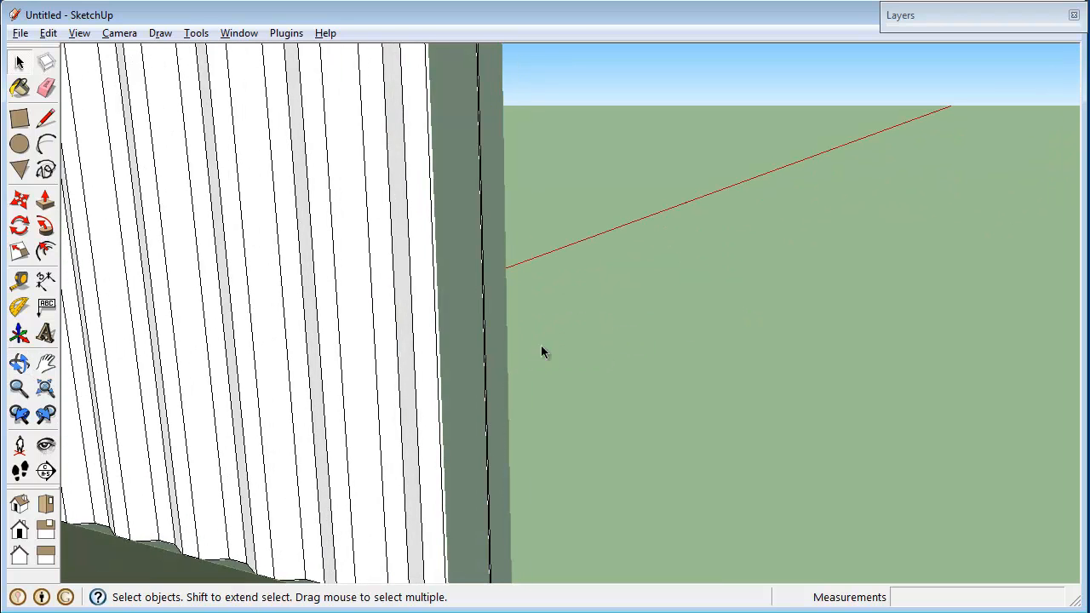
# From outside the container, select a group of the strips still filling the other end of the opening and delete them.
pyautogui.moveTo(542, 329); pyautogui.dragTo(343, 317, button='middle')
pyautogui.moveTo(448, 316)
pyautogui.mouseDown(button='middle')
pyautogui.moveTo(490, 307)
pyautogui.moveTo(192, 309)
pyautogui.moveTo(414, 326)
pyautogui.mouseUp(button='middle')
pyautogui.scroll(-4, 412, 320)
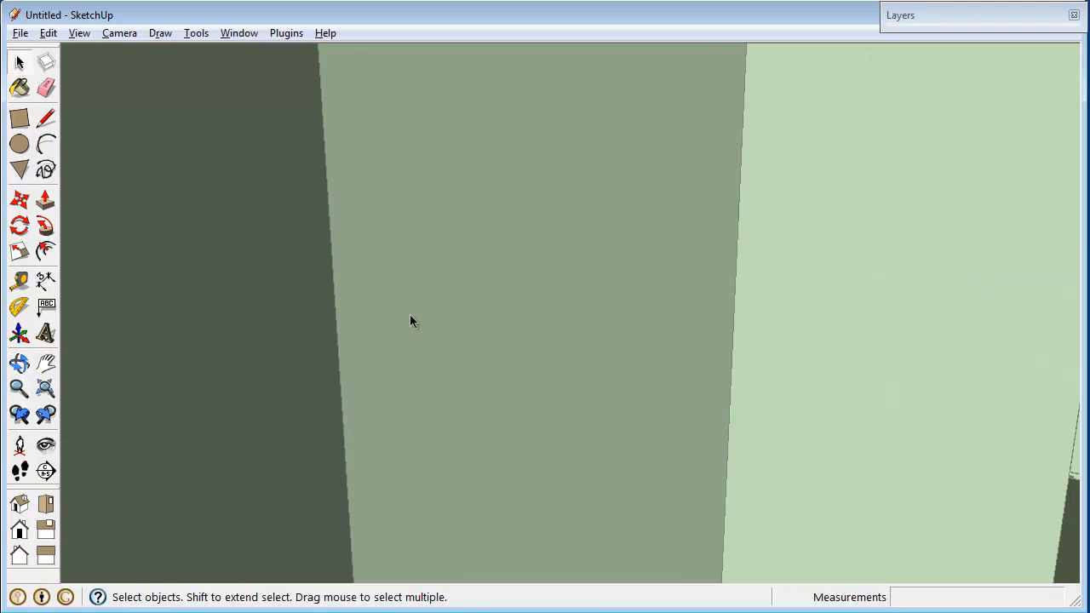
pyautogui.scroll(-6, 412, 315)
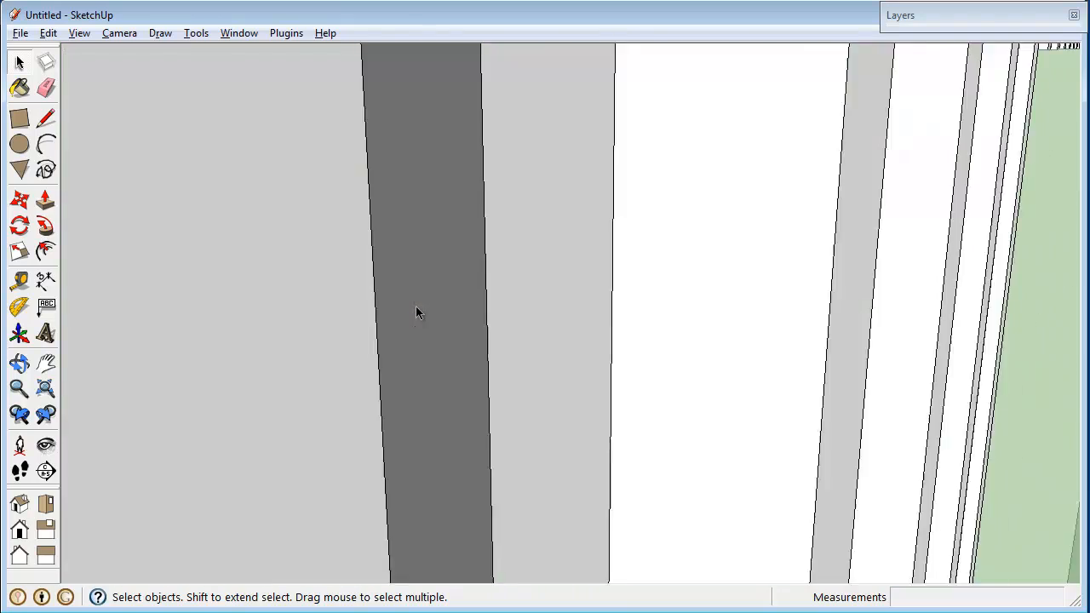
pyautogui.scroll(-6, 416, 309)
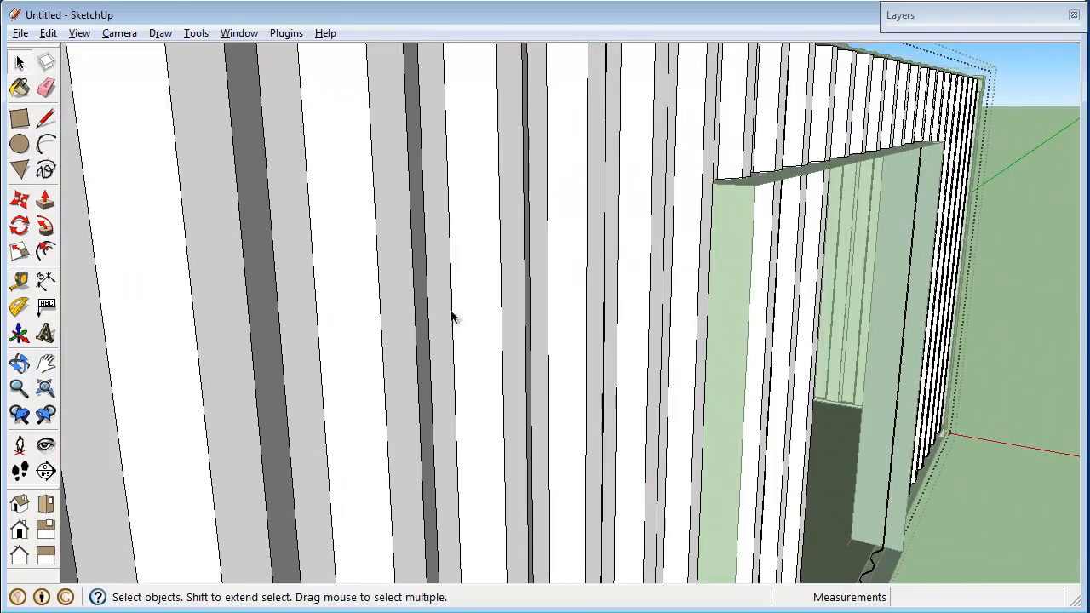
pyautogui.moveTo(452, 316); pyautogui.dragTo(528, 318, button='middle')
pyautogui.scroll(-5, 528, 318)
pyautogui.moveTo(759, 409); pyautogui.dragTo(603, 238, button='middle')
pyautogui.moveTo(525, 310); pyautogui.dragTo(438, 397)
pyautogui.press('Delete')
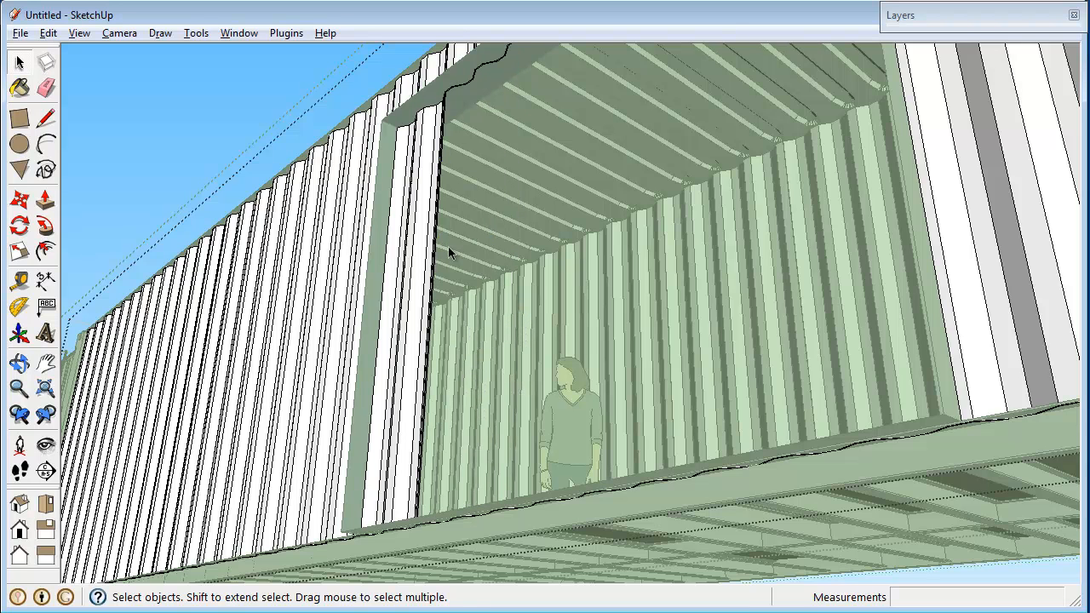
# Delete the remaining wall strips beside the box's side face one by one until the opening is clear.
pyautogui.moveTo(415, 232); pyautogui.dragTo(626, 185, button='middle')
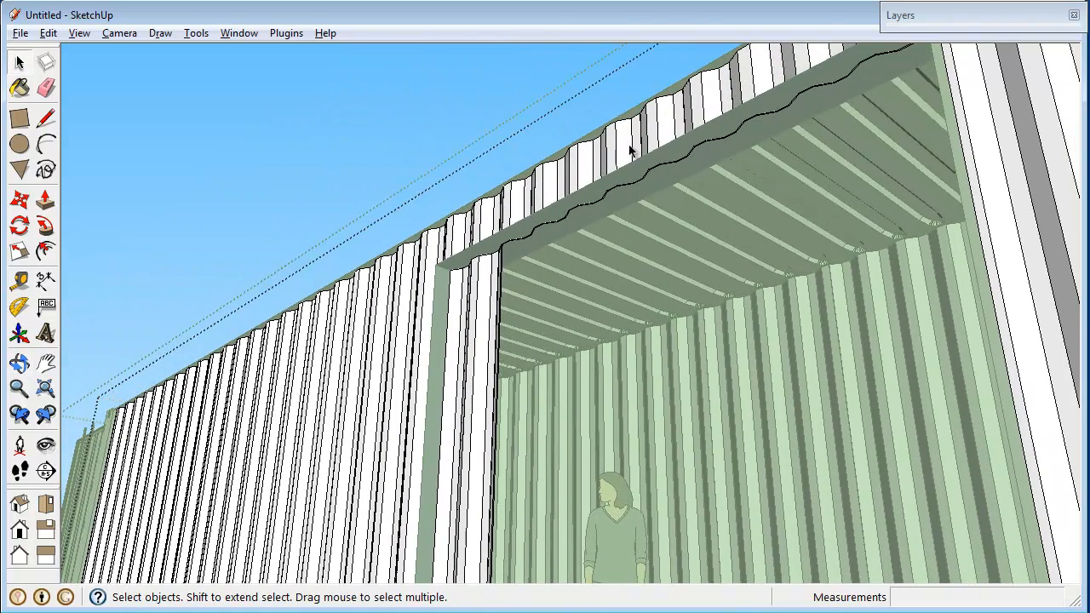
pyautogui.moveTo(487, 340); pyautogui.dragTo(482, 345)
pyautogui.press('Delete')
pyautogui.click(475, 328)
pyautogui.press('Delete')
pyautogui.click(471, 330)
pyautogui.press('Delete')
pyautogui.click(469, 332)
pyautogui.press('Delete')
pyautogui.click(467, 332)
pyautogui.press('Delete')
pyautogui.click(466, 335)
pyautogui.press('Delete')
pyautogui.scroll(2, 462, 352)
pyautogui.click(468, 347)
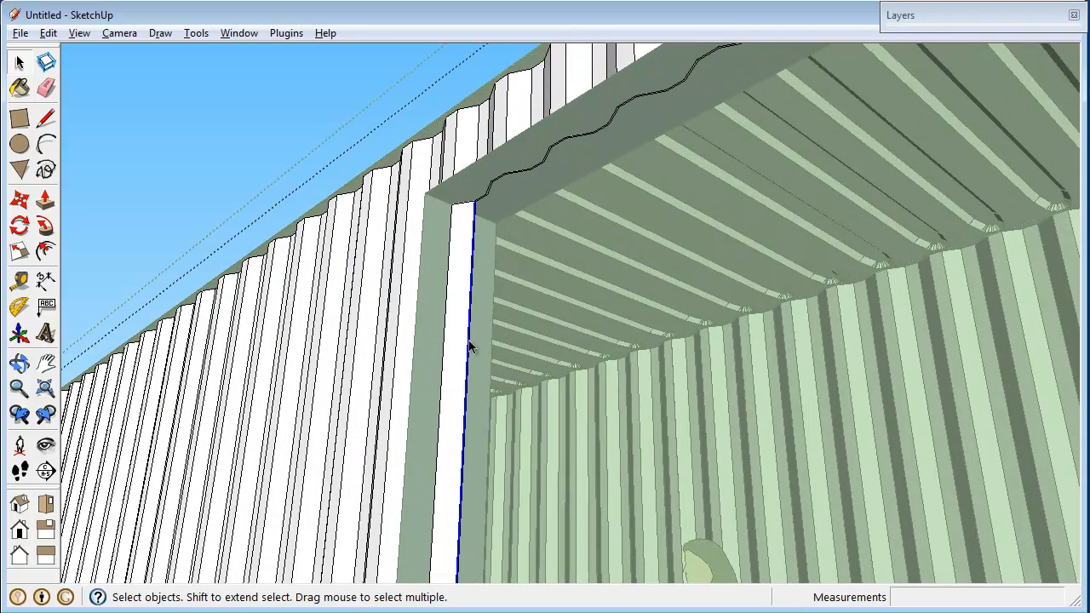
pyautogui.press('Delete')
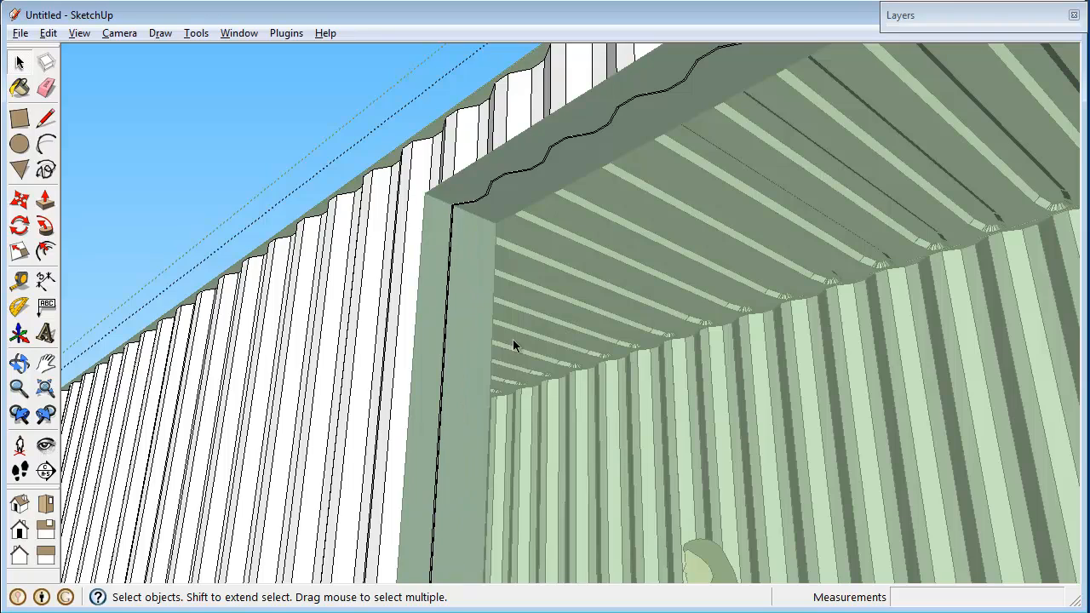
# Examine the cleared opening in the container's side wall and the box frame around it from outside.
pyautogui.scroll(-2, 366, 108)
pyautogui.scroll(-5, 436, 217)
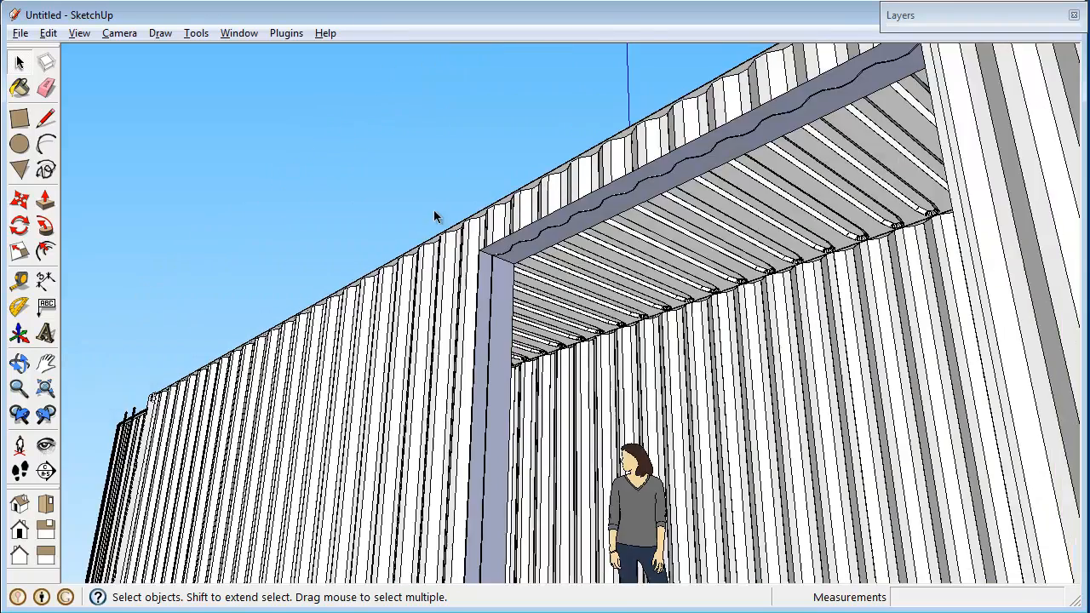
pyautogui.moveTo(396, 192); pyautogui.dragTo(584, 339, button='middle')
pyautogui.moveTo(330, 205); pyautogui.dragTo(746, 283, button='middle')
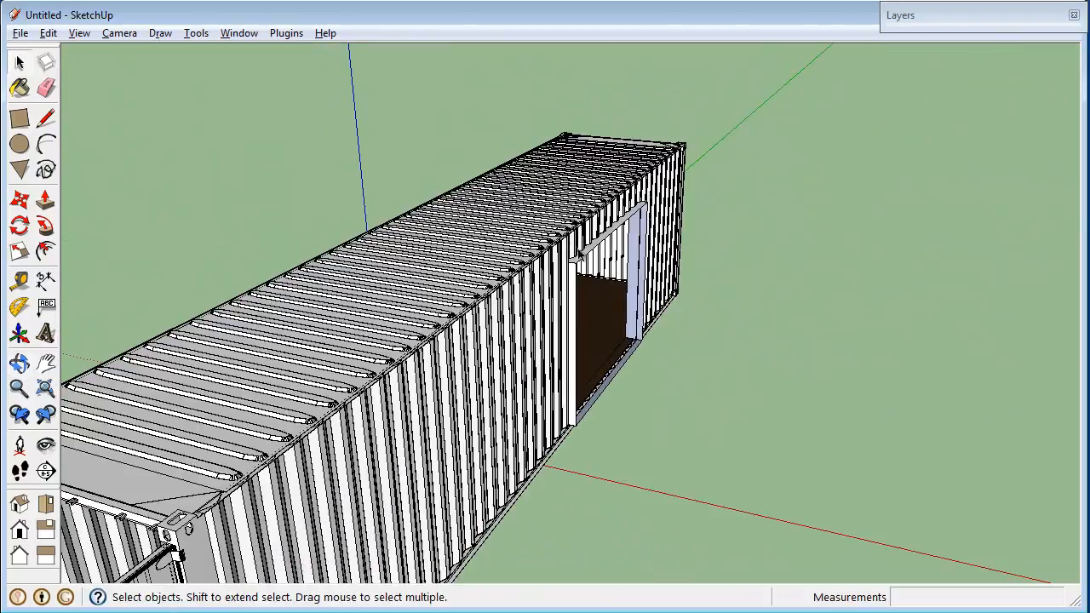
pyautogui.click(585, 257)
pyautogui.click(573, 311)
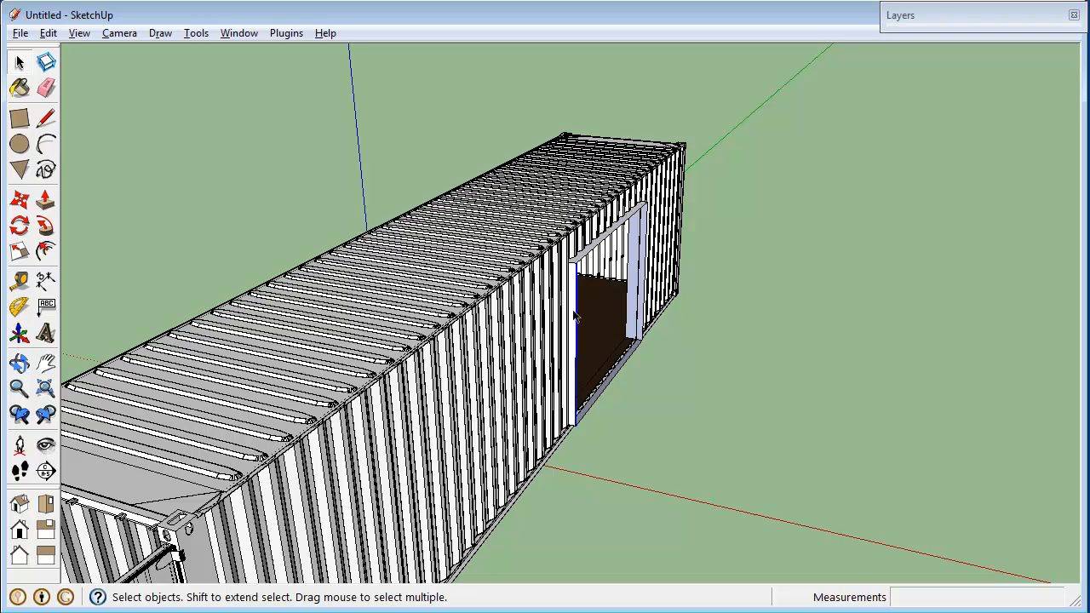
pyautogui.scroll(4, 574, 315)
pyautogui.scroll(-6, 638, 315)
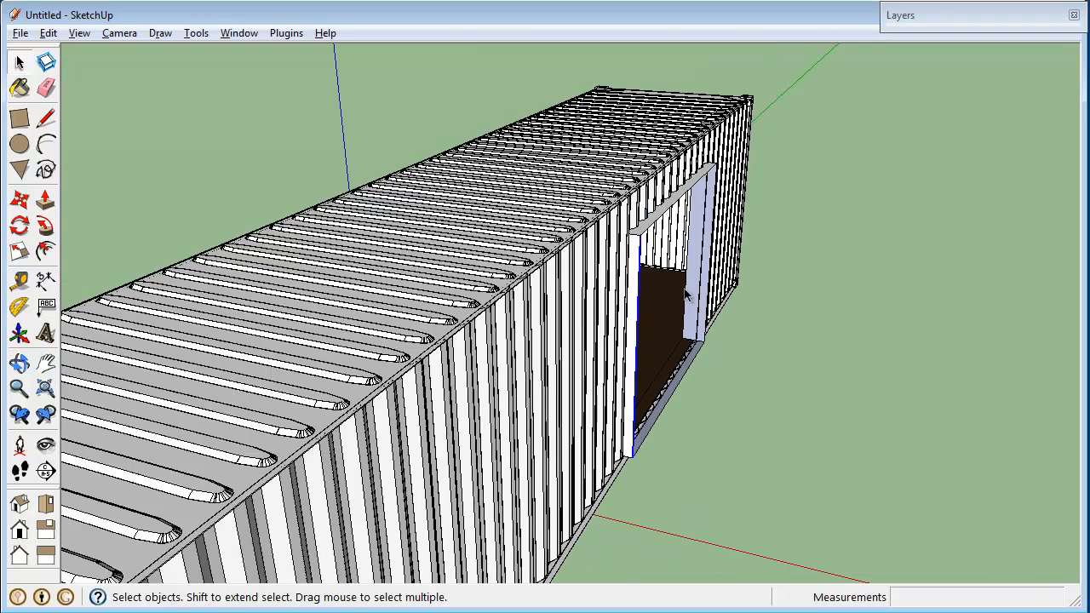
# Move the whole container sideways away from the box frame so that the frame stands free of the wall.
pyautogui.tripleClick(598, 296)
pyautogui.press('m')
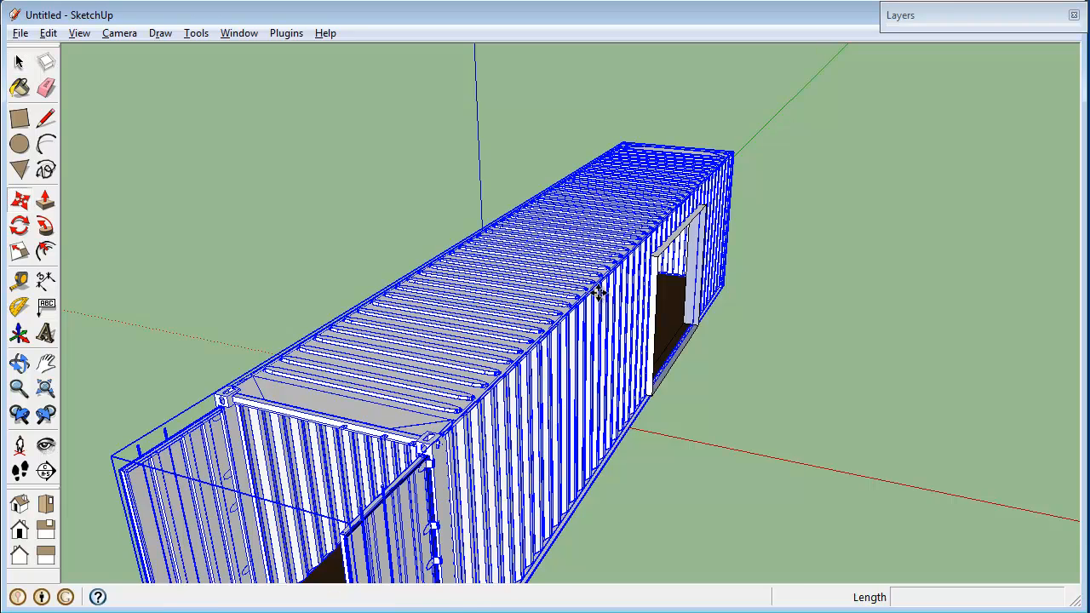
pyautogui.click(598, 296)
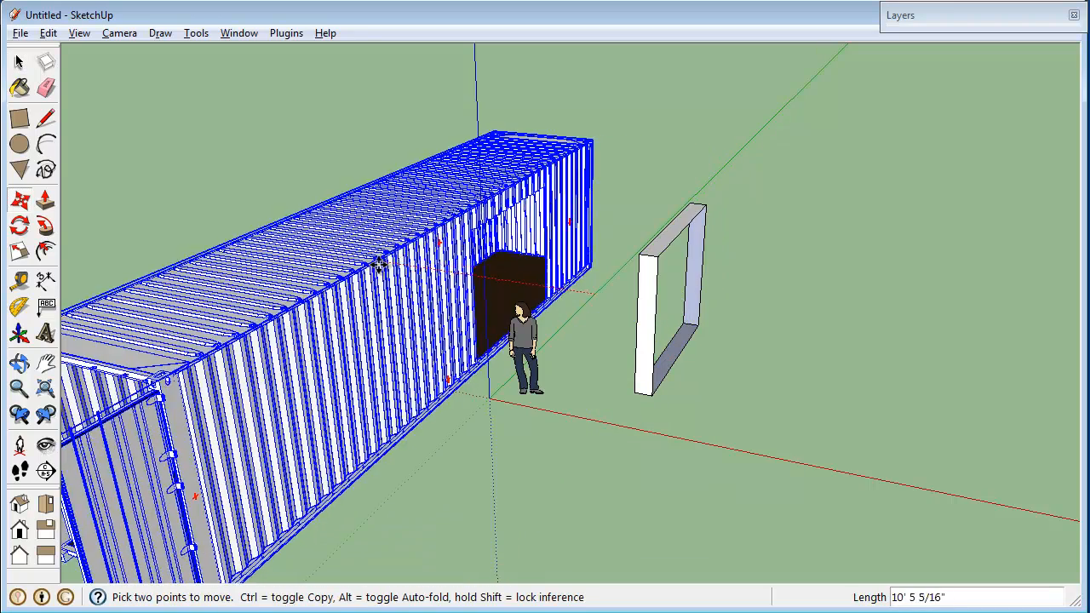
pyautogui.click(321, 254)
pyautogui.press('space')
pyautogui.click(828, 212)
# Inspect the container's cut opening from outside and inside, and undo the container's move away from the frame.
pyautogui.moveTo(684, 219); pyautogui.dragTo(850, 173, button='middle')
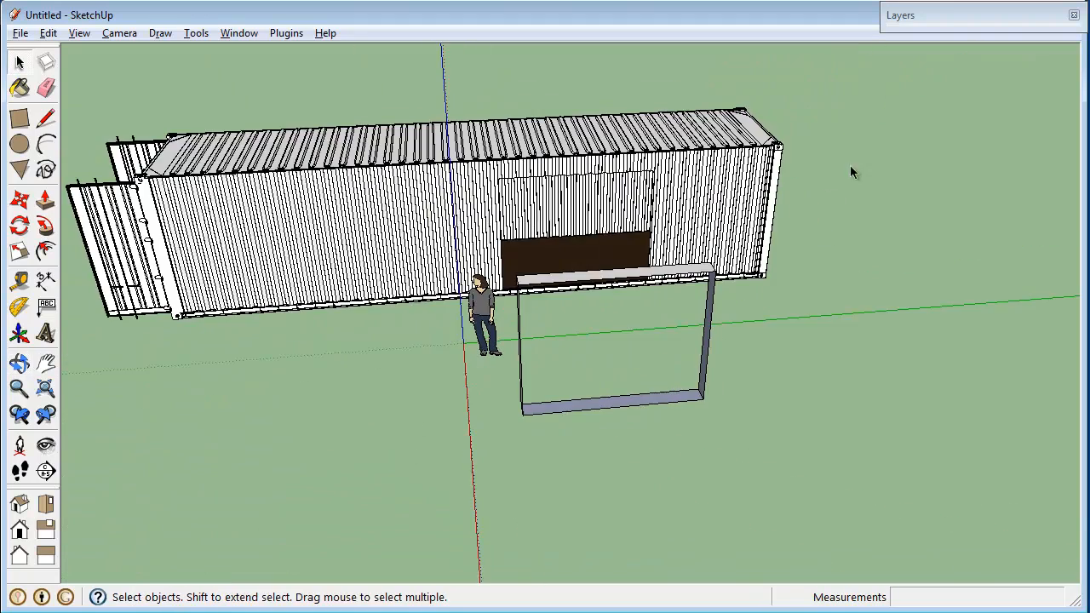
pyautogui.moveTo(945, 283); pyautogui.dragTo(743, 237, button='middle')
pyautogui.scroll(7, 725, 250)
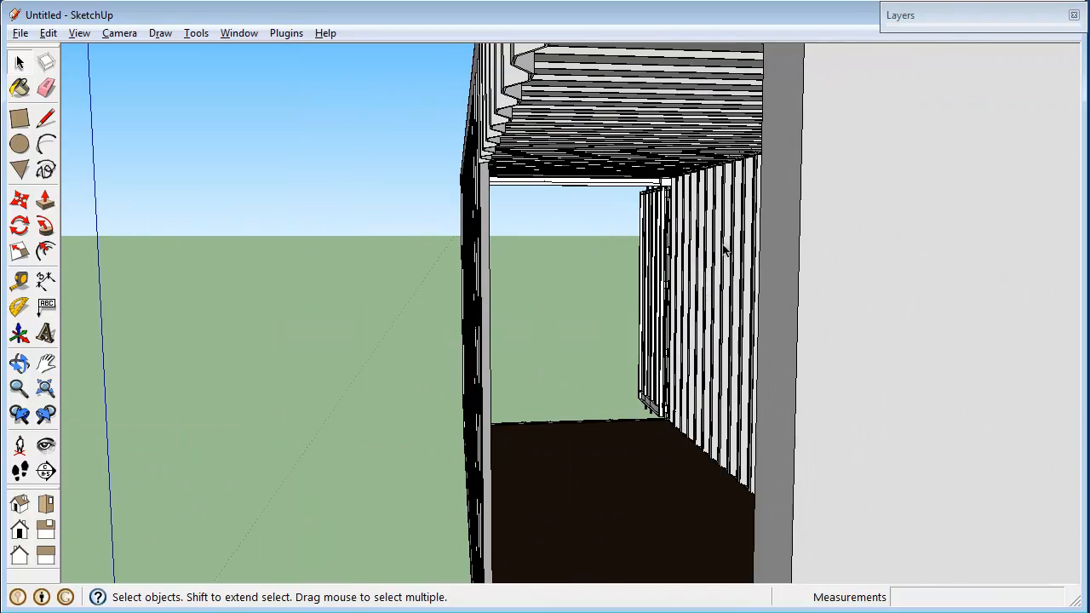
pyautogui.scroll(-6, 713, 246)
pyautogui.moveTo(714, 247); pyautogui.dragTo(851, 320, button='middle')
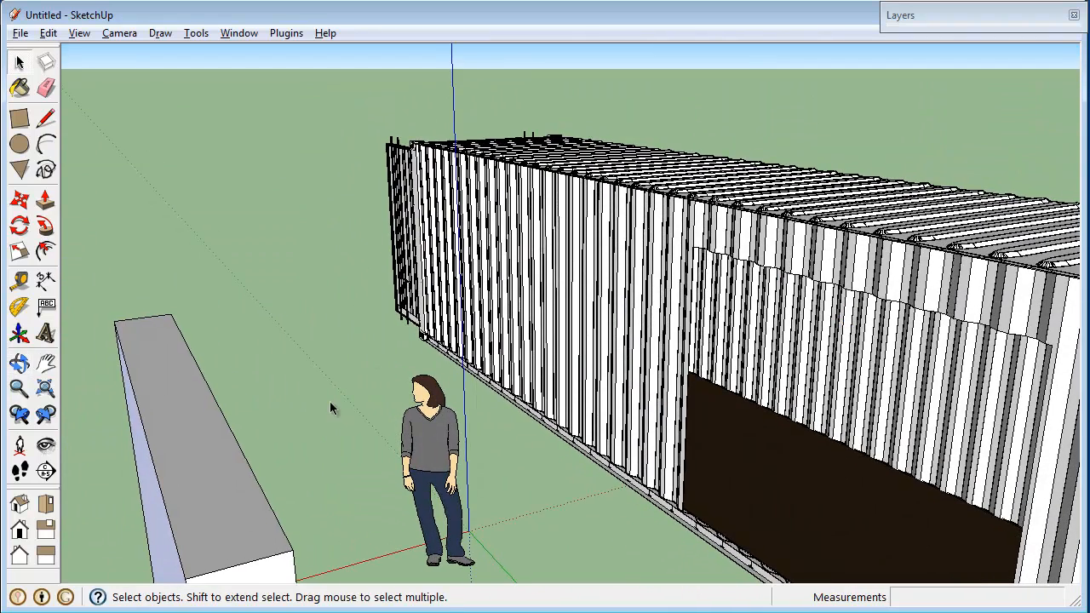
pyautogui.scroll(5, 475, 311)
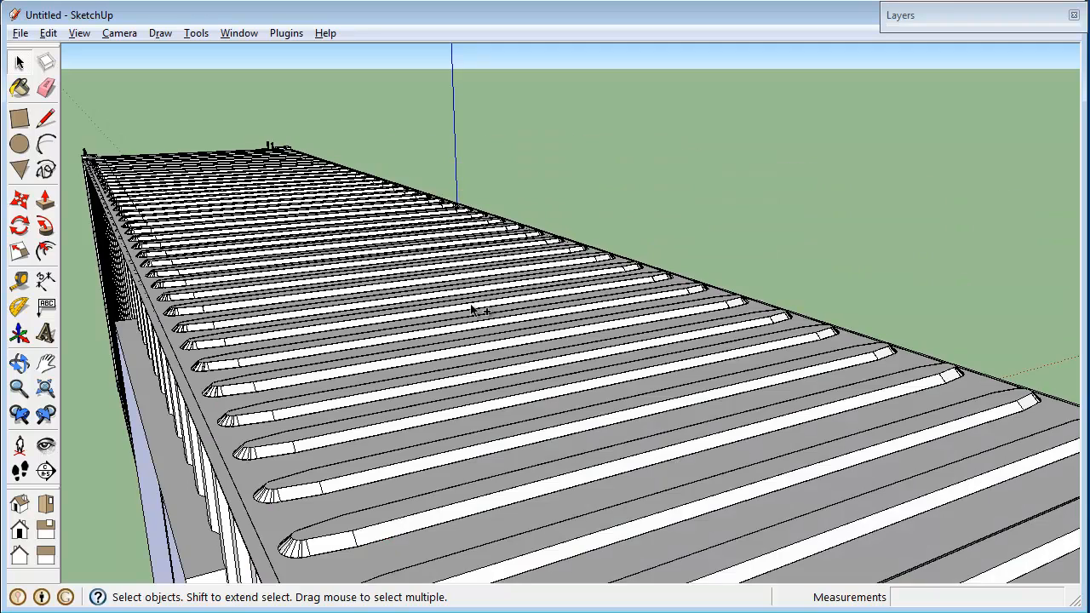
pyautogui.moveTo(479, 309); pyautogui.dragTo(504, 385, button='middle')
pyautogui.scroll(-6, 307, 447)
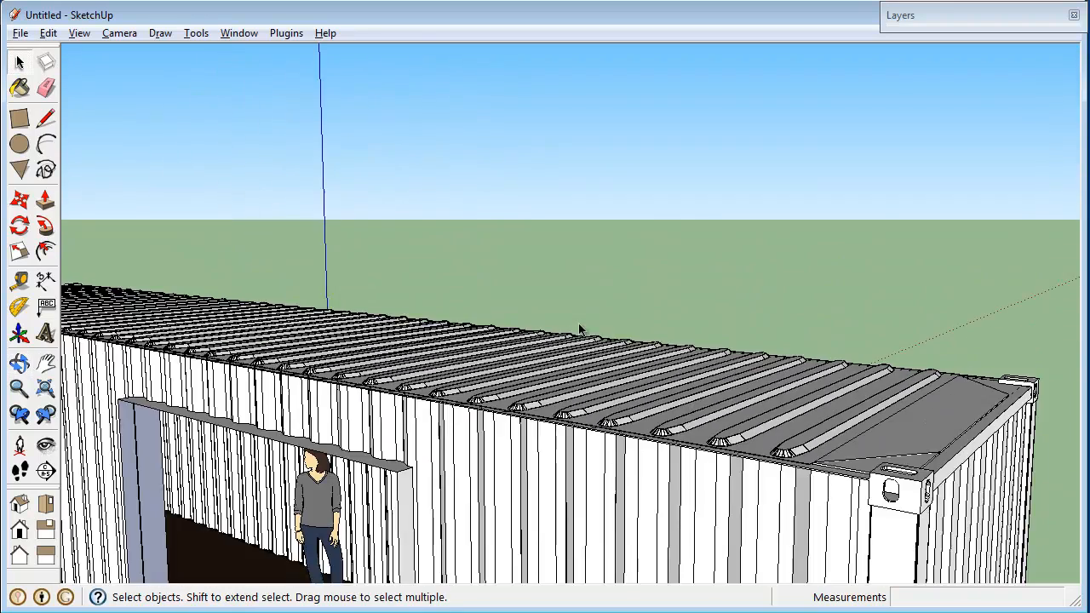
pyautogui.scroll(3, 309, 441)
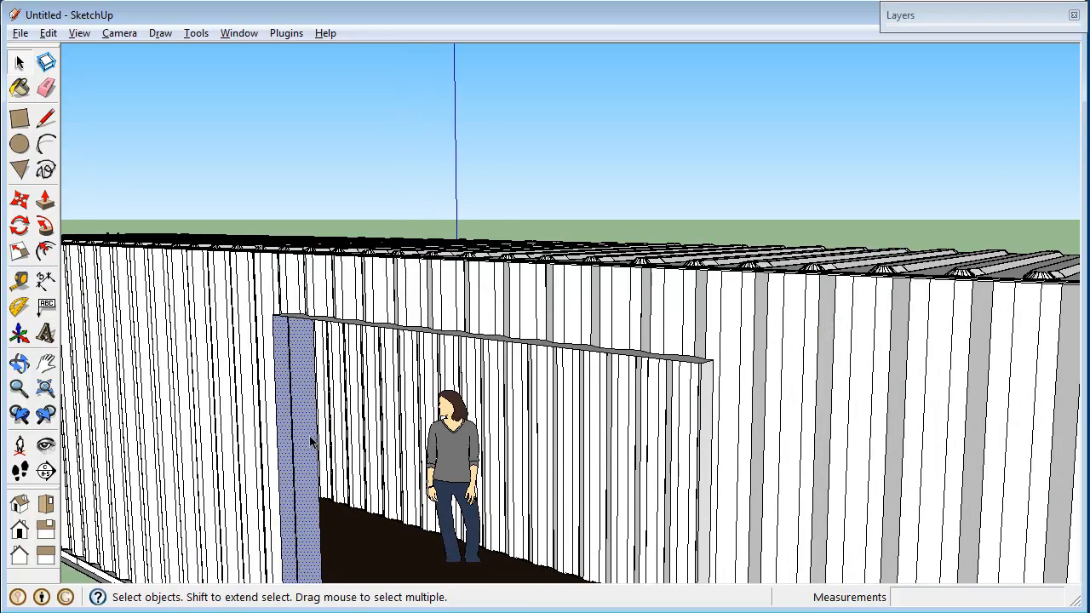
pyautogui.click(294, 321)
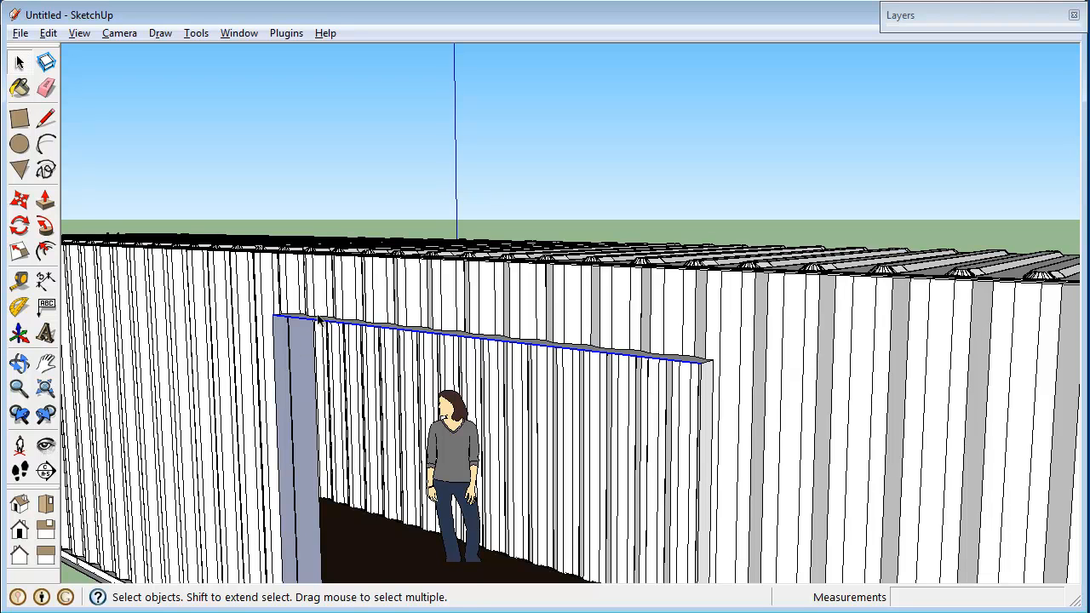
pyautogui.rightClick(310, 366)
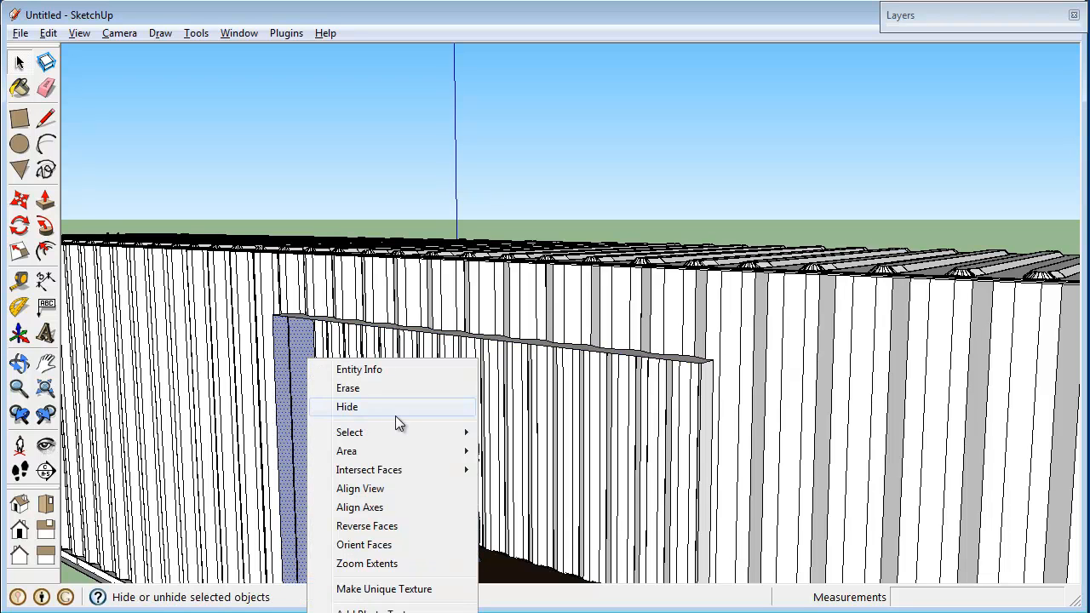
pyautogui.moveTo(440, 437)
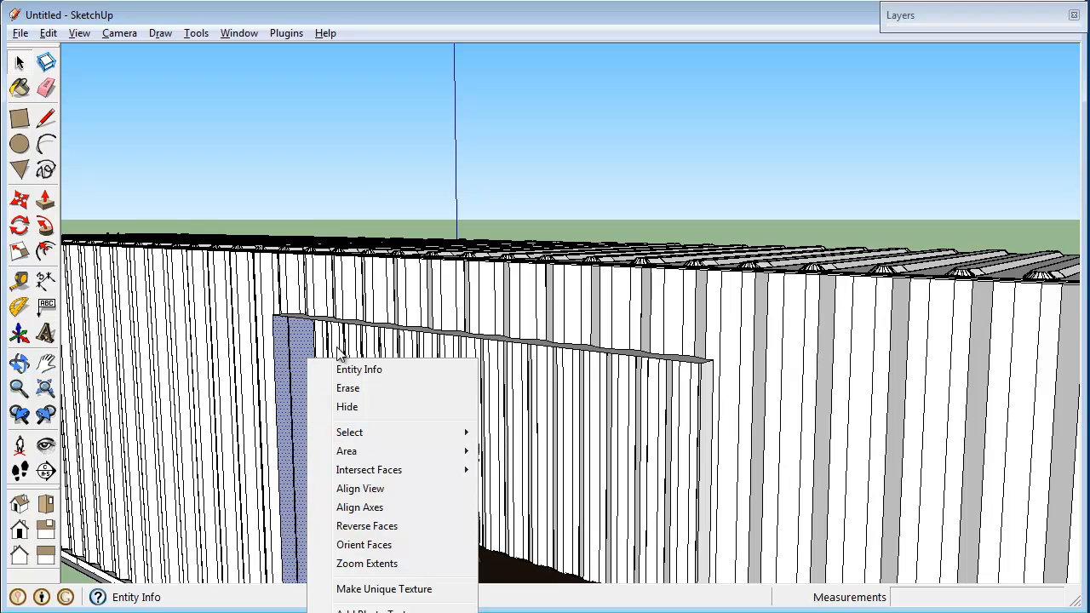
pyautogui.click(359, 198)
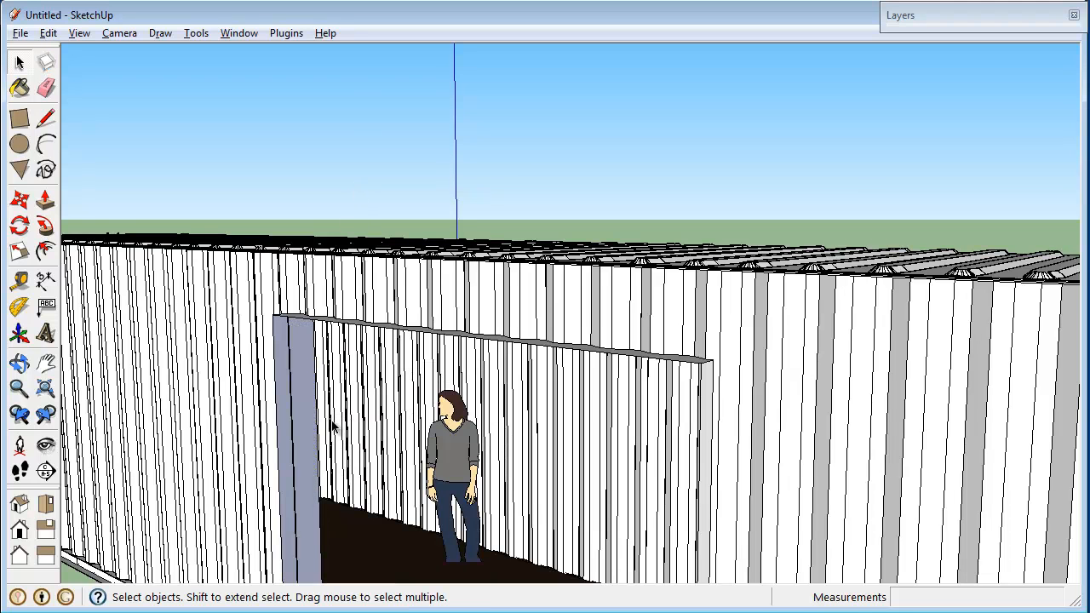
pyautogui.moveTo(346, 459); pyautogui.dragTo(562, 366, button='middle')
pyautogui.rightClick(342, 468)
pyautogui.click(375, 476)
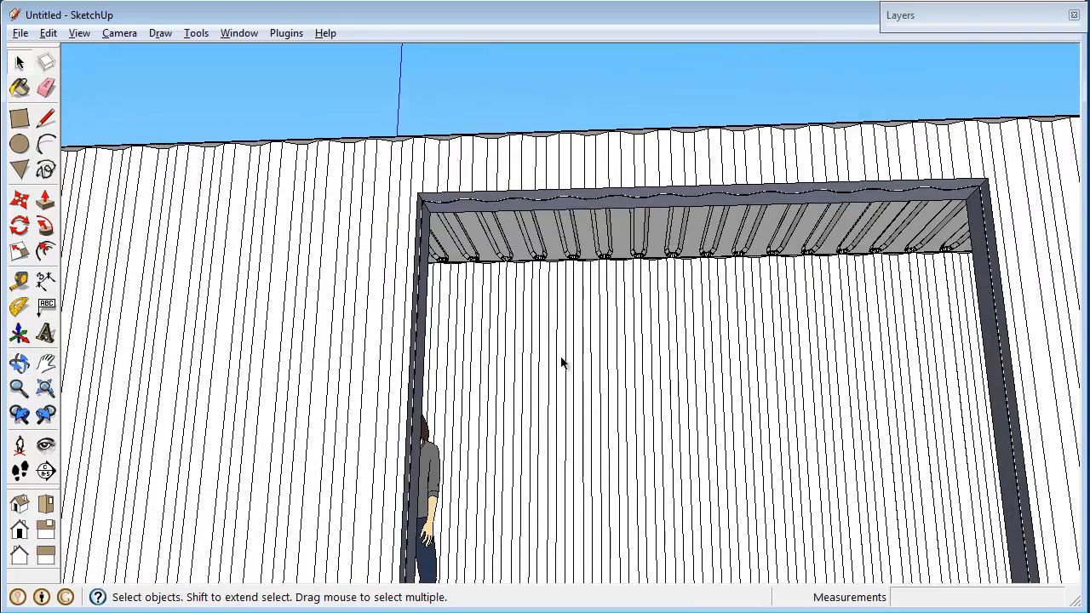
pyautogui.scroll(-2, 529, 247)
pyautogui.moveTo(481, 324); pyautogui.dragTo(346, 511, button='middle')
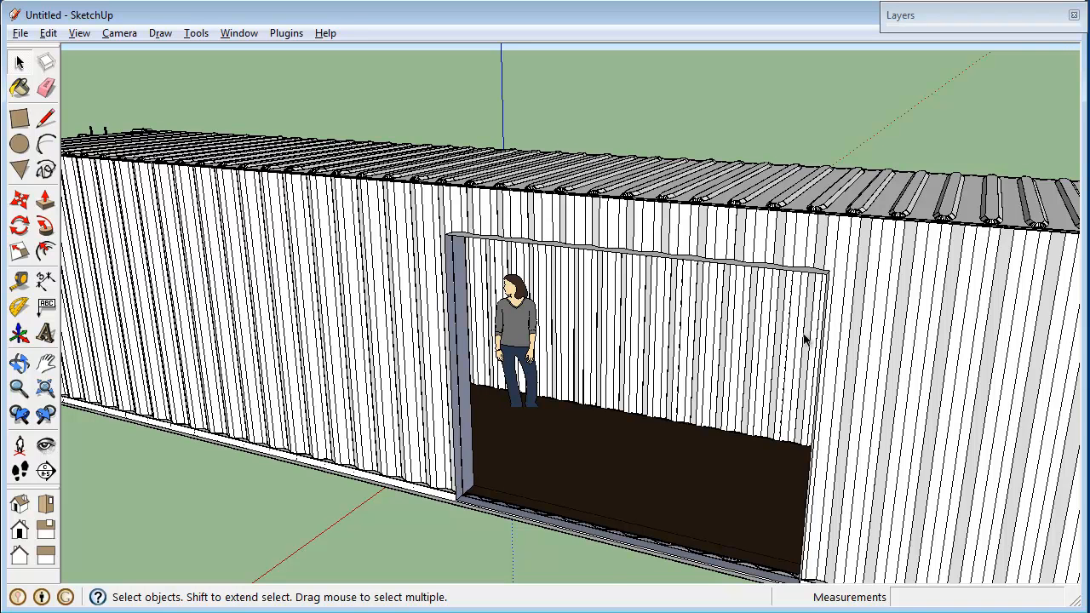
# Push/Pull the inner face of the frame's upright beside the standing figure .25 into the opening.
pyautogui.scroll(5, 455, 377)
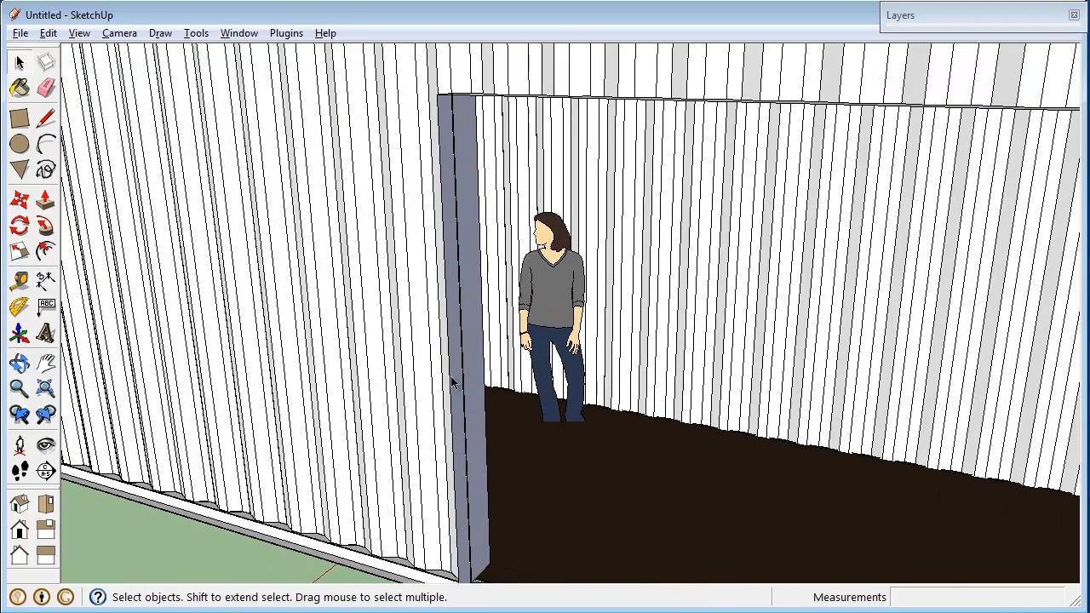
pyautogui.click(457, 375)
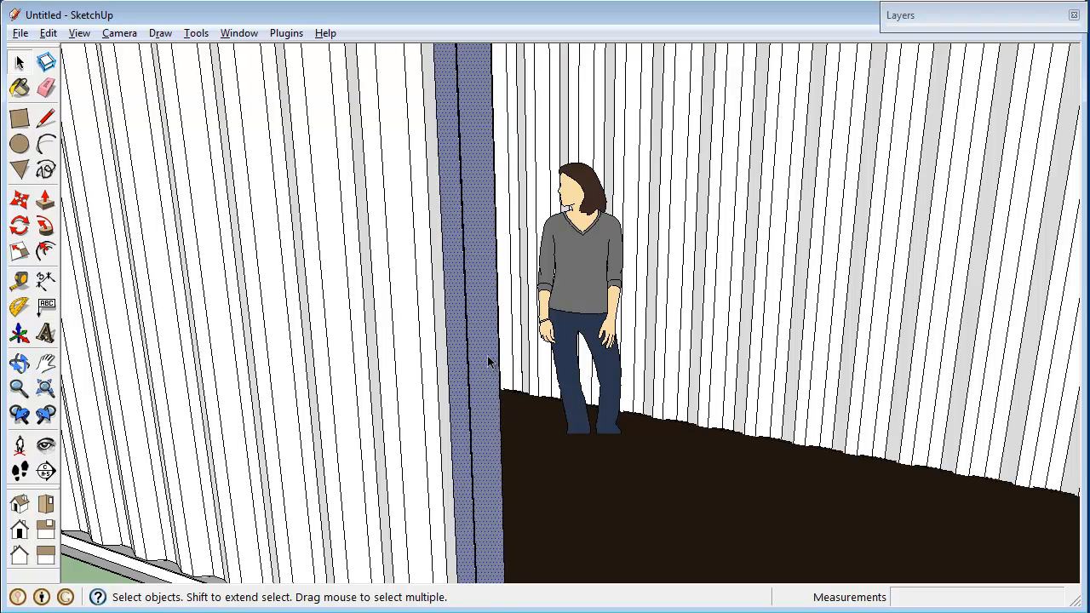
pyautogui.press('p')
pyautogui.click(489, 365)
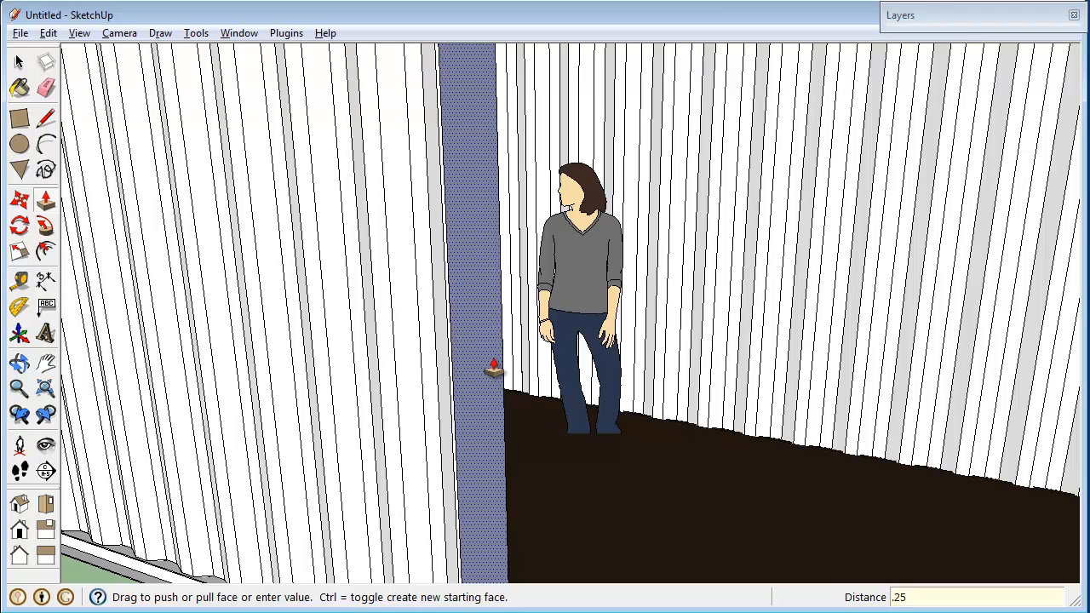
pyautogui.press('Return')
pyautogui.moveTo(357, 409); pyautogui.dragTo(791, 380, button='middle')
pyautogui.scroll(-5, 295, 388)
pyautogui.click(833, 368)
pyautogui.press('space')
pyautogui.click(833, 347)
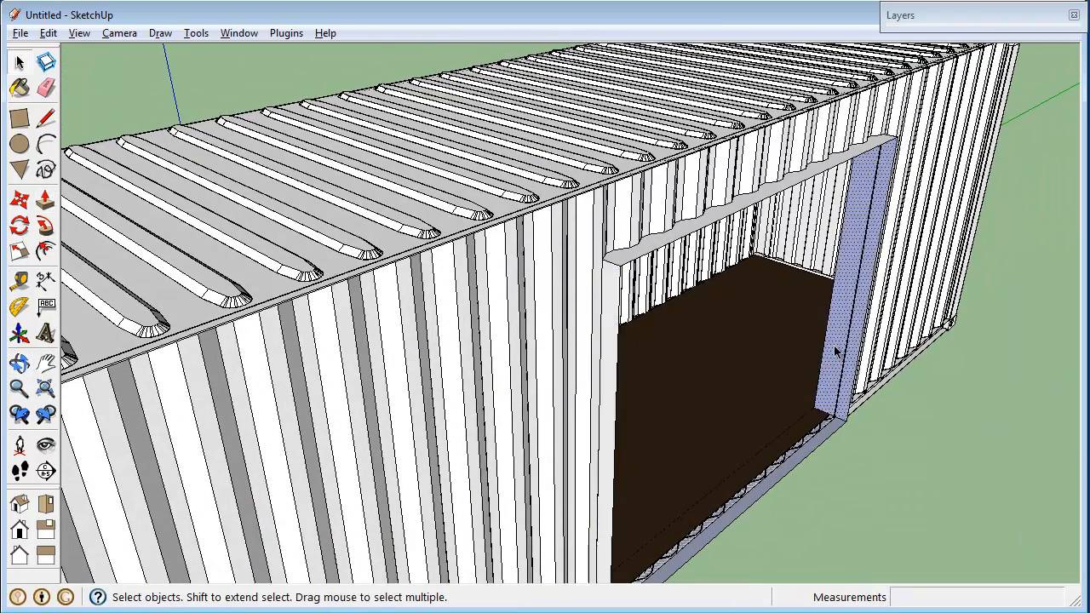
pyautogui.press('p')
pyautogui.click(830, 357)
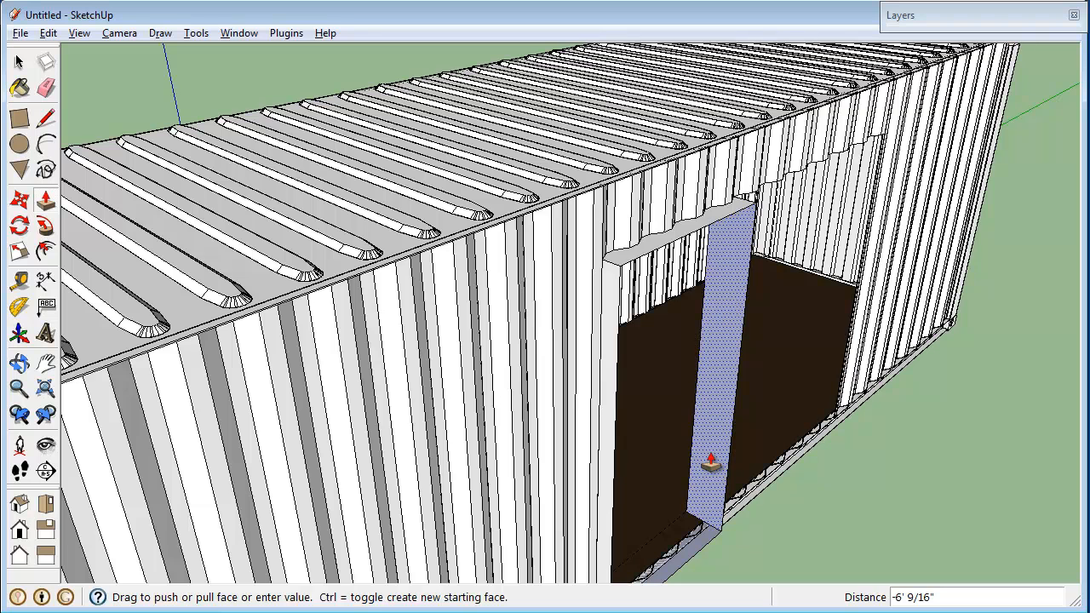
pyautogui.press('Escape')
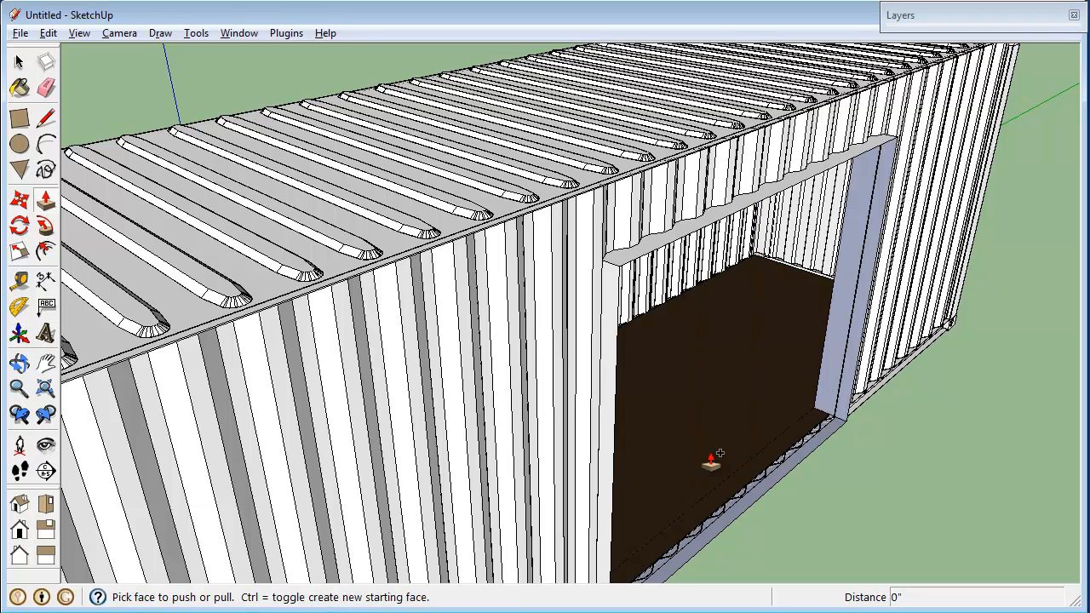
pyautogui.click(840, 349)
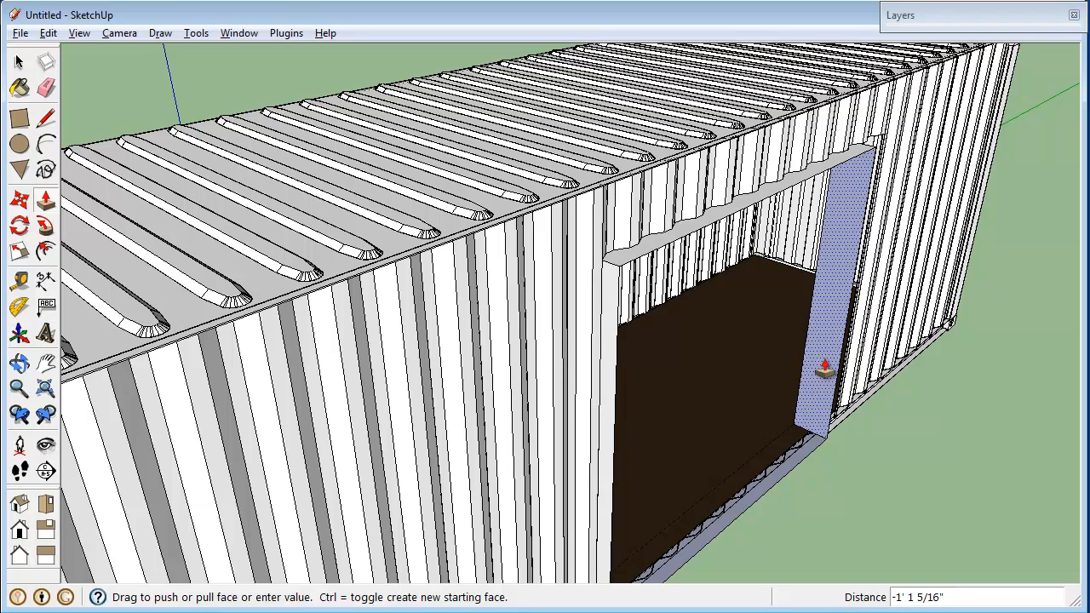
pyautogui.press('Escape')
# Push/Pull the inner face of the frame's upright at the end away from the container doors by .25.
pyautogui.click(822, 366)
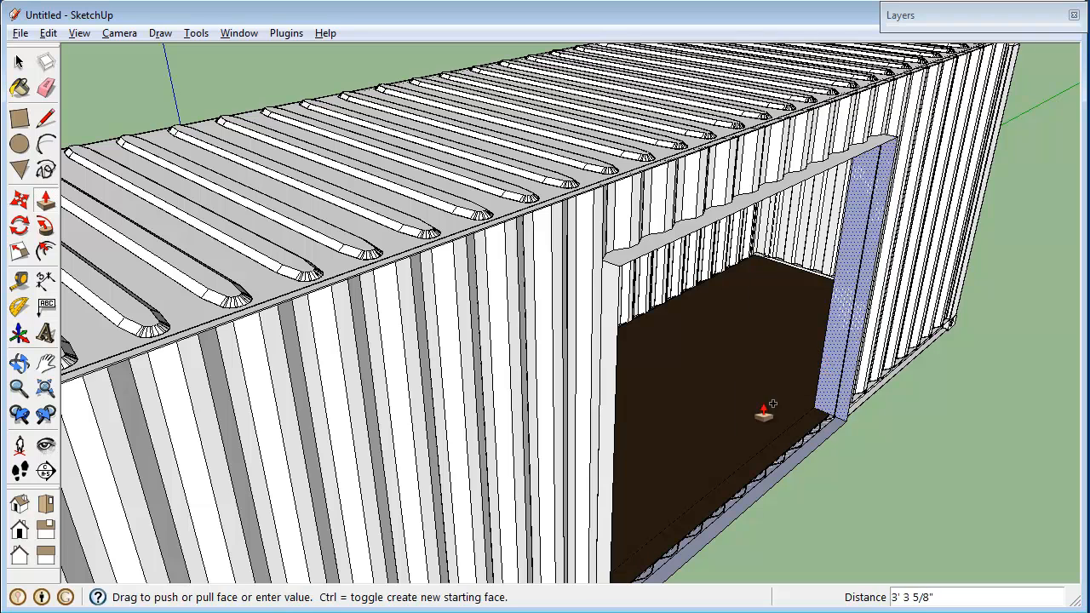
pyautogui.write('.25')
pyautogui.press('Return')
pyautogui.press('space')
# Push/Pull the underside of the frame's top face slightly down into the opening to cover the corrugated wall edge.
pyautogui.moveTo(924, 325); pyautogui.dragTo(894, 242, button='middle')
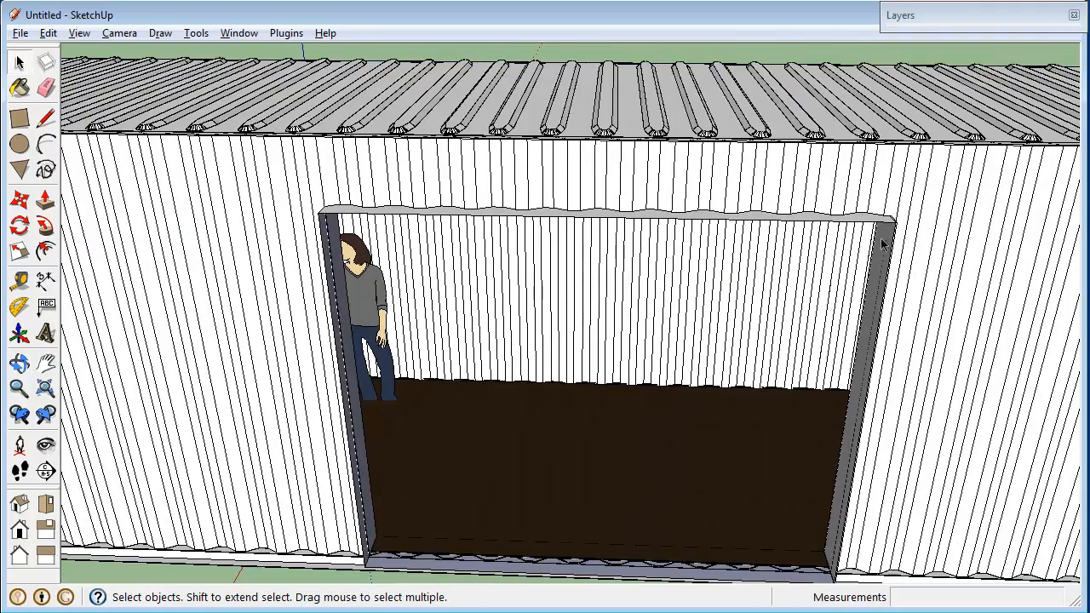
pyautogui.scroll(5, 895, 244)
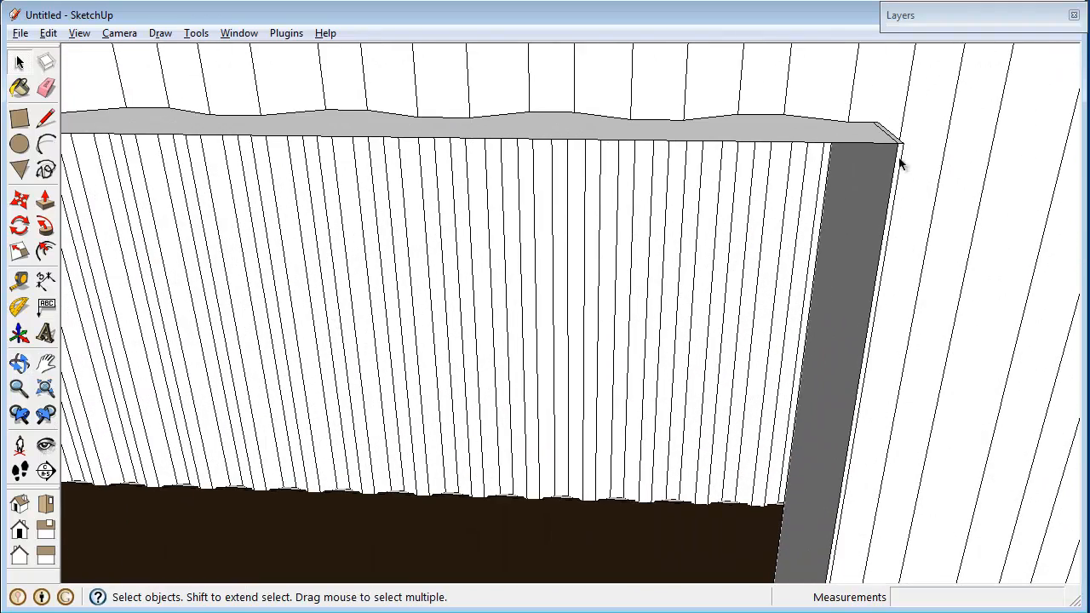
pyautogui.moveTo(882, 269); pyautogui.dragTo(824, 218, button='middle')
pyautogui.rightClick(824, 218)
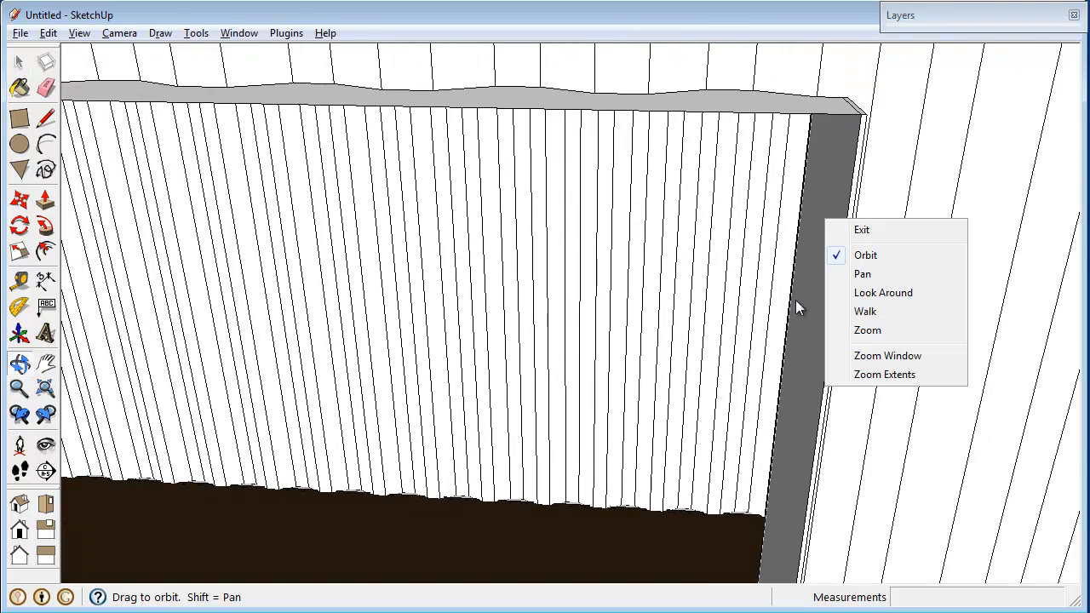
pyautogui.click(862, 230)
pyautogui.moveTo(622, 428); pyautogui.dragTo(680, 145, button='middle')
pyautogui.press('p')
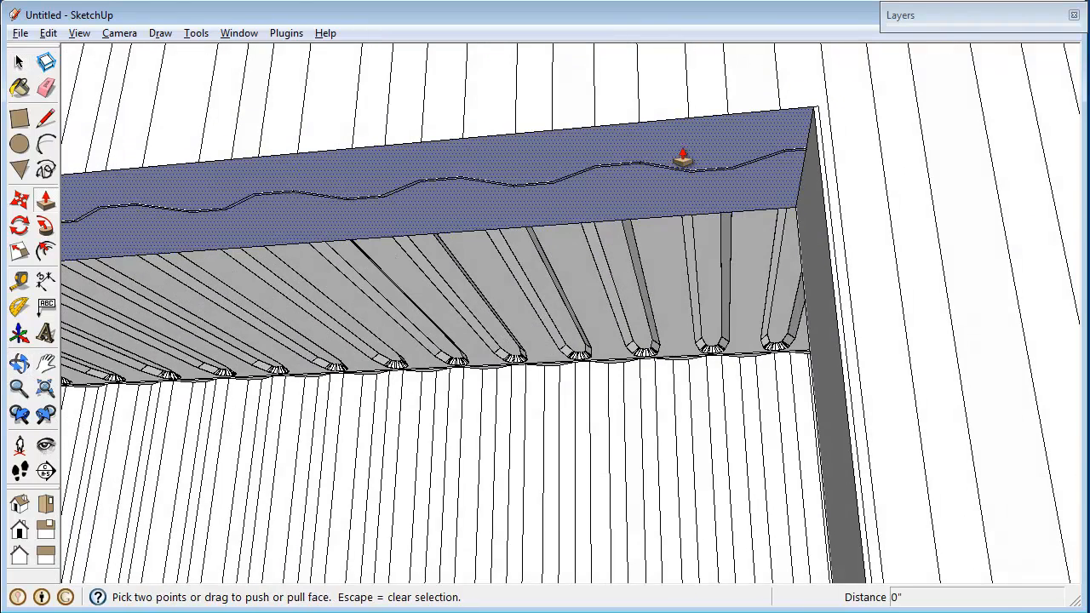
pyautogui.click(679, 139)
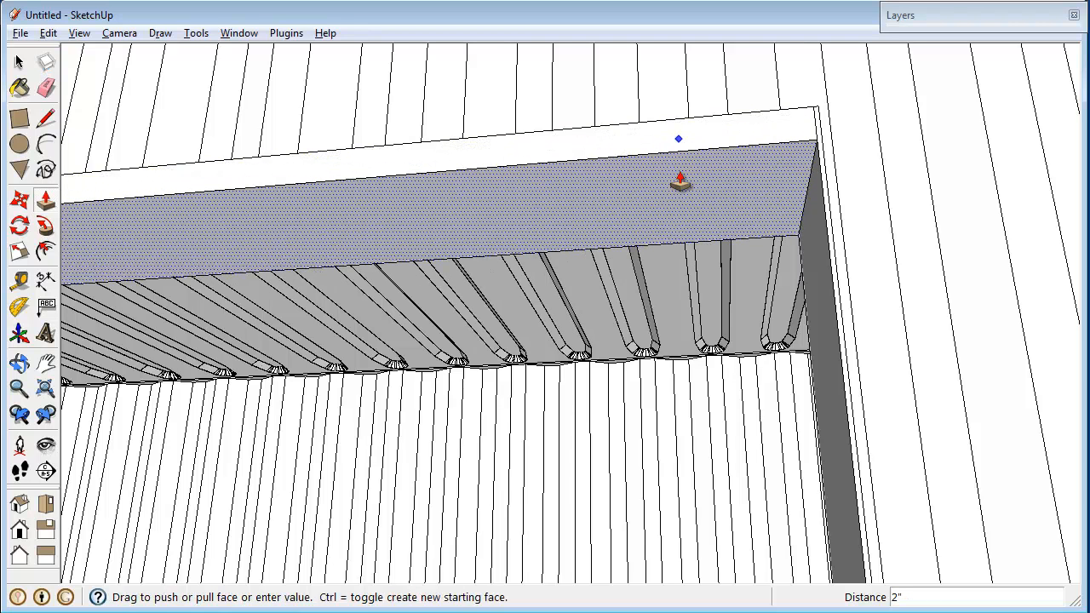
pyautogui.press('Return')
pyautogui.press('space')
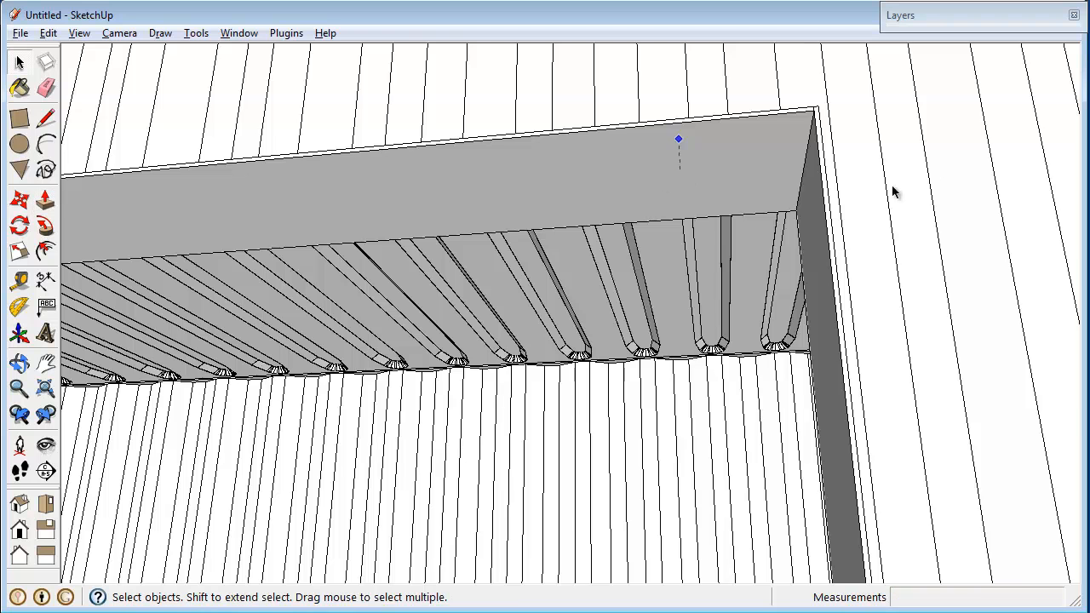
# Push/Pull the inner face of the remaining upright beside the standing figure .25 into the opening.
pyautogui.moveTo(891, 190); pyautogui.dragTo(931, 175, button='middle')
pyautogui.scroll(-2, 930, 175)
pyautogui.click(168, 271)
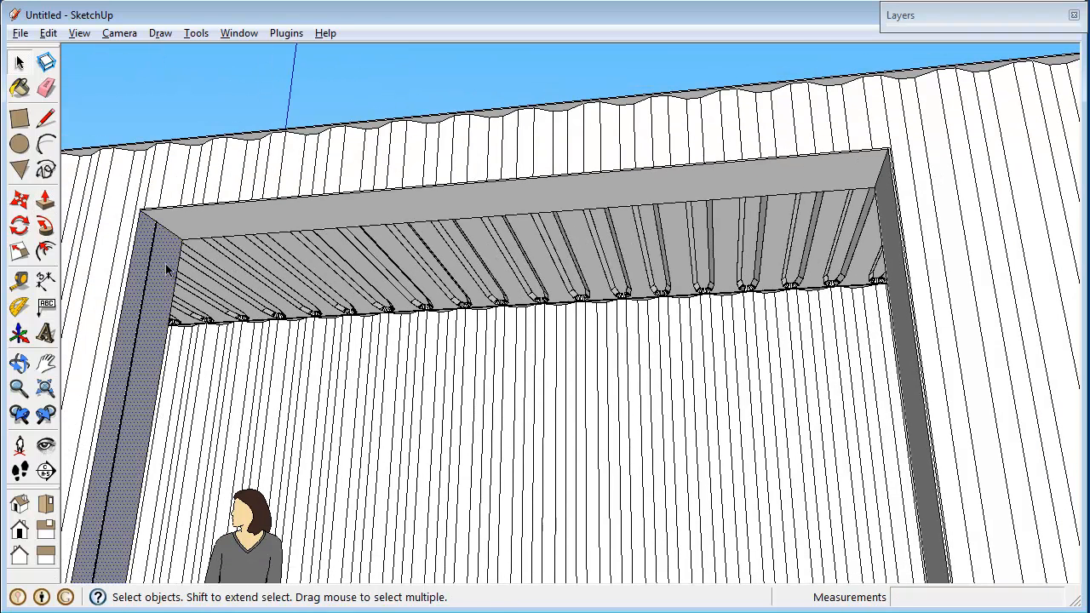
pyautogui.press('p')
pyautogui.moveTo(166, 271); pyautogui.dragTo(218, 274)
pyautogui.write('.2')
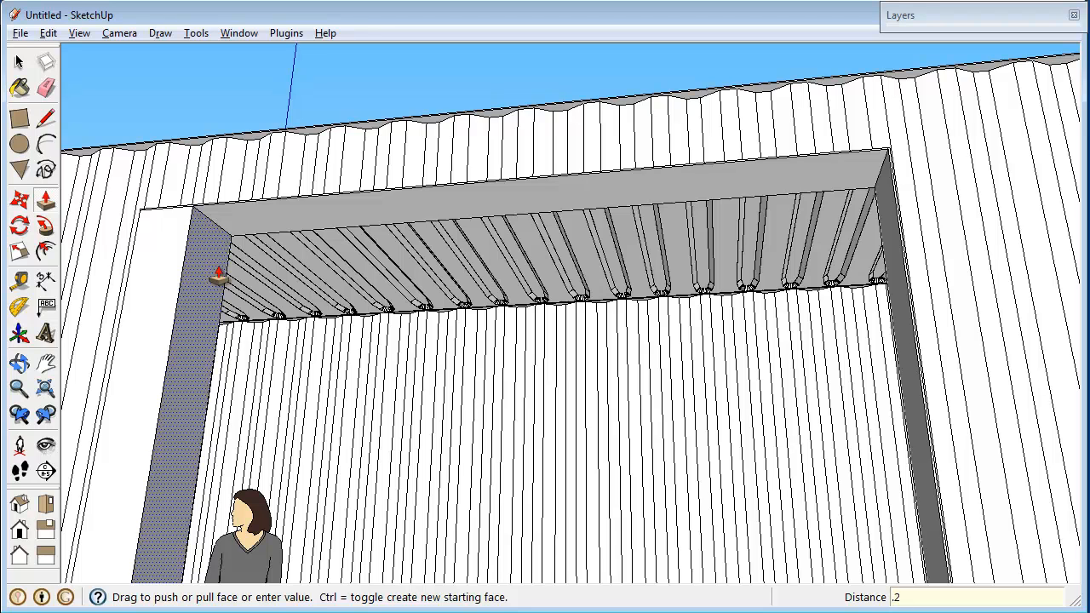
pyautogui.write('5')
pyautogui.press('Return')
pyautogui.press('space')
pyautogui.moveTo(277, 221); pyautogui.dragTo(405, 503, button='middle')
pyautogui.scroll(-5, 285, 220)
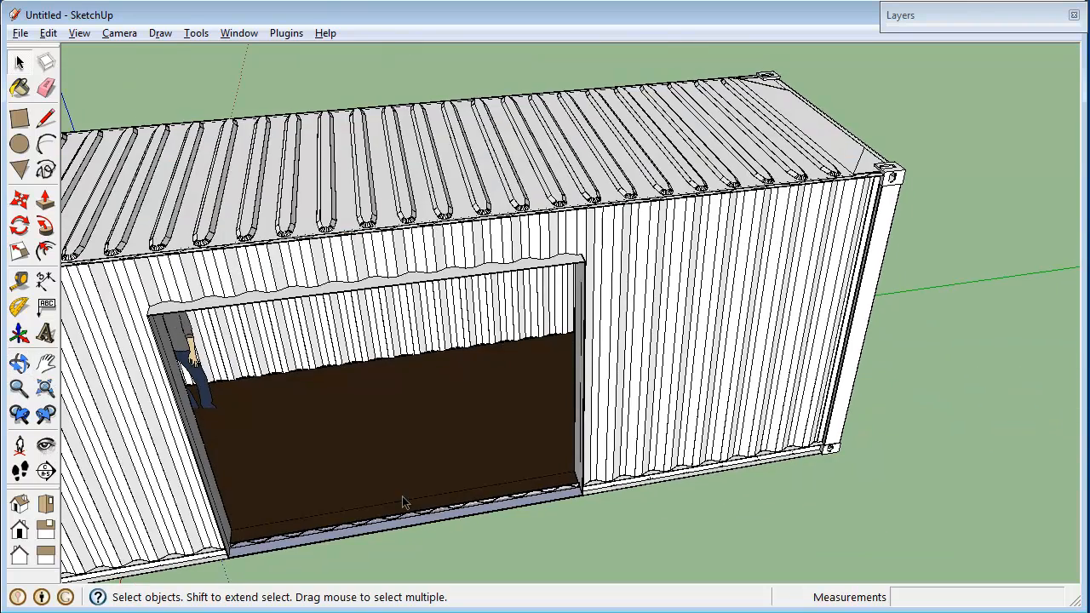
# Push/Pull the top face of the frame's bottom piece .25 upward into the opening to cover the corrugated wall edge.
pyautogui.scroll(4, 442, 527)
pyautogui.click(472, 510)
pyautogui.press('p')
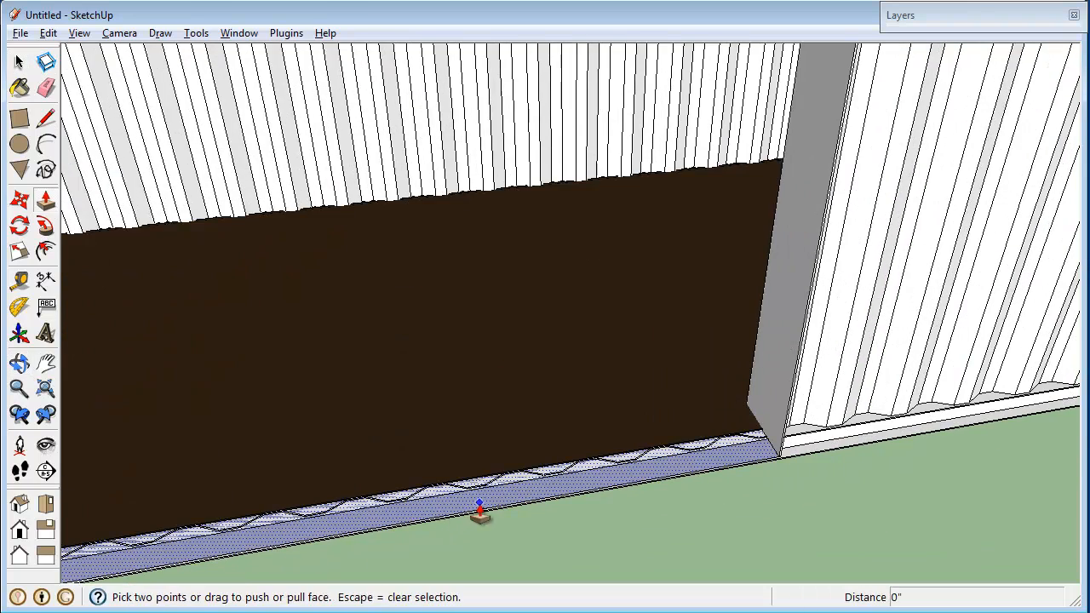
pyautogui.click(479, 511)
pyautogui.write('.25')
pyautogui.press('Return')
pyautogui.press('space')
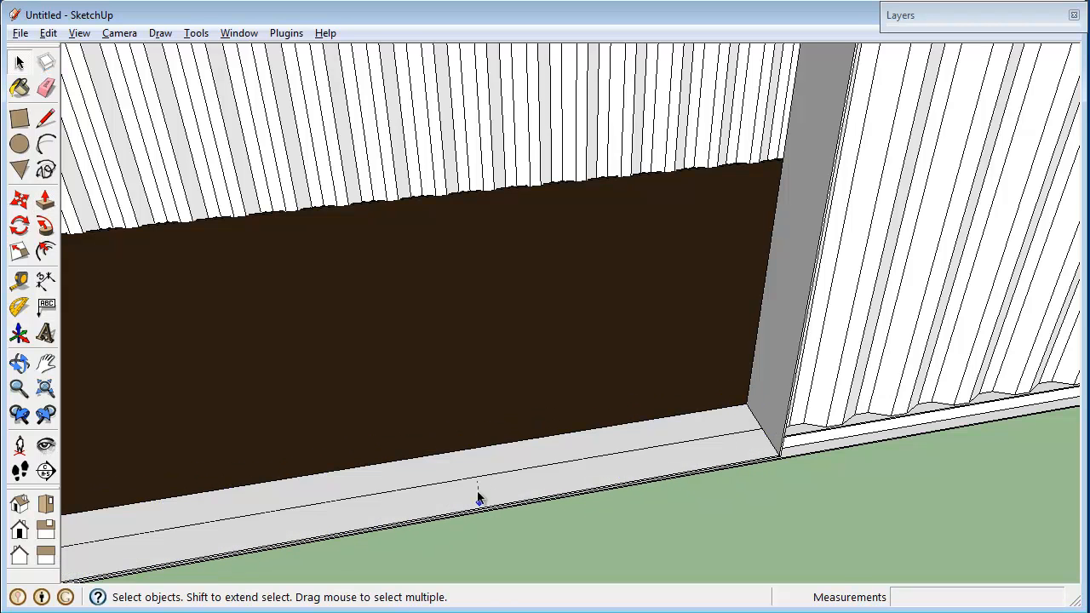
pyautogui.scroll(-2, 525, 498)
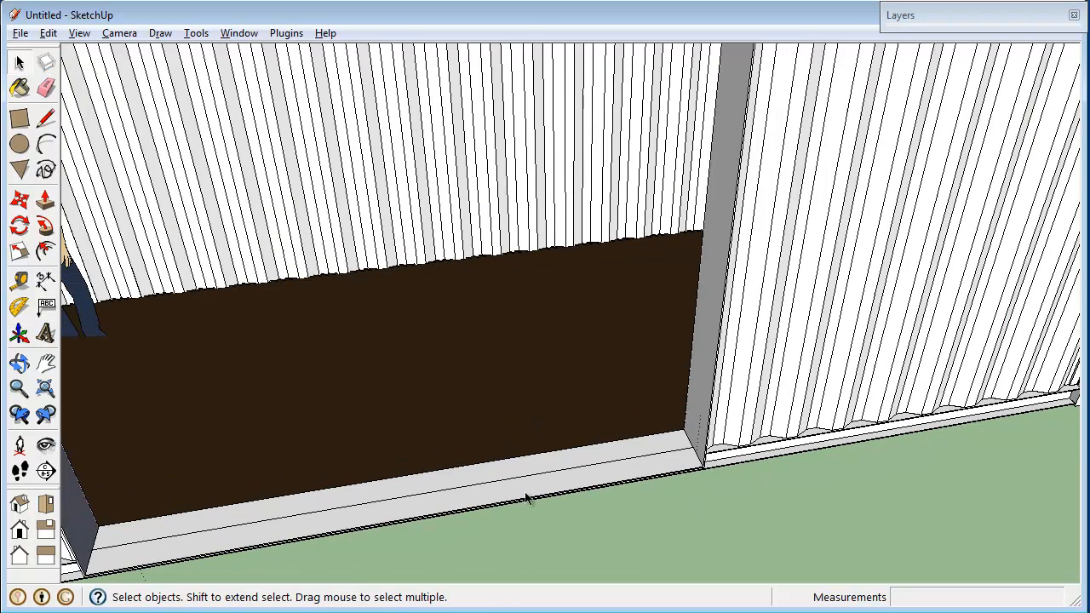
pyautogui.rightClick(468, 496)
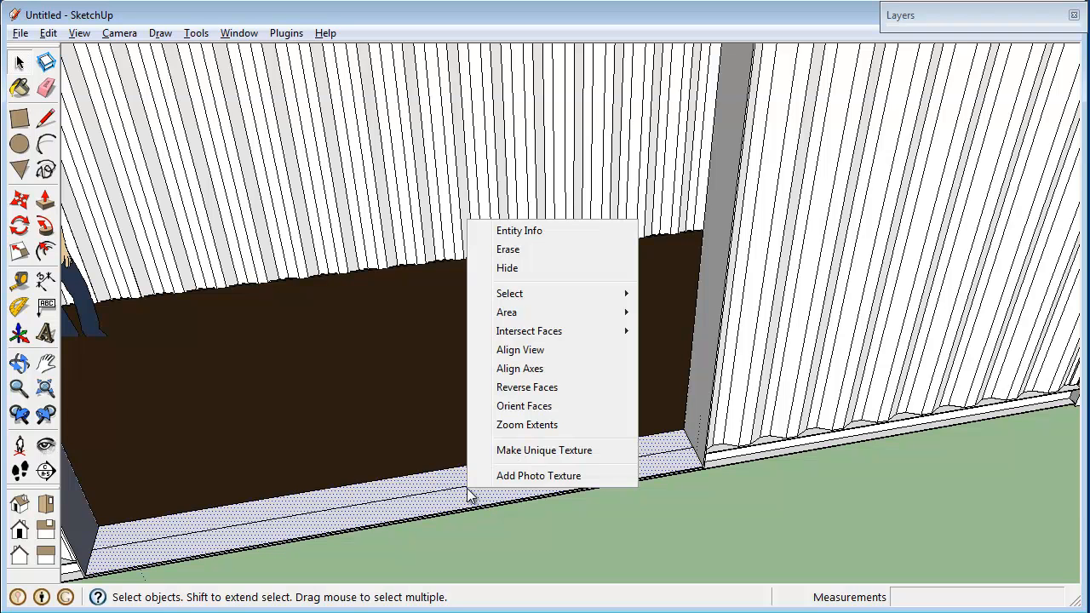
pyautogui.moveTo(616, 295)
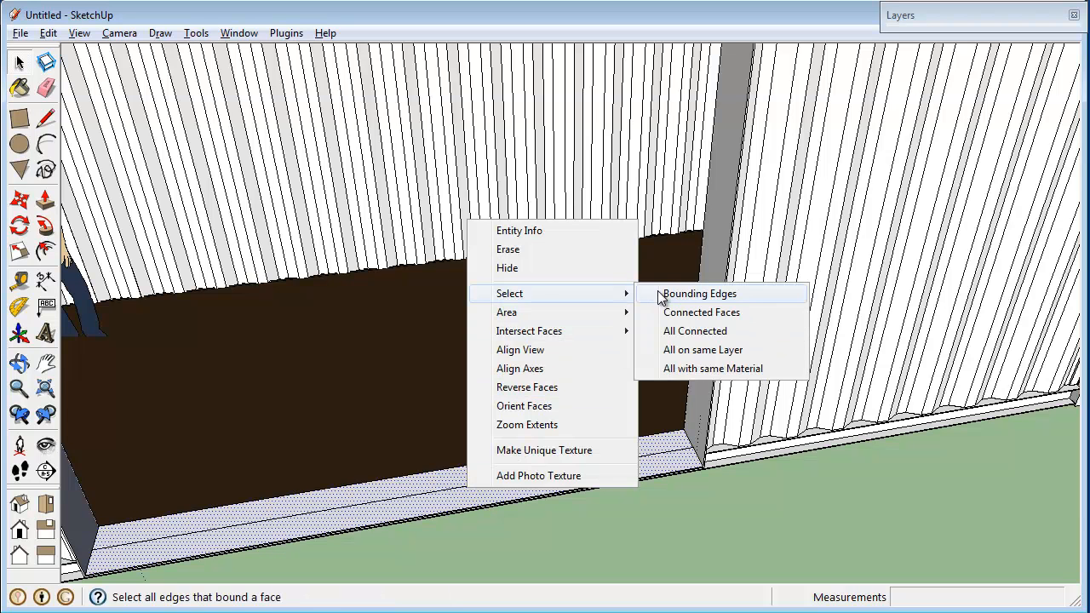
pyautogui.click(683, 334)
pyautogui.rightClick(660, 463)
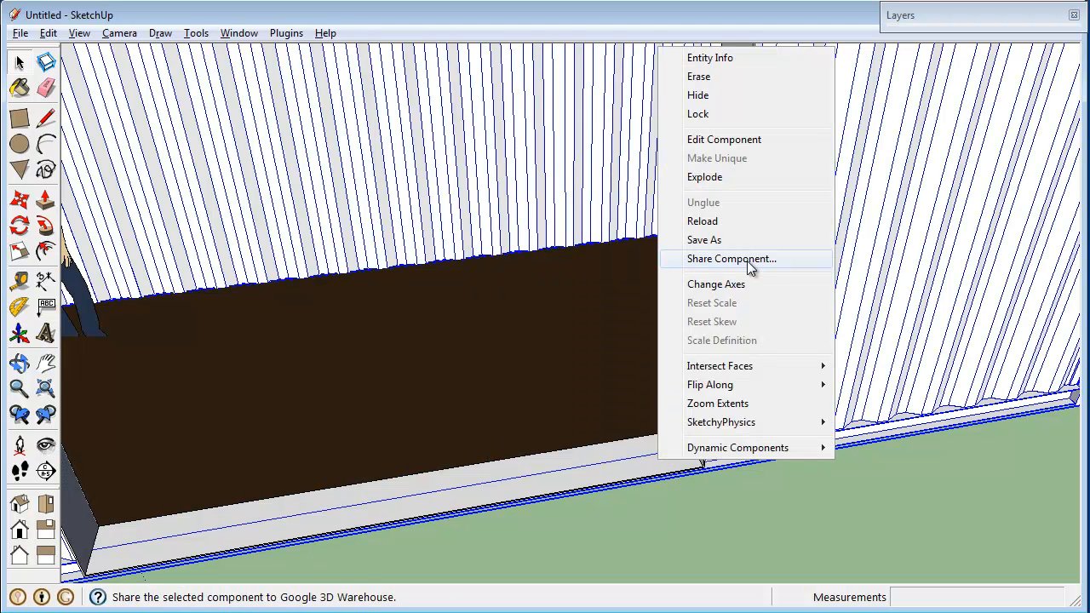
# Select everything connected to the frame's bottom face and make the whole opening frame a group.
pyautogui.click(599, 484)
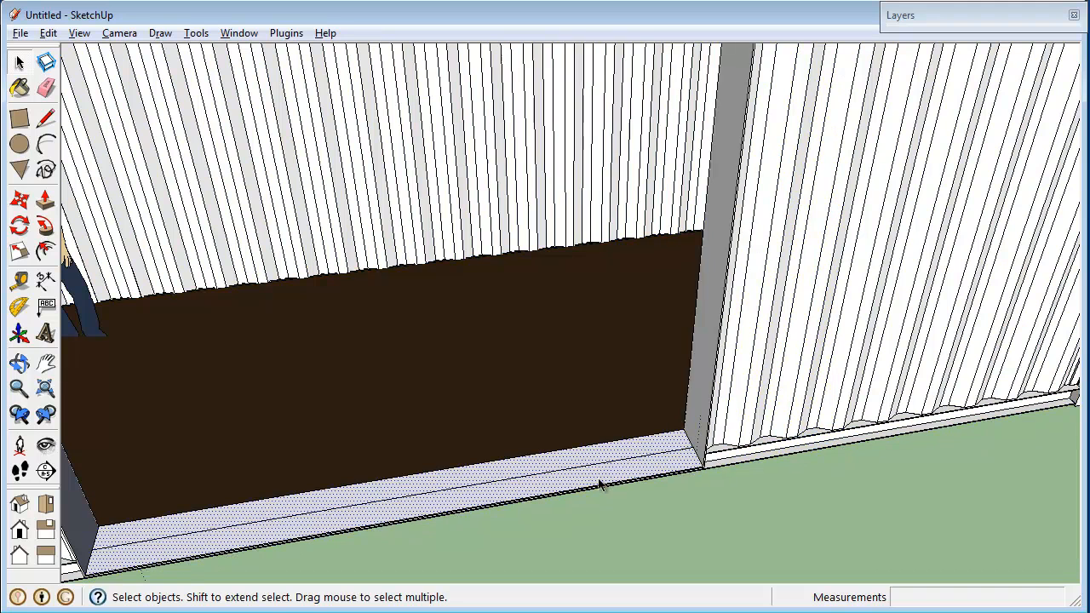
pyautogui.rightClick(599, 483)
pyautogui.moveTo(765, 289)
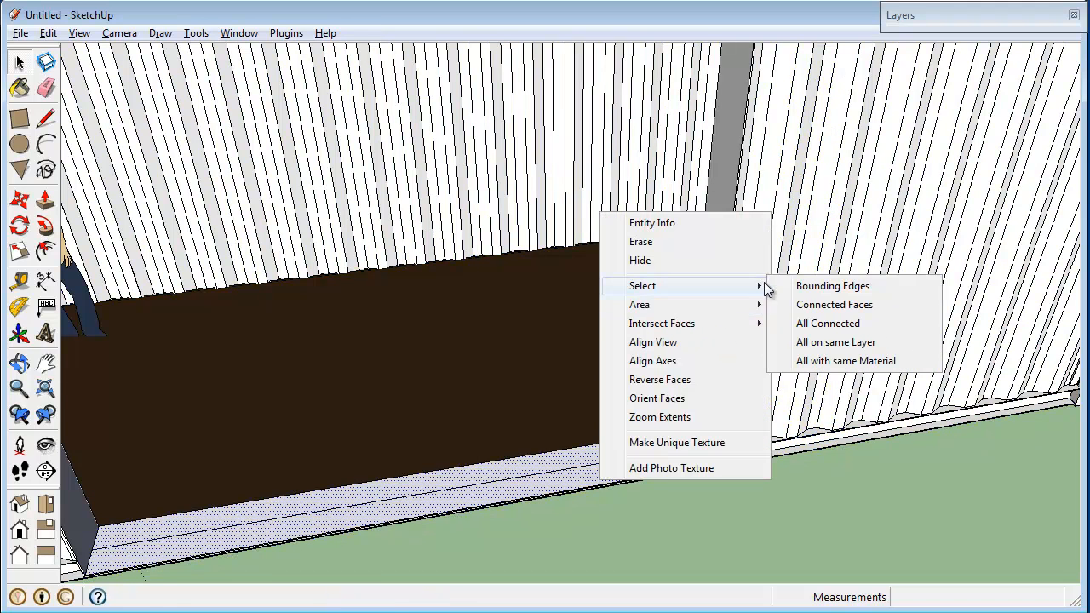
pyautogui.click(819, 323)
pyautogui.rightClick(647, 474)
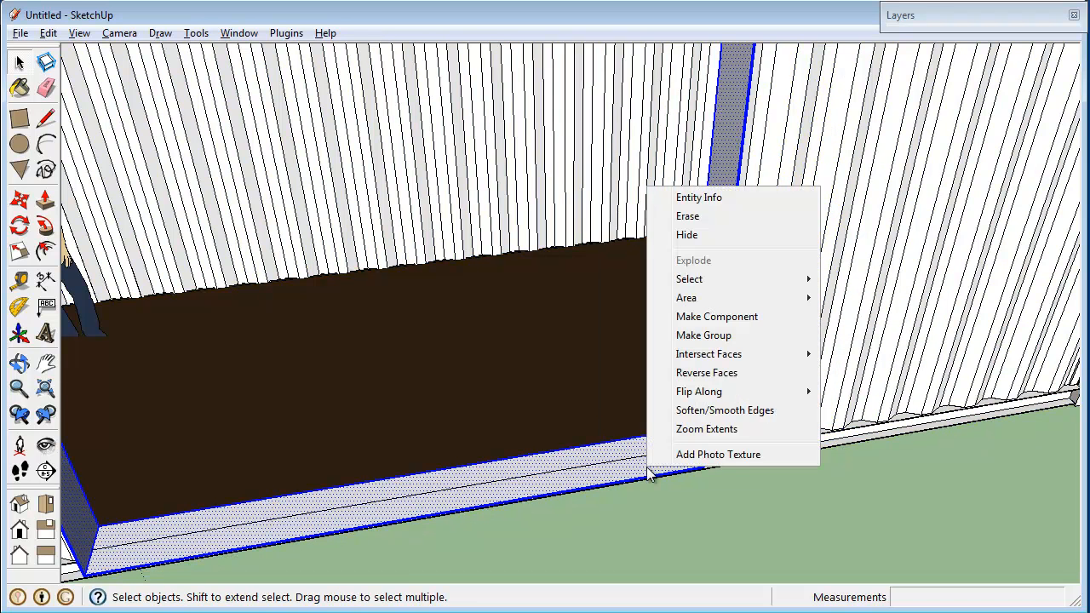
pyautogui.click(767, 339)
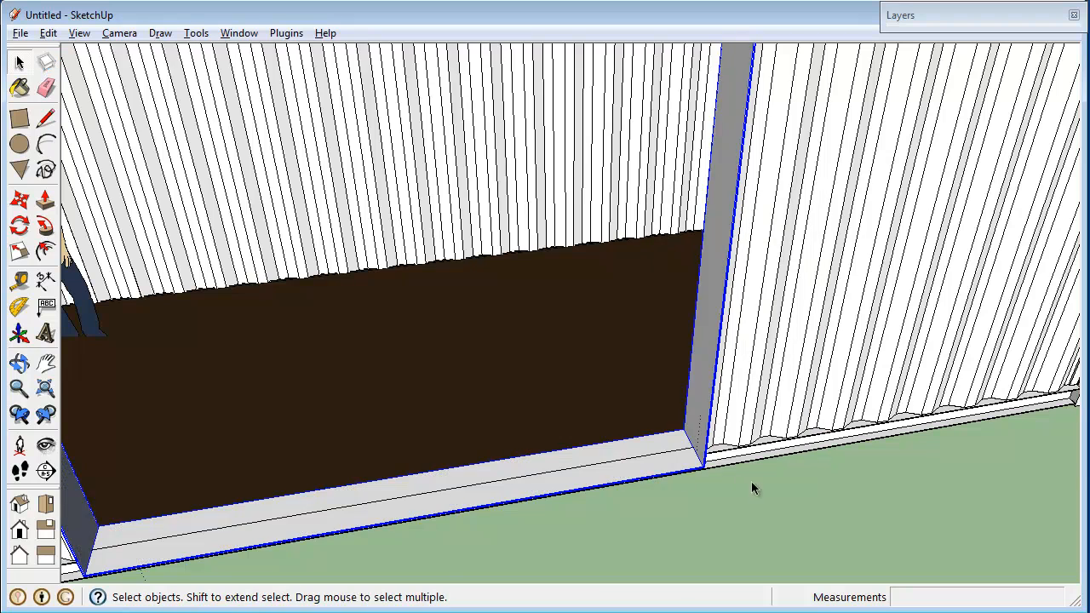
# Move the frame group about 6 1/8" outward from the container wall, along the red axis.
pyautogui.scroll(-2, 690, 474)
pyautogui.scroll(-2, 690, 474)
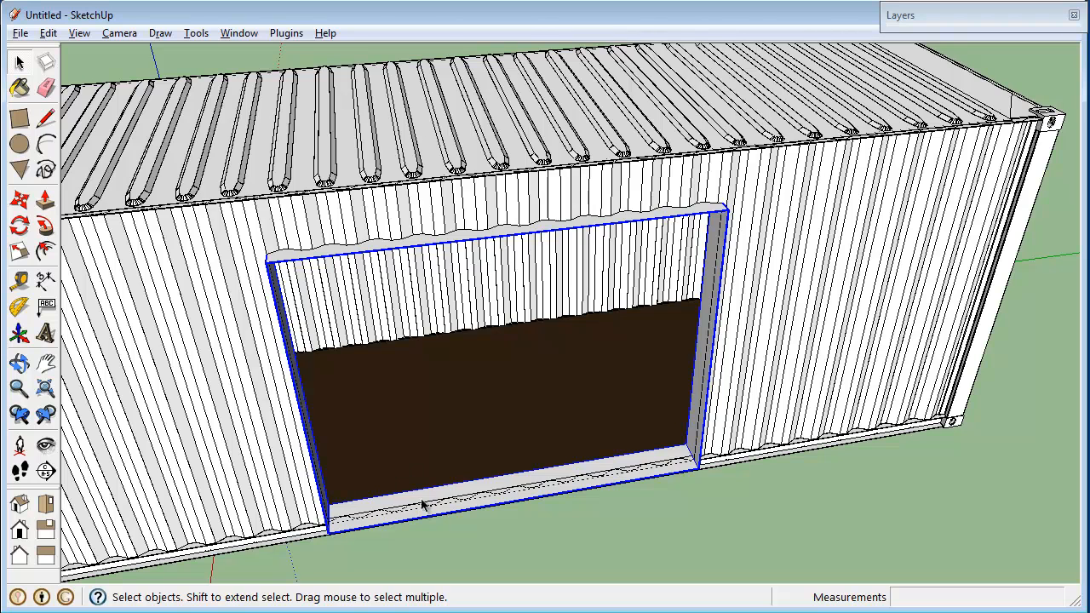
pyautogui.scroll(4, 423, 494)
pyautogui.press('m')
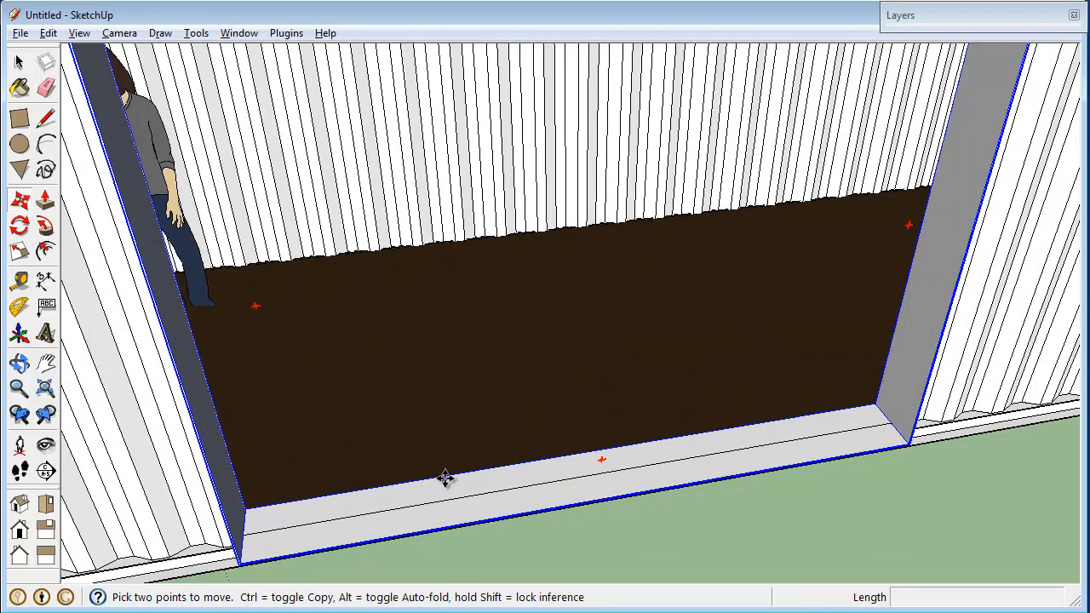
pyautogui.click(449, 475)
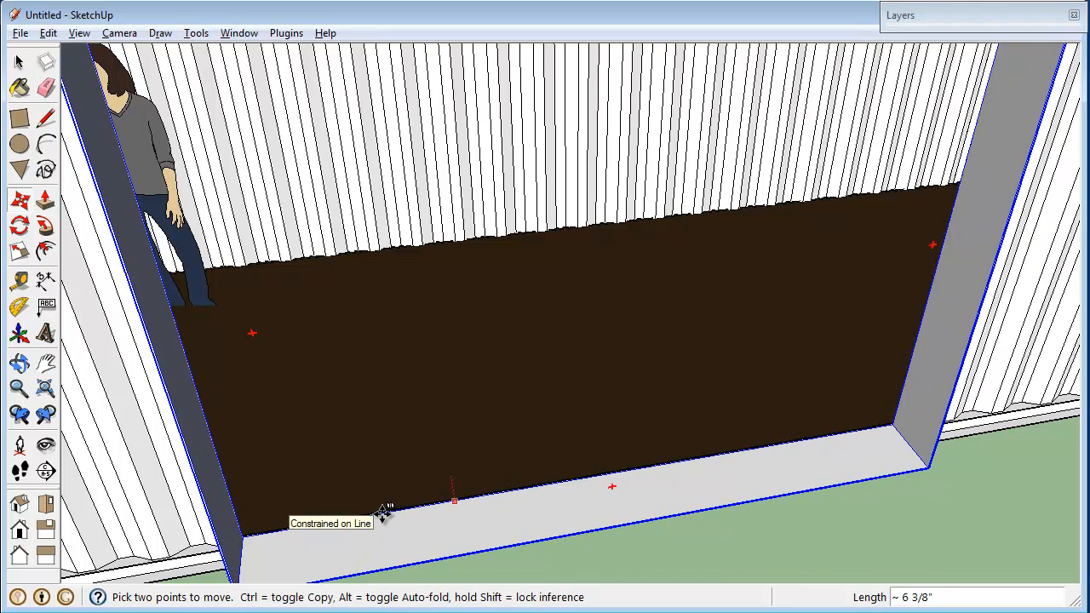
pyautogui.scroll(3, 383, 511)
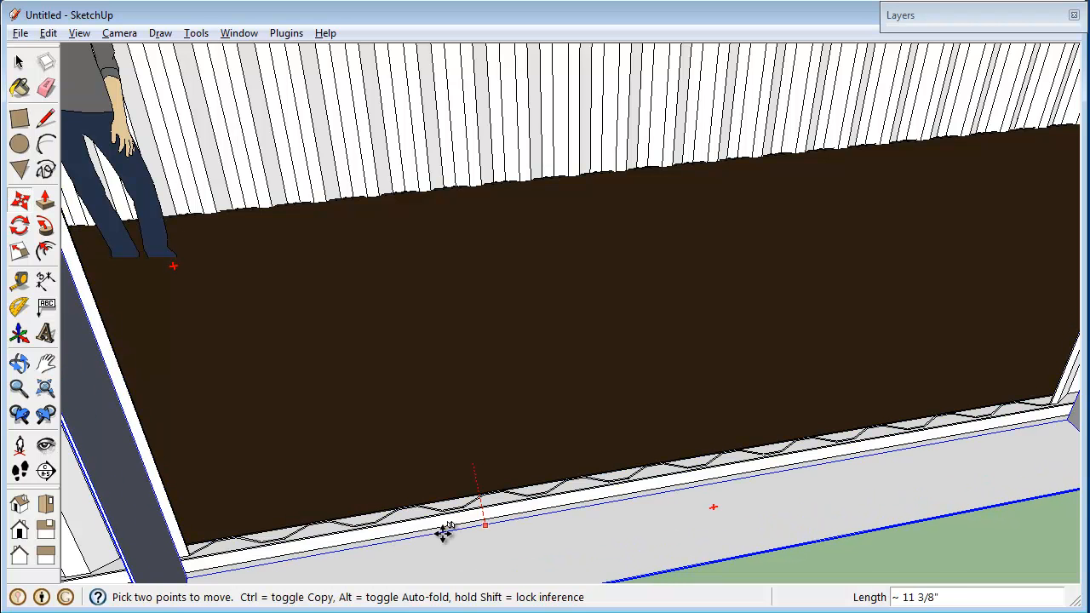
pyautogui.click(166, 528)
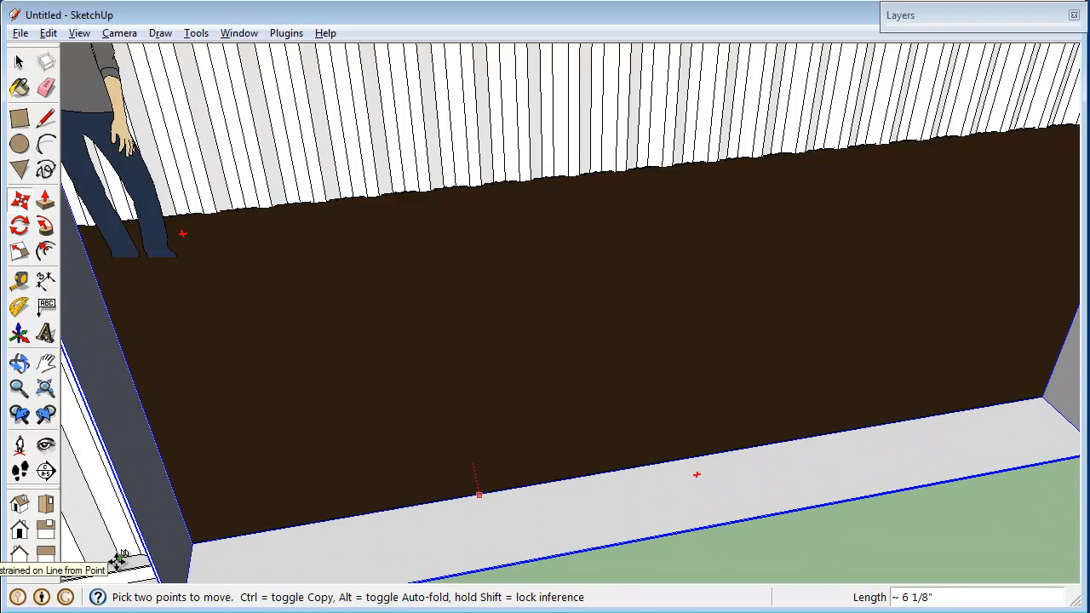
pyautogui.press('space')
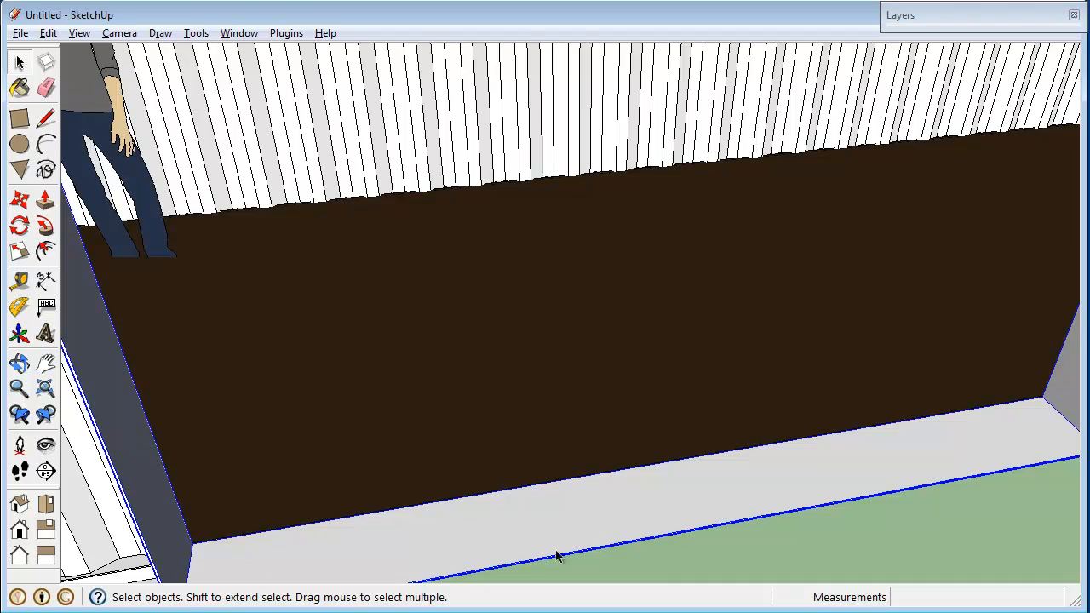
# Search the 3D Warehouse for "shipping container" together with the model author's first name.
pyautogui.scroll(-5, 556, 555)
pyautogui.moveTo(517, 554); pyautogui.dragTo(346, 195, button='middle')
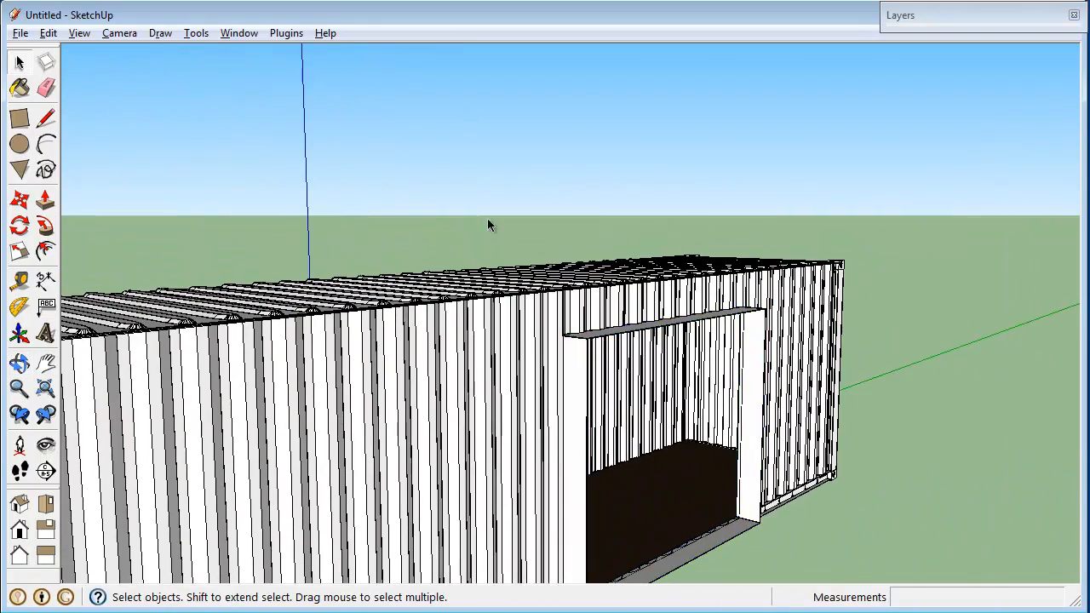
pyautogui.scroll(-5, 489, 224)
pyautogui.moveTo(603, 205); pyautogui.dragTo(732, 247, button='middle')
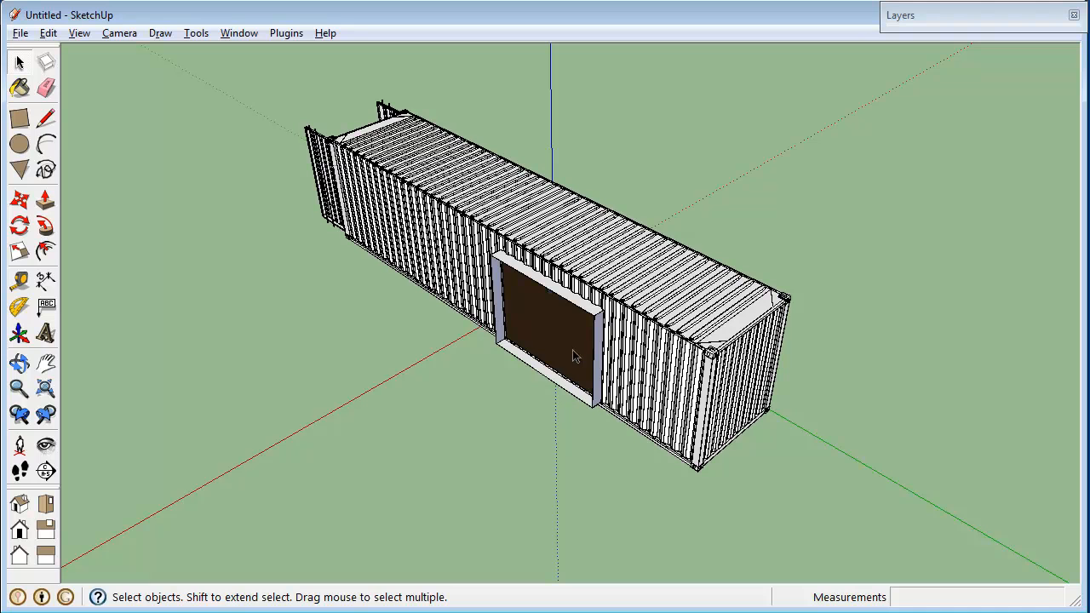
pyautogui.click(19, 34)
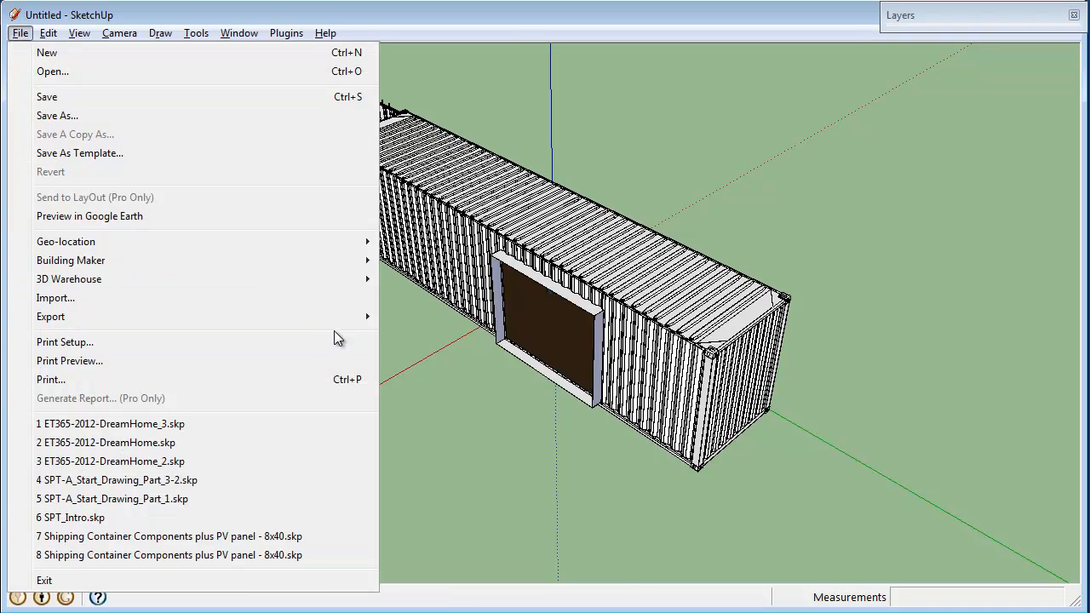
pyautogui.moveTo(360, 281)
pyautogui.click(446, 280)
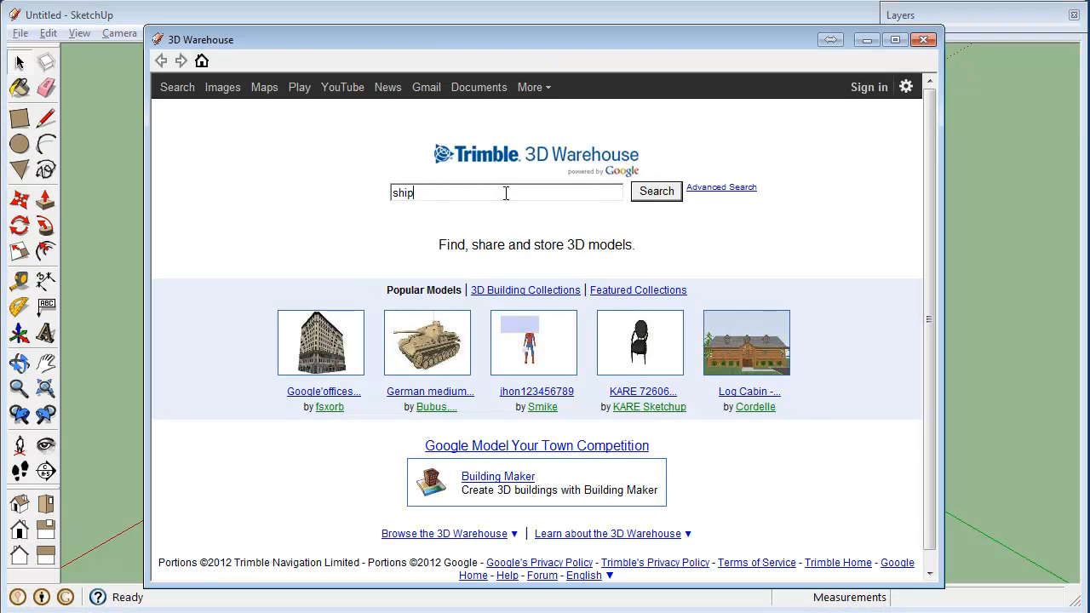
pyautogui.write('shipping container')
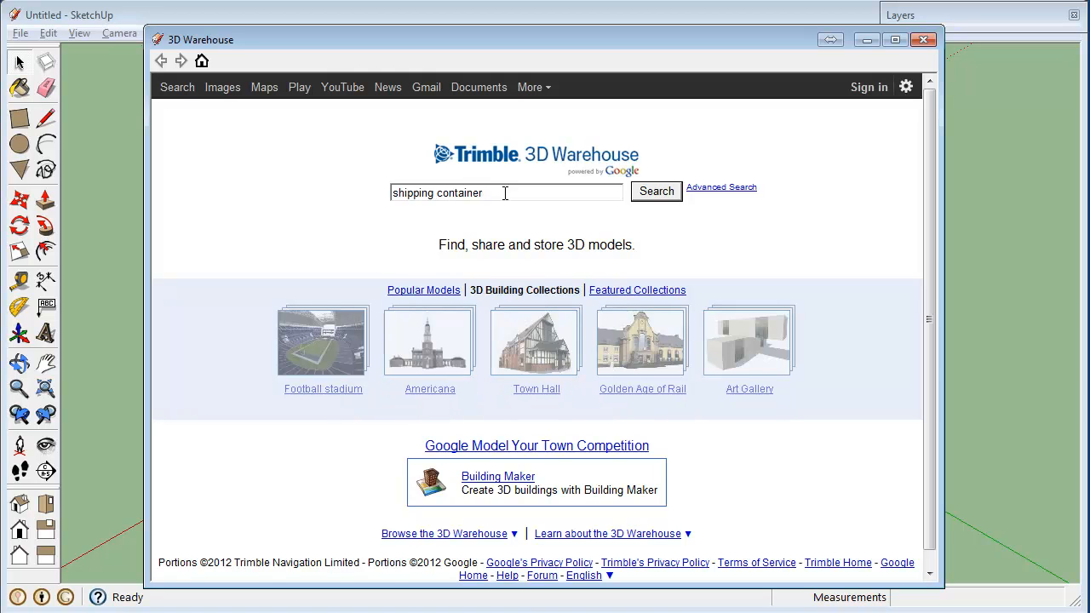
pyautogui.write(' luis')
pyautogui.press('Return')
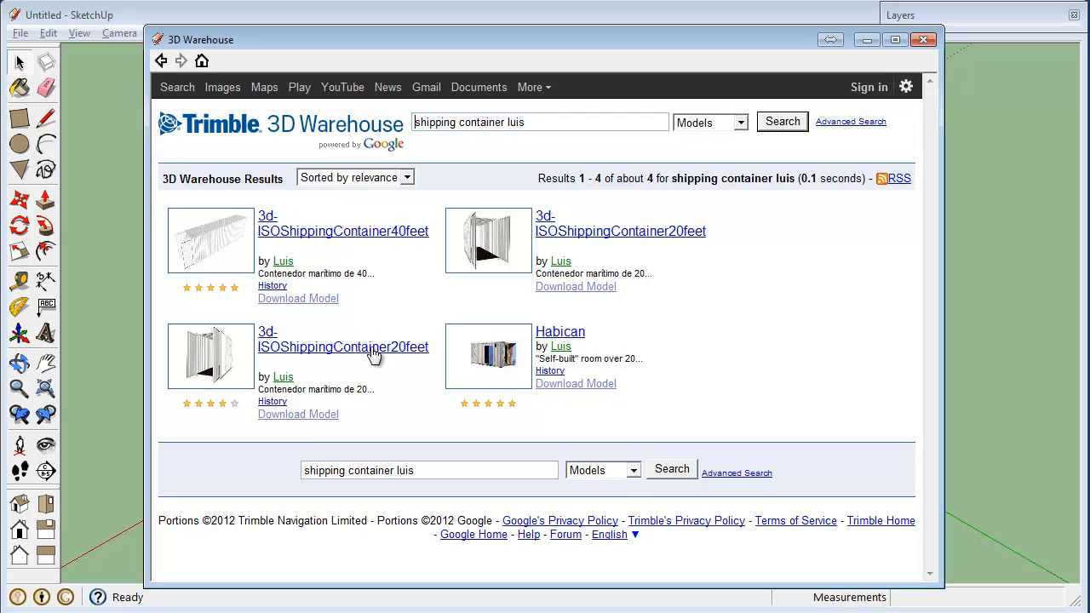
# Load the four-star 3d-ISOShippingContainer20feet directly into the model and place it beside the 40-foot container, on its framed opening side.
pyautogui.click(317, 417)
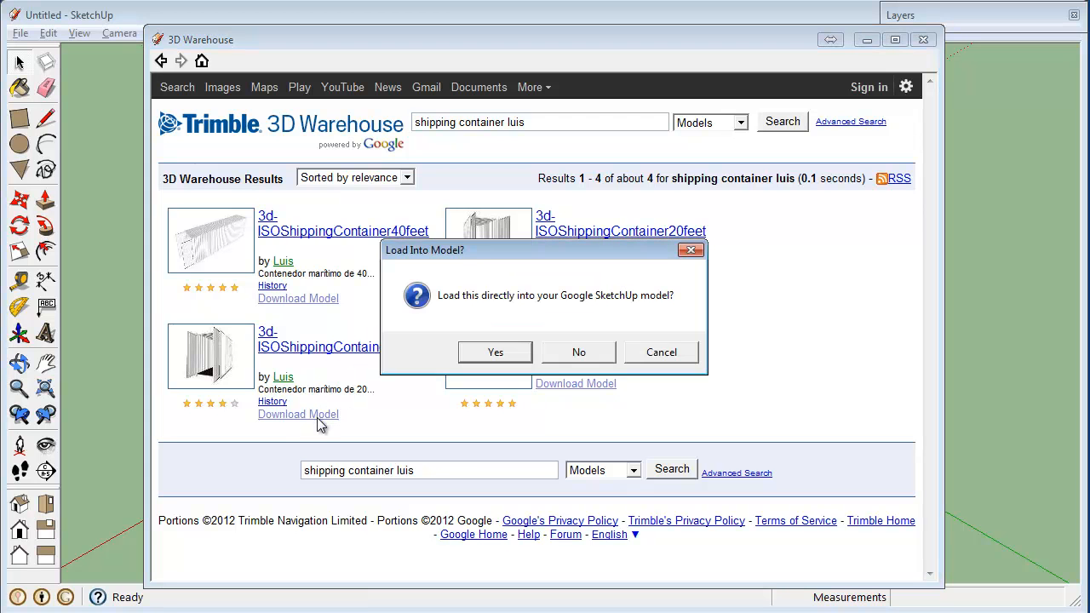
pyautogui.click(509, 356)
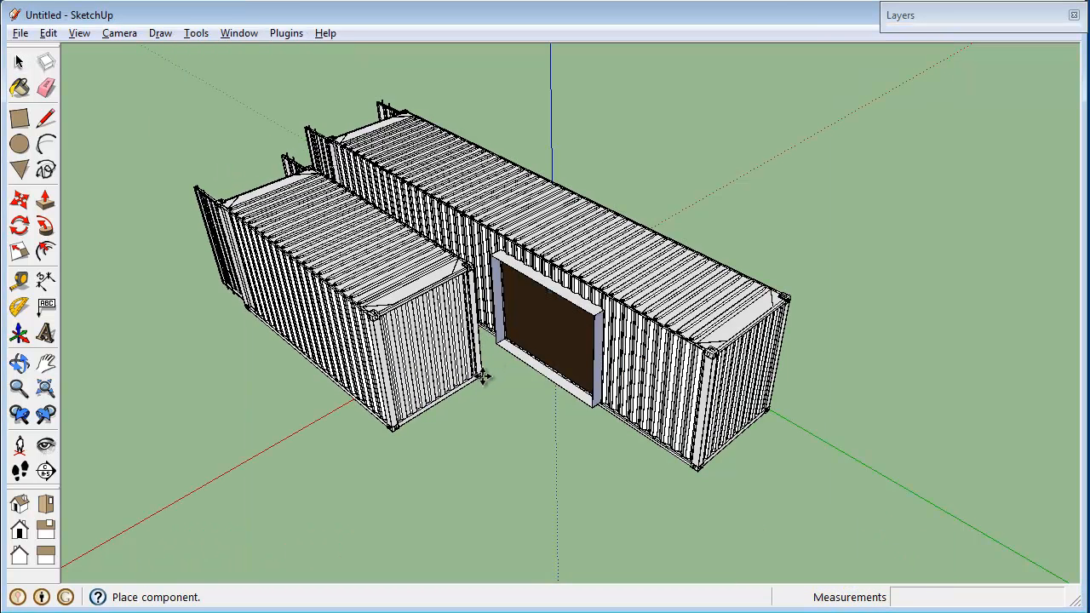
pyautogui.click(482, 378)
pyautogui.press('space')
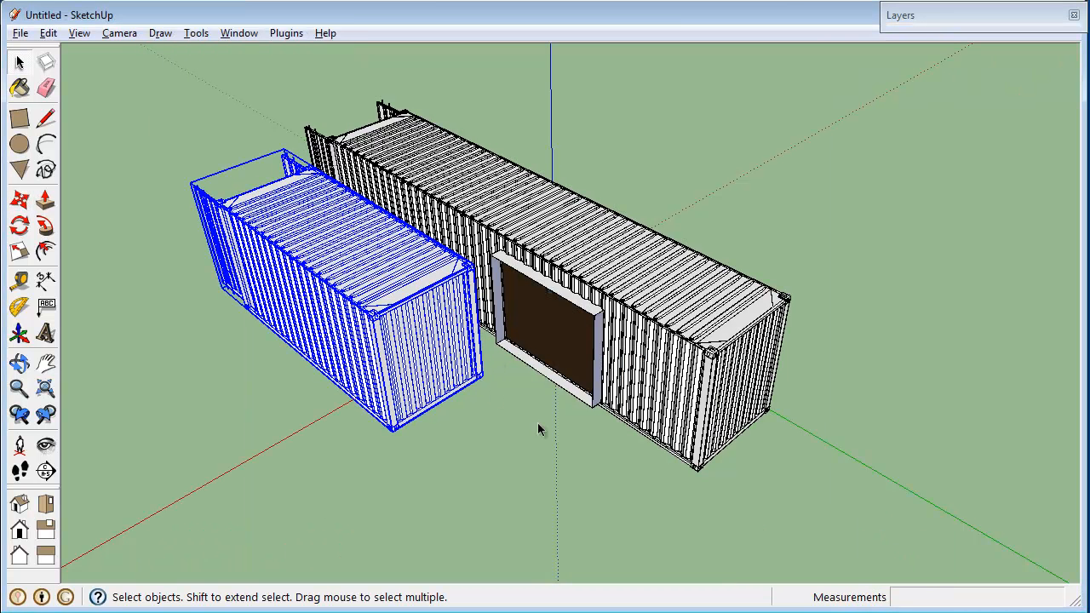
pyautogui.click(539, 426)
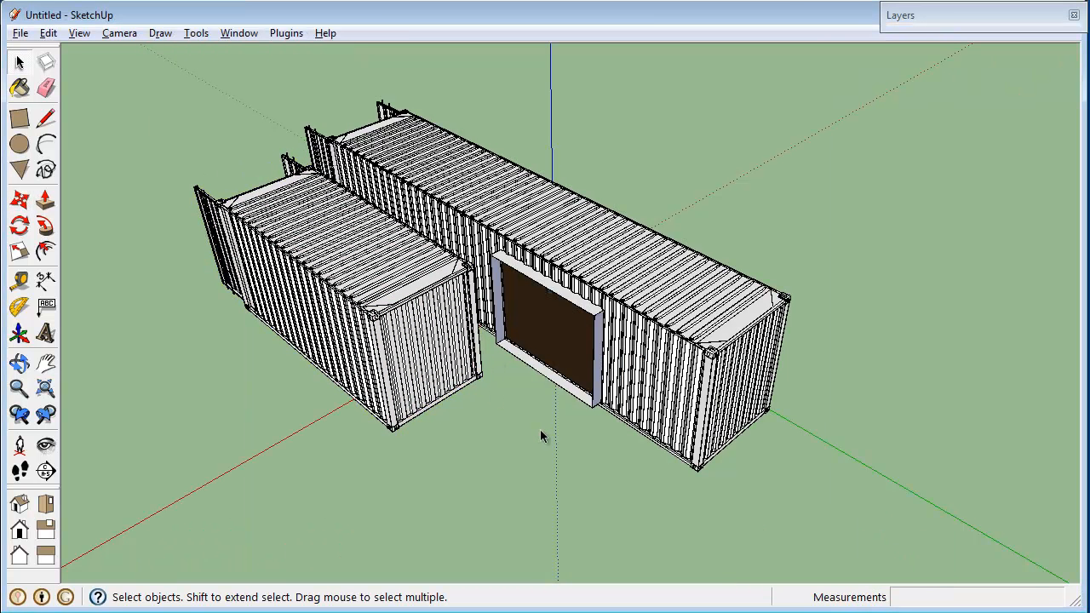
# Insert another 3d-ISOShippingContainer40feetHC from the in-model components and place it behind the original 40-foot container.
pyautogui.click(240, 36)
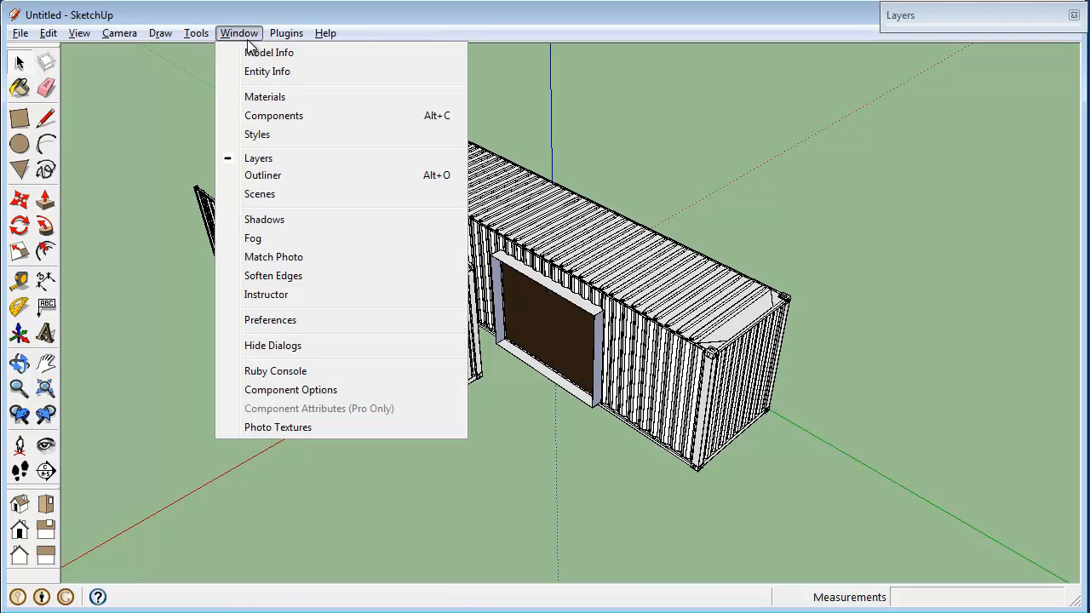
pyautogui.click(331, 116)
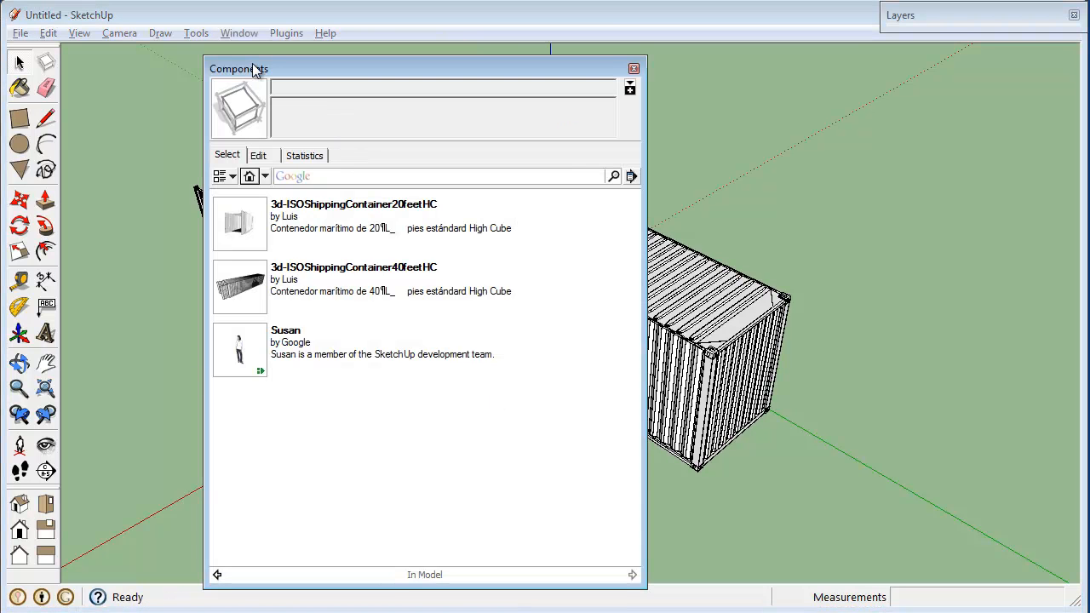
pyautogui.click(311, 210)
pyautogui.click(338, 292)
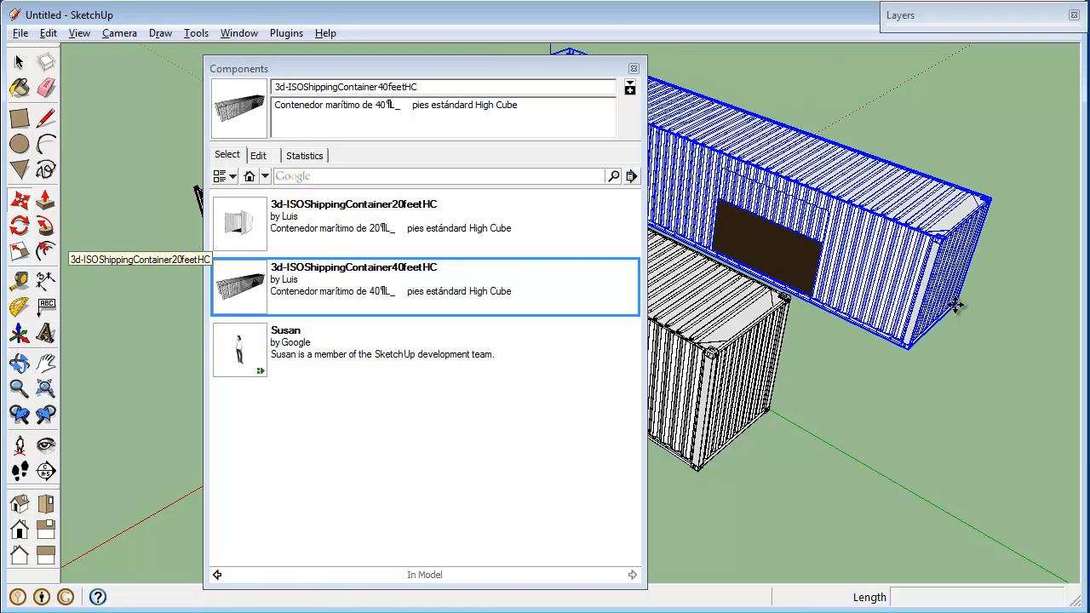
pyautogui.click(955, 305)
pyautogui.click(632, 68)
pyautogui.press('space')
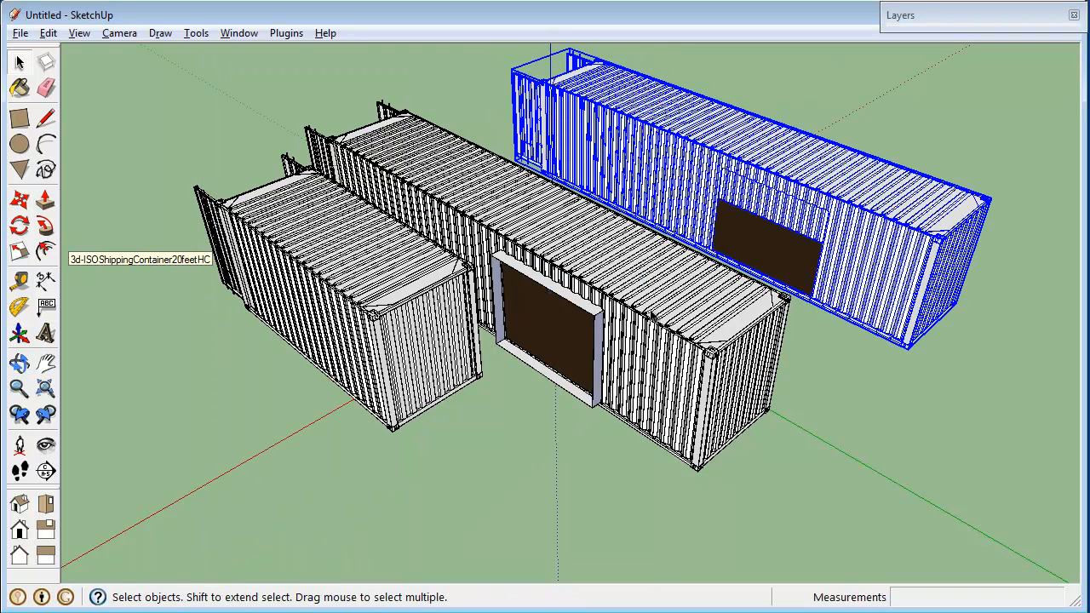
pyautogui.click(971, 466)
# Select the original 40-foot container and its copy in turn to compare their wall openings.
pyautogui.click(879, 279)
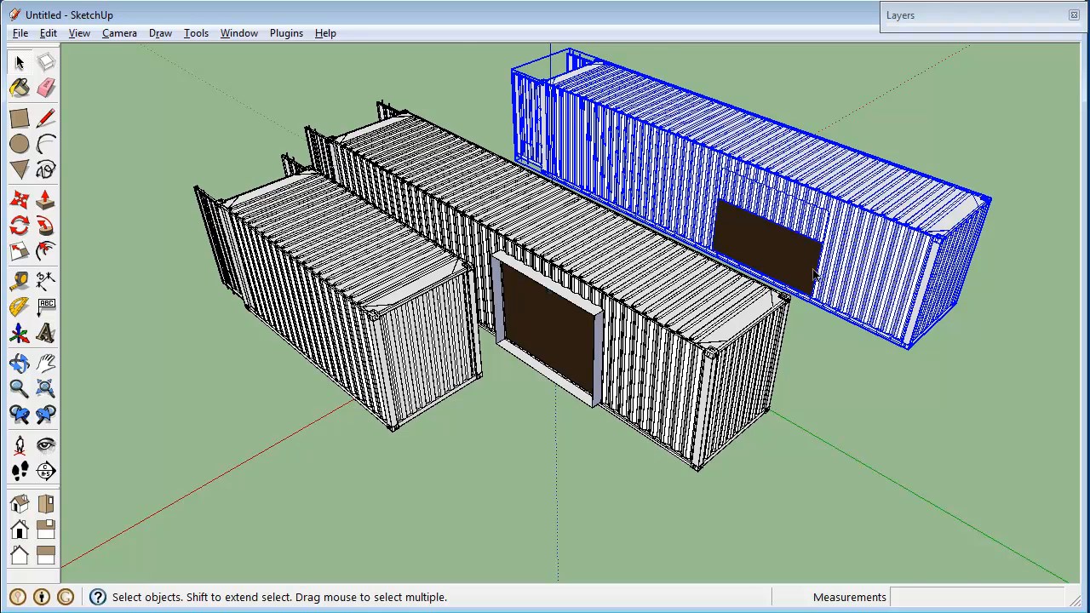
pyautogui.scroll(2, 815, 275)
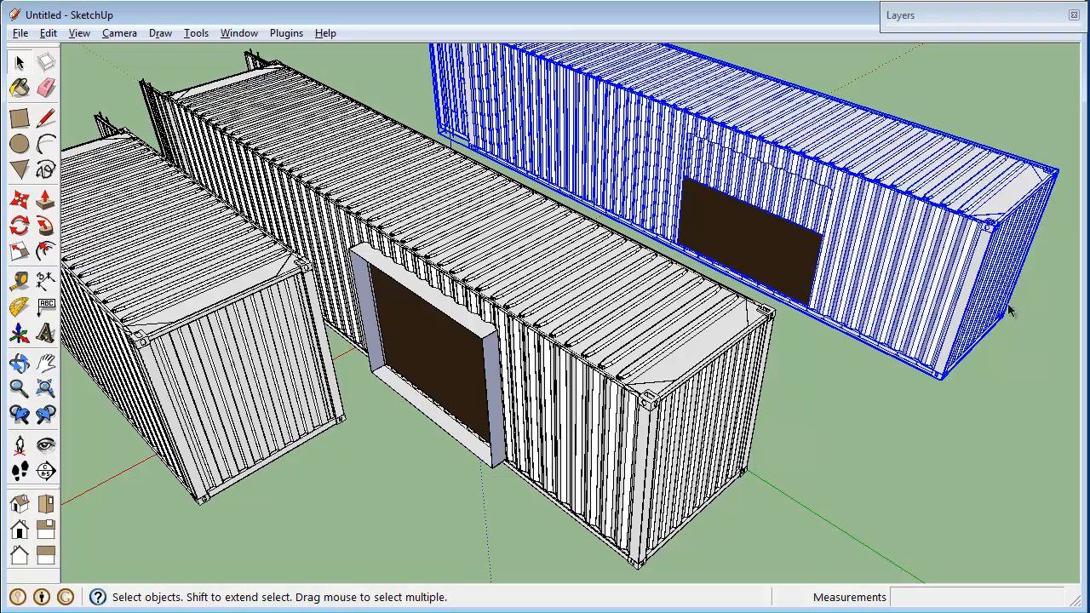
pyautogui.click(1015, 344)
pyautogui.moveTo(1013, 341); pyautogui.dragTo(647, 321, button='middle')
pyautogui.click(590, 319)
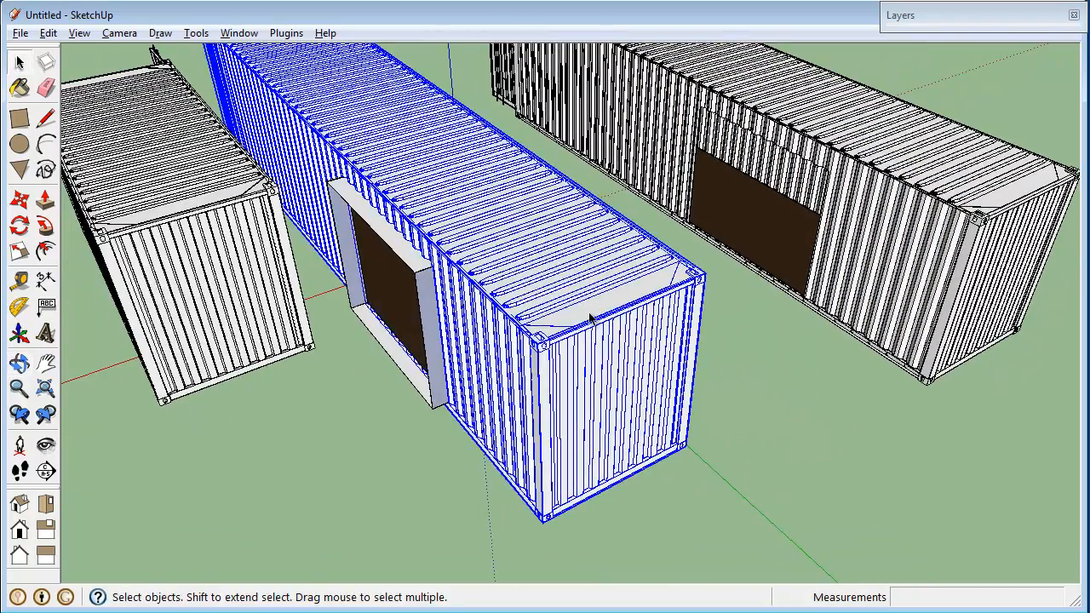
pyautogui.click(871, 295)
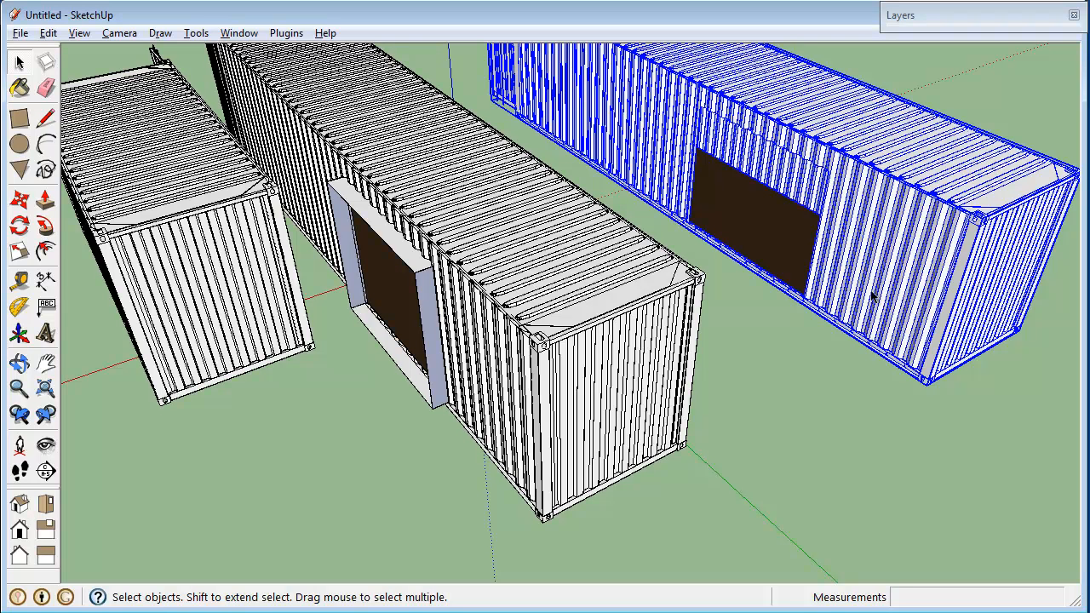
pyautogui.scroll(-2, 862, 275)
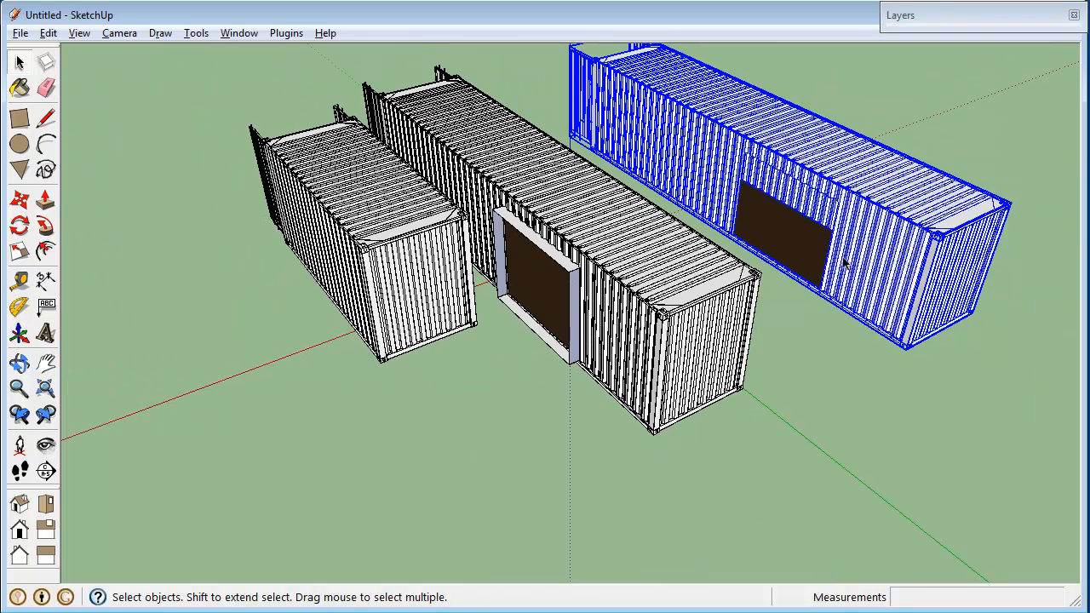
# Rotate the copied 40-foot container half a turn horizontally and move it along the red axis to the original's framed opening side.
pyautogui.press('m')
pyautogui.press('q')
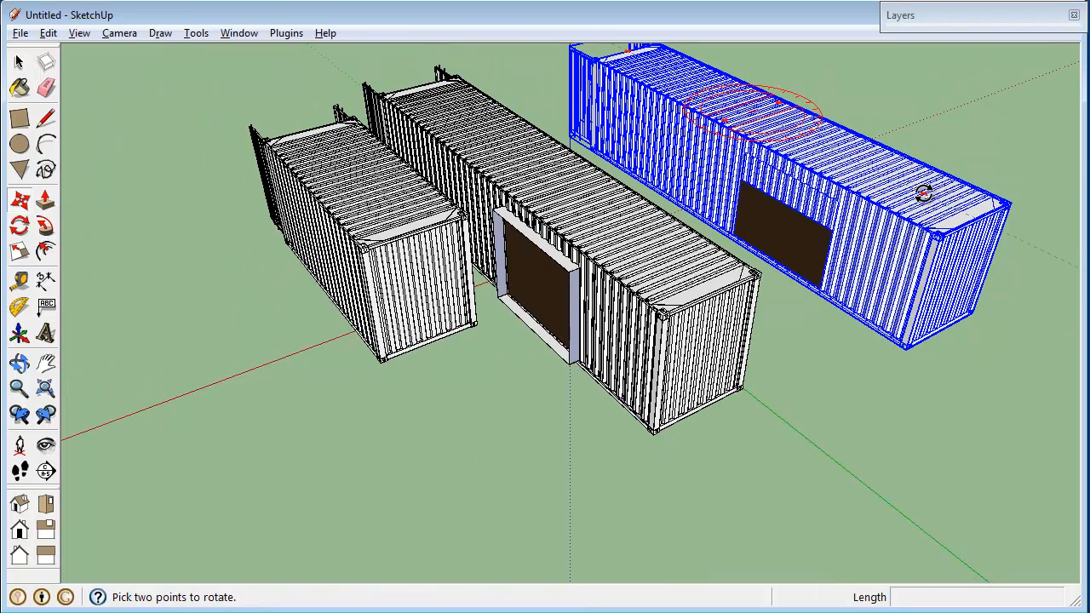
pyautogui.click(924, 193)
pyautogui.click(704, 89)
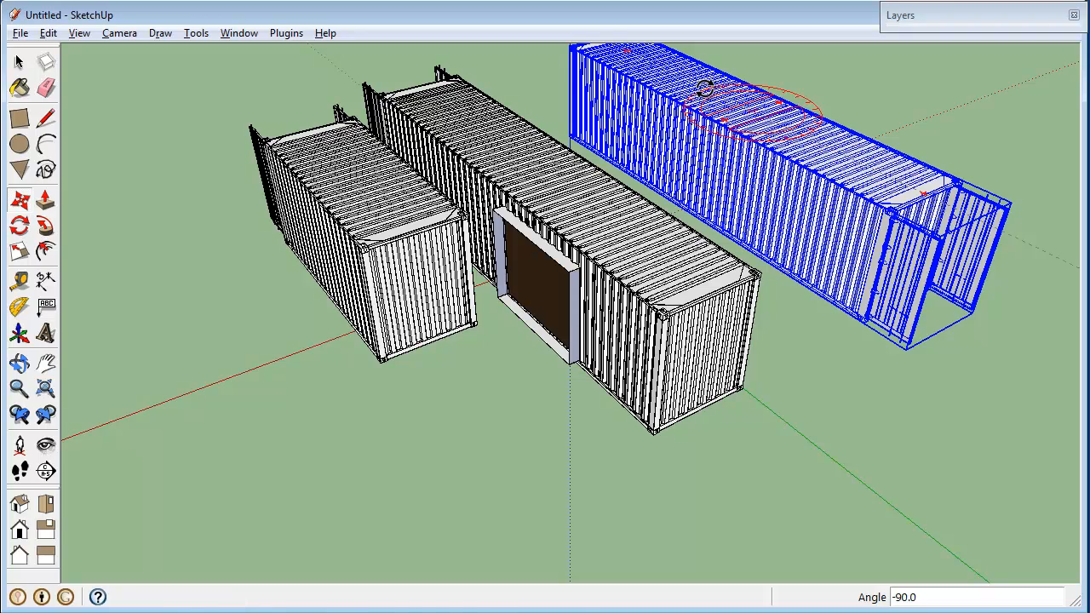
pyautogui.press('m')
pyautogui.click(965, 176)
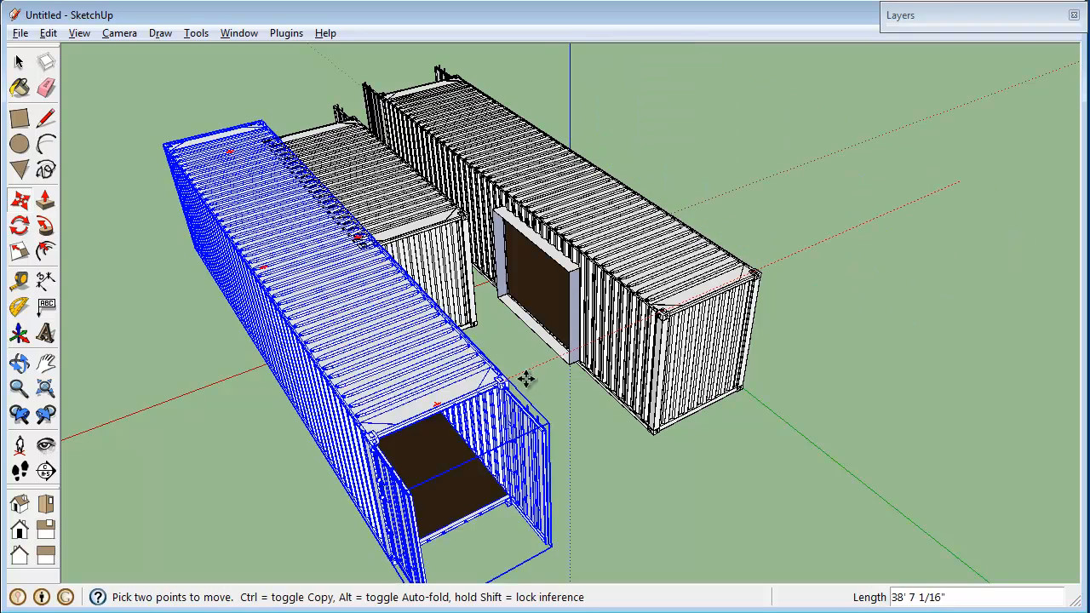
pyautogui.click(823, 499)
# Move the copied container by the edge of its wall cutout to meet the corner of the original's projecting opening frame.
pyautogui.moveTo(948, 445); pyautogui.dragTo(581, 416, button='middle')
pyautogui.scroll(5, 434, 256)
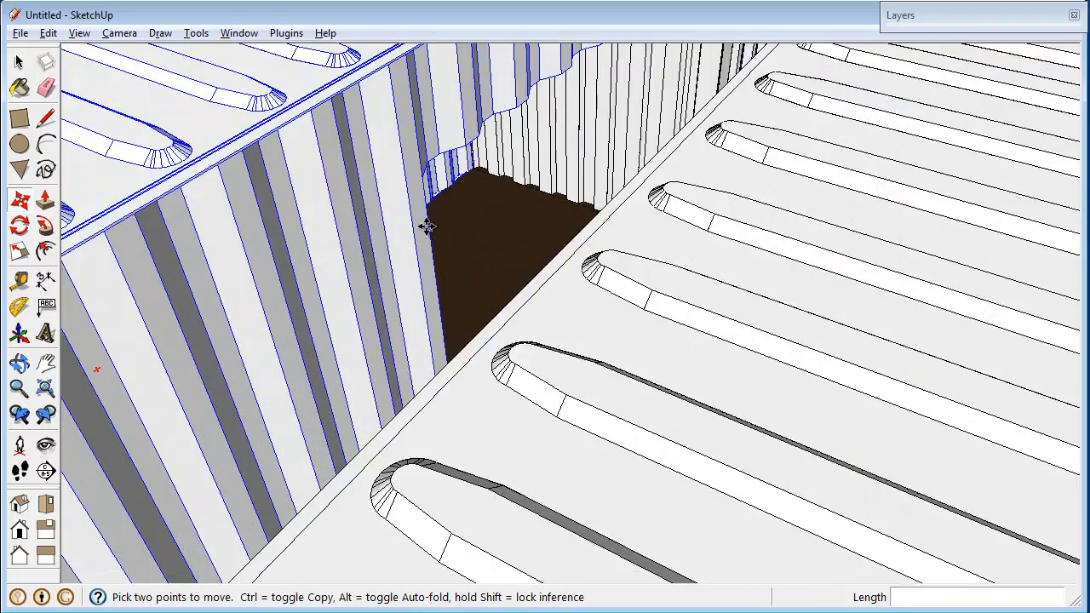
pyautogui.scroll(3, 421, 213)
pyautogui.scroll(-2, 409, 209)
pyautogui.moveTo(405, 211); pyautogui.dragTo(422, 390, button='middle')
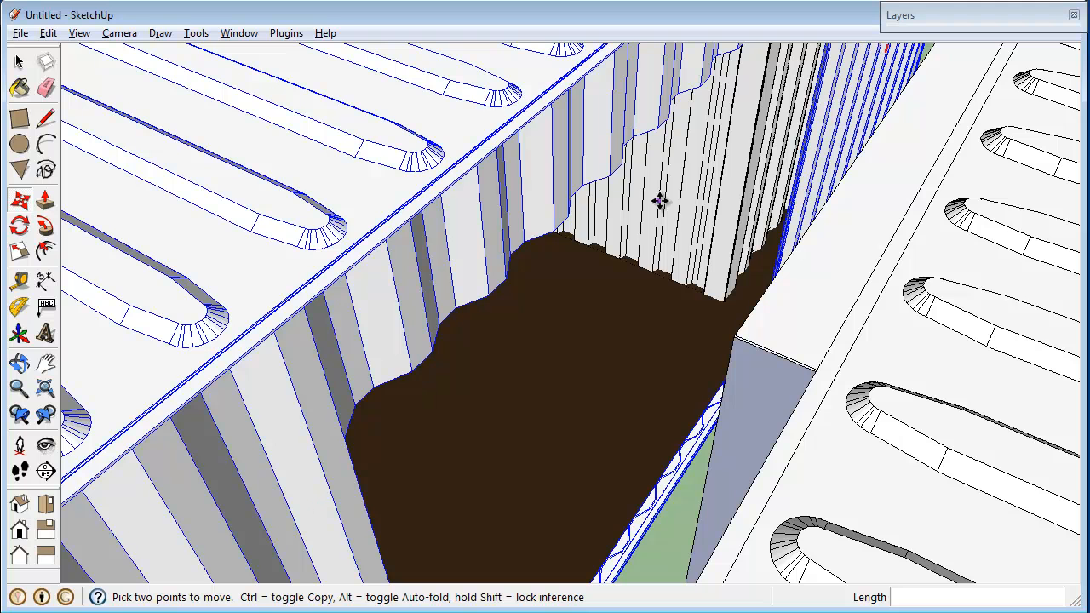
pyautogui.click(348, 435)
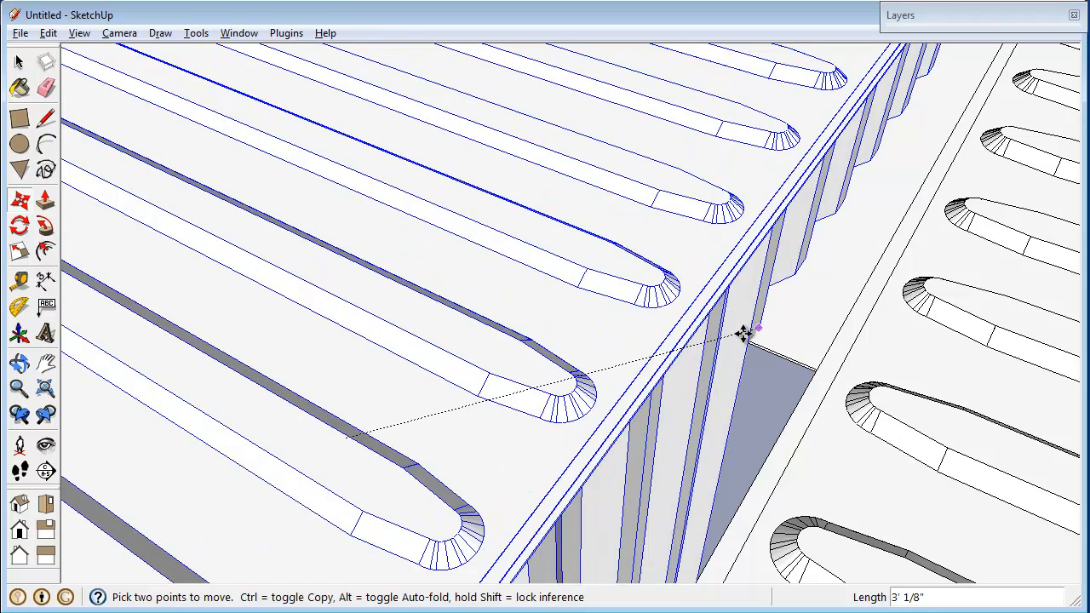
pyautogui.click(726, 334)
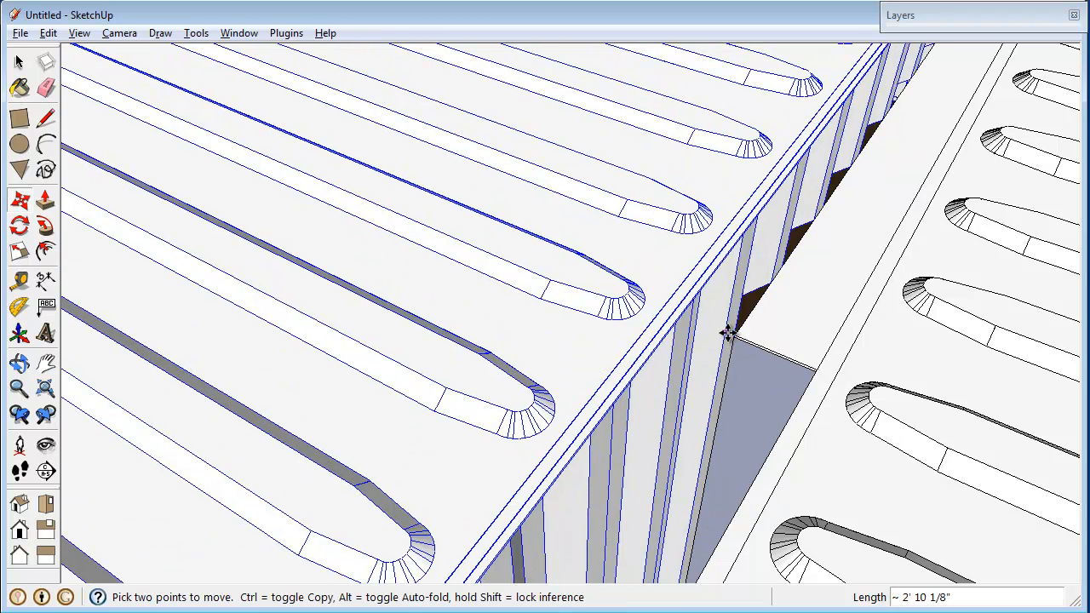
pyautogui.click(747, 346)
pyautogui.press('space')
# Move the overlapping 20-foot container 12' along the red axis, out of the copied 40-foot container.
pyautogui.moveTo(738, 399); pyautogui.dragTo(1010, 238, button='middle')
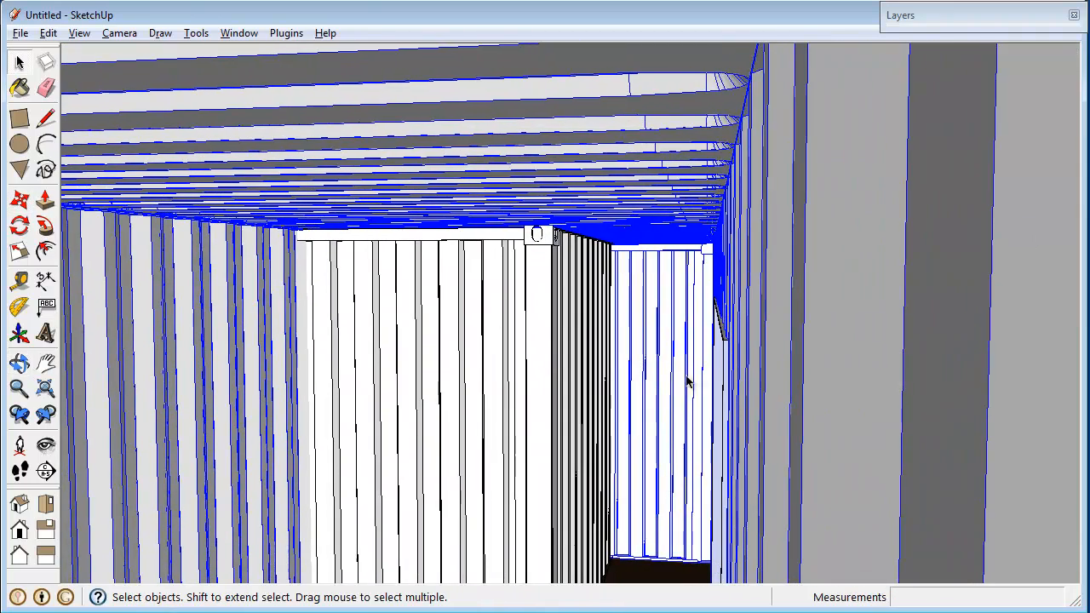
pyautogui.click(557, 397)
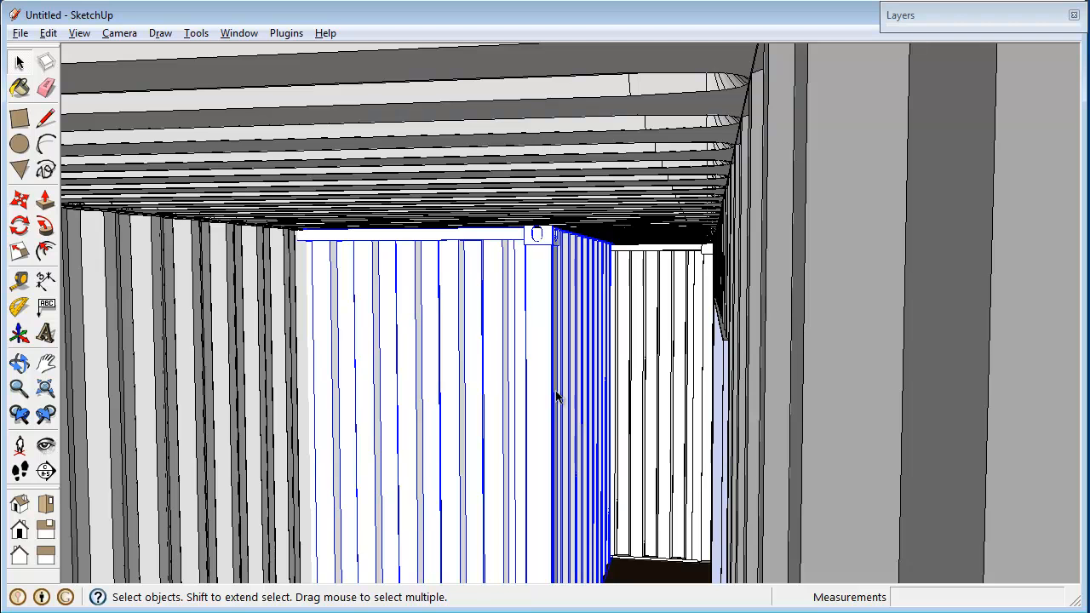
pyautogui.press('m')
pyautogui.click(552, 391)
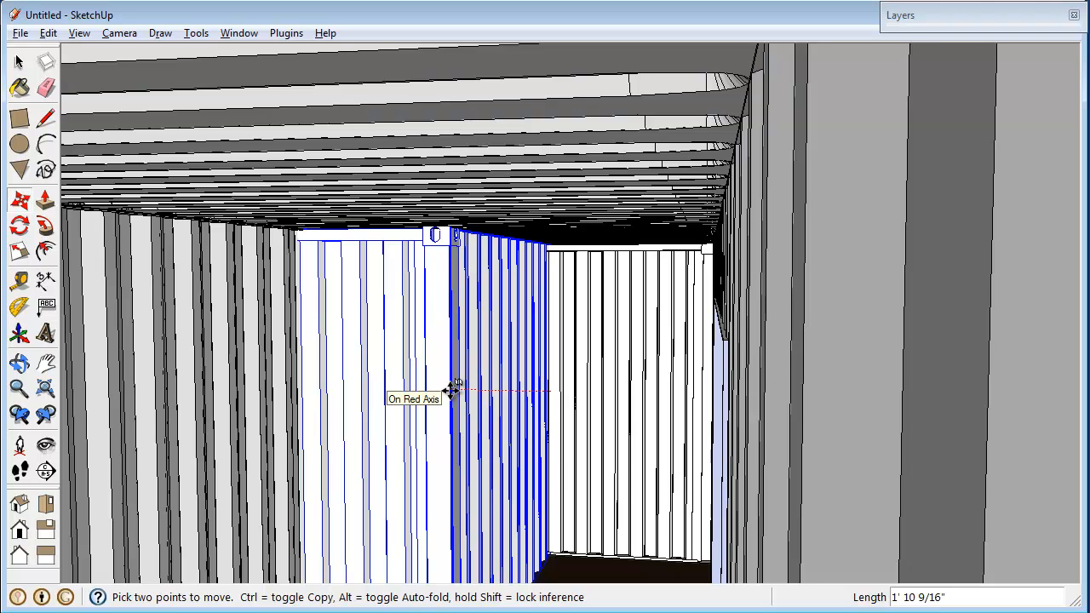
pyautogui.press('Return')
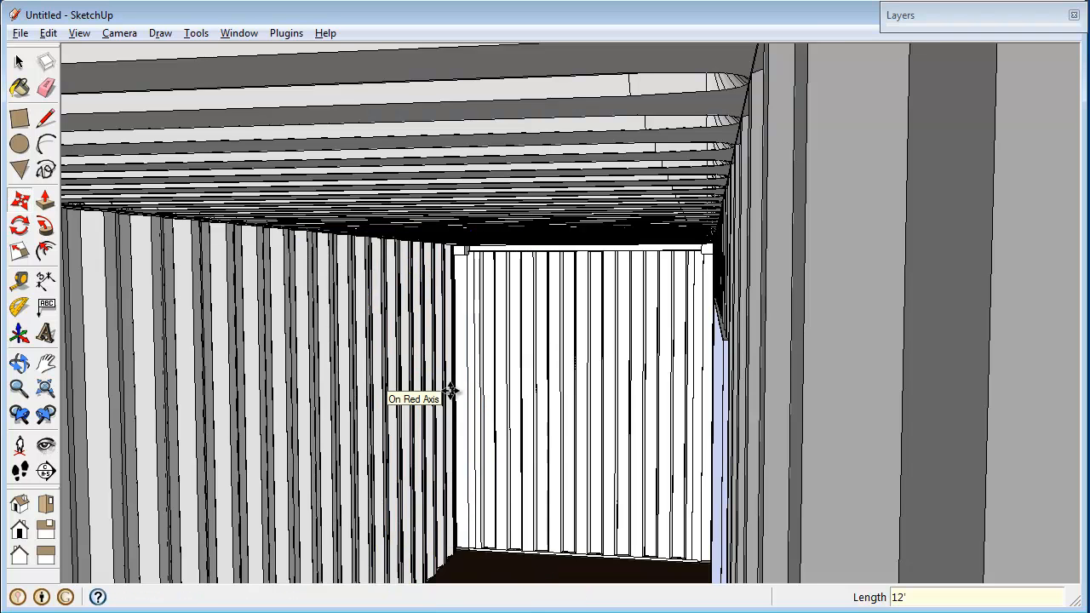
pyautogui.press('space')
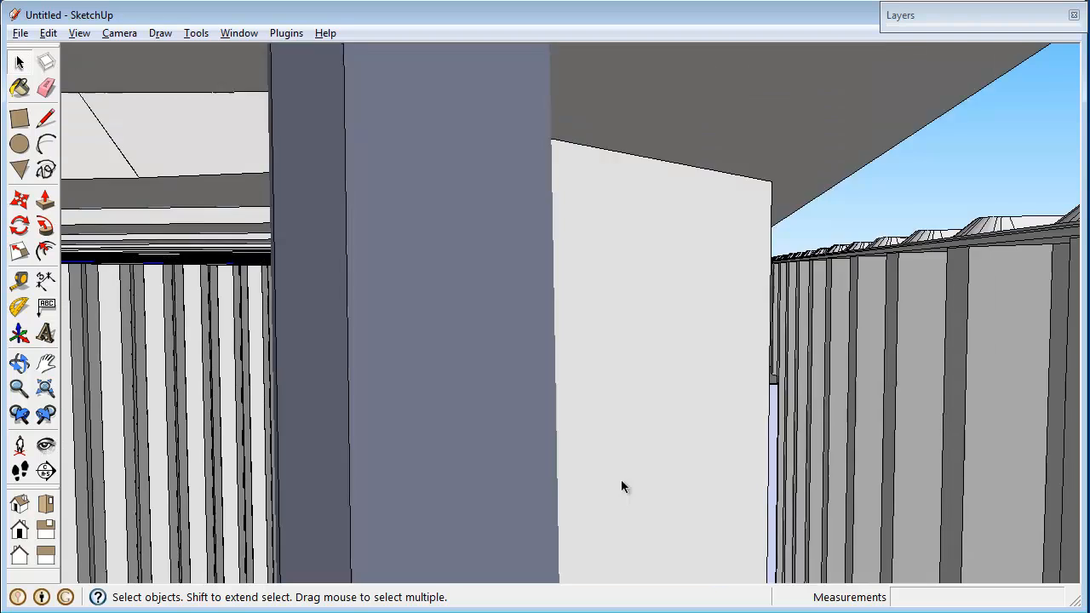
# Examine the interior of the copied container and the framed passage leading into the original container.
pyautogui.scroll(-3, 609, 498)
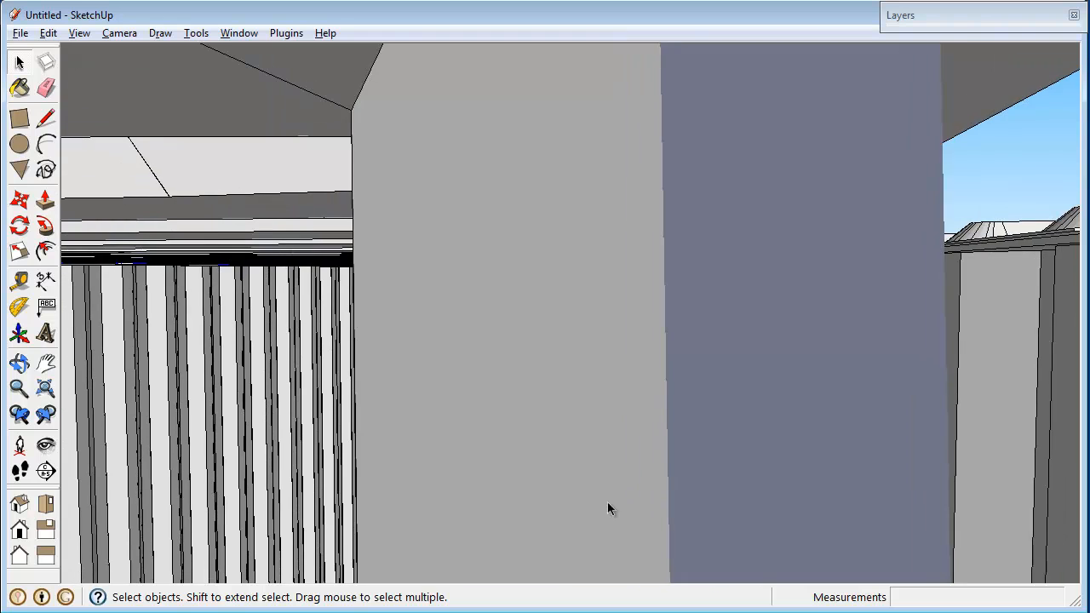
pyautogui.scroll(-4, 712, 246)
pyautogui.scroll(-6, 714, 220)
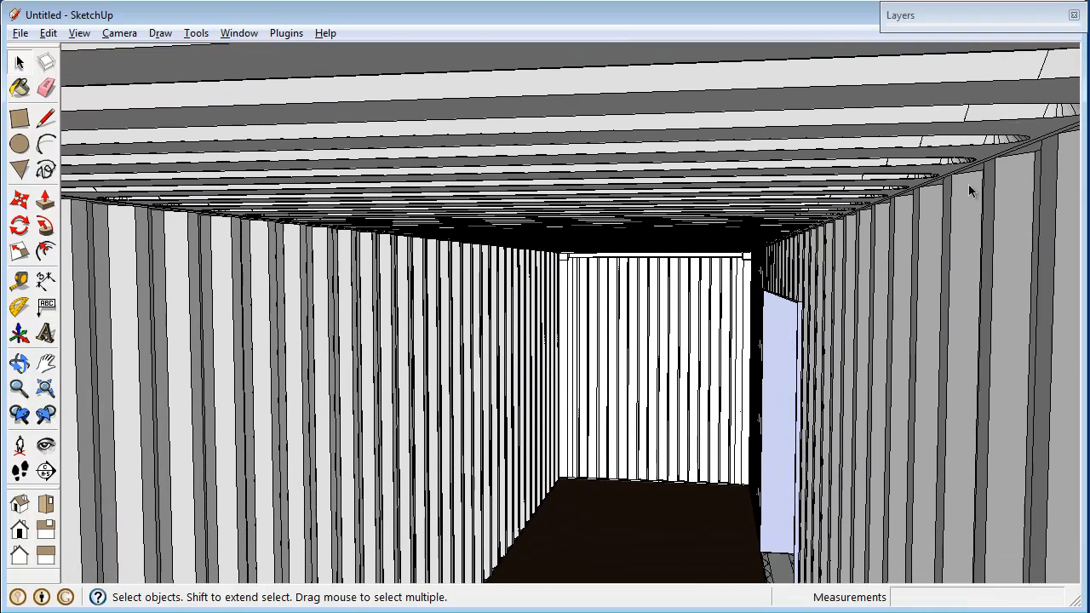
pyautogui.moveTo(645, 497); pyautogui.dragTo(686, 430, button='middle')
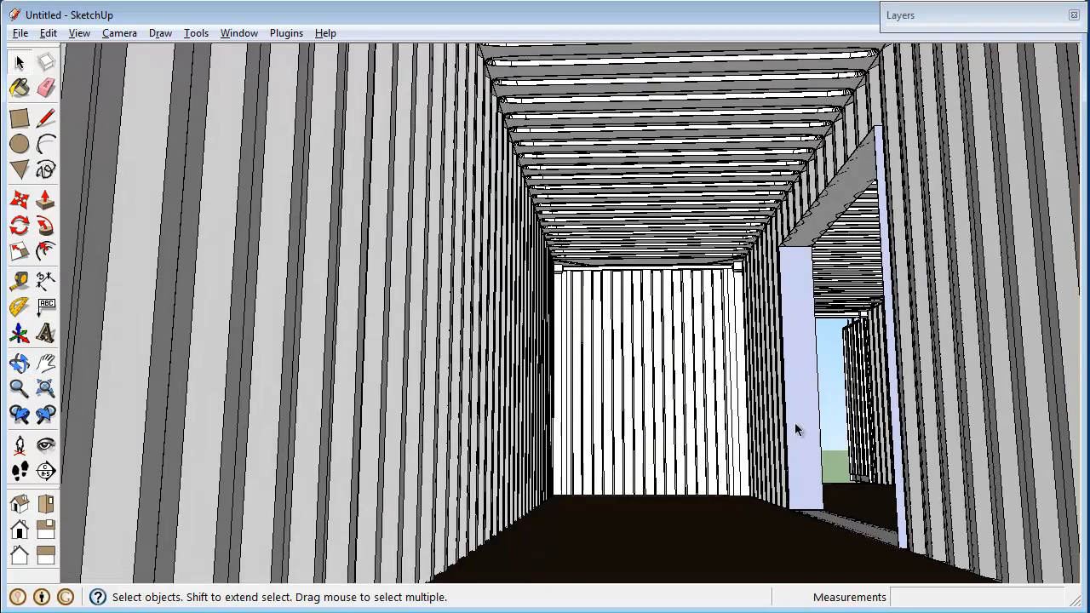
pyautogui.scroll(3, 800, 435)
pyautogui.moveTo(810, 440); pyautogui.dragTo(866, 461, button='middle')
pyautogui.moveTo(894, 526); pyautogui.dragTo(863, 550, button='middle')
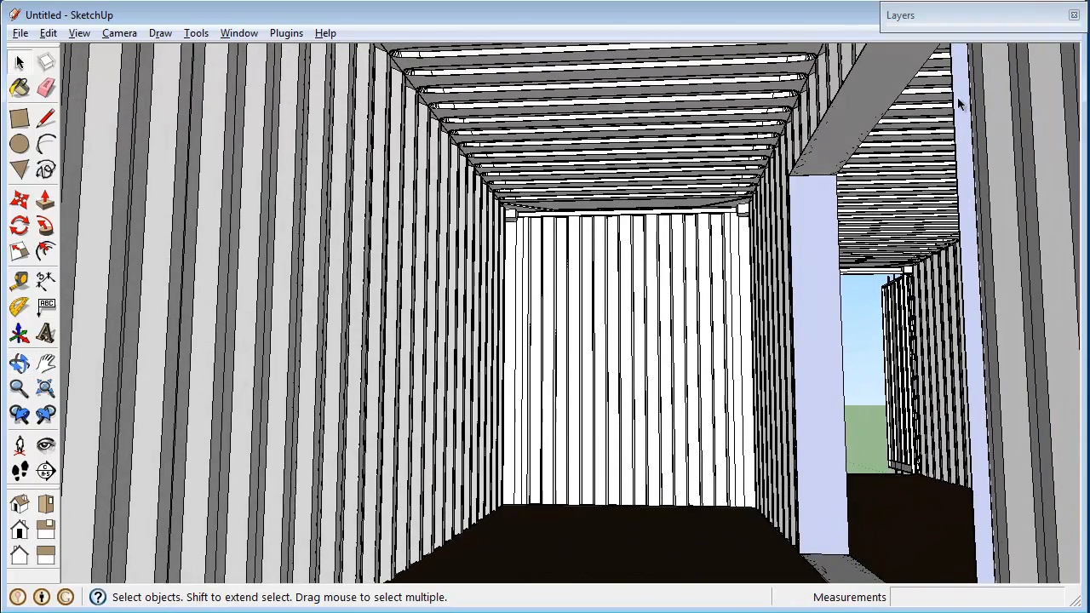
pyautogui.moveTo(836, 501); pyautogui.dragTo(843, 494, button='middle')
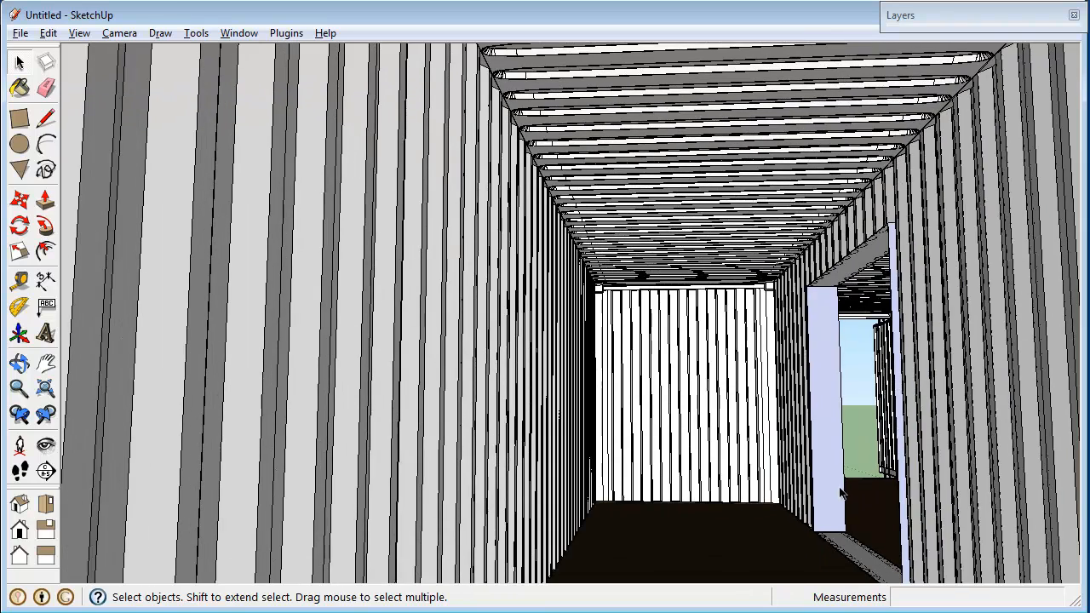
# Inspect the original container's interior and its side of the framed passage, including the outside wall.
pyautogui.moveTo(1030, 341); pyautogui.dragTo(597, 354, button='middle')
pyautogui.scroll(-4, 596, 348)
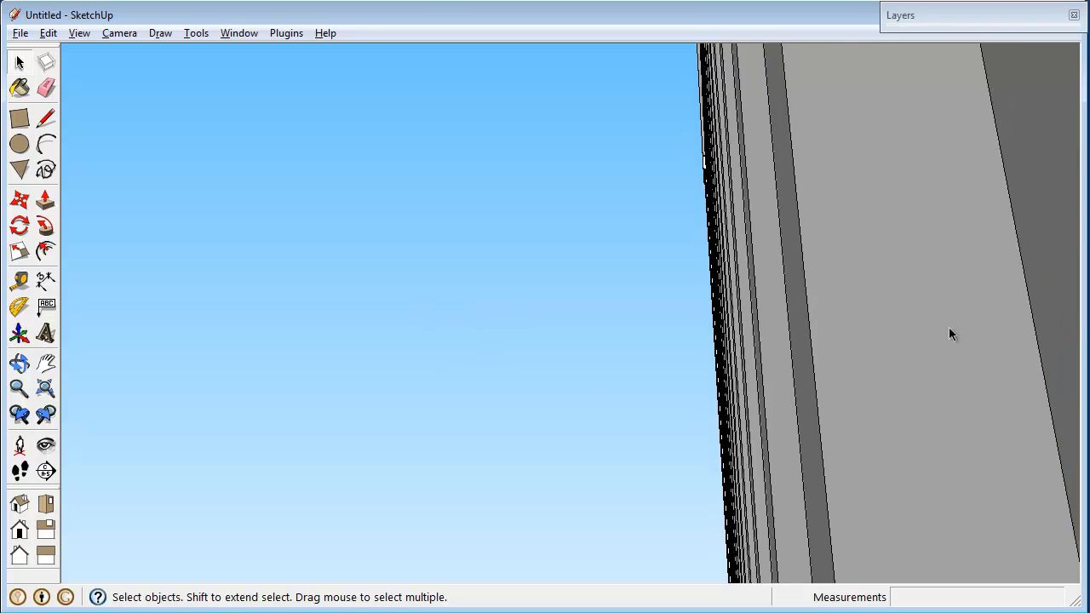
pyautogui.scroll(-7, 911, 313)
pyautogui.scroll(-3, 911, 318)
pyautogui.moveTo(911, 318); pyautogui.dragTo(849, 458, button='middle')
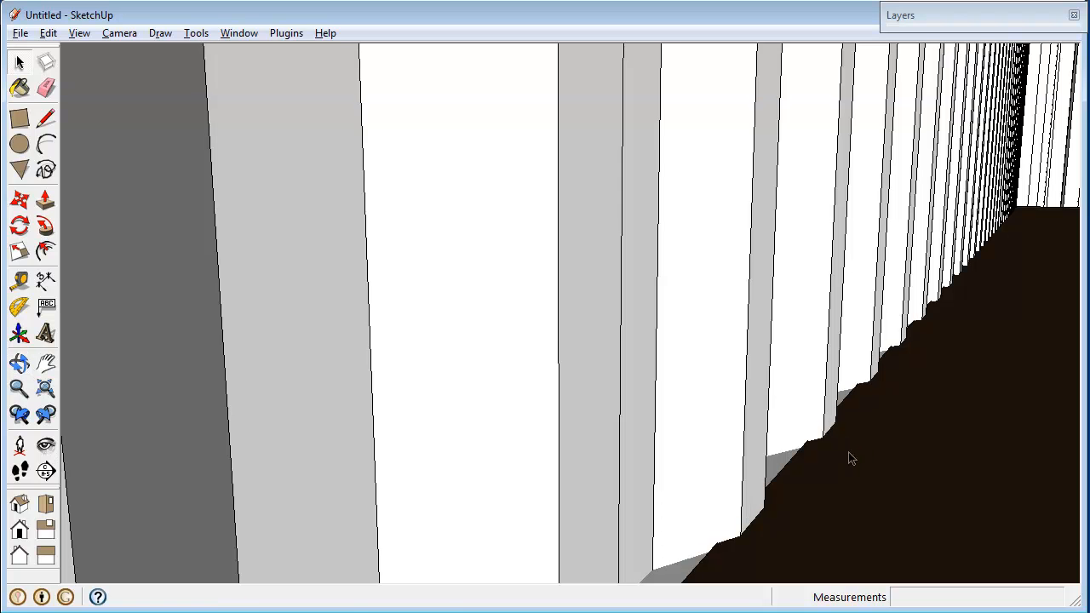
pyautogui.press('h')
pyautogui.moveTo(871, 451); pyautogui.dragTo(514, 347)
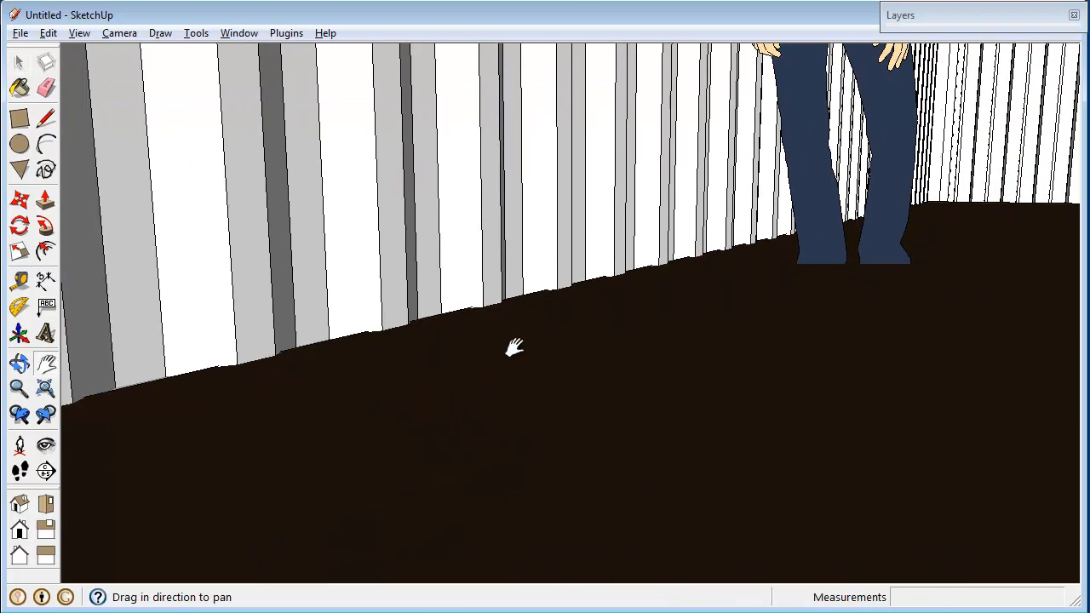
pyautogui.scroll(-2, 514, 347)
pyautogui.scroll(5, 514, 347)
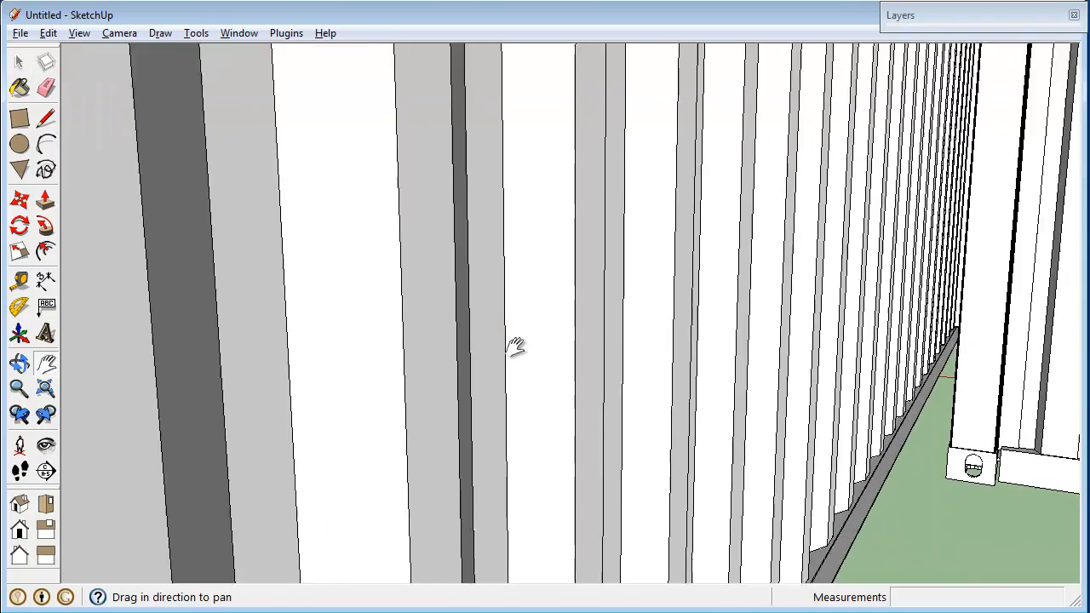
pyautogui.scroll(-2, 502, 347)
pyautogui.moveTo(486, 348); pyautogui.dragTo(817, 348, button='middle')
pyautogui.scroll(-4, 817, 345)
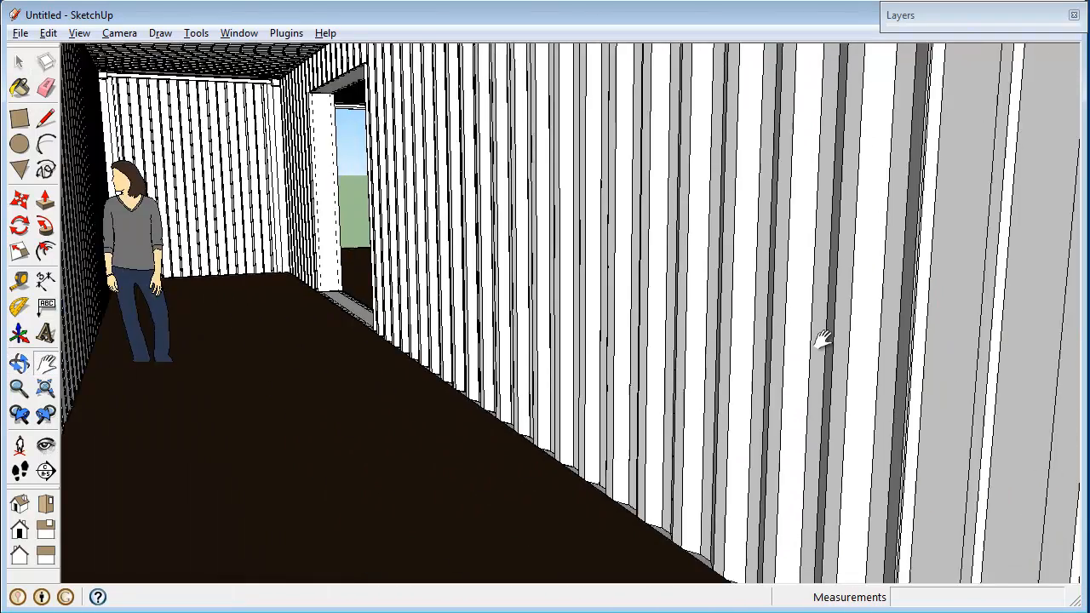
pyautogui.moveTo(486, 360); pyautogui.dragTo(632, 412, button='middle')
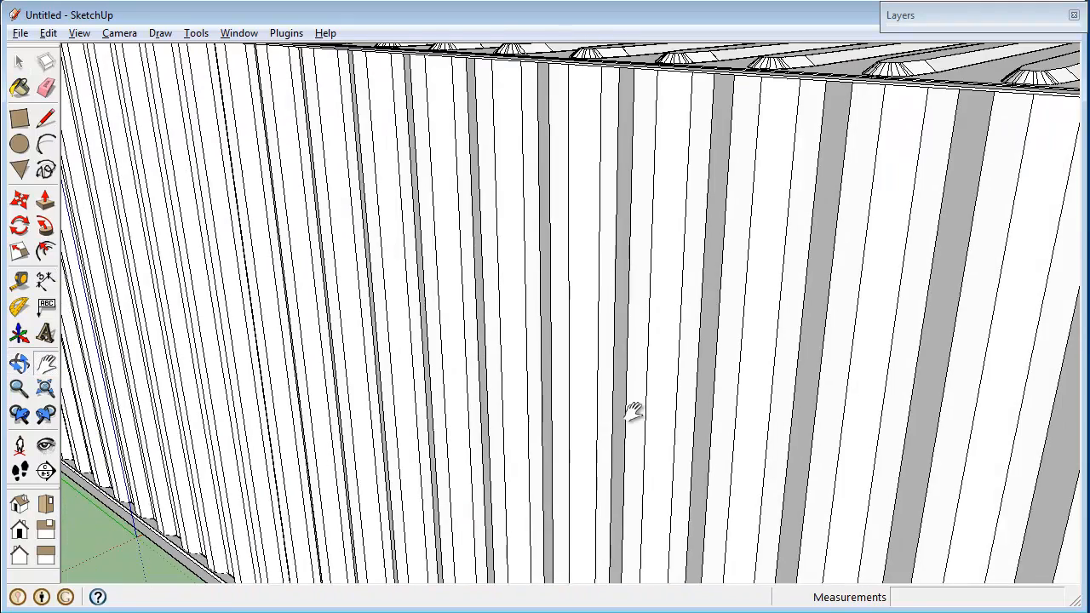
pyautogui.scroll(-5, 631, 379)
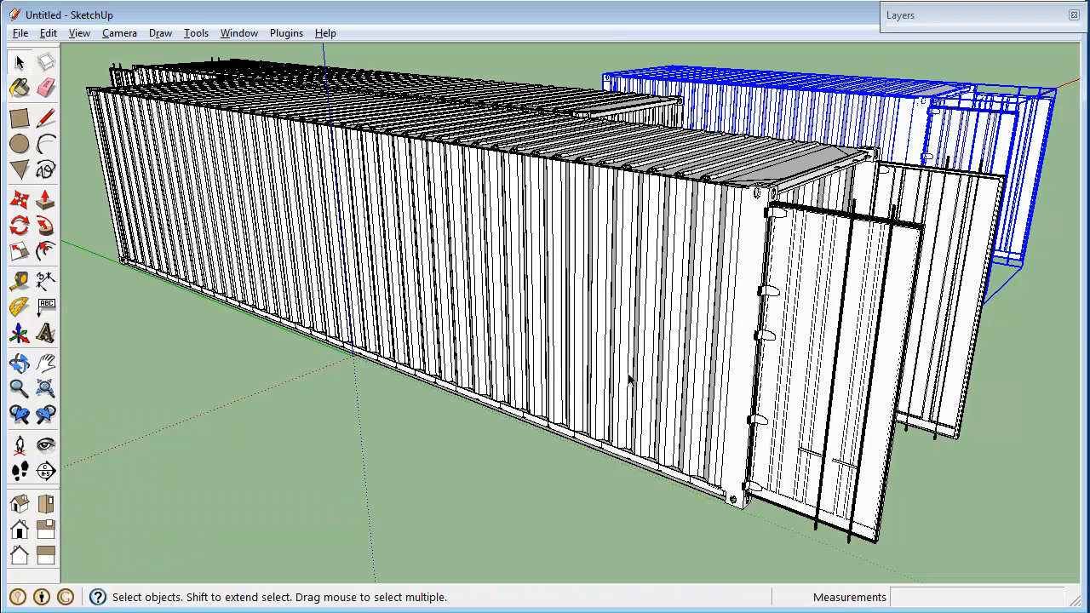
# Examine from above how the frame bridges the gap between the two 40-foot containers, selecting the containers and the frame in turn.
pyautogui.click(350, 461)
pyautogui.moveTo(516, 324); pyautogui.dragTo(383, 600, button='middle')
pyautogui.scroll(-6, 404, 532)
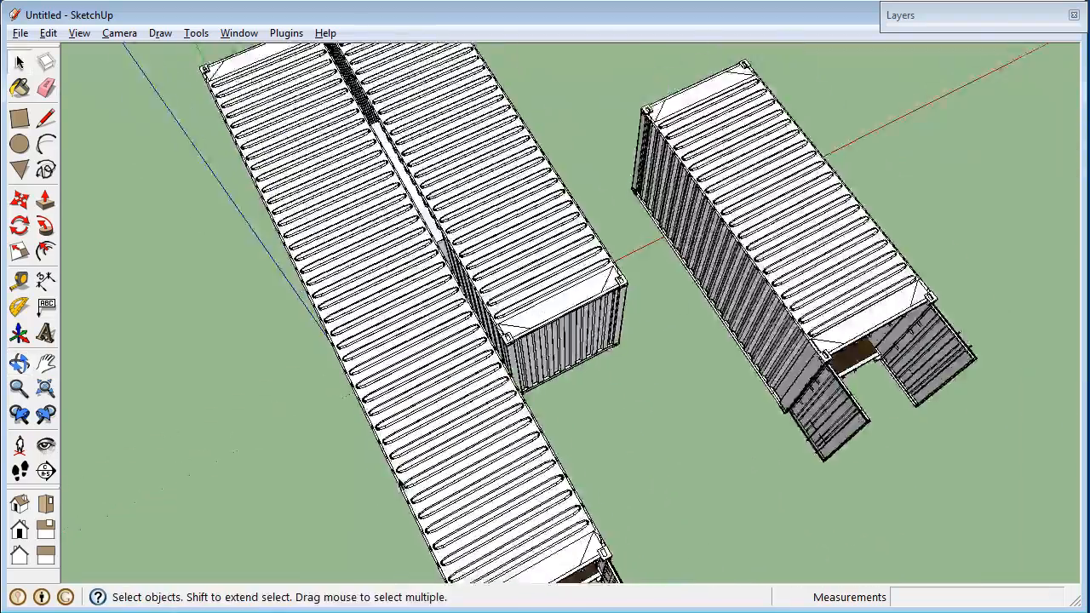
pyautogui.moveTo(489, 347); pyautogui.dragTo(781, 384, button='middle')
pyautogui.click(622, 385)
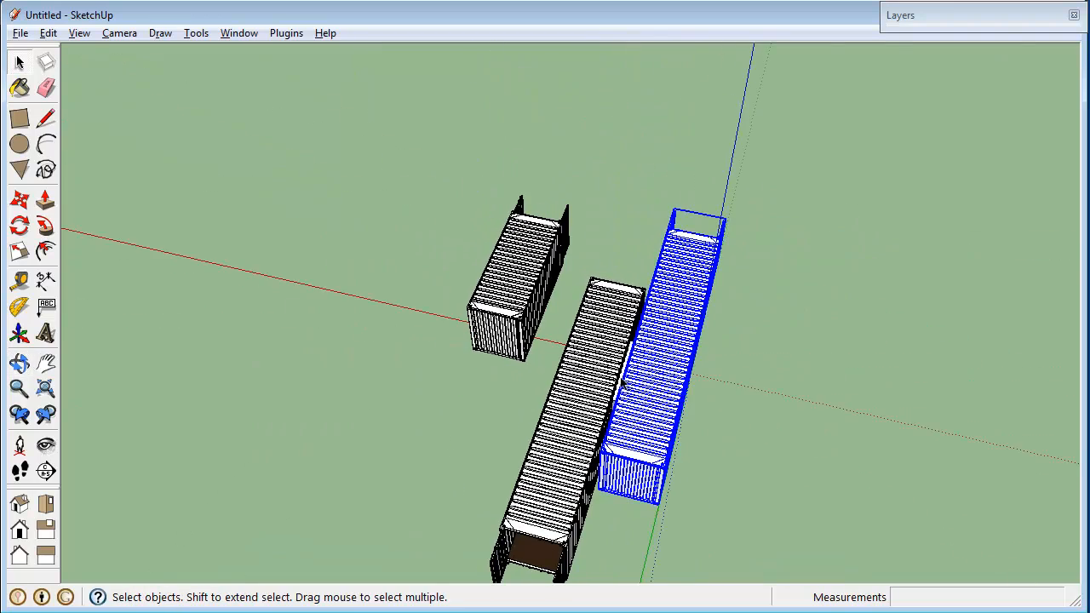
pyautogui.scroll(5, 645, 383)
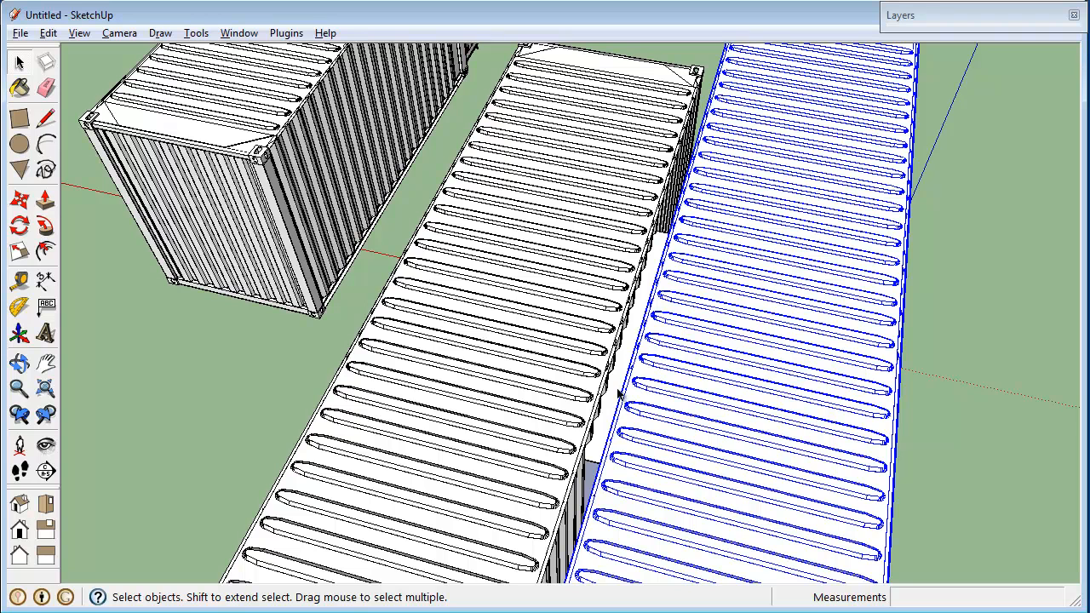
pyautogui.click(619, 393)
pyautogui.click(739, 376)
pyautogui.click(541, 365)
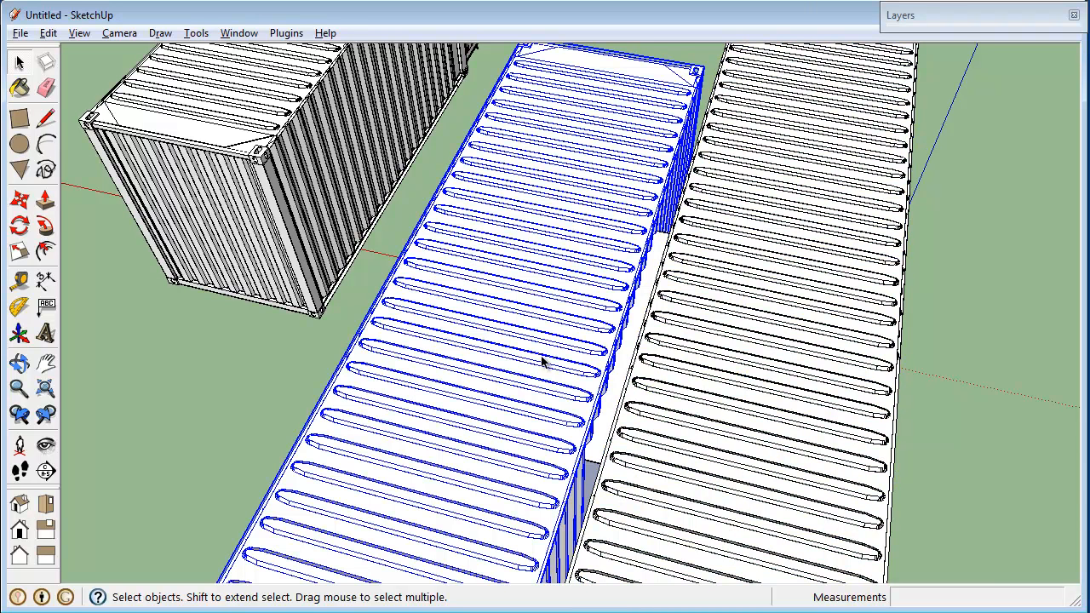
pyautogui.scroll(-5, 543, 361)
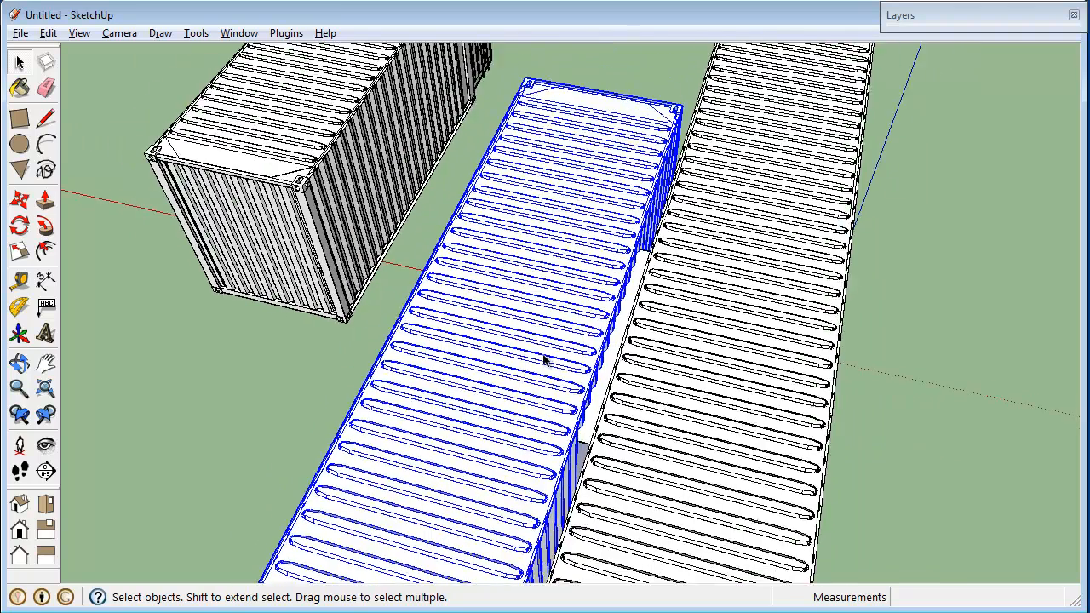
pyautogui.click(566, 387)
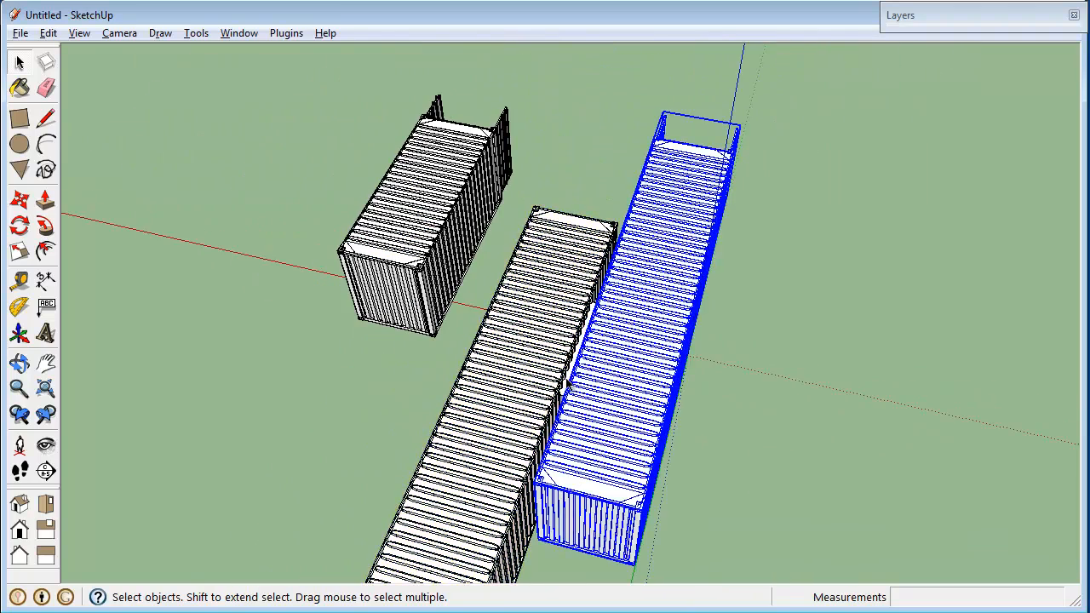
pyautogui.scroll(5, 566, 387)
pyautogui.click(561, 389)
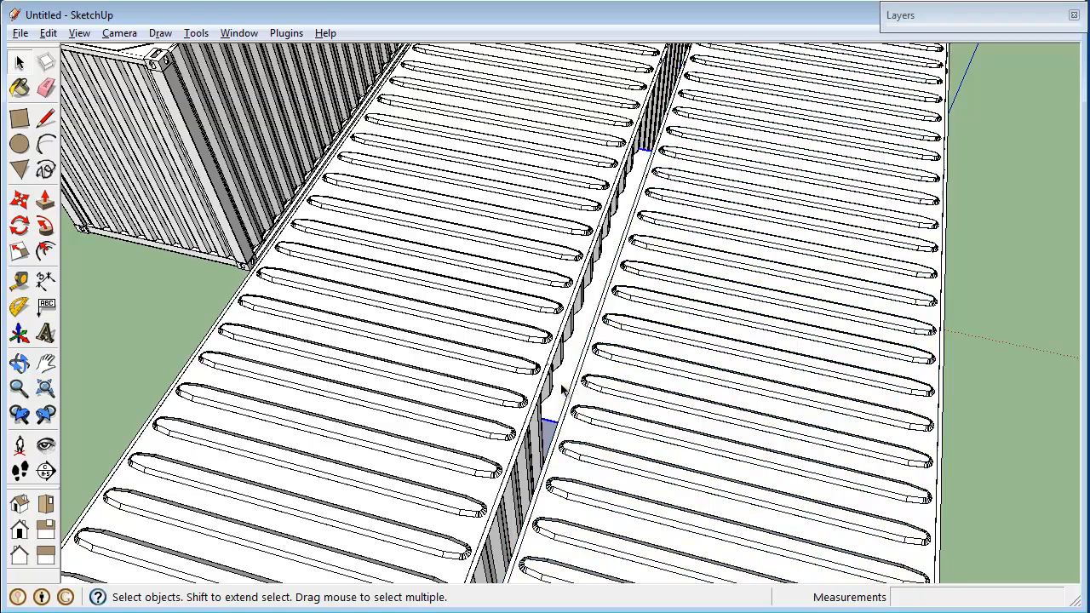
# Select the 20-foot container and review the overall arrangement of all three containers from several sides.
pyautogui.scroll(-10, 562, 389)
pyautogui.moveTo(562, 393); pyautogui.dragTo(622, 278, button='middle')
pyautogui.click(439, 325)
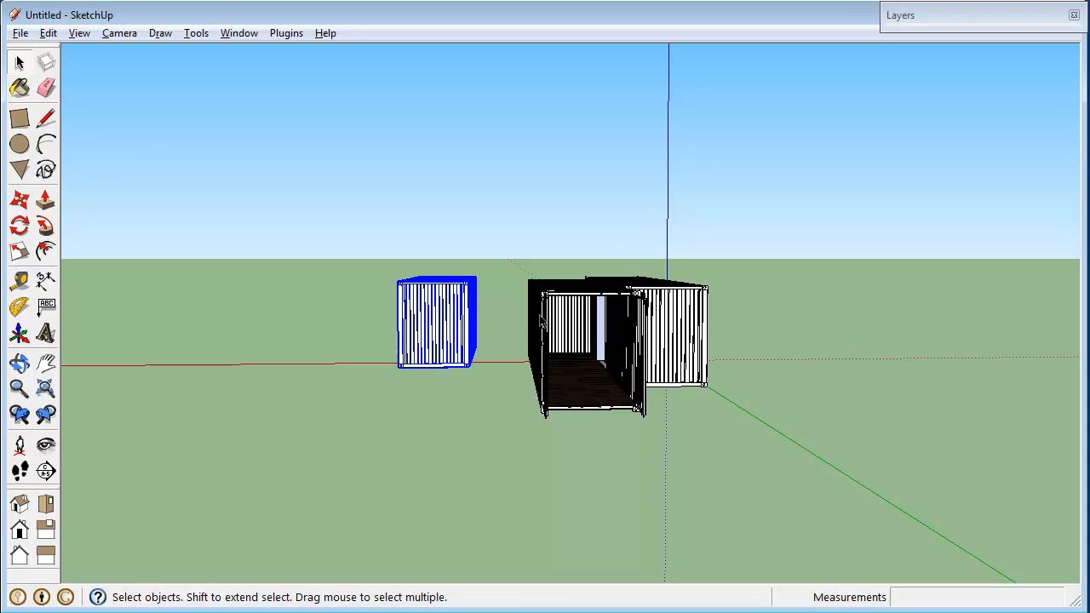
pyautogui.scroll(-3, 665, 298)
pyautogui.moveTo(618, 269); pyautogui.dragTo(817, 338, button='middle')
pyautogui.scroll(4, 544, 339)
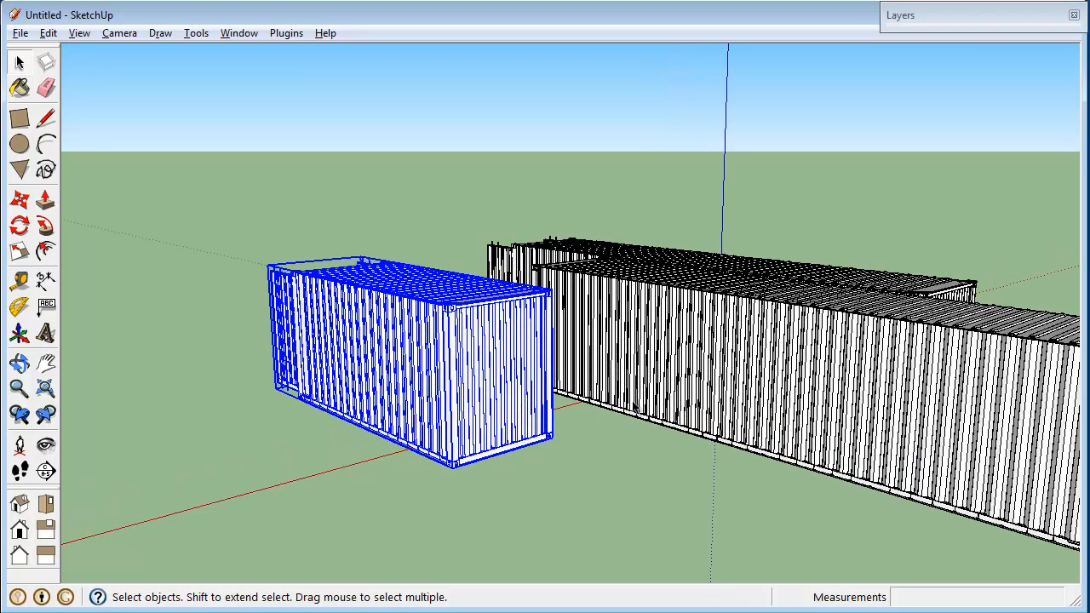
pyautogui.scroll(-3, 605, 384)
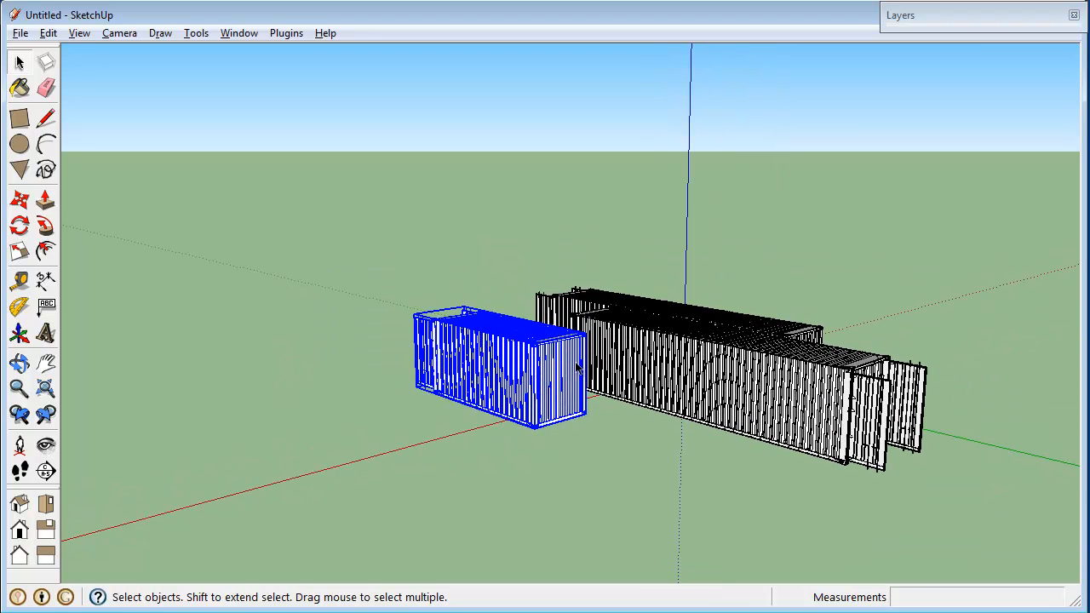
pyautogui.moveTo(817, 287); pyautogui.dragTo(625, 421, button='middle')
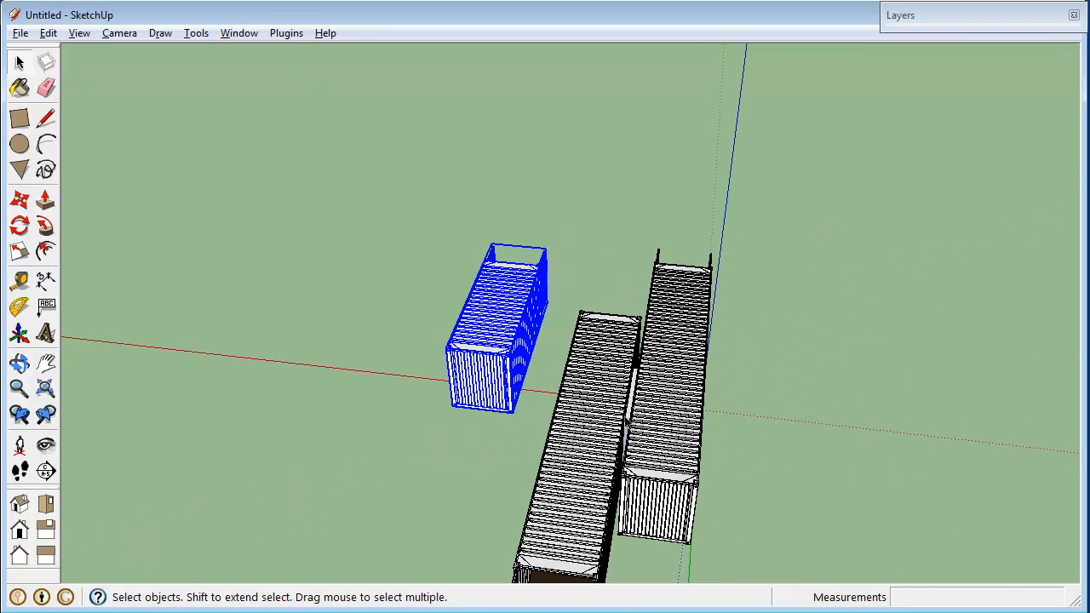
# Copy the opening frame from the passage along the red axis to the outer side wall of the adjoining 40-foot container.
pyautogui.hotkey('ctrl', 'shift', 'w')
pyautogui.moveTo(613, 398); pyautogui.dragTo(638, 418)
pyautogui.scroll(-2, 636, 417)
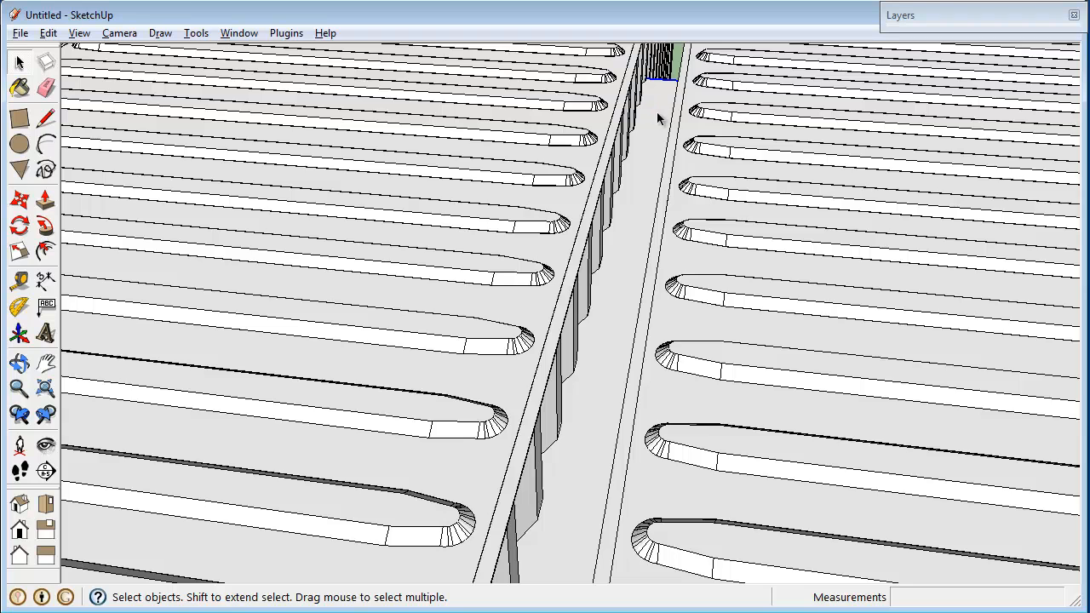
pyautogui.scroll(-6, 912, 165)
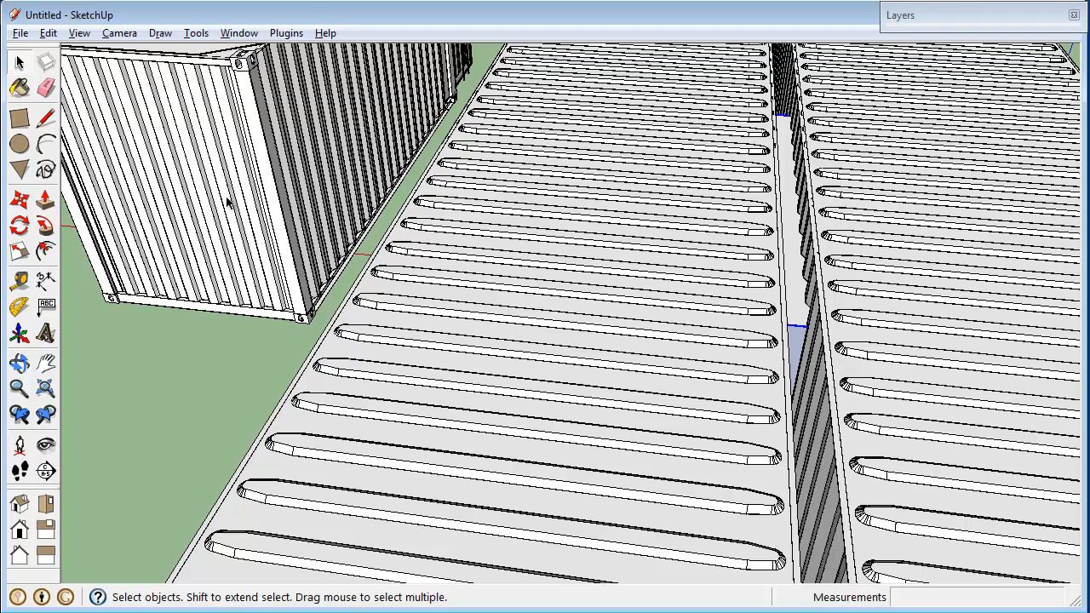
pyautogui.press('m')
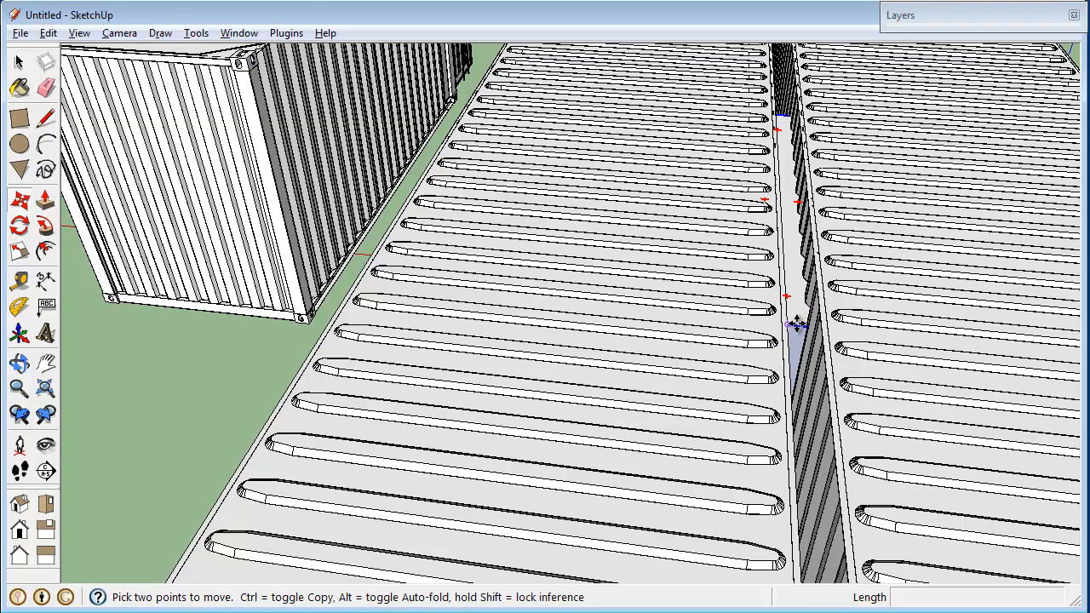
pyautogui.click(799, 324)
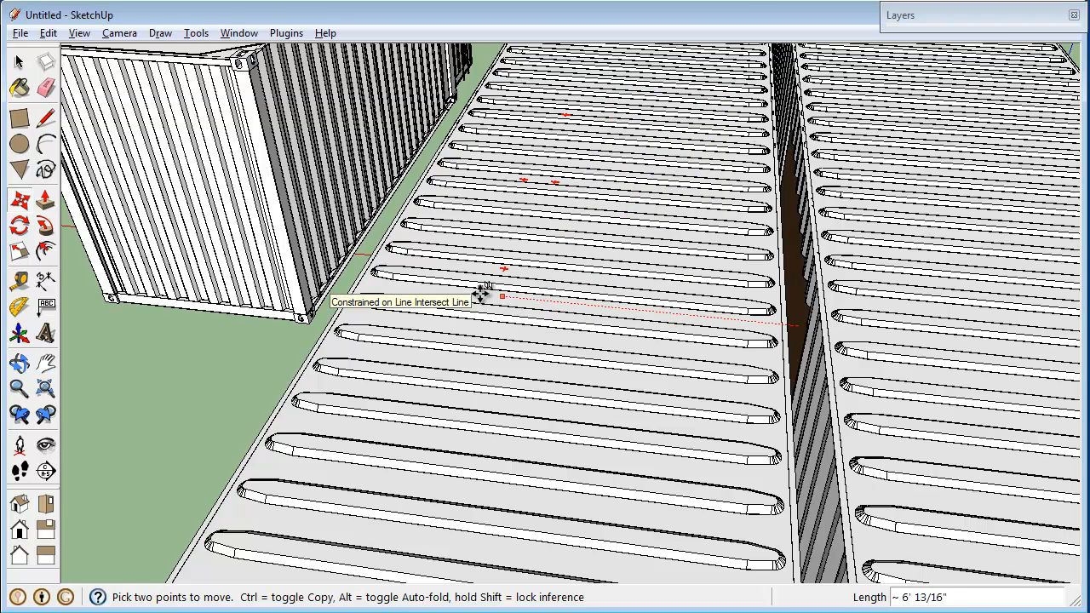
pyautogui.press('ctrl')
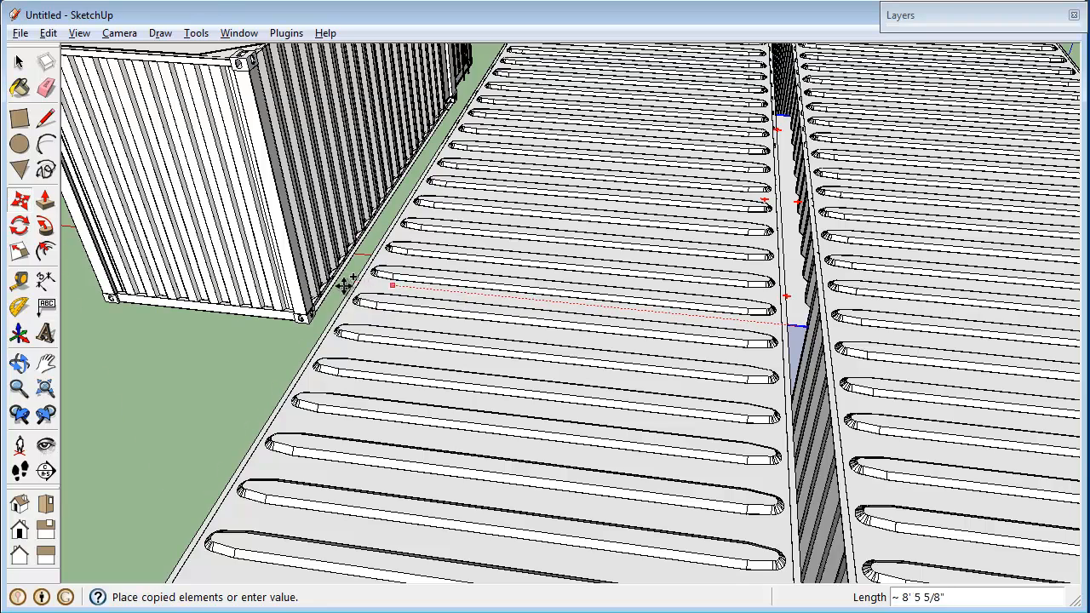
pyautogui.moveTo(364, 287); pyautogui.dragTo(502, 247, button='middle')
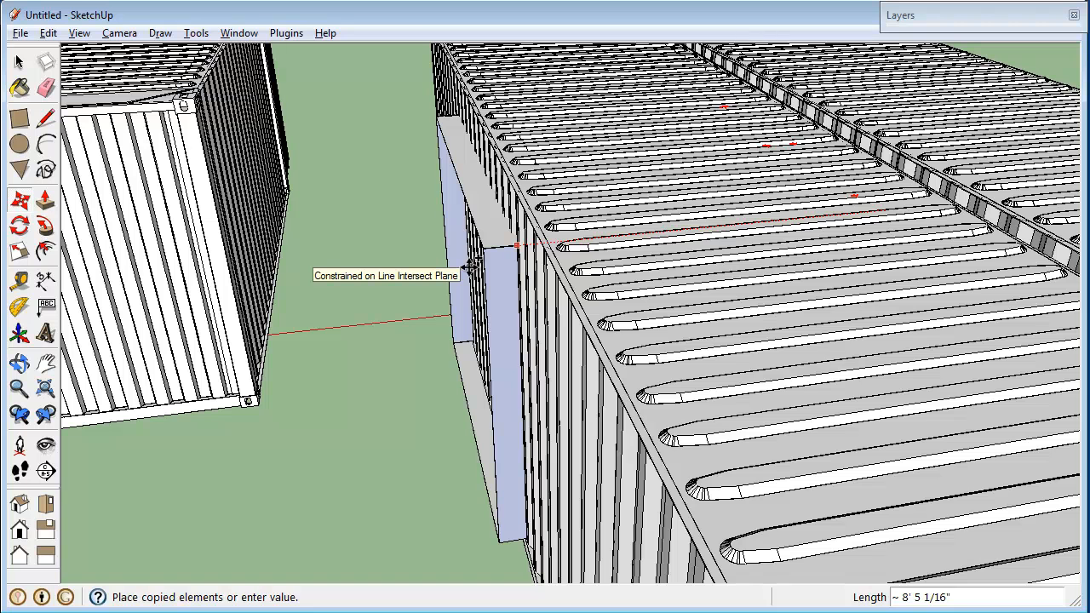
pyautogui.press('Return')
pyautogui.press('space')
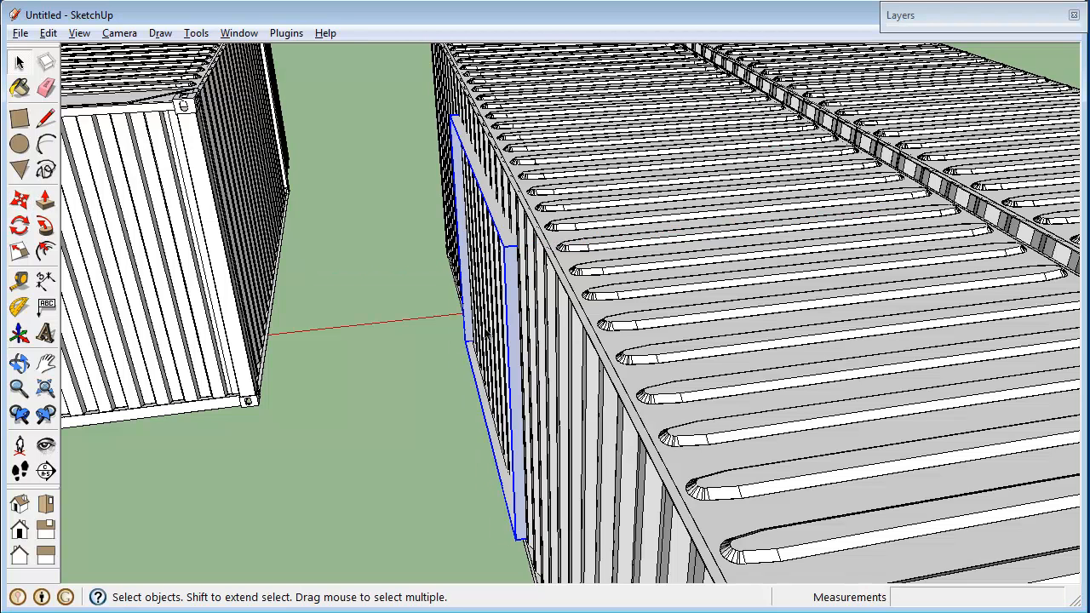
# Inspect the frame copy against the corrugated outer wall from outside, then select the 40-foot container it sits in.
pyautogui.scroll(5, 464, 392)
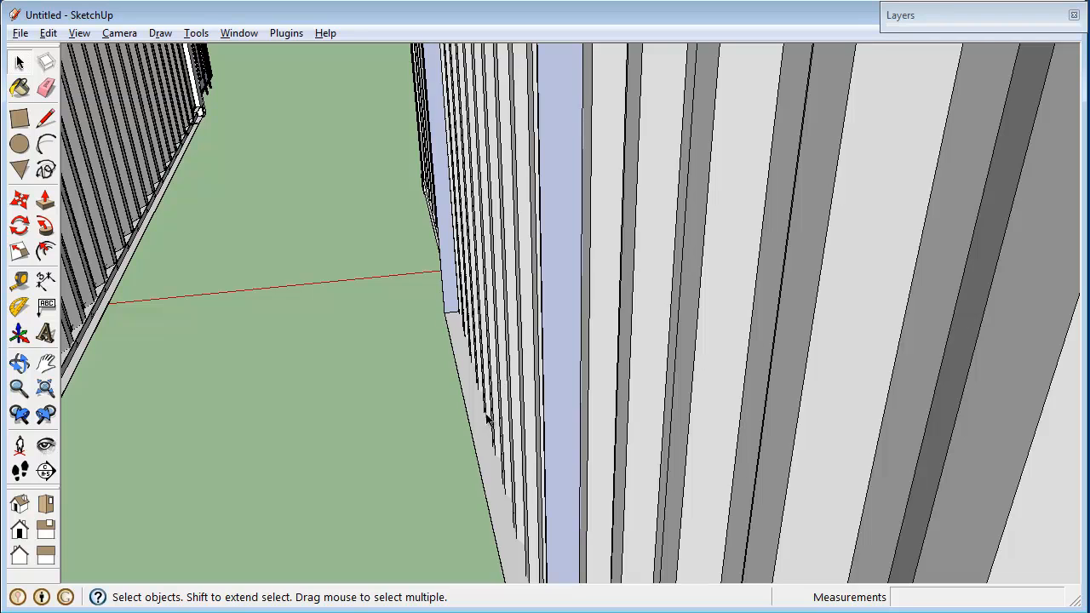
pyautogui.moveTo(514, 402); pyautogui.dragTo(822, 358, button='middle')
pyautogui.scroll(-5, 635, 394)
pyautogui.scroll(-2, 635, 393)
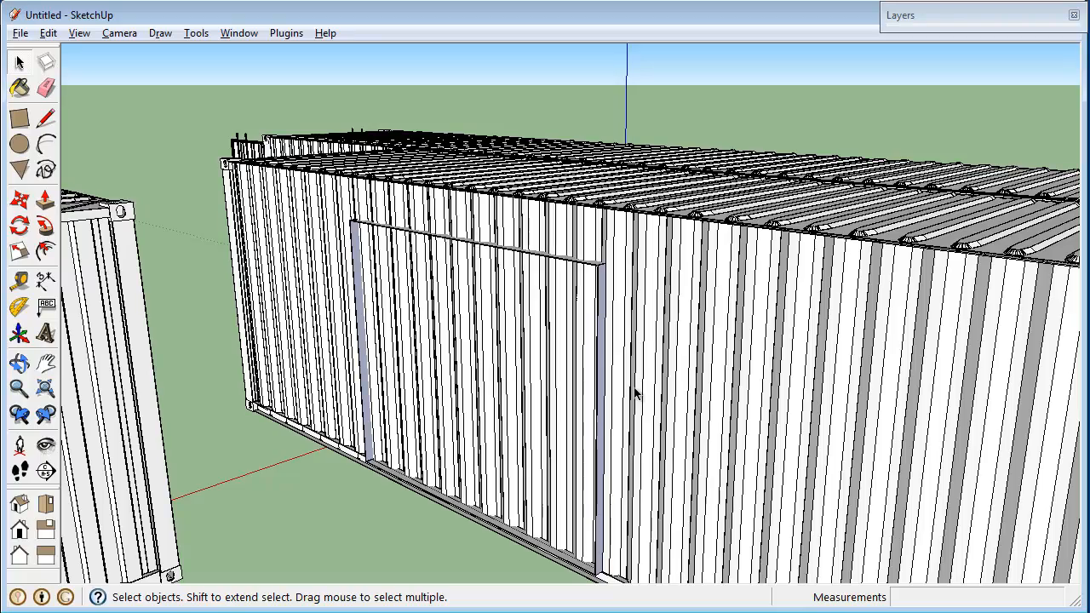
pyautogui.moveTo(730, 344); pyautogui.dragTo(491, 332, button='middle')
pyautogui.tripleClick(547, 331)
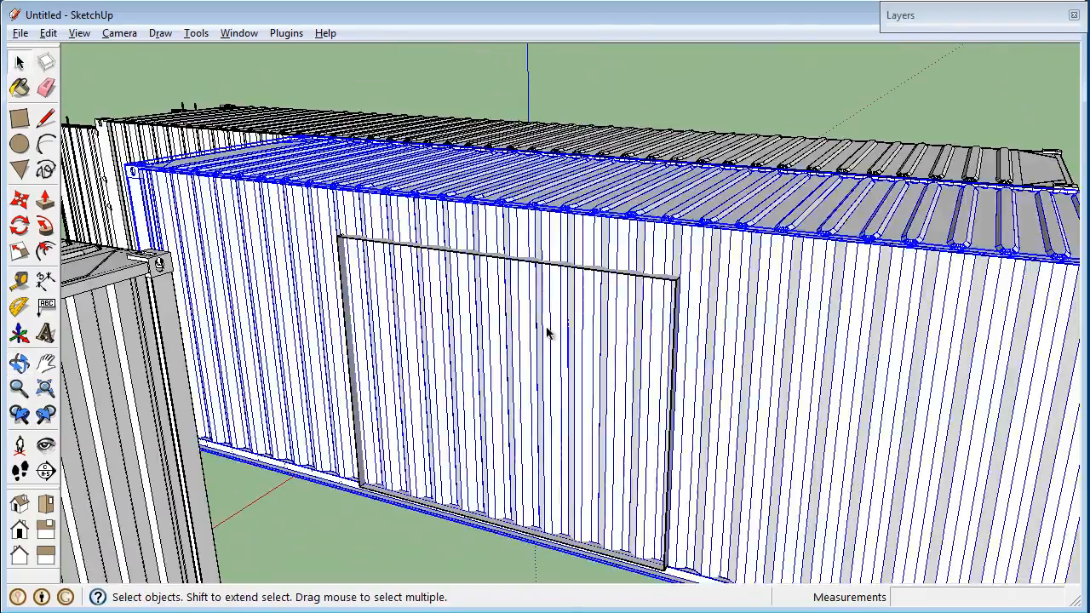
pyautogui.rightClick(768, 346)
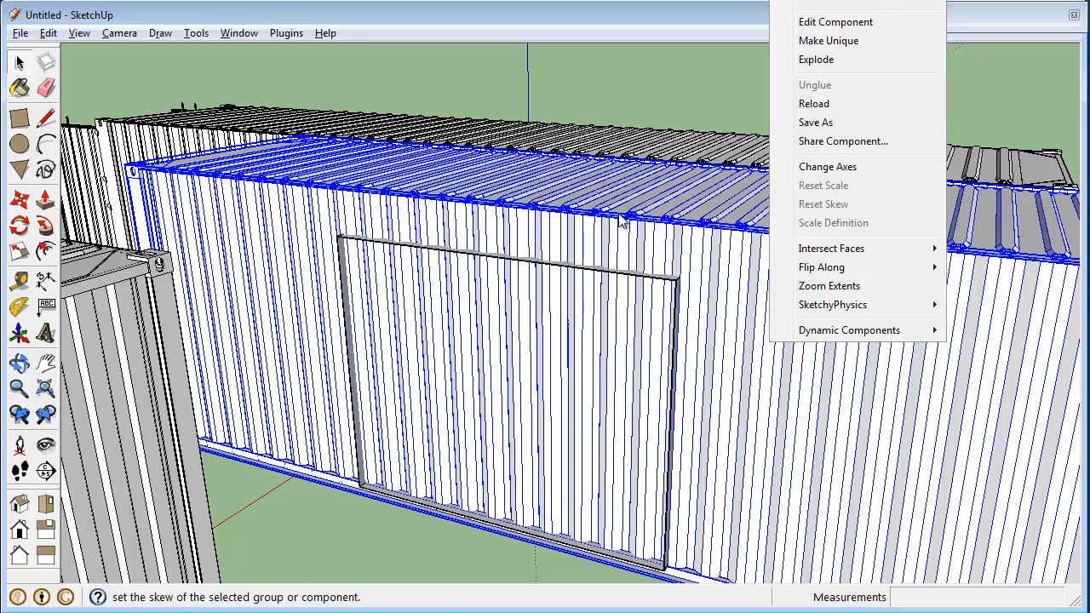
pyautogui.click(673, 59)
pyautogui.click(667, 155)
pyautogui.click(673, 204)
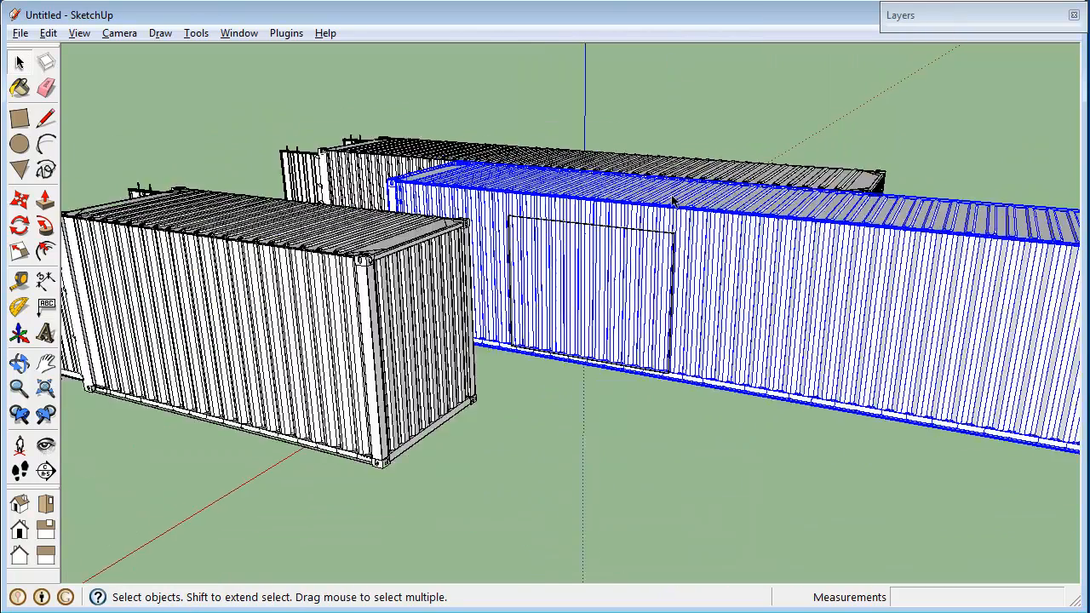
# View the two 40-foot containers from several sides, selecting each one in turn to tell the component instances apart.
pyautogui.scroll(-2, 672, 200)
pyautogui.moveTo(951, 248); pyautogui.dragTo(762, 198, button='middle')
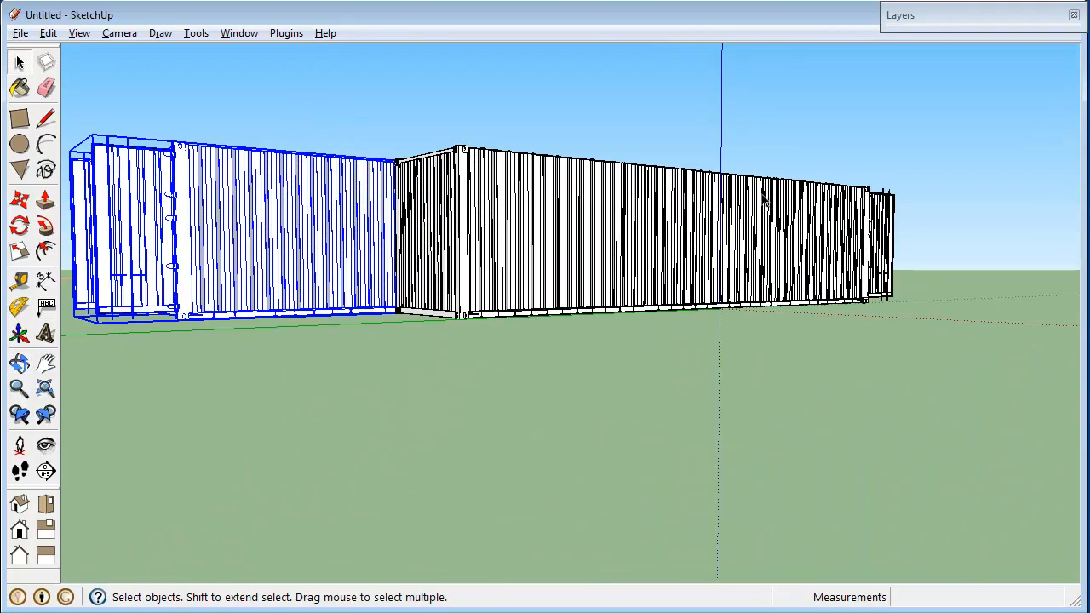
pyautogui.click(641, 230)
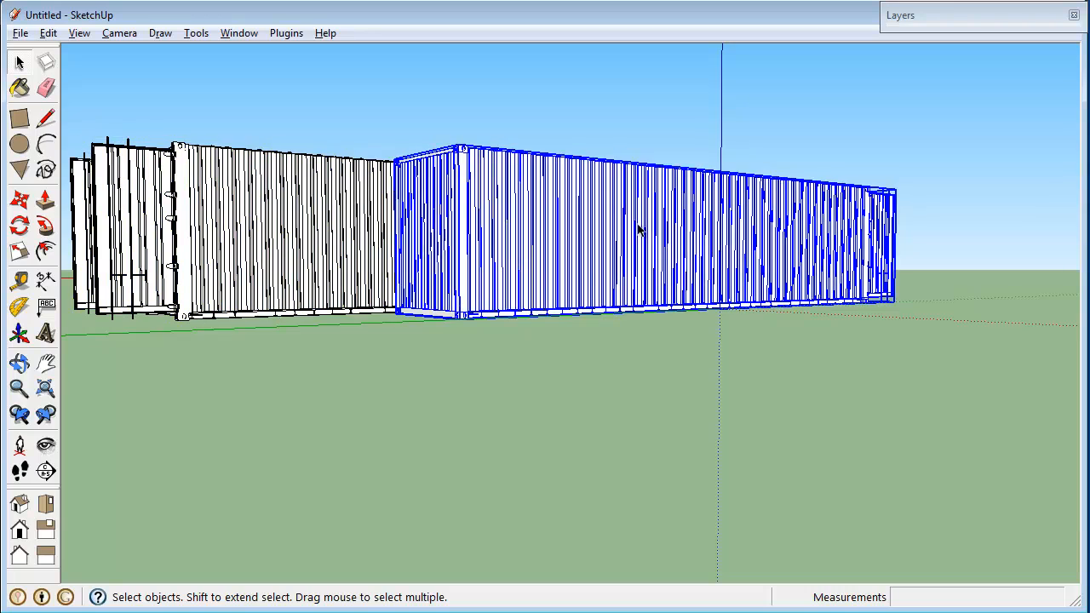
pyautogui.moveTo(266, 213); pyautogui.dragTo(630, 203, button='middle')
pyautogui.click(597, 184)
pyautogui.moveTo(653, 149); pyautogui.dragTo(784, 292, button='middle')
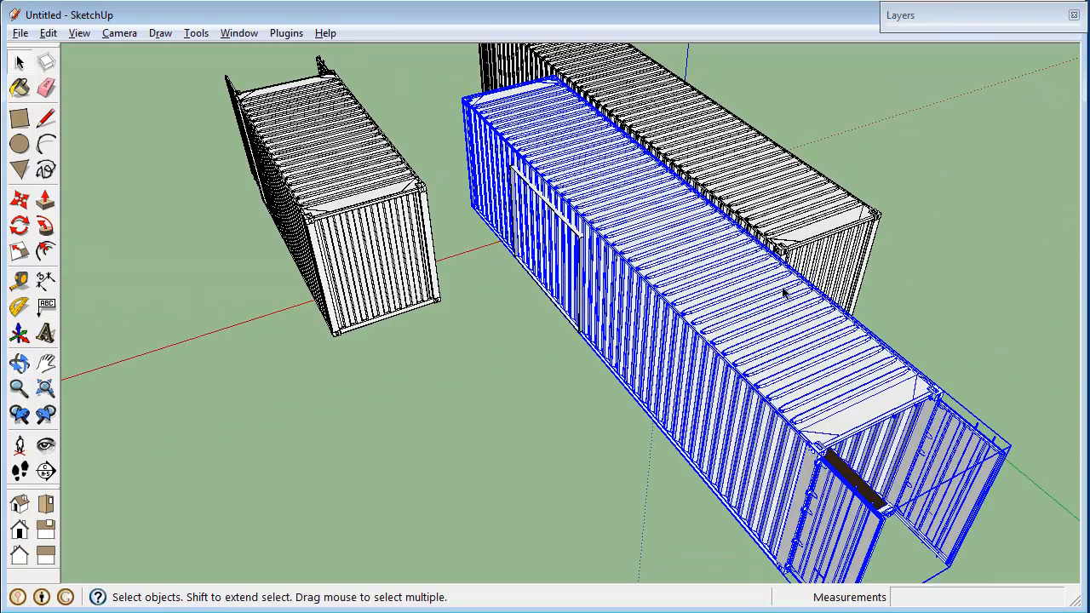
pyautogui.click(821, 198)
pyautogui.click(747, 313)
# Make the 40-foot container with the new outer frame a unique component.
pyautogui.rightClick(742, 300)
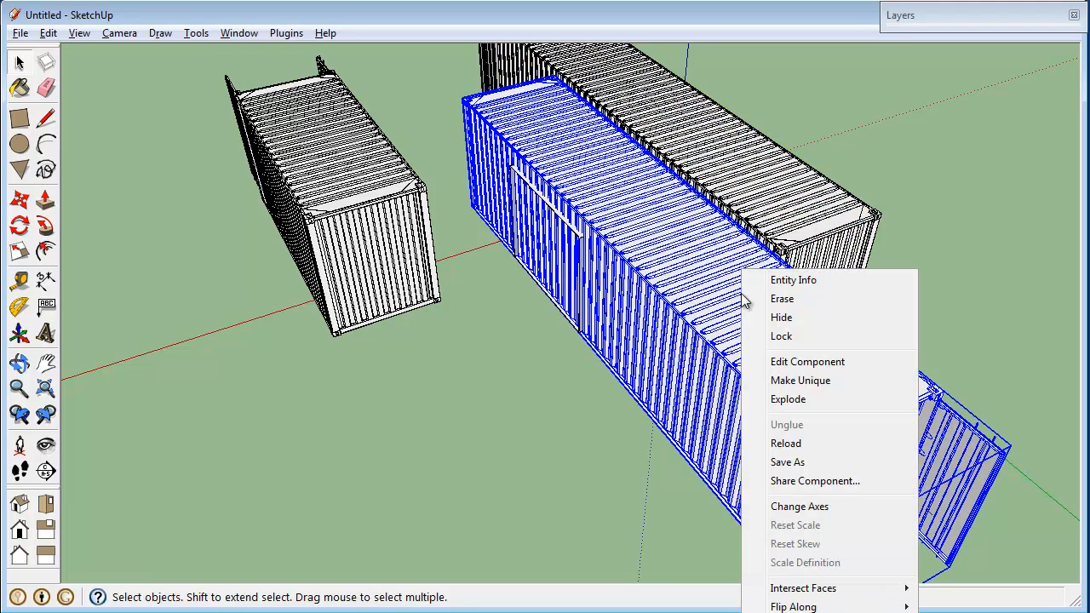
pyautogui.click(838, 380)
pyautogui.click(459, 445)
pyautogui.click(763, 361)
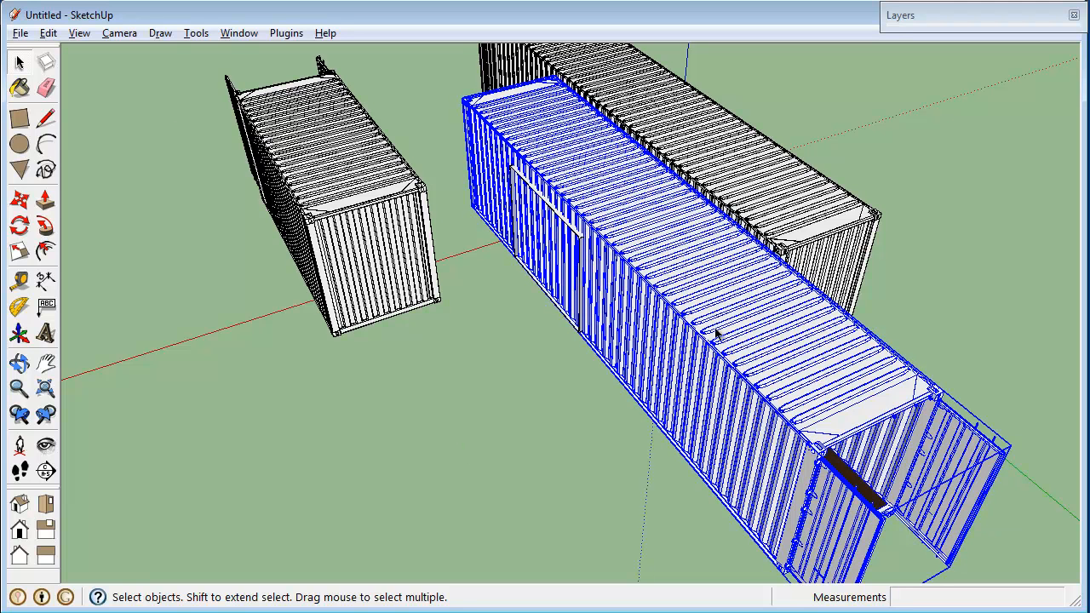
# Check the in-model component list for the separate 40-foot container definitions, then select the other 40-foot container.
pyautogui.click(239, 33)
pyautogui.click(277, 117)
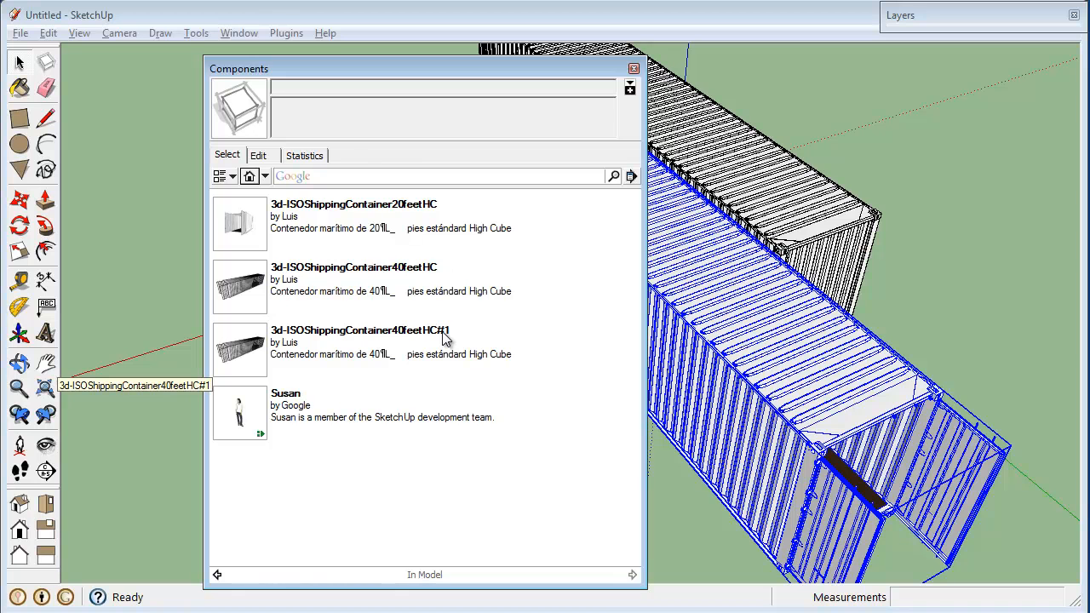
pyautogui.click(634, 69)
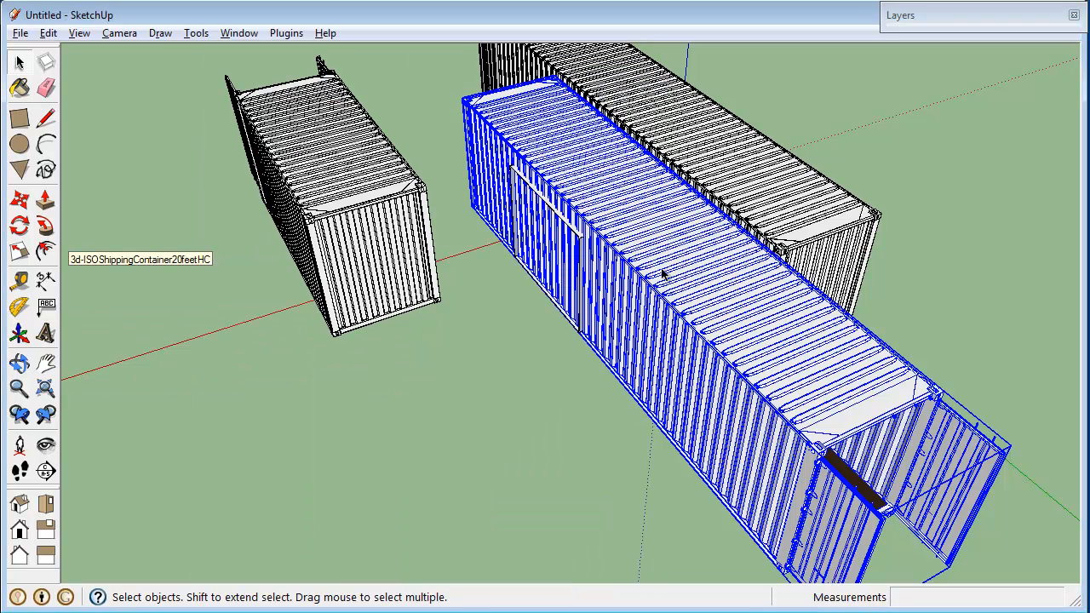
pyautogui.click(812, 186)
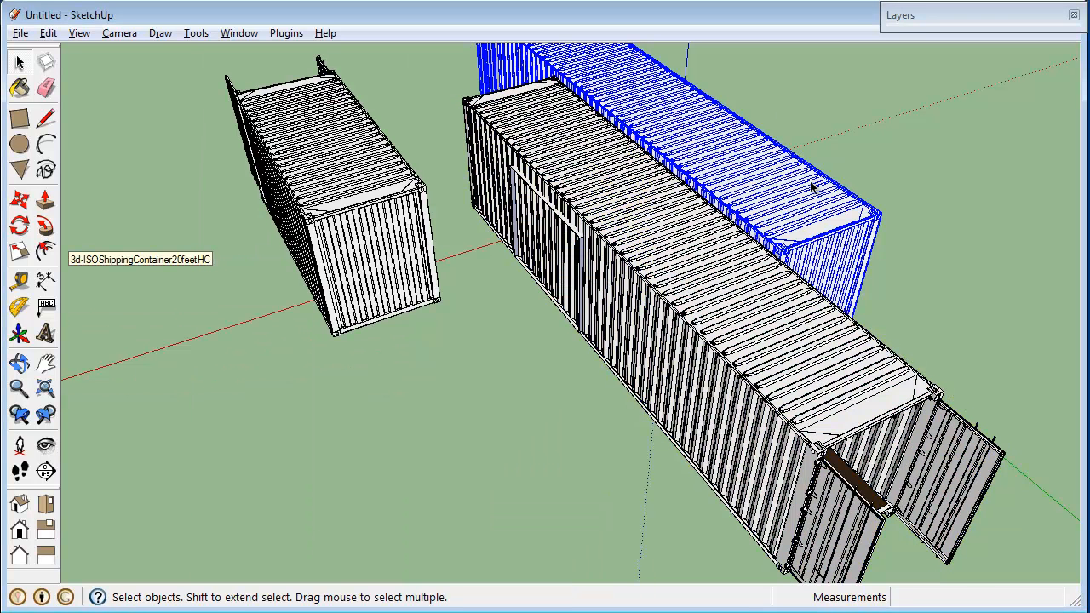
# Open the unique 40-foot container for editing, down to the group of its outer corrugated side wall.
pyautogui.rightClick(721, 308)
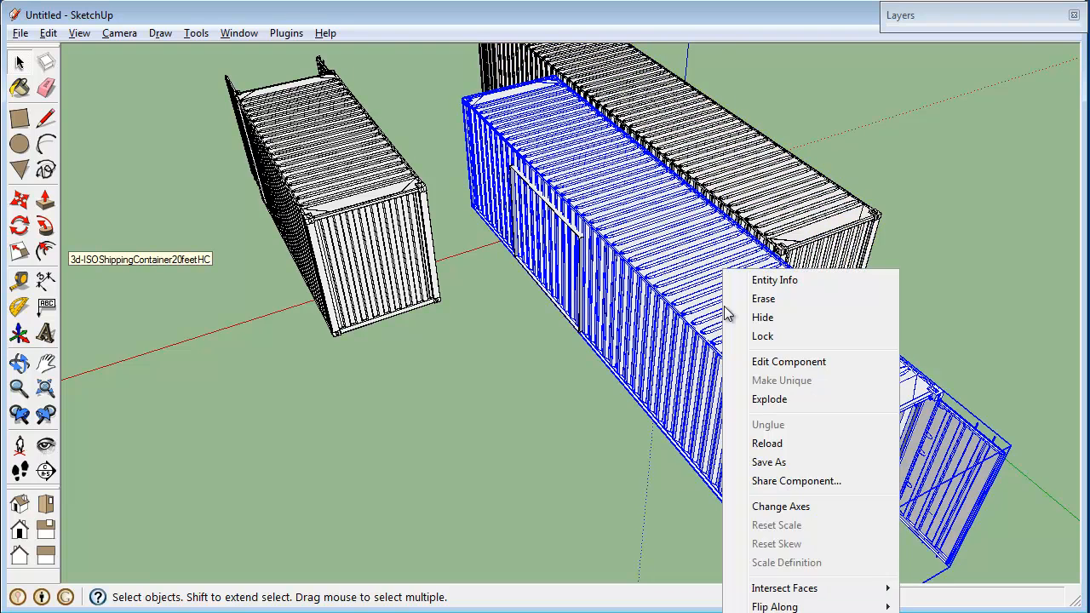
pyautogui.click(792, 363)
pyautogui.click(691, 408)
pyautogui.rightClick(694, 405)
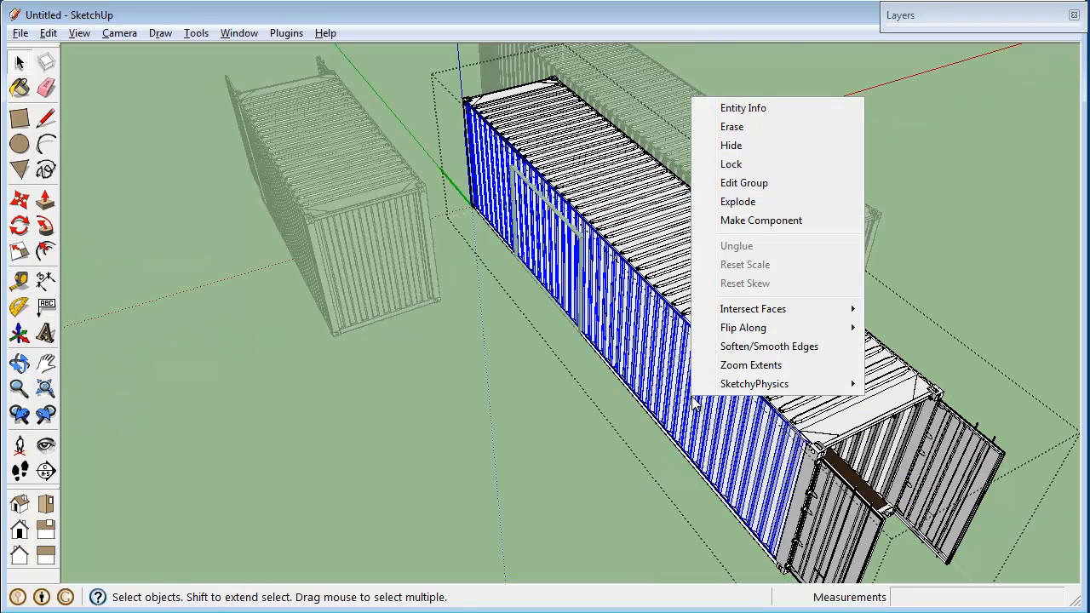
pyautogui.click(734, 183)
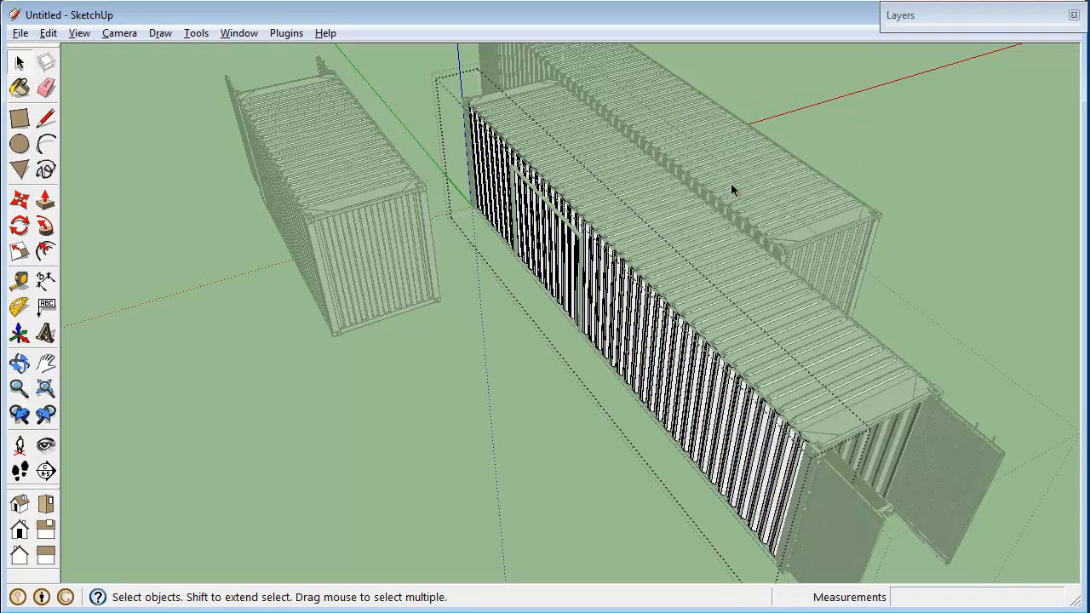
# Select all connected geometry of the corrugated side wall and intersect its faces with the model.
pyautogui.click(637, 334)
pyautogui.rightClick(637, 332)
pyautogui.moveTo(743, 406)
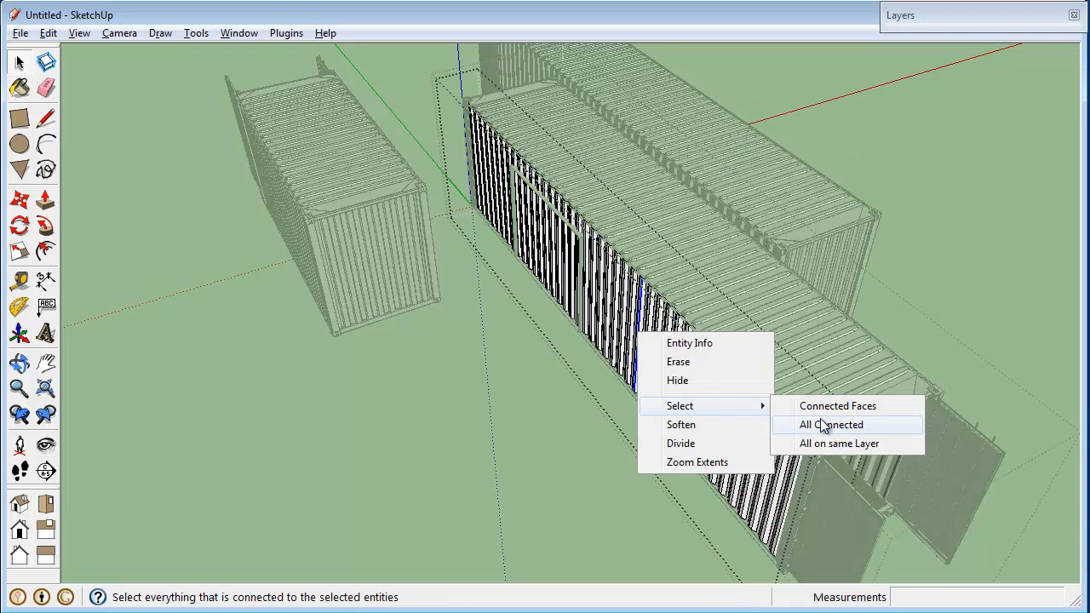
pyautogui.click(818, 424)
pyautogui.rightClick(695, 374)
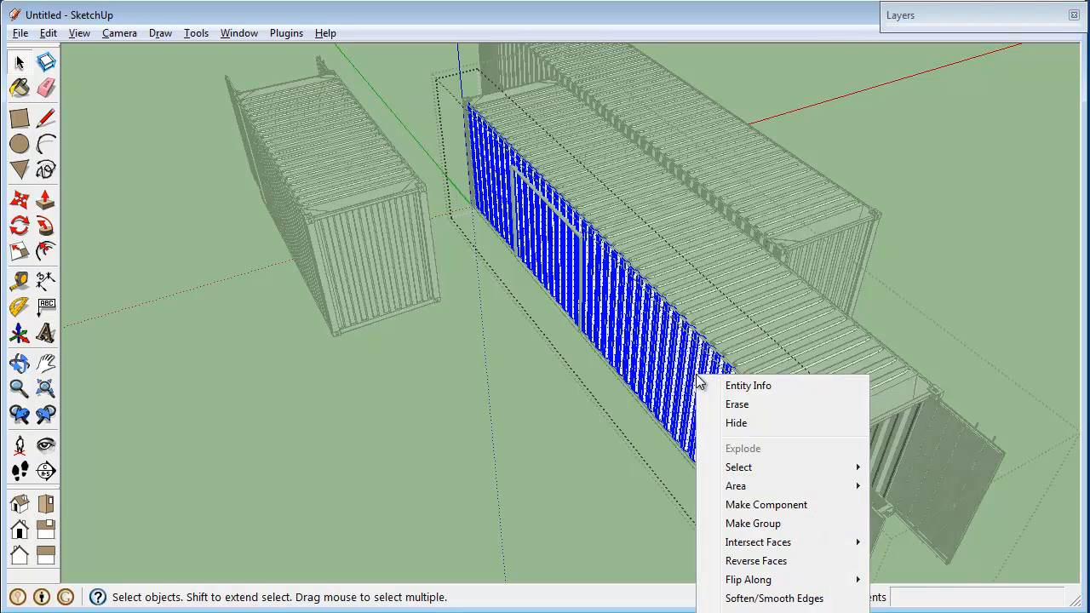
pyautogui.moveTo(833, 543)
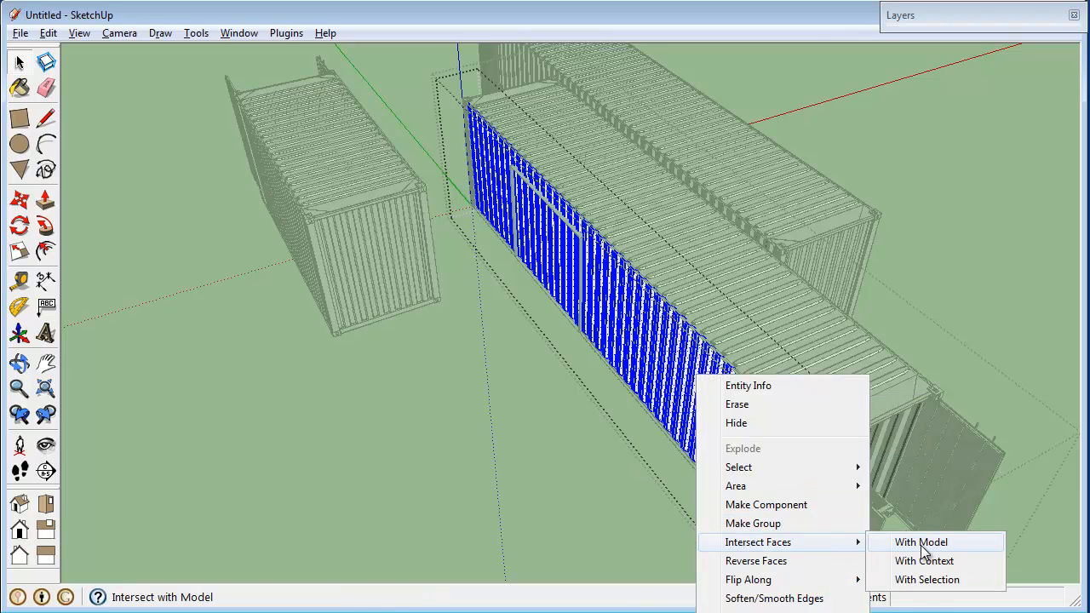
pyautogui.click(921, 545)
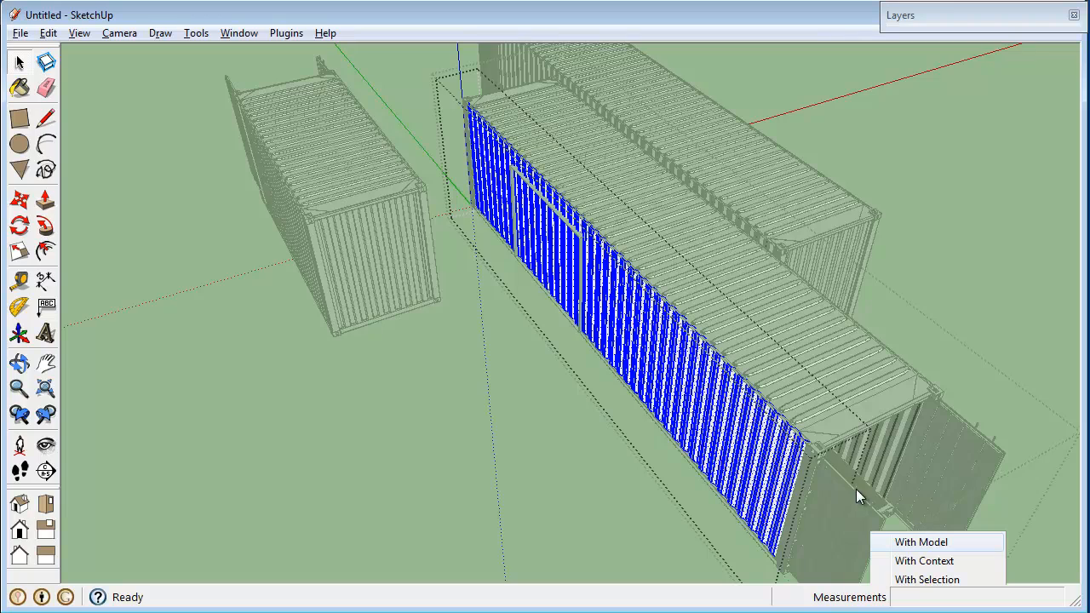
# Delete the corrugated wall geometry enclosed by the frame to cut the outer opening.
pyautogui.click(558, 268)
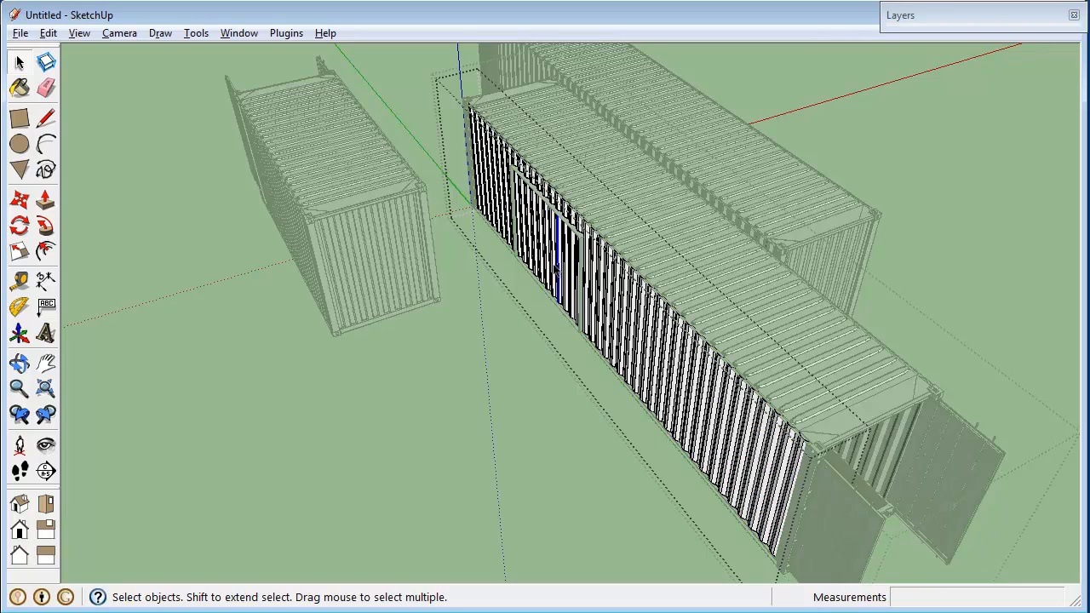
pyautogui.moveTo(504, 307); pyautogui.dragTo(656, 250, button='middle')
pyautogui.scroll(5, 548, 219)
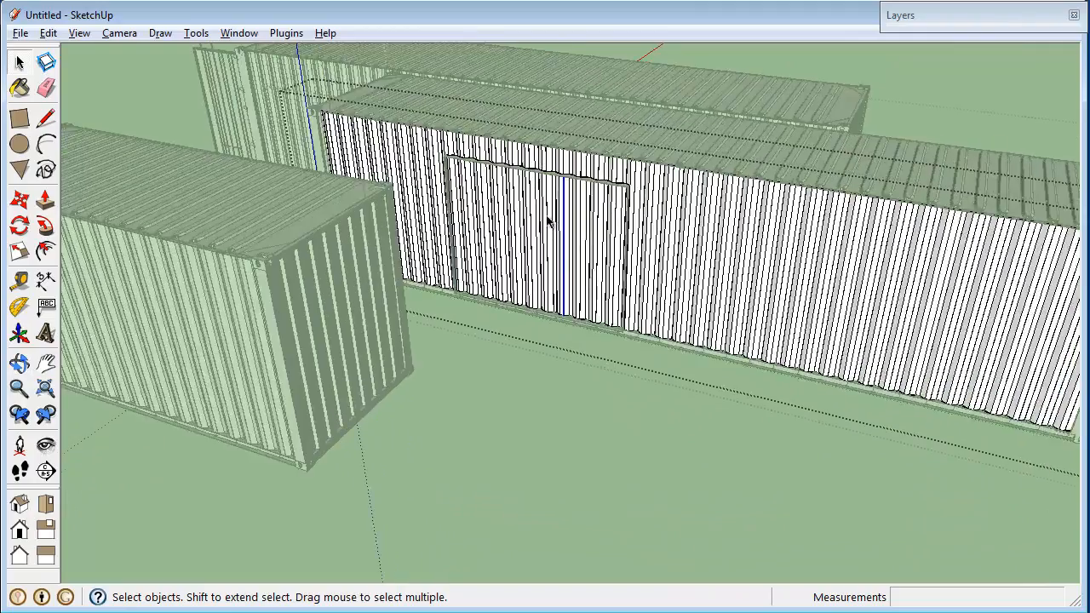
pyautogui.moveTo(419, 160); pyautogui.dragTo(605, 305)
pyautogui.moveTo(534, 254); pyautogui.dragTo(422, 216)
pyautogui.press('Delete')
pyautogui.press('Delete')
pyautogui.moveTo(597, 276); pyautogui.dragTo(596, 277)
pyautogui.press('Delete')
# Delete the leftover narrow wall strip and its edge along the vertical side of the frame.
pyautogui.click(420, 283)
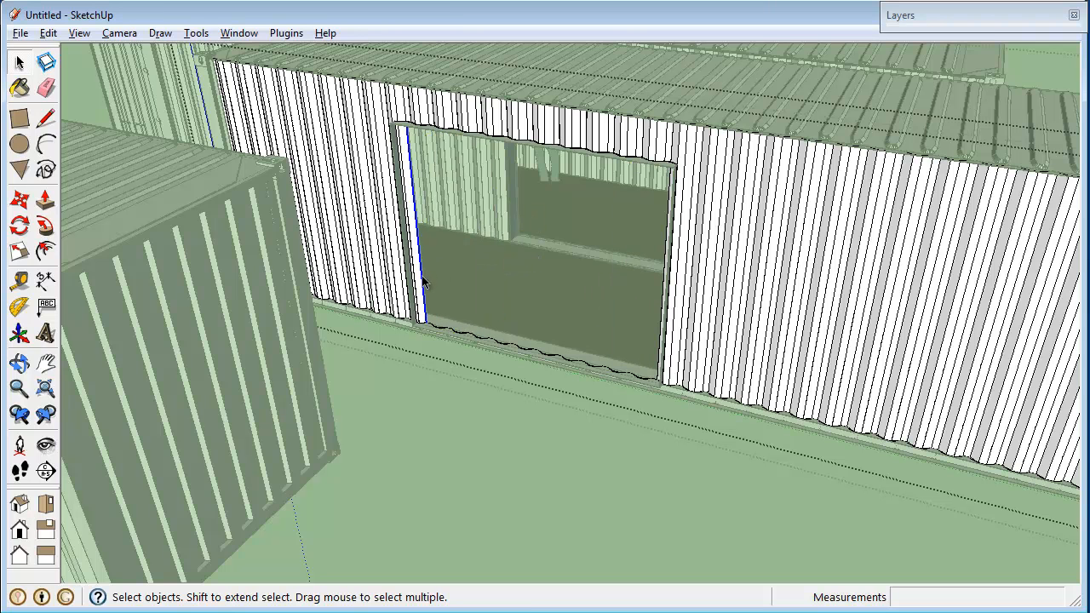
pyautogui.scroll(5, 424, 294)
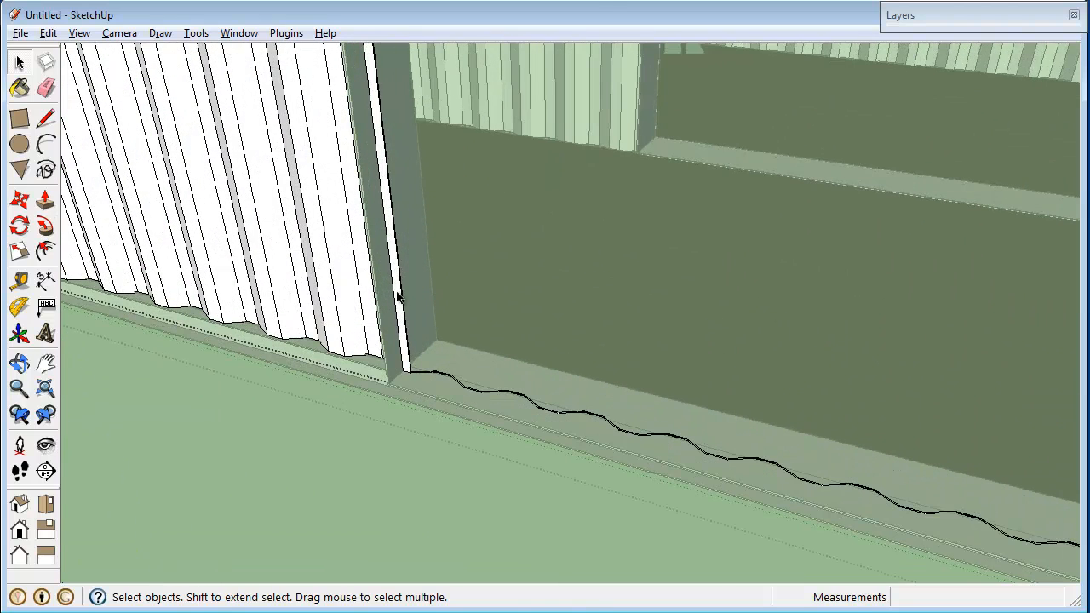
pyautogui.click(402, 292)
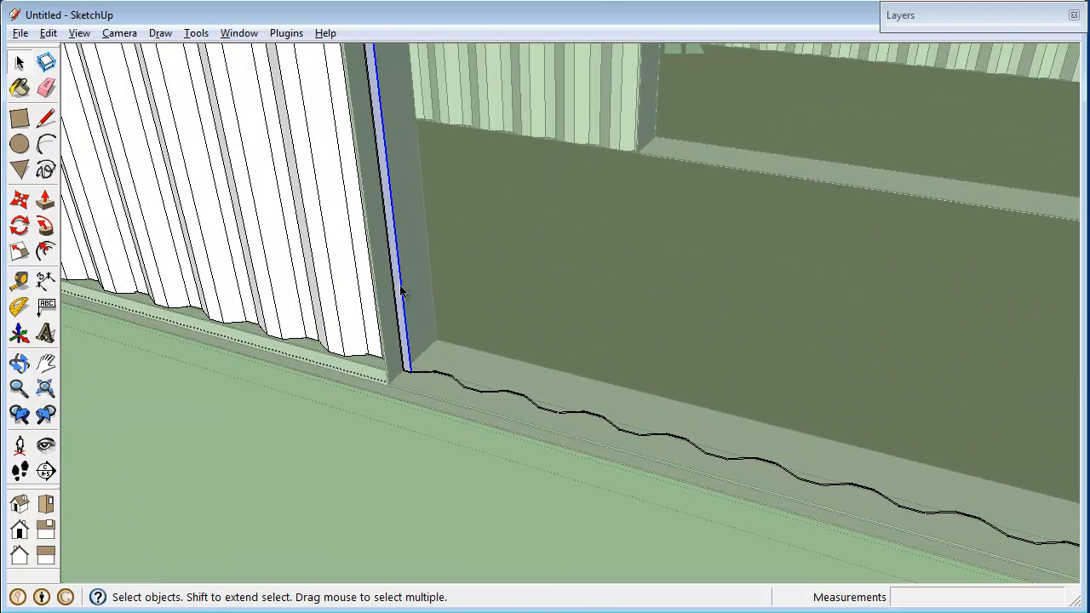
pyautogui.moveTo(399, 284); pyautogui.dragTo(793, 370, button='middle')
pyautogui.scroll(5, 849, 247)
pyautogui.click(849, 231)
pyautogui.press('Delete')
pyautogui.click(847, 229)
pyautogui.press('Delete')
# Leave wall editing and examine the new outer opening and the passage beyond it from outside the container.
pyautogui.scroll(-1, 838, 228)
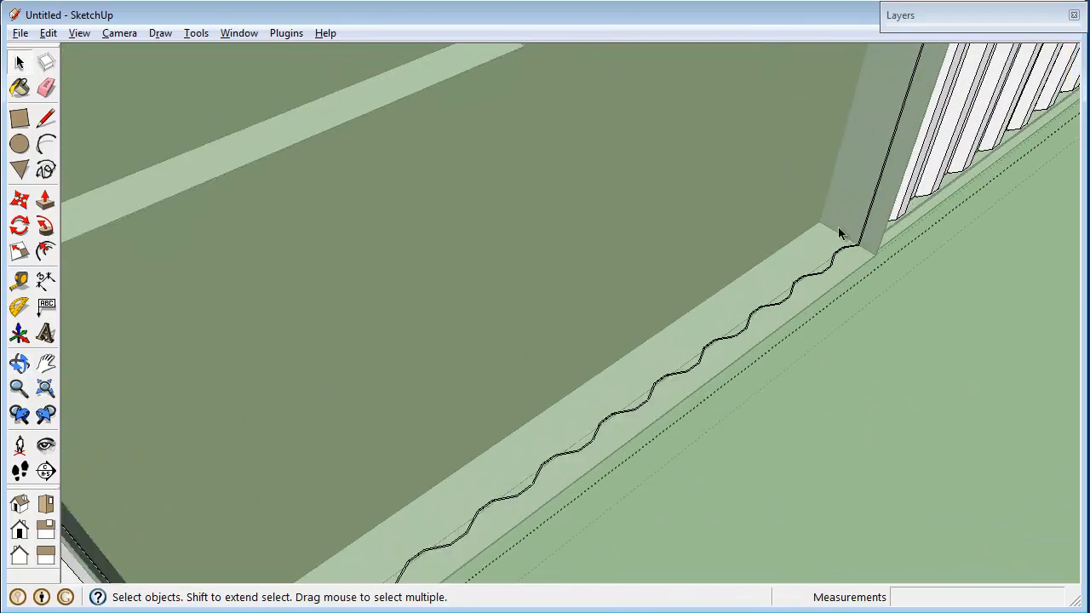
pyautogui.scroll(-6, 839, 231)
pyautogui.moveTo(966, 250); pyautogui.dragTo(730, 281, button='middle')
pyautogui.scroll(5, 664, 178)
pyautogui.scroll(-5, 639, 370)
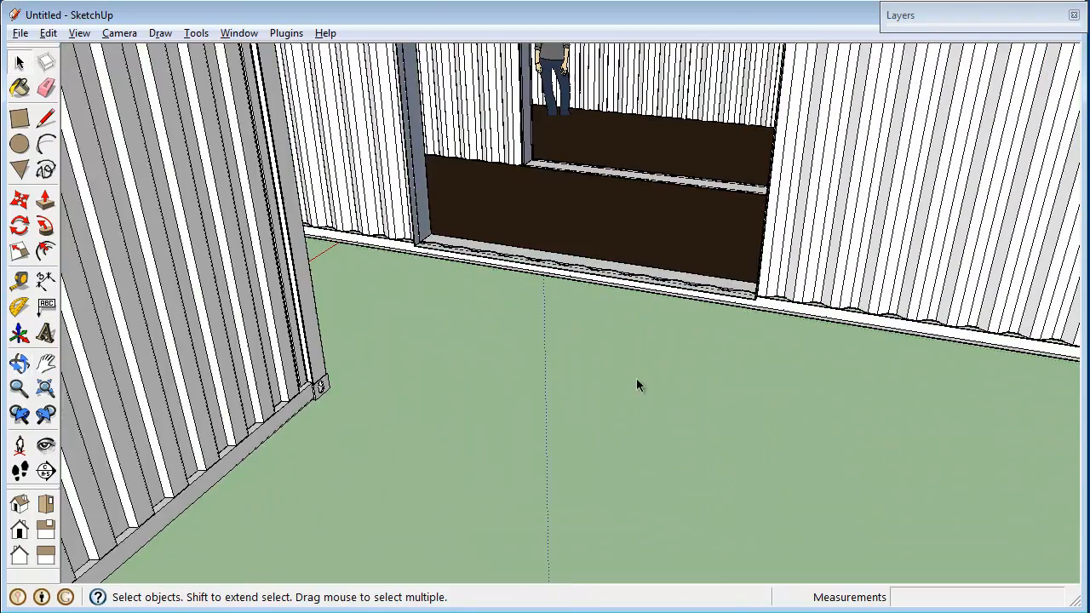
pyautogui.moveTo(638, 406); pyautogui.dragTo(554, 389, button='middle')
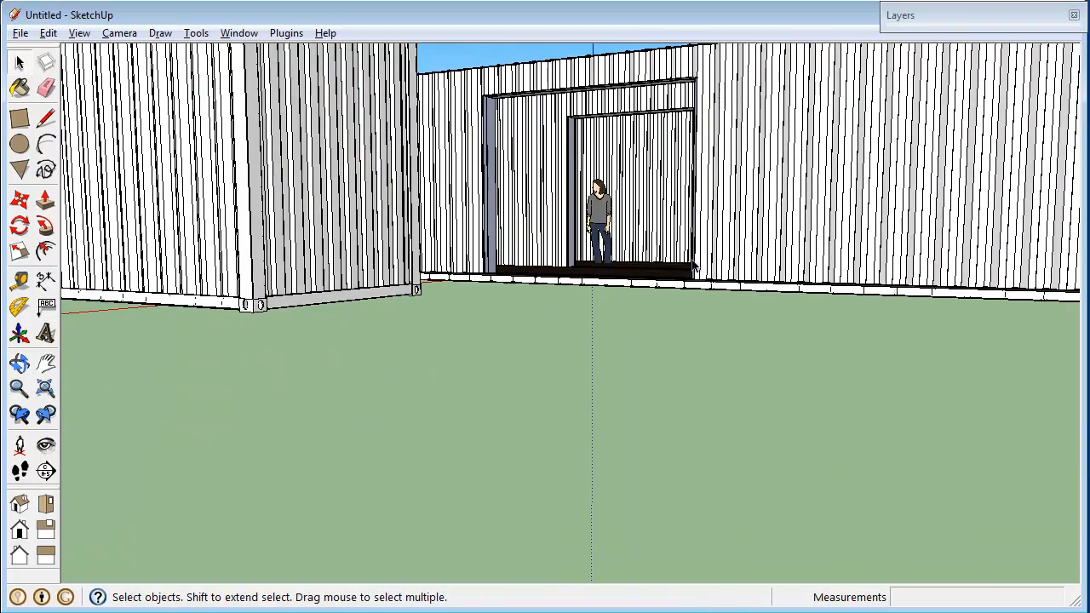
# Move the outer opening frame along the red axis so it projects about 7 15/16" further out of the container wall.
pyautogui.moveTo(346, 222); pyautogui.dragTo(417, 400, button='middle')
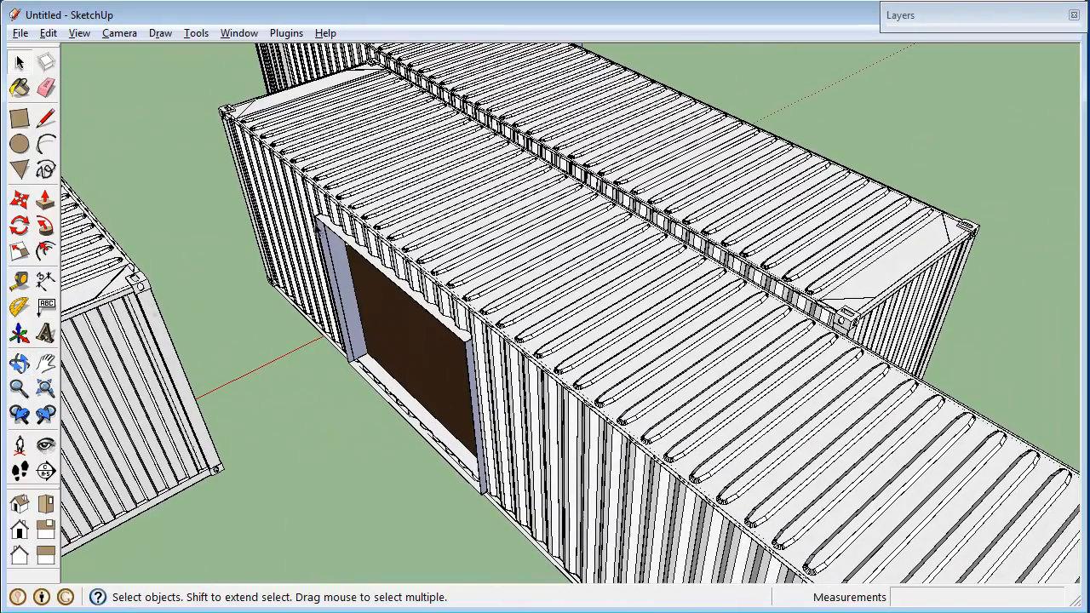
pyautogui.click(331, 231)
pyautogui.press('m')
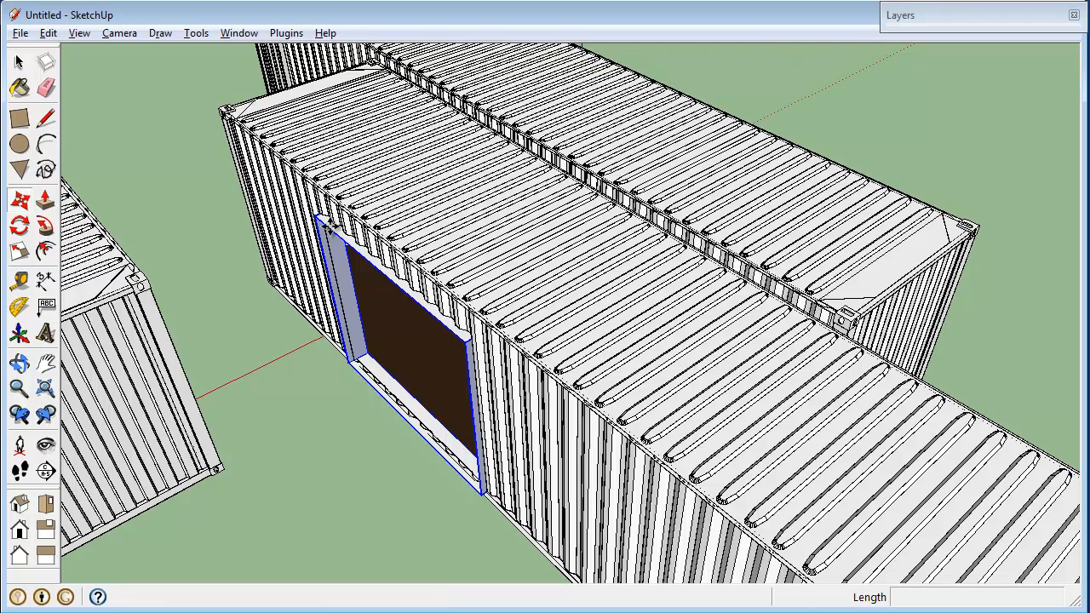
pyautogui.click(329, 224)
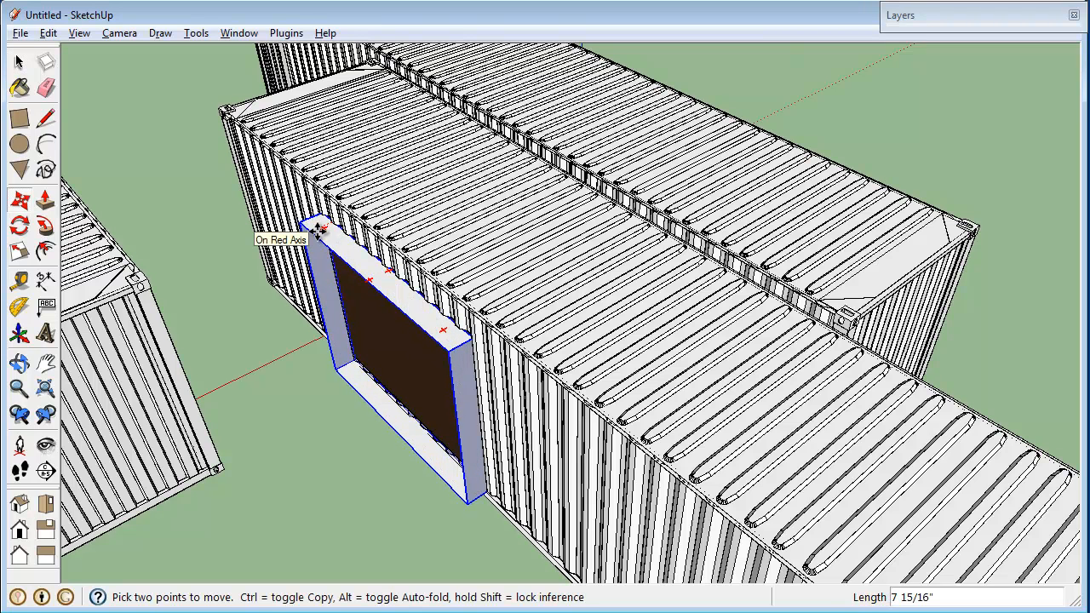
pyautogui.click(317, 228)
pyautogui.press('space')
# Move the short container against the long container's side so that it covers the projecting frame.
pyautogui.click(136, 300)
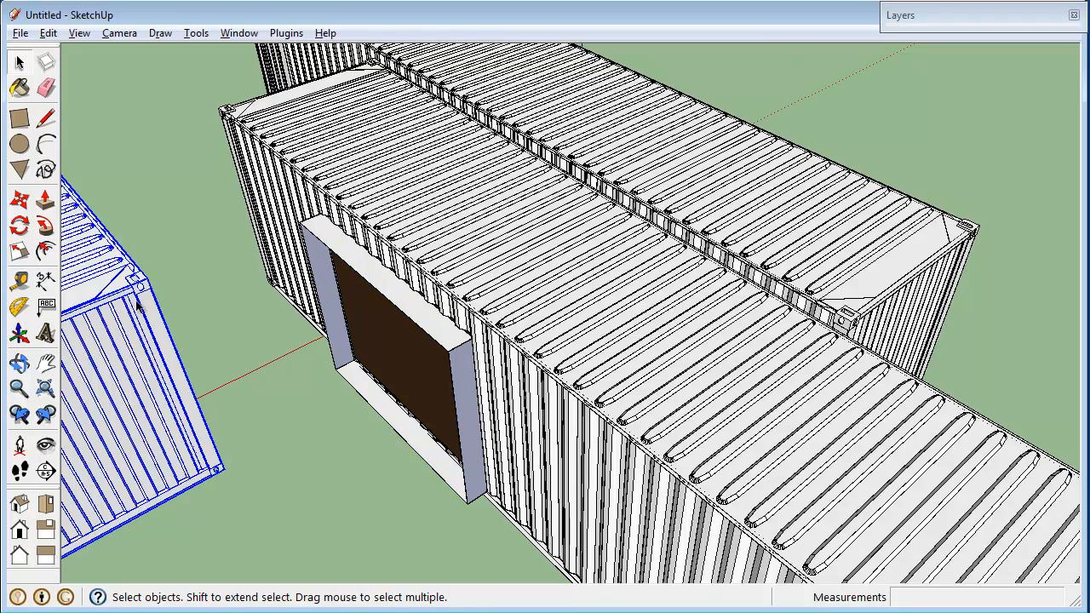
pyautogui.press('m')
pyautogui.click(149, 279)
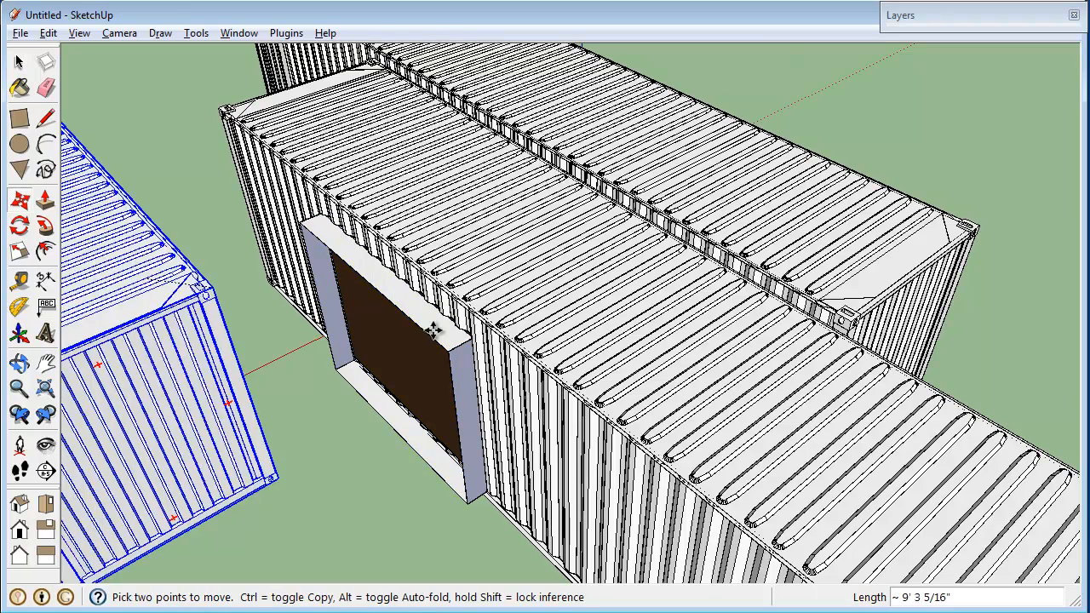
pyautogui.click(490, 335)
pyautogui.press('space')
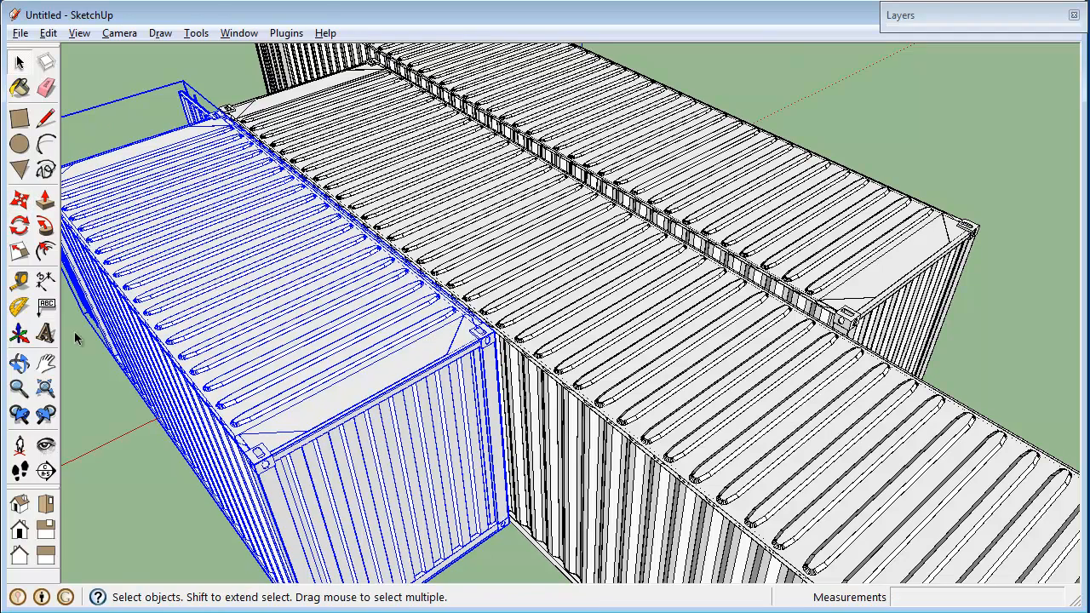
# Open the short container's corrugated side wall for editing, select all its connected geometry and intersect its faces with the model.
pyautogui.moveTo(177, 393); pyautogui.dragTo(553, 366, button='middle')
pyautogui.rightClick(474, 330)
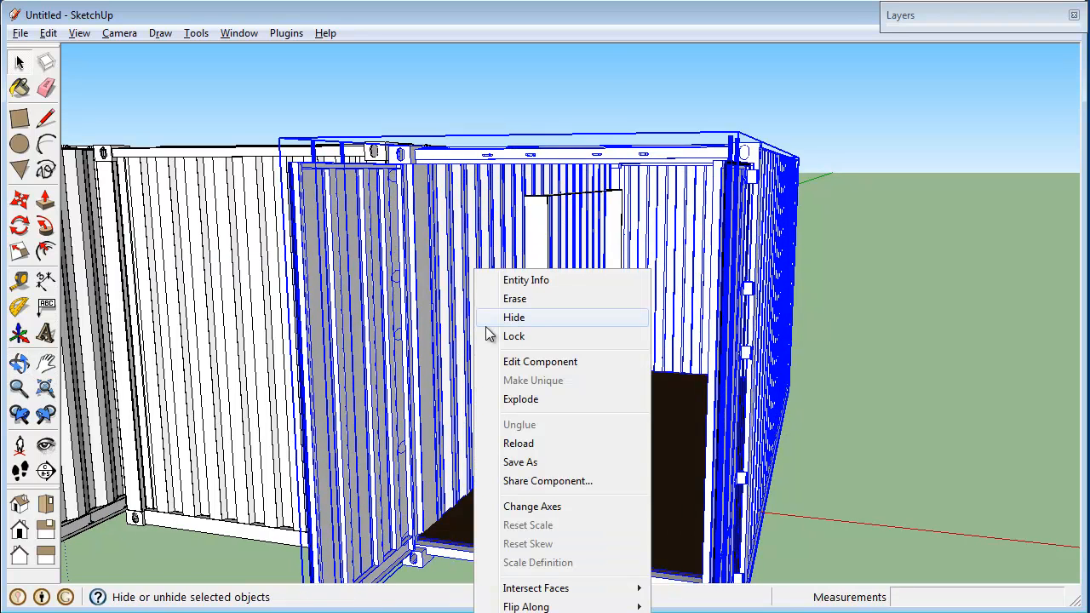
pyautogui.click(519, 363)
pyautogui.rightClick(503, 345)
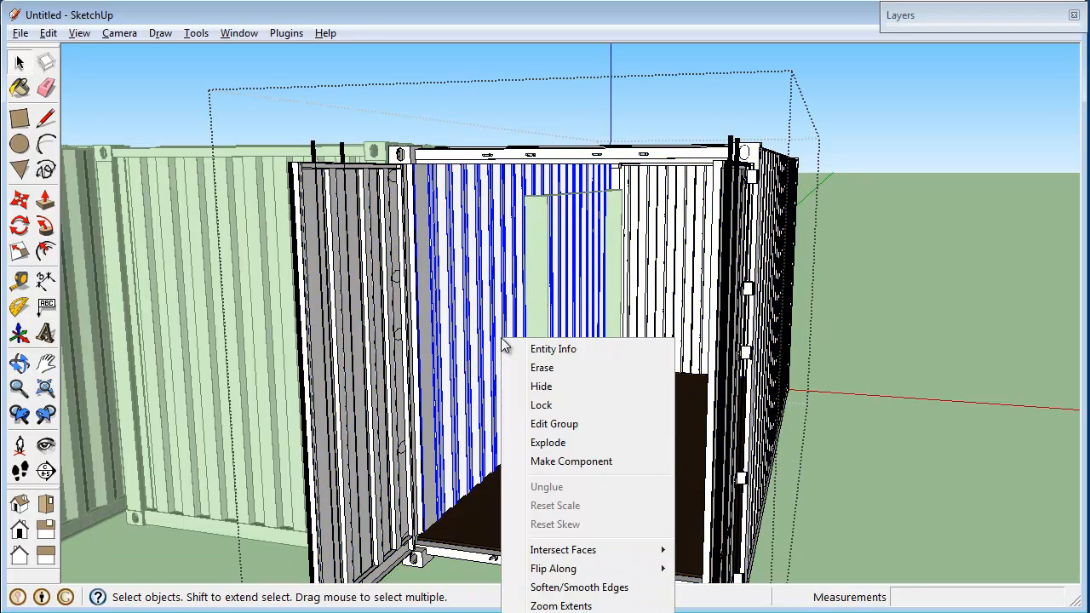
pyautogui.click(584, 425)
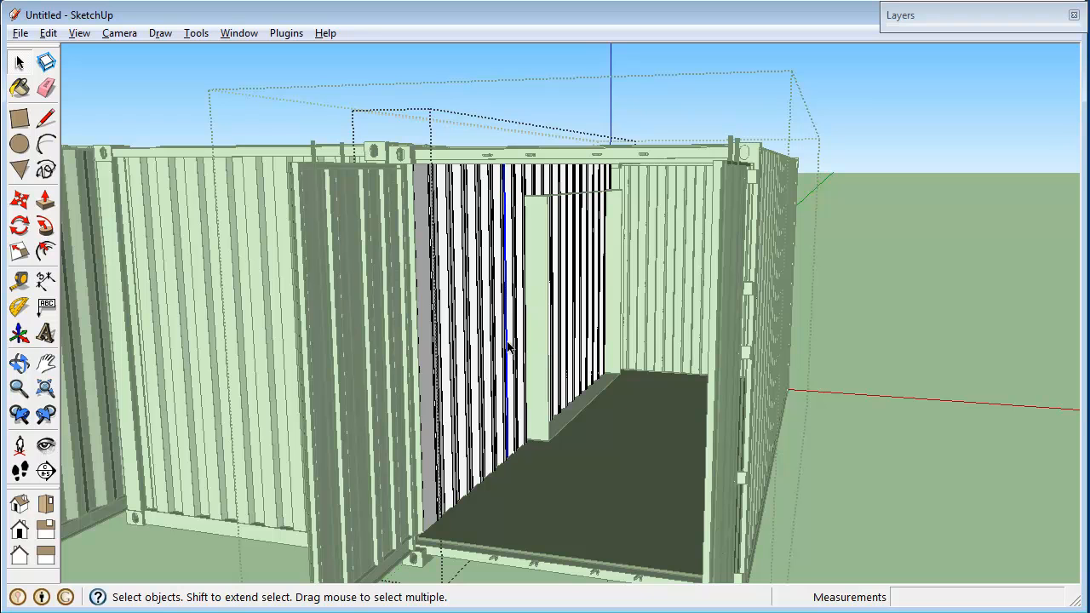
pyautogui.tripleClick(508, 345)
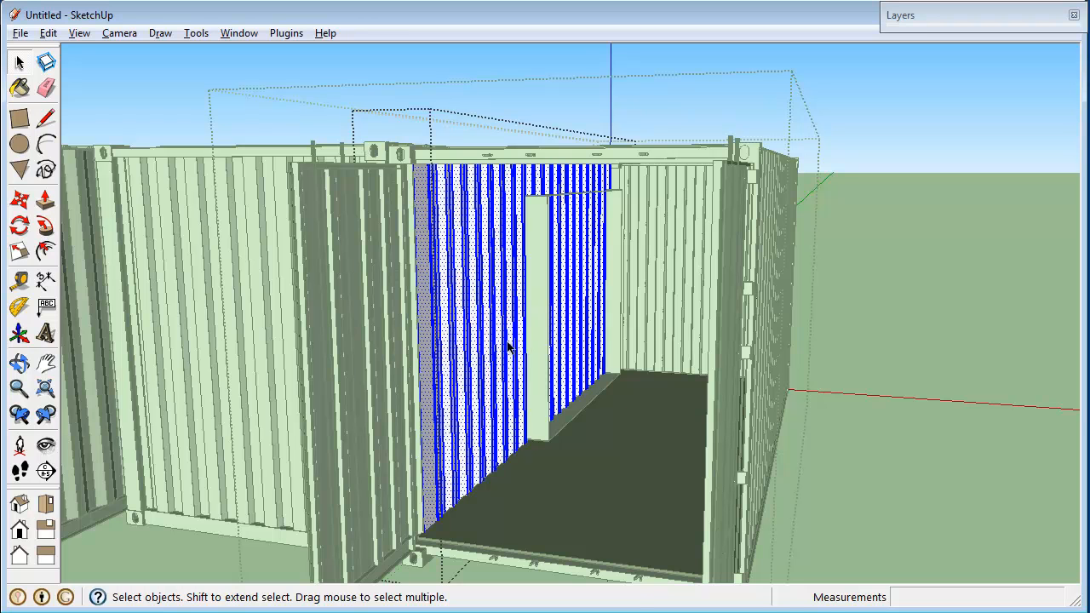
pyautogui.rightClick(503, 261)
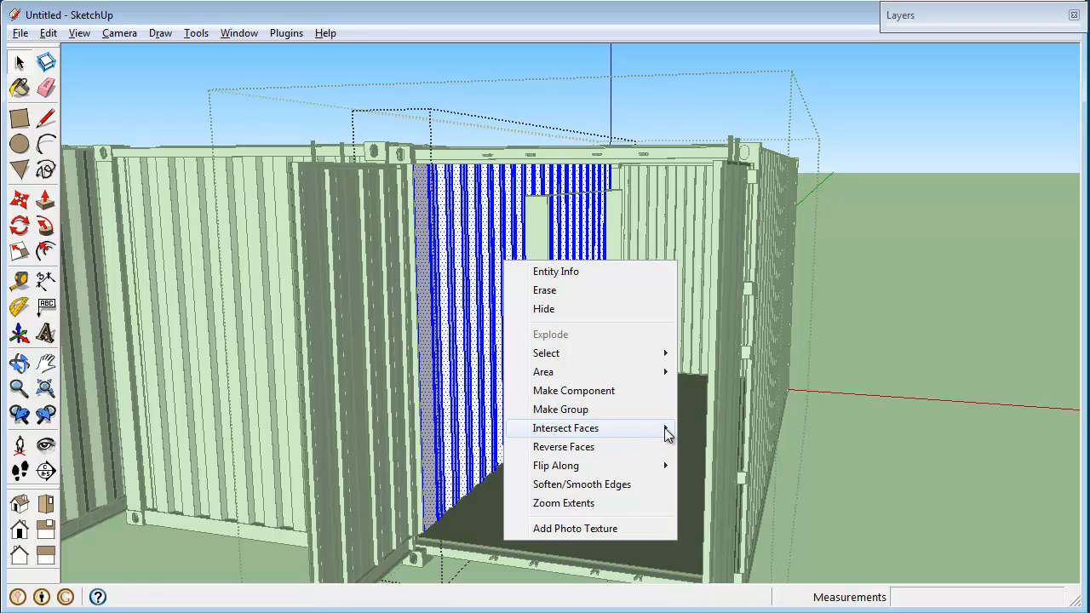
pyautogui.moveTo(666, 428)
pyautogui.click(715, 431)
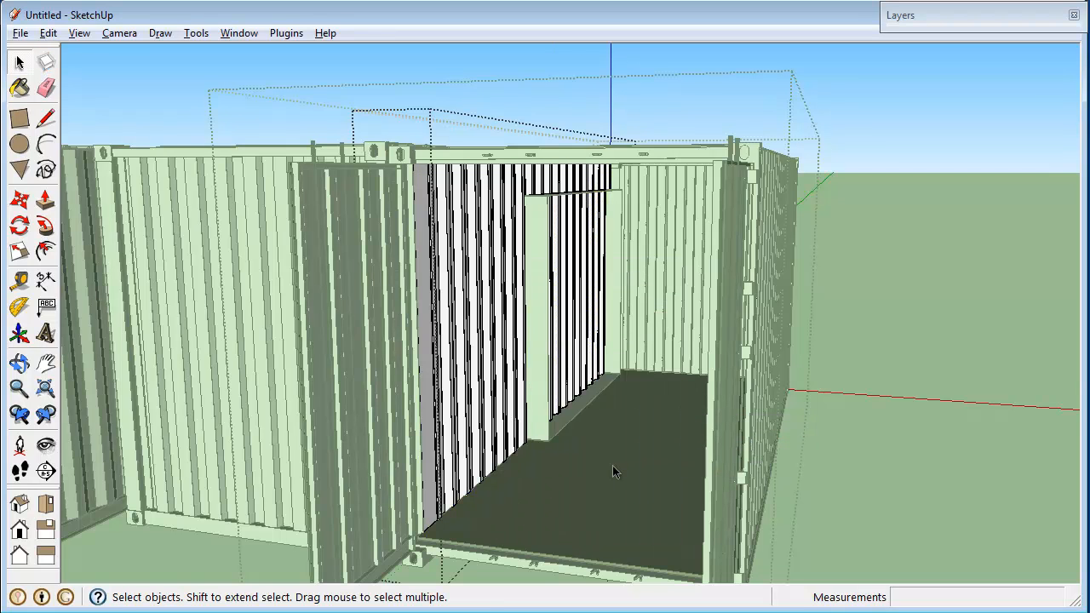
# Delete the corrugated wall sections in the middle of the framed opening.
pyautogui.click(571, 353)
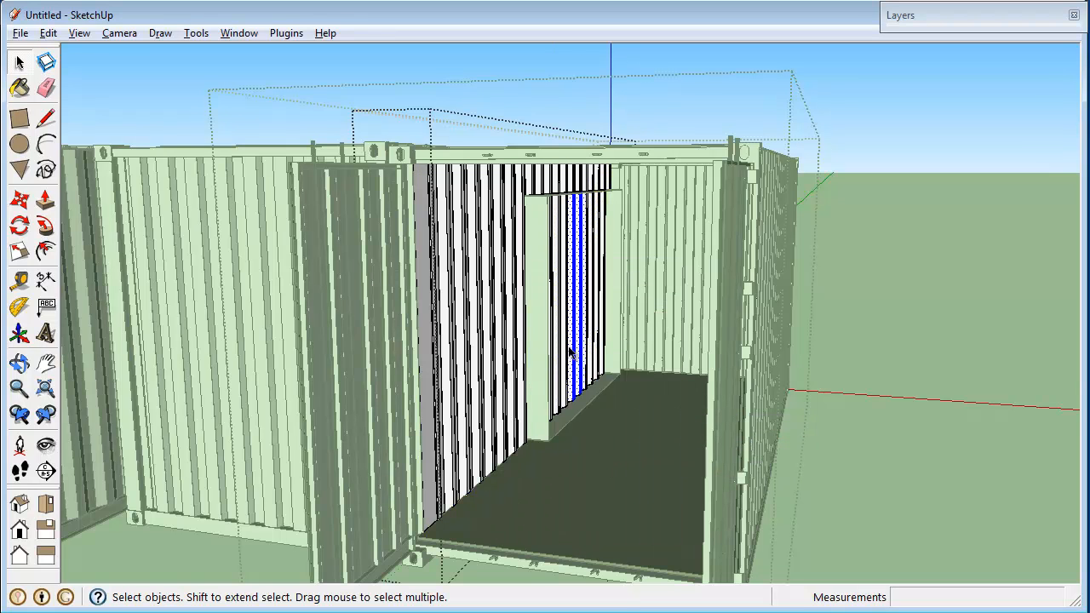
pyautogui.press('Delete')
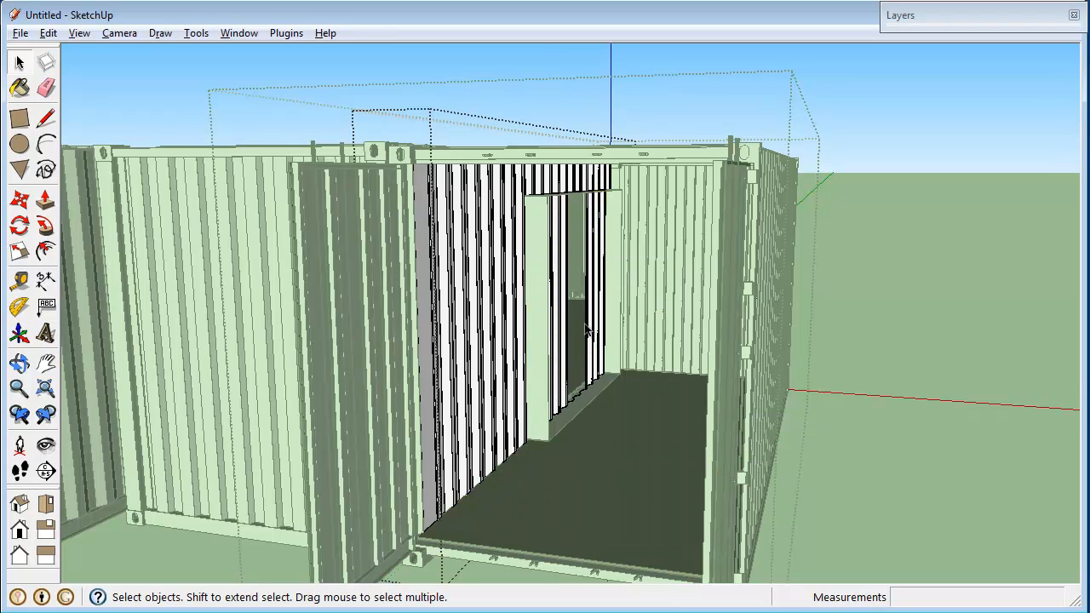
pyautogui.click(594, 275)
pyautogui.scroll(5, 579, 308)
pyautogui.moveTo(593, 311); pyautogui.dragTo(584, 353, button='middle')
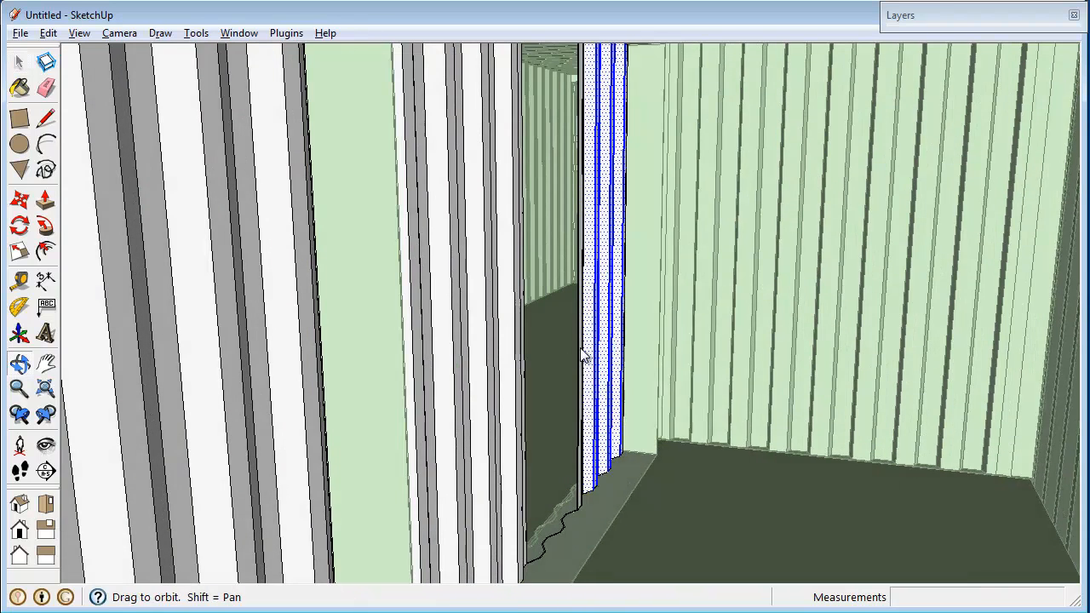
pyautogui.rightClick(595, 339)
pyautogui.click(639, 375)
# Delete the wall strips and loose edges bordering the gap, working towards the far side of the frame.
pyautogui.moveTo(640, 377); pyautogui.dragTo(530, 396, button='middle')
pyautogui.press('space')
pyautogui.click(532, 394)
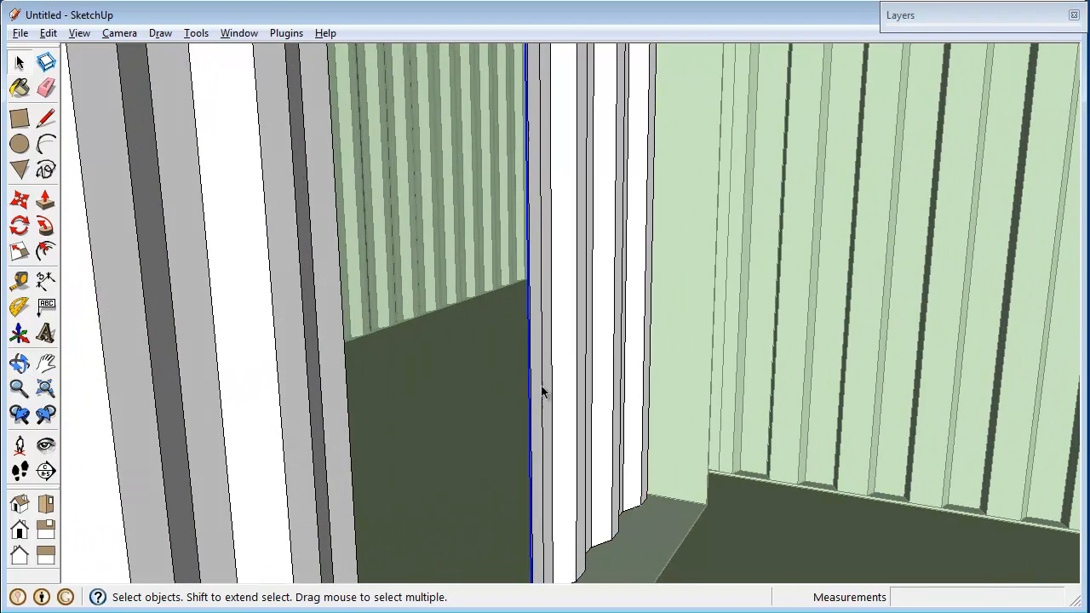
pyautogui.doubleClick(529, 406)
pyautogui.press('Delete')
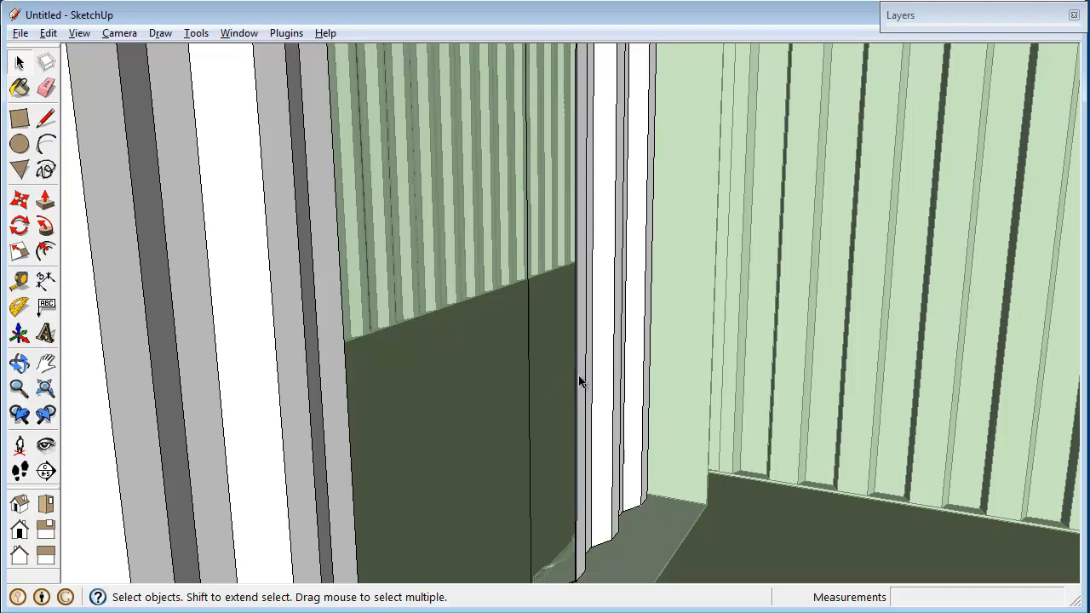
pyautogui.press('Delete')
pyautogui.moveTo(573, 398); pyautogui.dragTo(512, 412)
pyautogui.press('Delete')
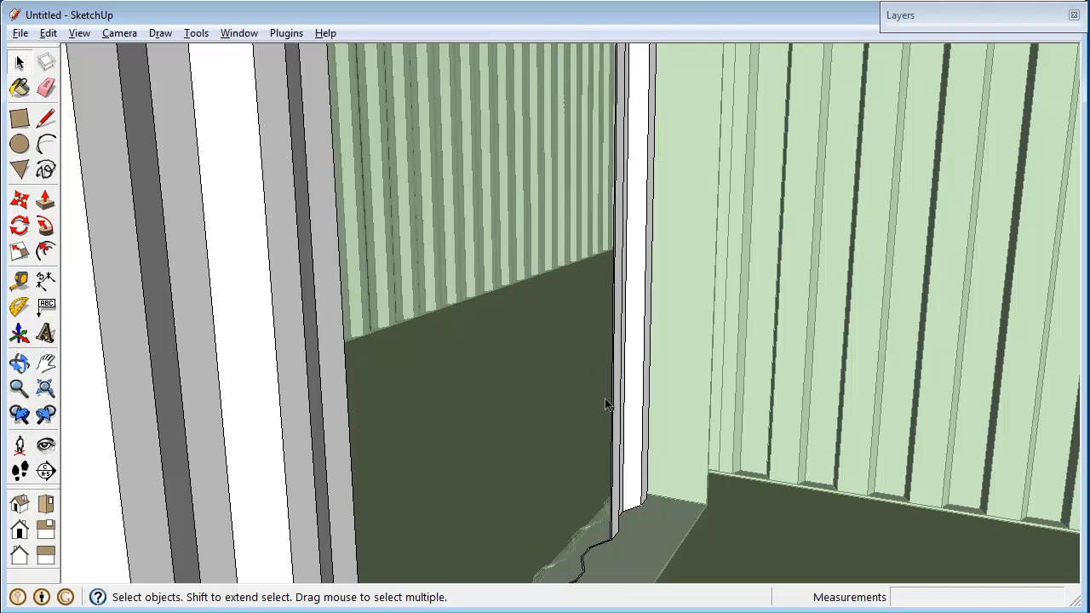
# Delete the remaining narrow corrugated strips and their edges up to the far vertical side of the frame.
pyautogui.click(613, 407)
pyautogui.press('Delete')
pyautogui.click(619, 406)
pyautogui.press('Delete')
pyautogui.click(619, 406)
pyautogui.press('Delete')
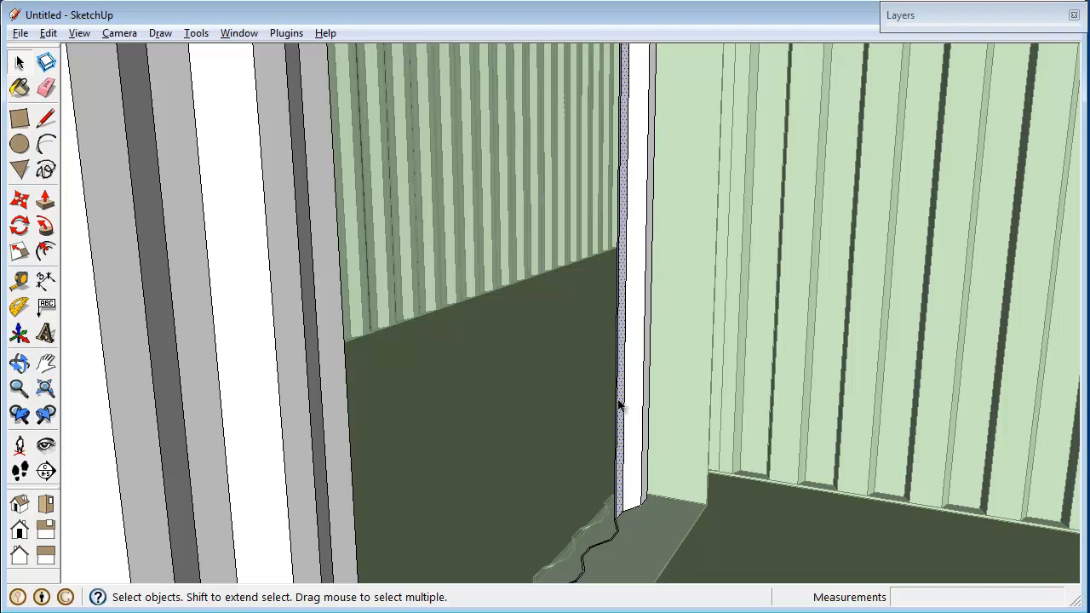
pyautogui.press('Delete')
pyautogui.press('Delete')
pyautogui.click(618, 400)
pyautogui.press('Delete')
pyautogui.click(624, 400)
pyautogui.press('Delete')
pyautogui.click(624, 407)
pyautogui.press('Delete')
pyautogui.click(644, 411)
pyautogui.press('Delete')
pyautogui.click(645, 411)
pyautogui.press('Delete')
pyautogui.click(645, 409)
pyautogui.press('Delete')
# Leave wall and container editing and bring all the joined containers into view from above.
pyautogui.scroll(5, 653, 438)
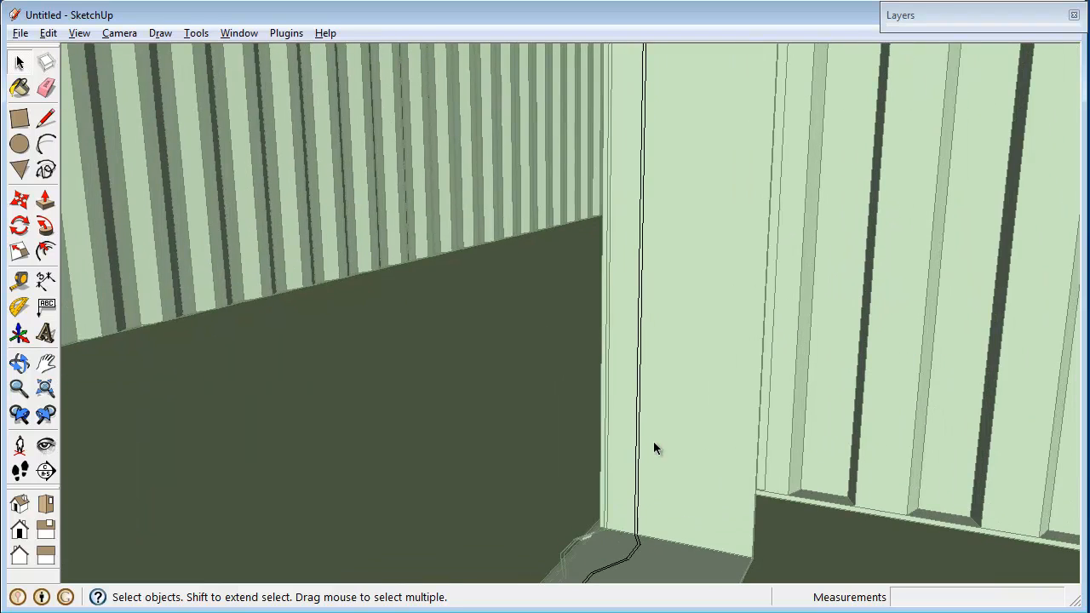
pyautogui.scroll(-6, 653, 436)
pyautogui.moveTo(652, 434); pyautogui.dragTo(474, 447, button='middle')
pyautogui.scroll(-5, 563, 418)
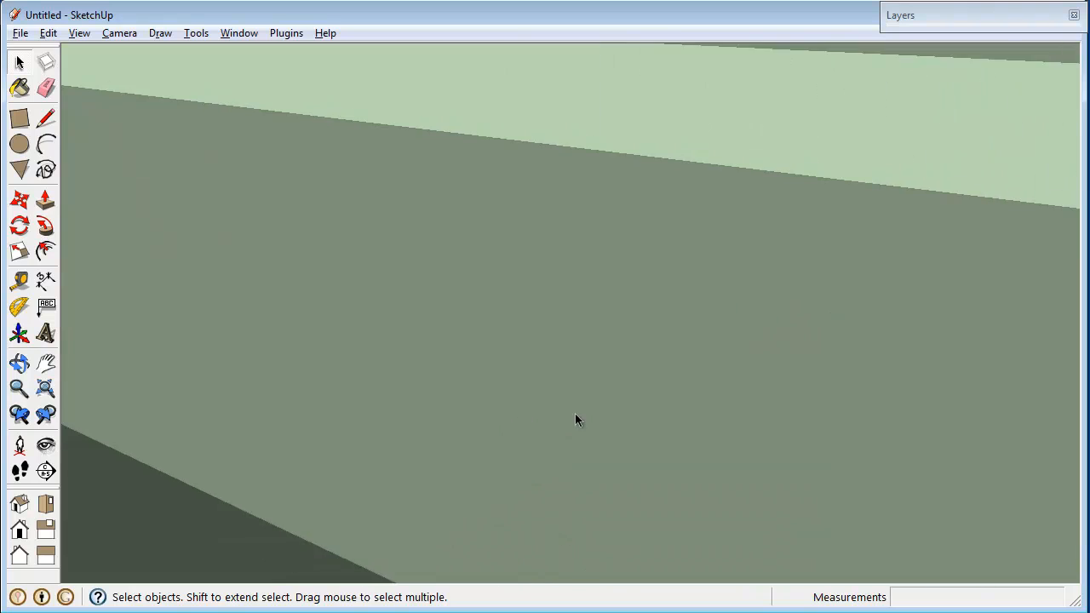
pyautogui.scroll(-8, 612, 395)
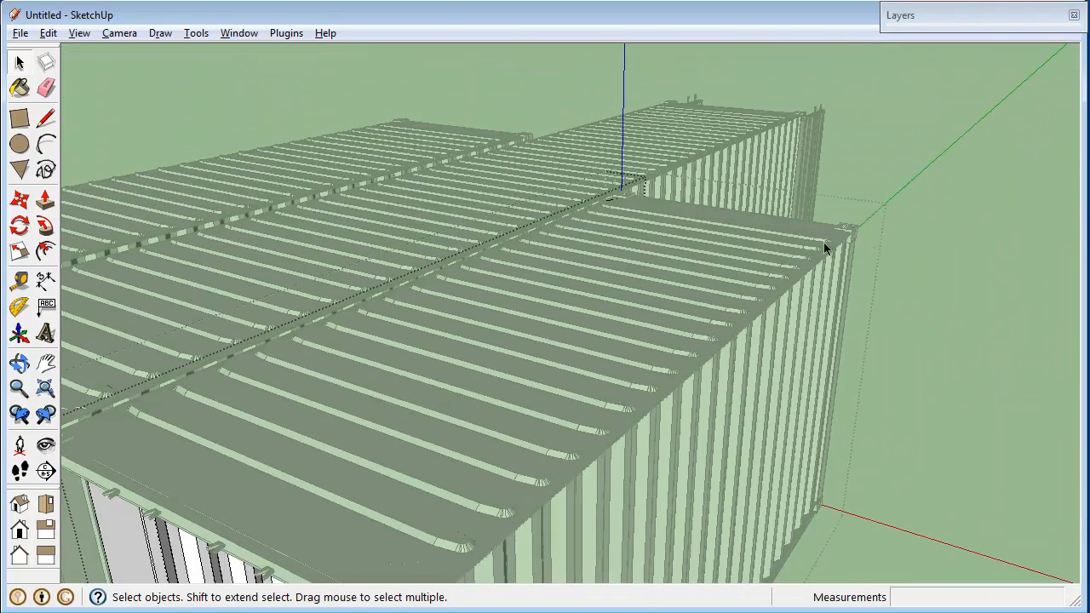
pyautogui.click(864, 201)
pyautogui.click(886, 168)
pyautogui.scroll(-6, 949, 198)
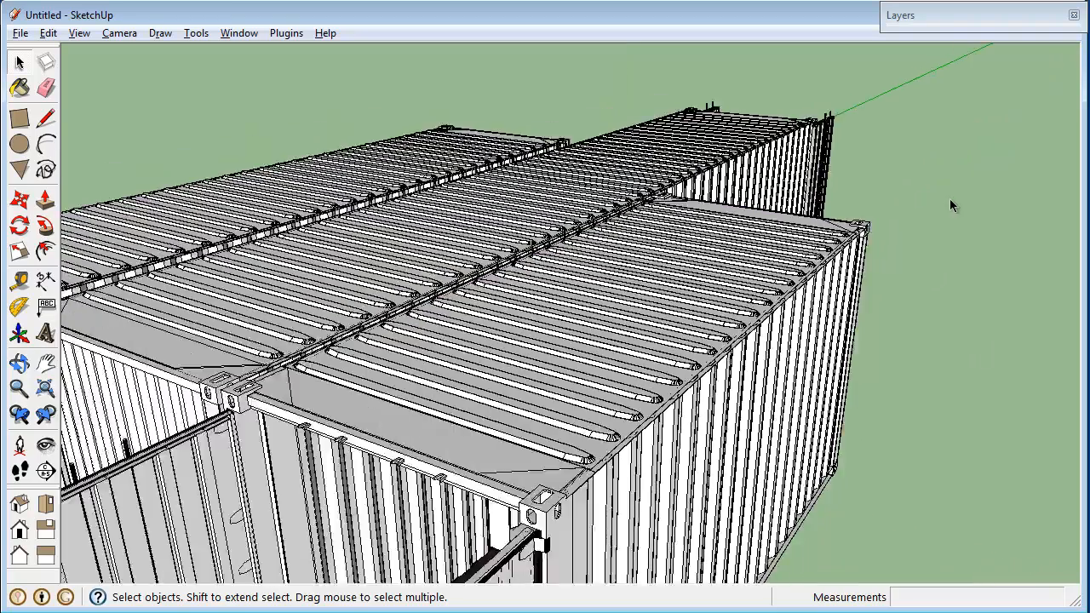
pyautogui.moveTo(960, 192); pyautogui.dragTo(628, 366, button='middle')
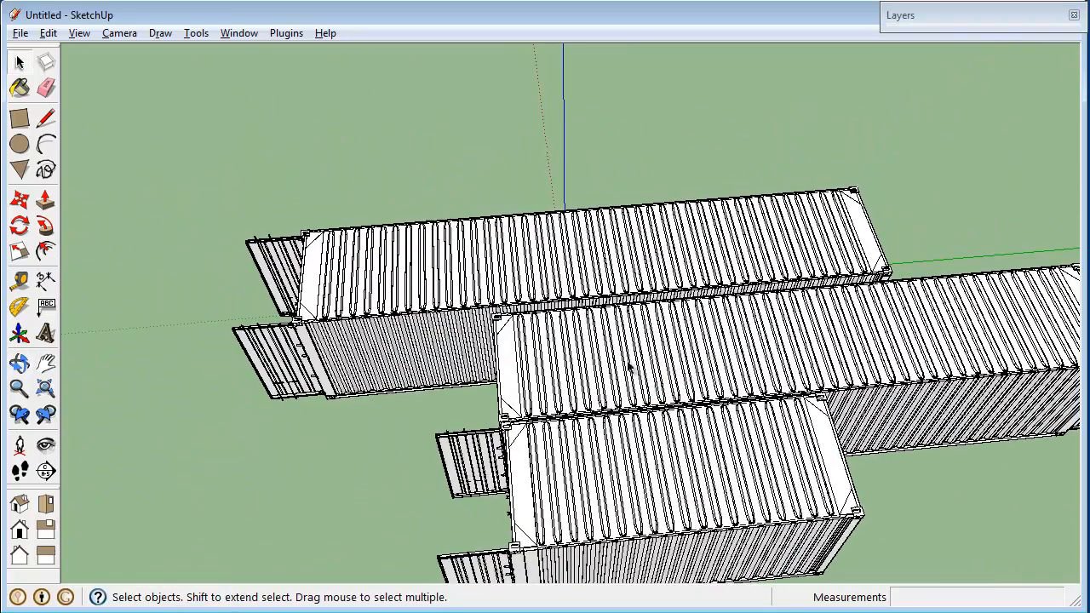
# Place a horizontal section plane on the container roof and lower it about 2' 4 1/2" to cut through the walls.
pyautogui.click(46, 471)
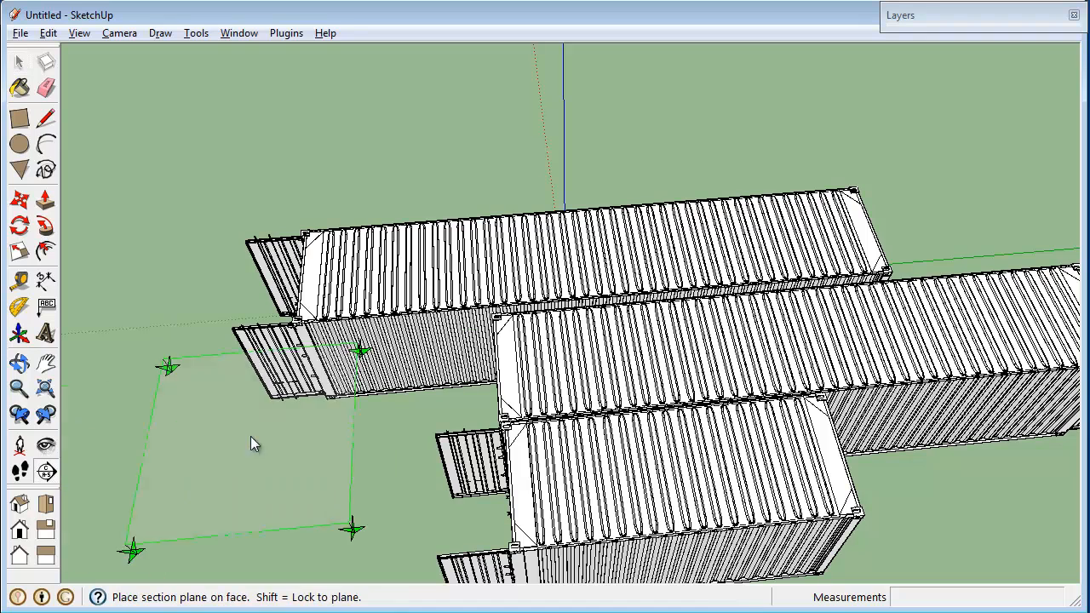
pyautogui.click(515, 402)
pyautogui.press('m')
pyautogui.click(262, 203)
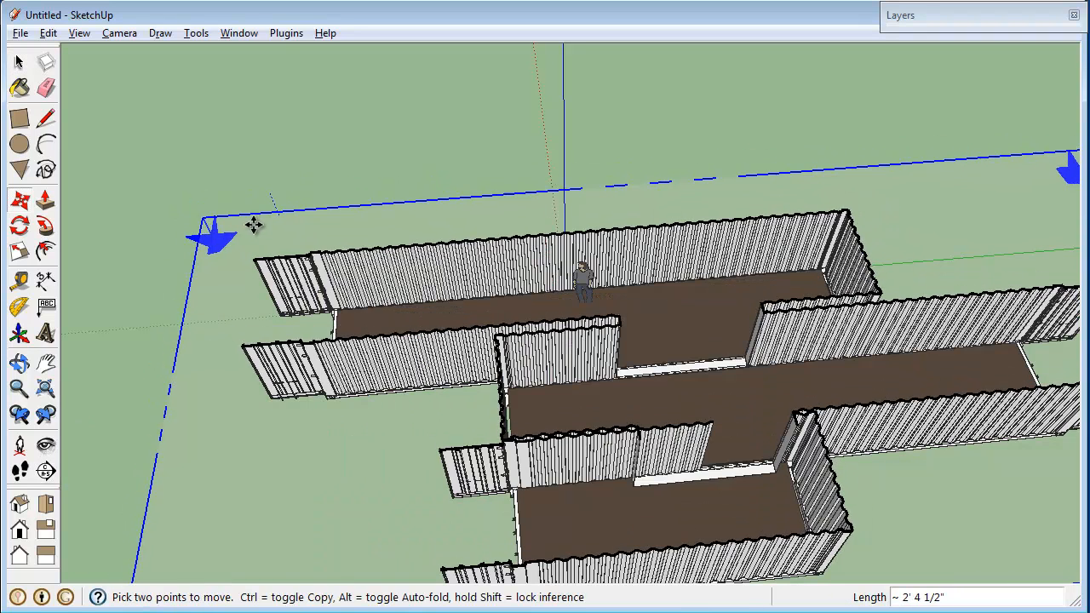
pyautogui.click(252, 224)
pyautogui.press('space')
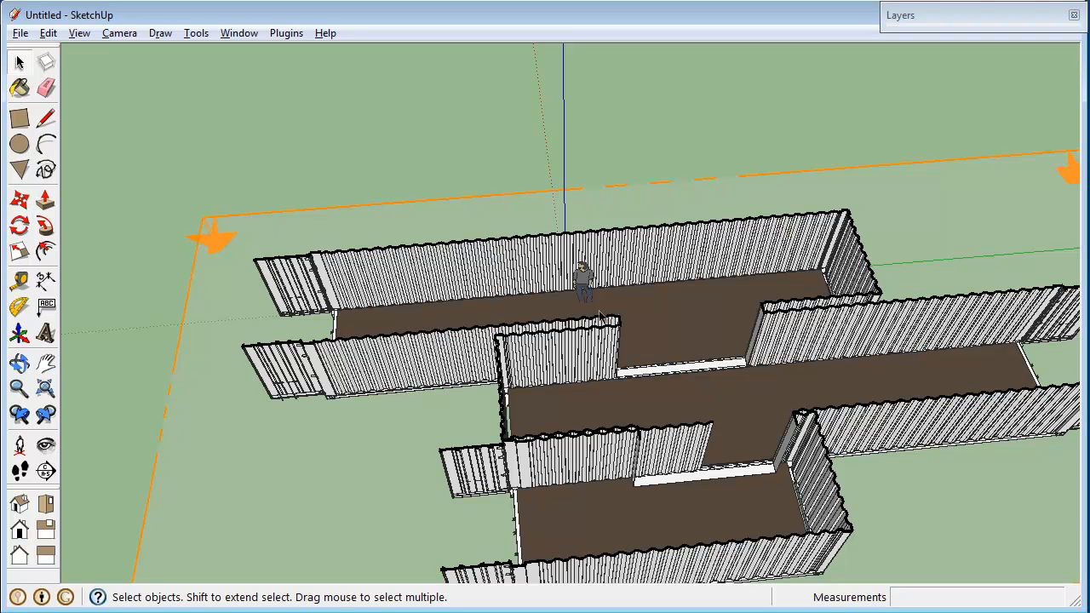
# Open the short container's side wall group and delete most of the leftover corrugated strips crossing the framed opening.
pyautogui.click(661, 455)
pyautogui.rightClick(662, 455)
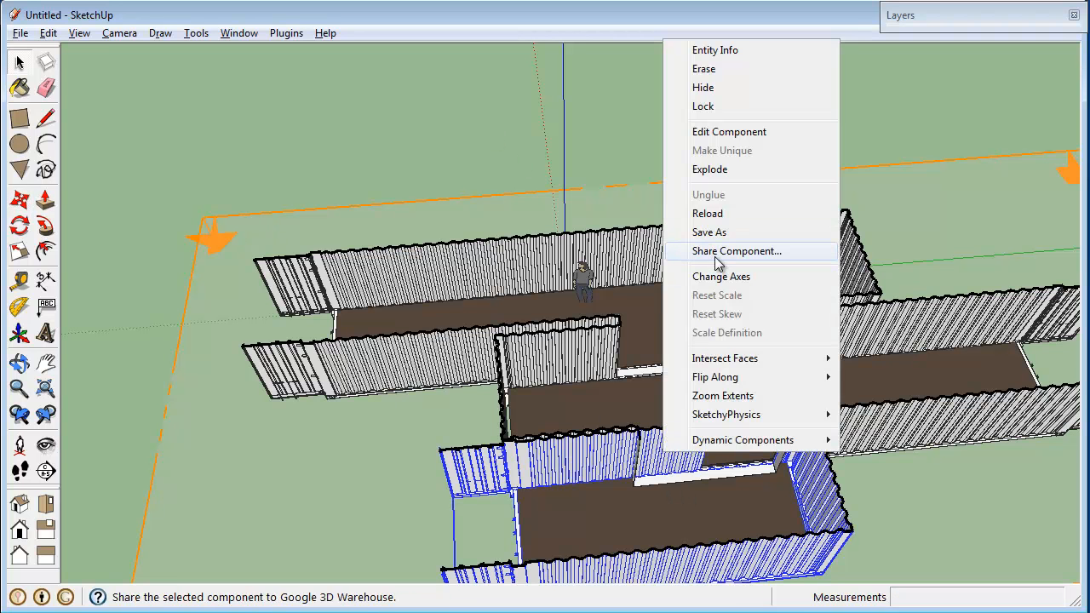
pyautogui.click(689, 132)
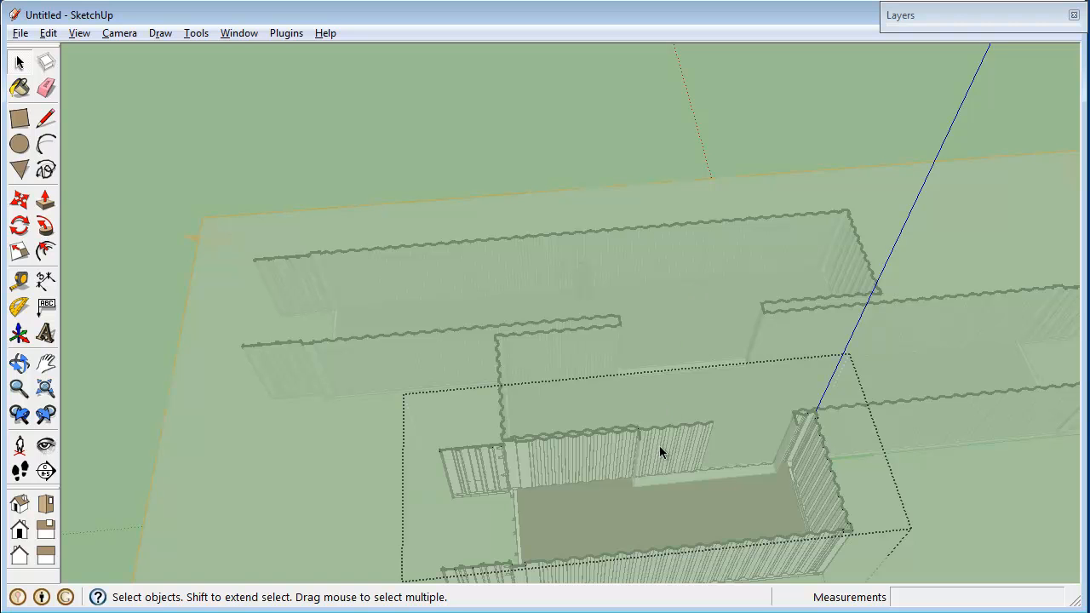
pyautogui.rightClick(686, 449)
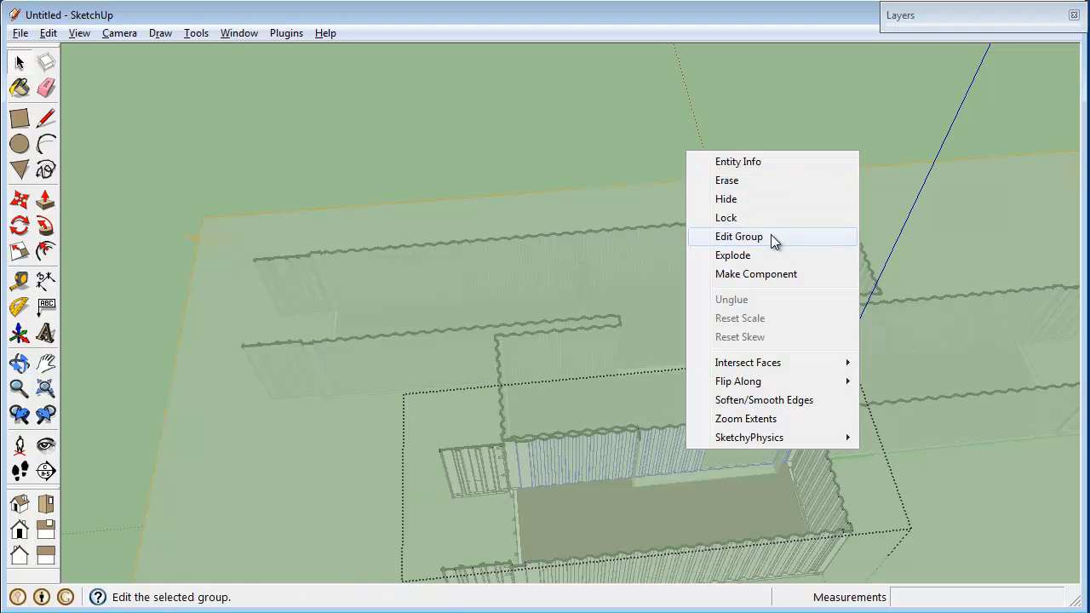
pyautogui.click(772, 238)
pyautogui.scroll(5, 673, 400)
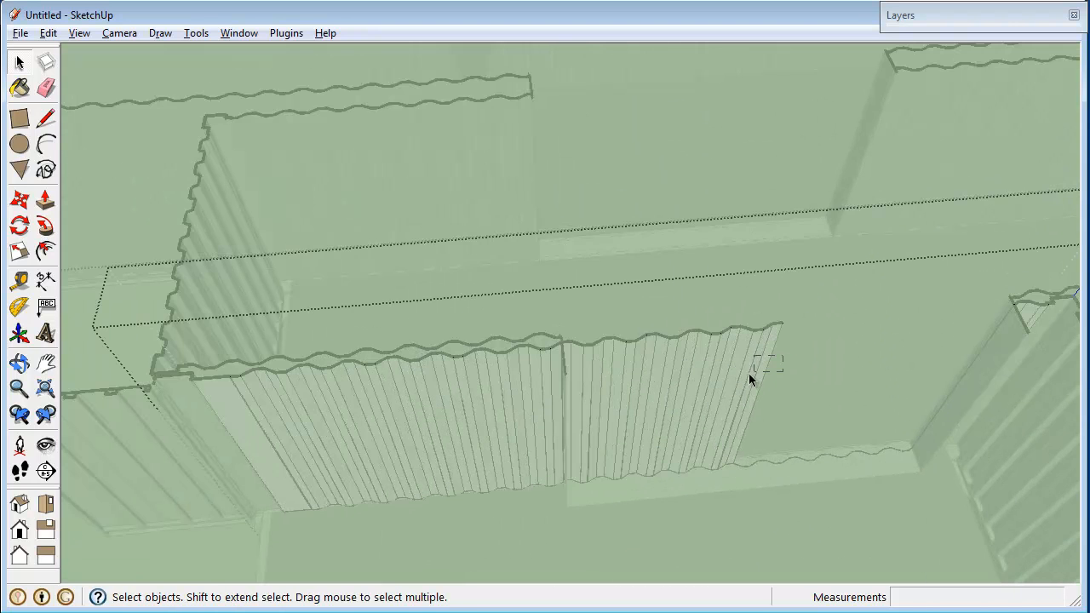
pyautogui.moveTo(606, 443); pyautogui.dragTo(596, 442)
pyautogui.press('Delete')
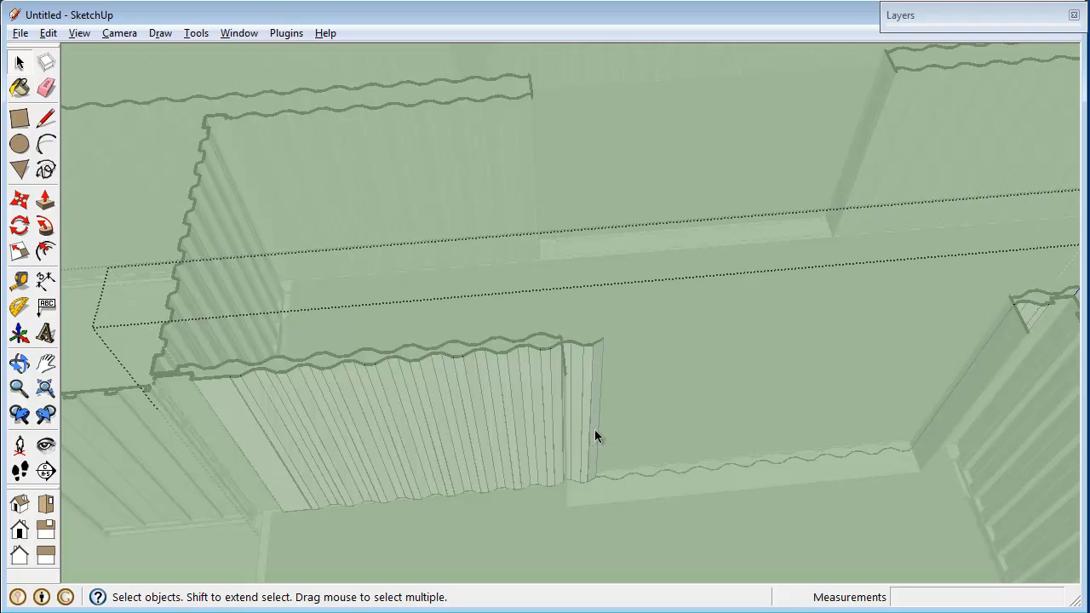
# Delete the last corrugated strips crossing the framed opening and leave the wall group and container component.
pyautogui.moveTo(570, 394); pyautogui.dragTo(569, 390)
pyautogui.press('Delete')
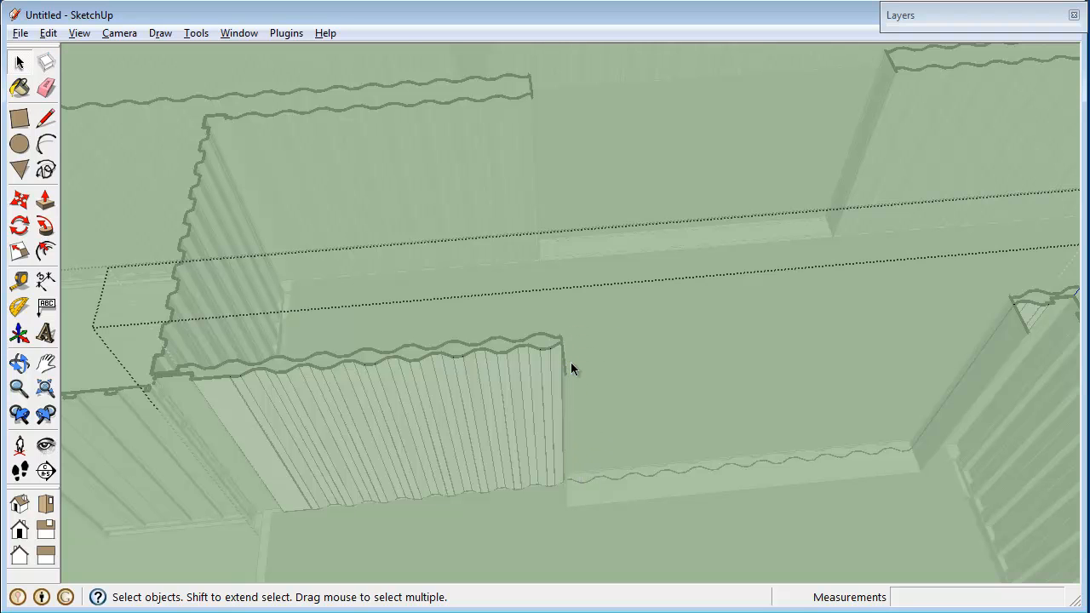
pyautogui.rightClick(607, 418)
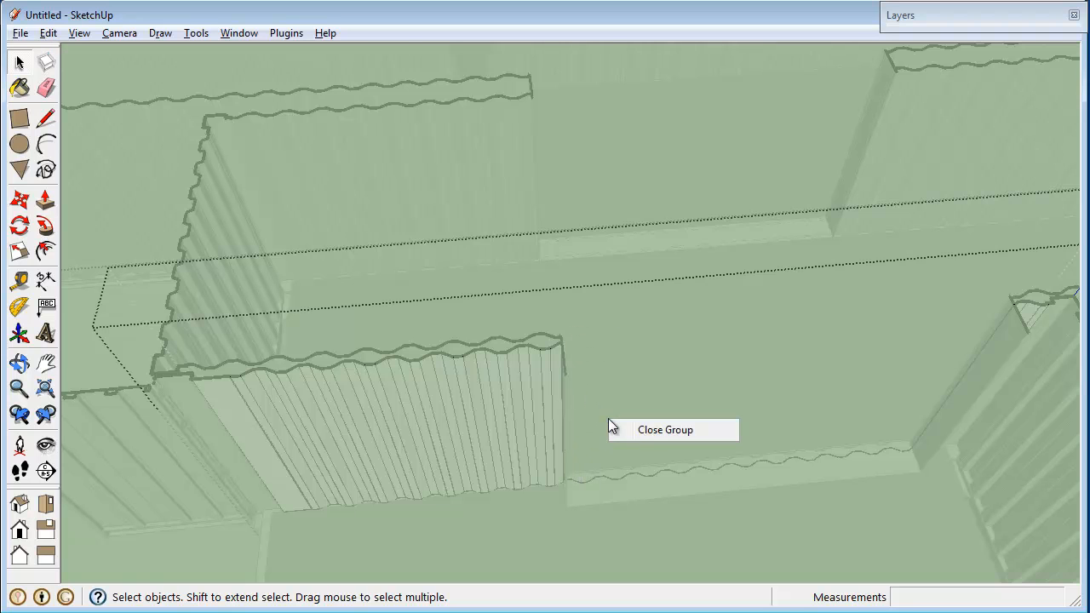
pyautogui.click(644, 427)
pyautogui.rightClick(643, 428)
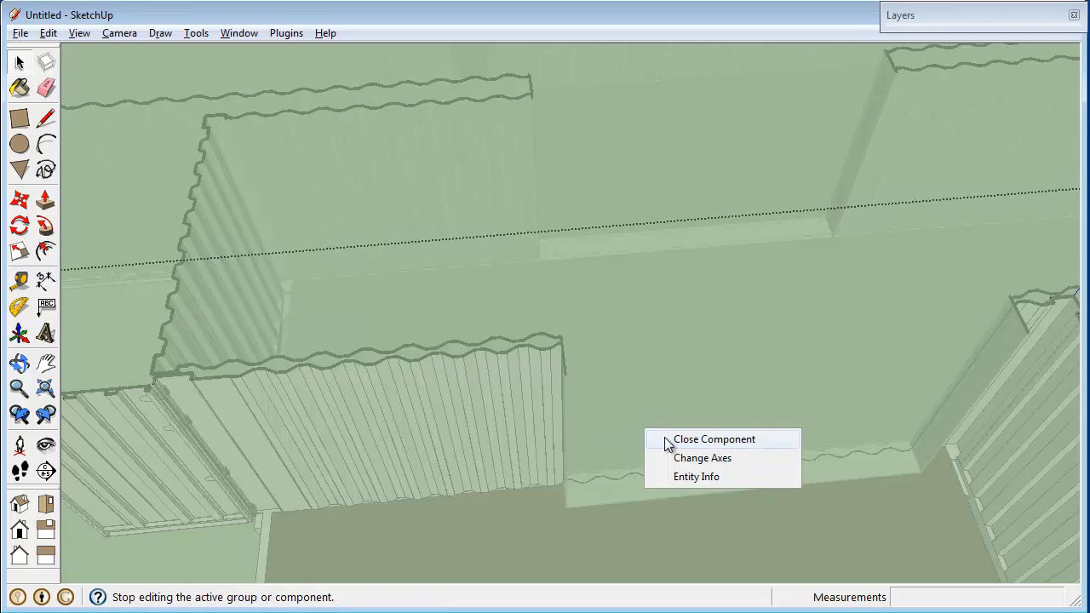
pyautogui.click(672, 437)
# Inspect the sectioned containers in top view and from several angles, checking how the floors connect through the framed passages.
pyautogui.scroll(-2, 670, 426)
pyautogui.moveTo(577, 494); pyautogui.dragTo(718, 405, button='middle')
pyautogui.rightClick(718, 405)
pyautogui.click(203, 504)
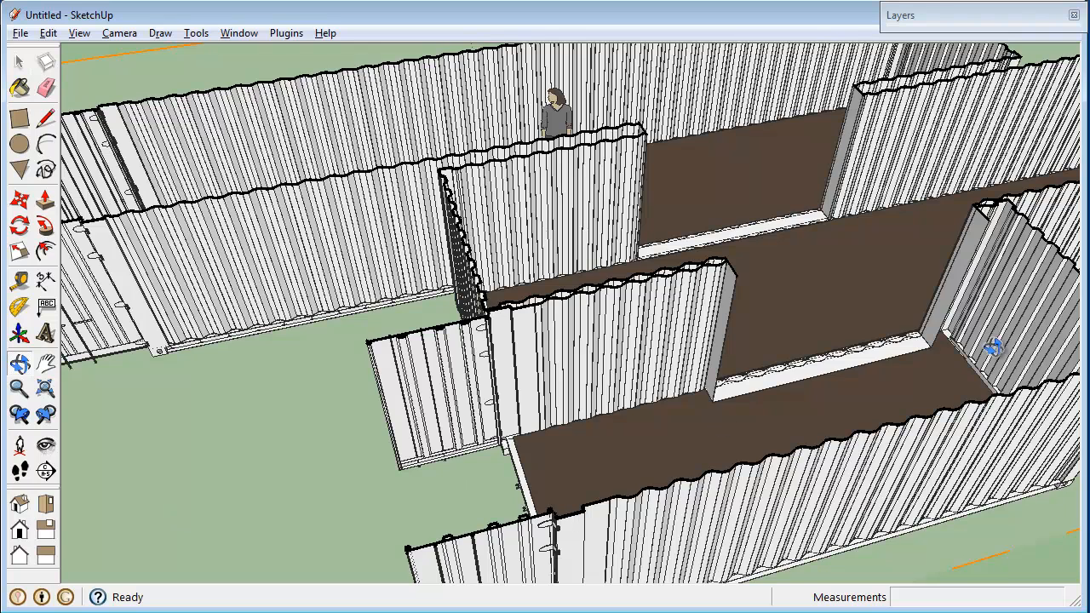
pyautogui.scroll(-3, 810, 182)
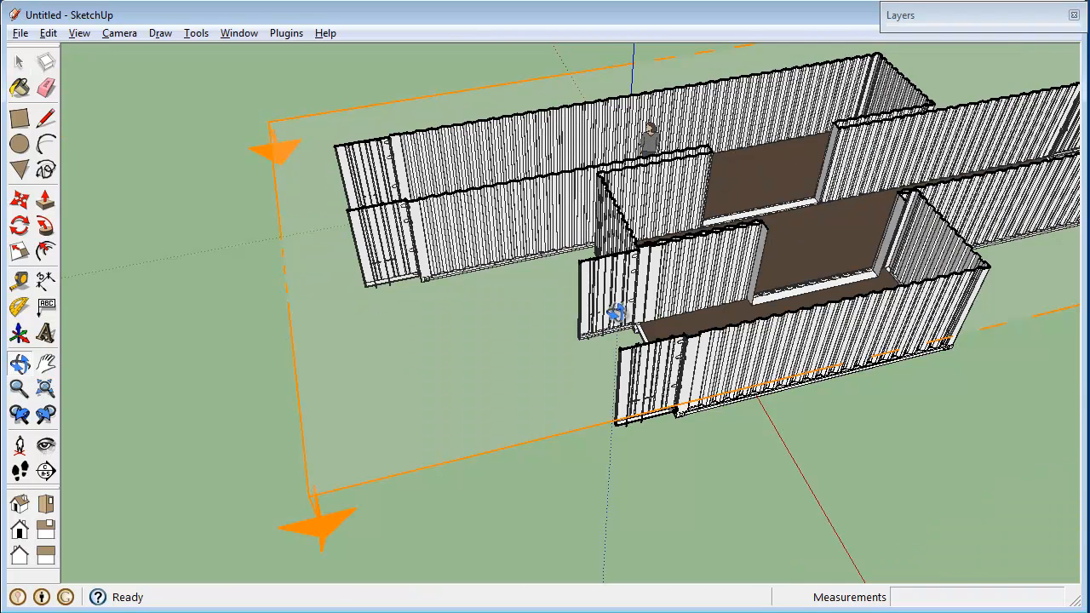
pyautogui.click(47, 508)
pyautogui.scroll(-2, 255, 372)
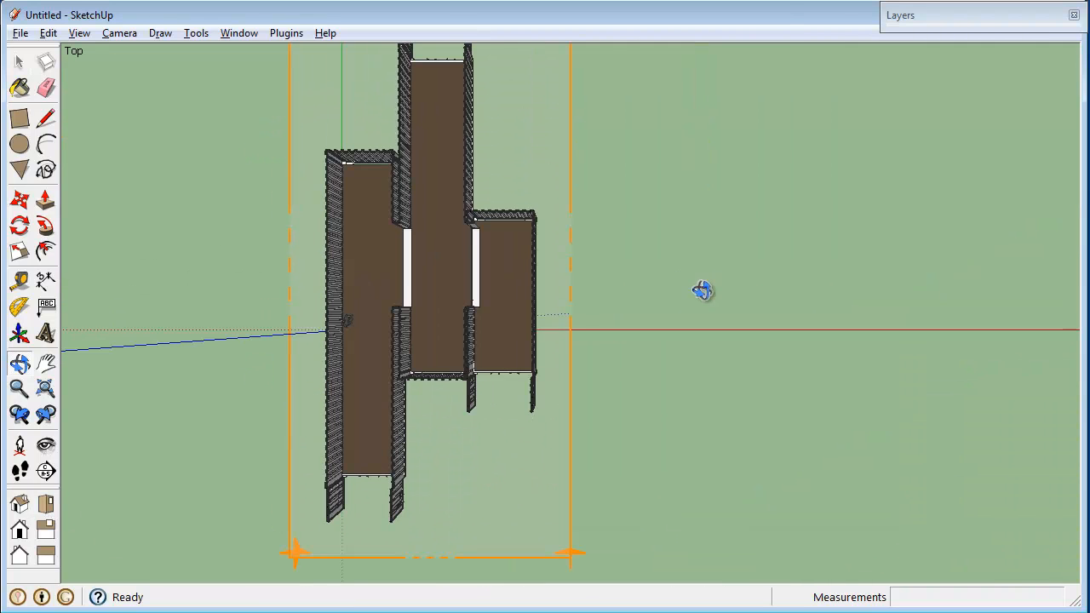
pyautogui.scroll(-2, 702, 290)
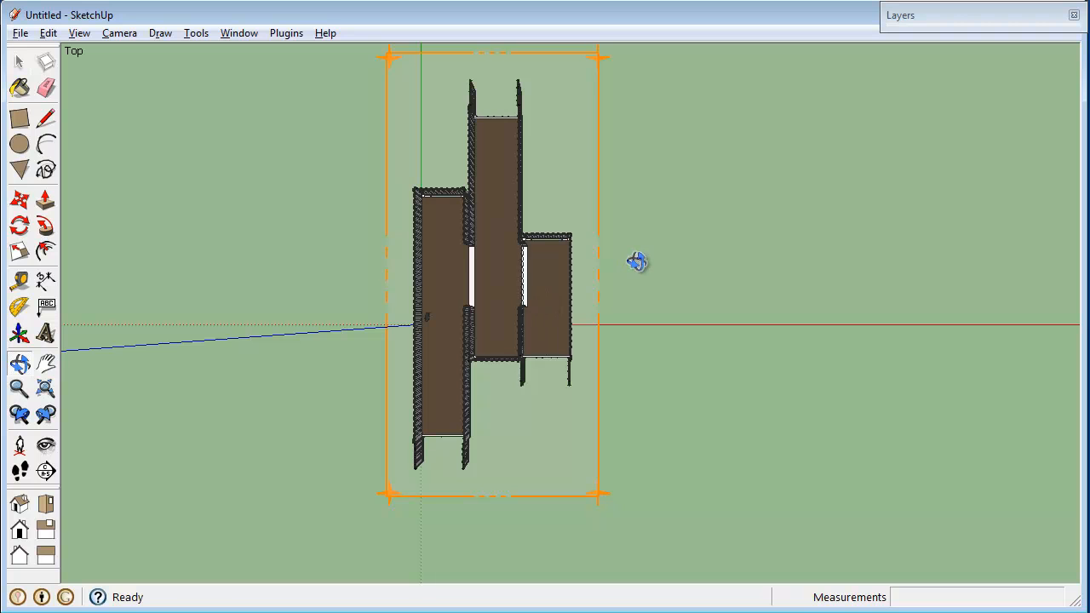
pyautogui.scroll(3, 570, 309)
pyautogui.moveTo(762, 341); pyautogui.dragTo(445, 224)
pyautogui.rightClick(450, 259)
pyautogui.click(511, 298)
pyautogui.moveTo(312, 439); pyautogui.dragTo(579, 357)
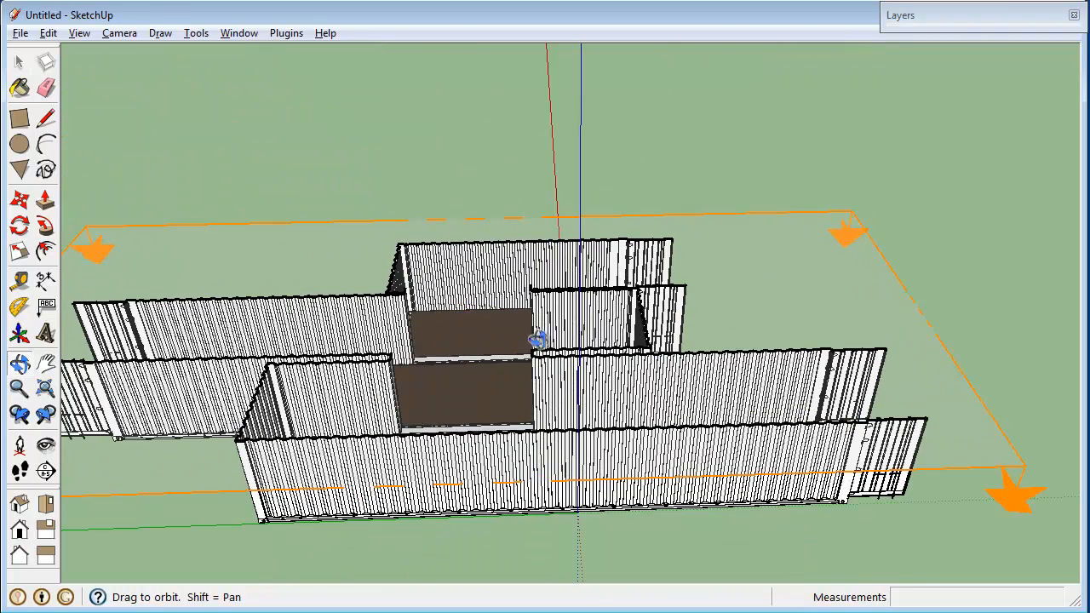
pyautogui.moveTo(616, 315); pyautogui.dragTo(462, 372)
pyautogui.moveTo(721, 284); pyautogui.dragTo(688, 176)
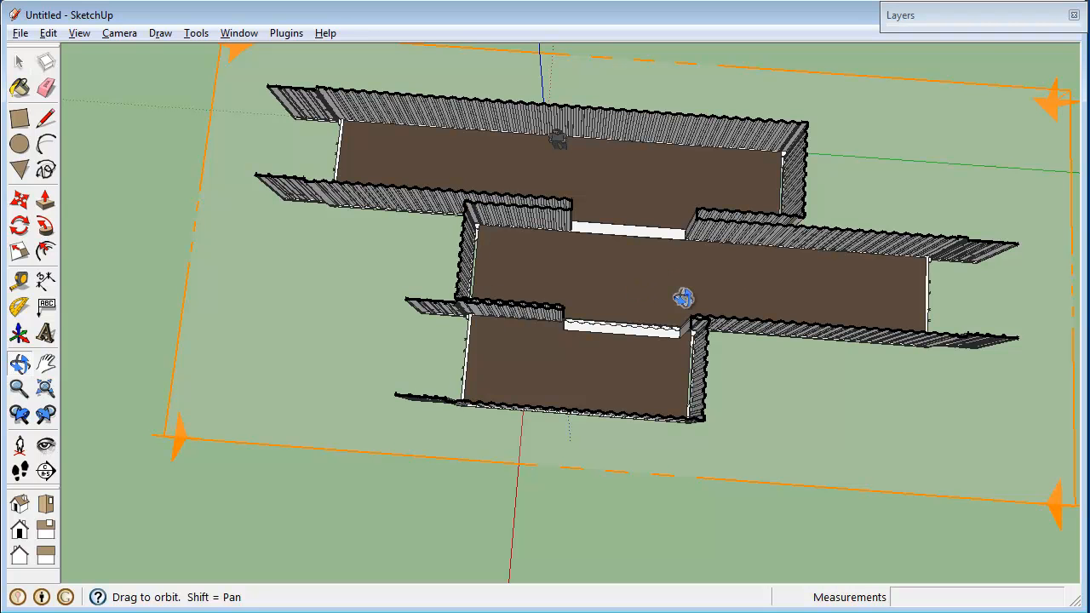
pyautogui.moveTo(497, 280); pyautogui.dragTo(591, 347)
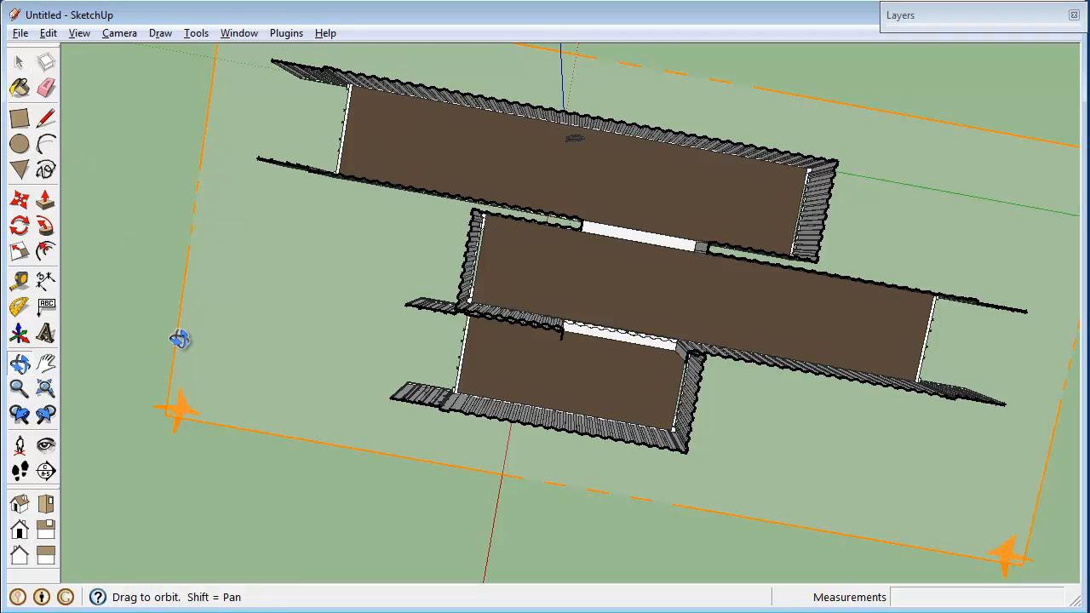
# Delete the horizontal section plane cutting through the containers.
pyautogui.press('space')
pyautogui.click(180, 357)
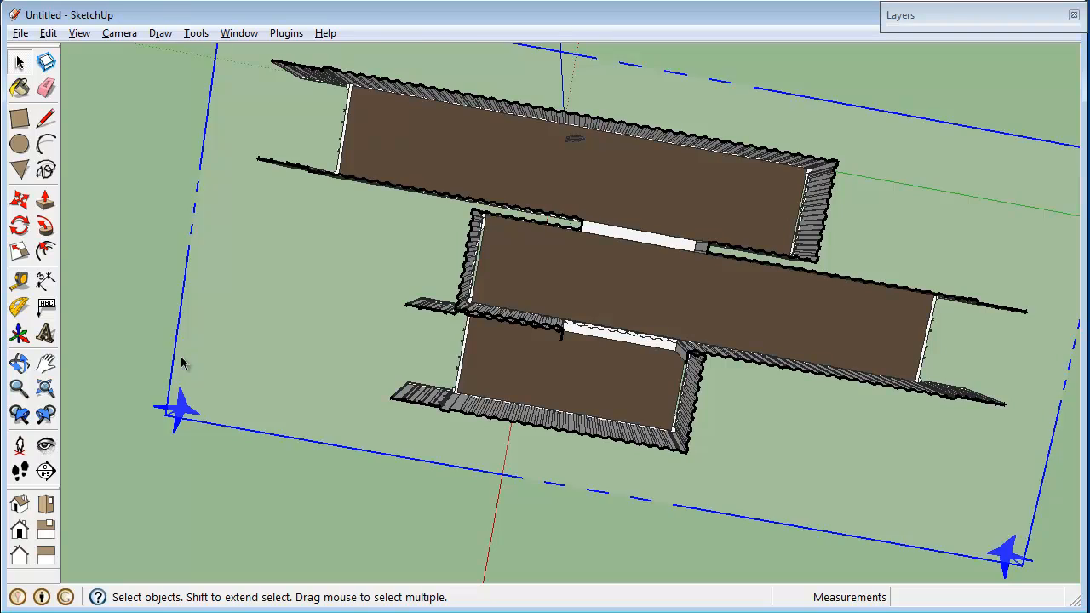
pyautogui.press('Delete')
# Examine the complete container assembly from all around, including the open end, the adjoining roof corners and the gap between the long containers.
pyautogui.moveTo(178, 413); pyautogui.dragTo(462, 265, button='middle')
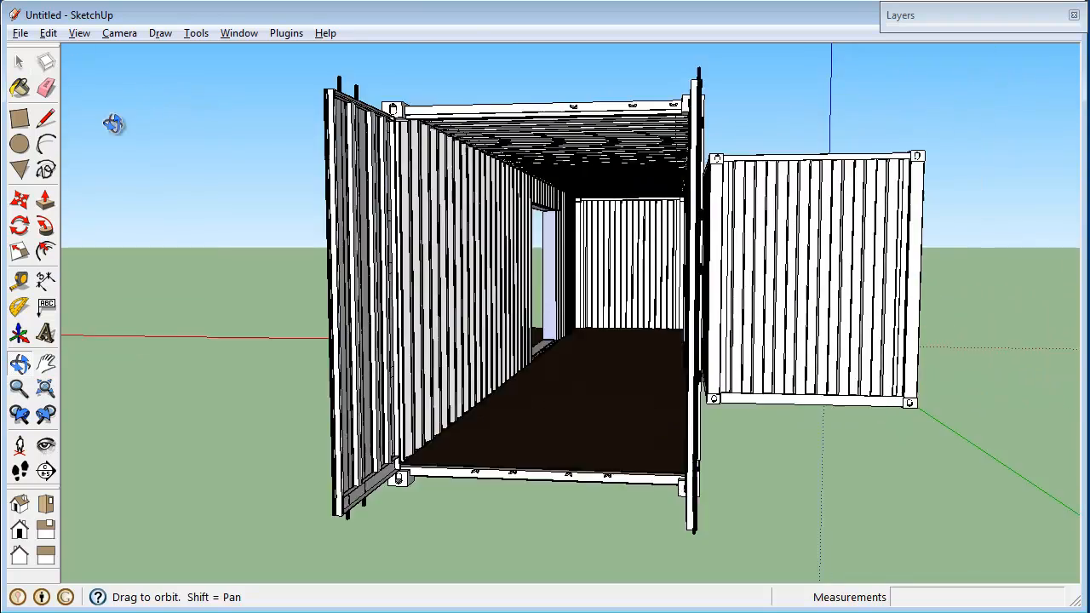
pyautogui.moveTo(111, 122)
pyautogui.mouseDown(button='middle')
pyautogui.moveTo(74, 102)
pyautogui.moveTo(158, 128)
pyautogui.moveTo(170, 151)
pyautogui.moveTo(107, 139)
pyautogui.mouseUp(button='middle')
pyautogui.scroll(-3, 465, 226)
pyautogui.moveTo(465, 225); pyautogui.dragTo(296, 287, button='middle')
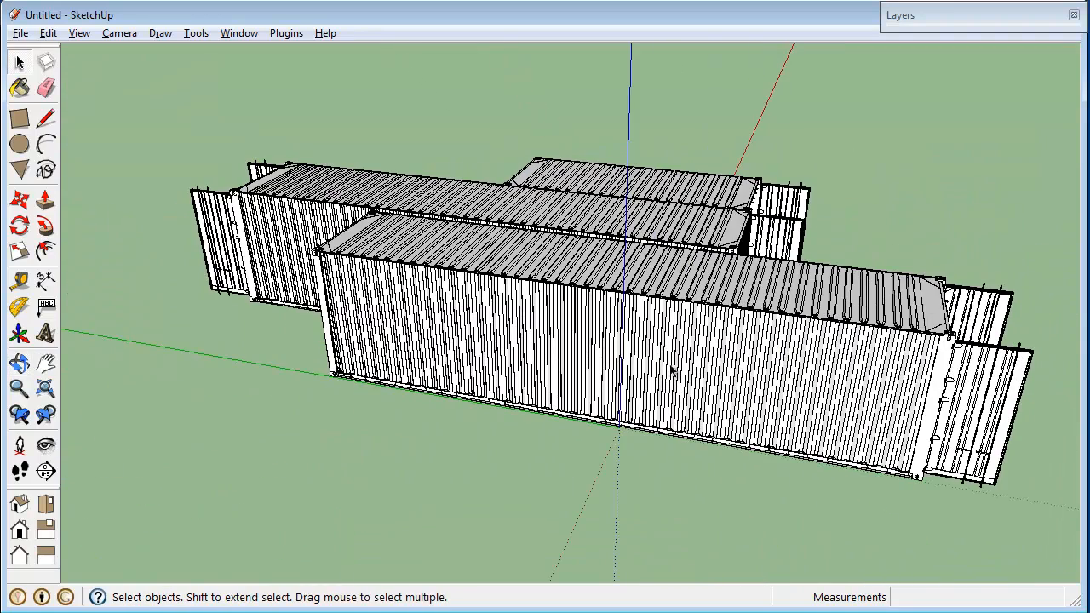
pyautogui.moveTo(714, 327); pyautogui.dragTo(700, 328, button='middle')
pyautogui.rightClick(700, 328)
pyautogui.click(741, 365)
pyautogui.moveTo(846, 304); pyautogui.dragTo(647, 398)
pyautogui.scroll(10, 647, 398)
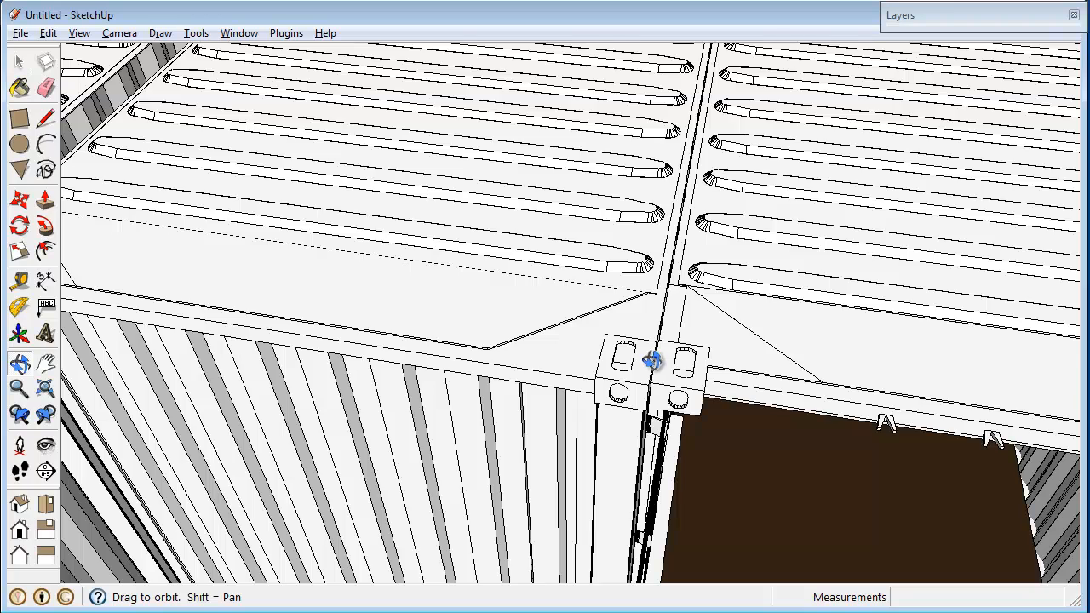
pyautogui.scroll(-6, 652, 360)
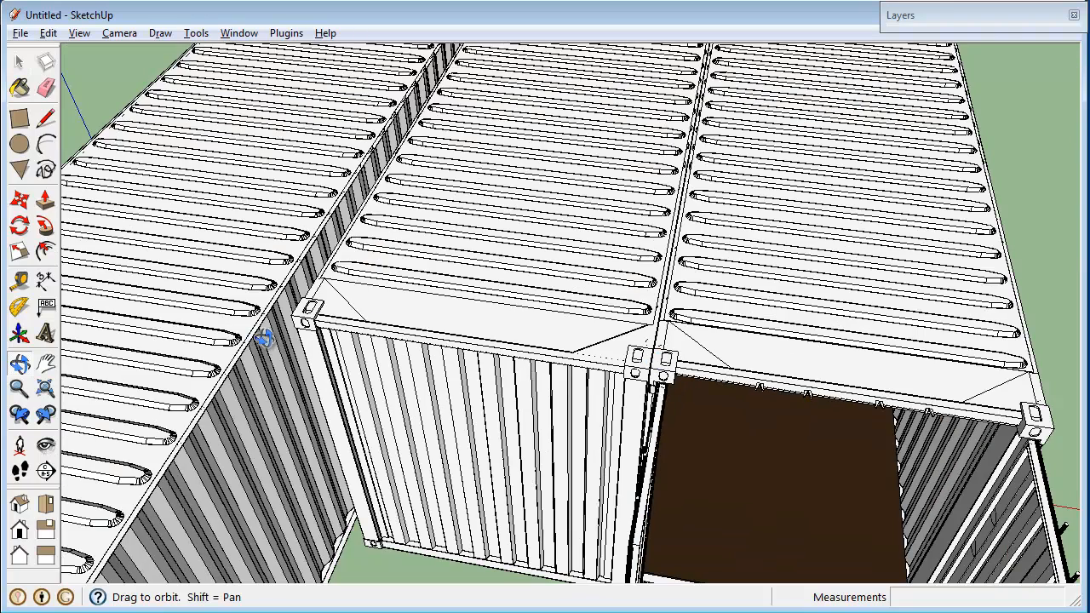
pyautogui.moveTo(267, 332); pyautogui.dragTo(397, 289)
pyautogui.moveTo(469, 396); pyautogui.dragTo(639, 448)
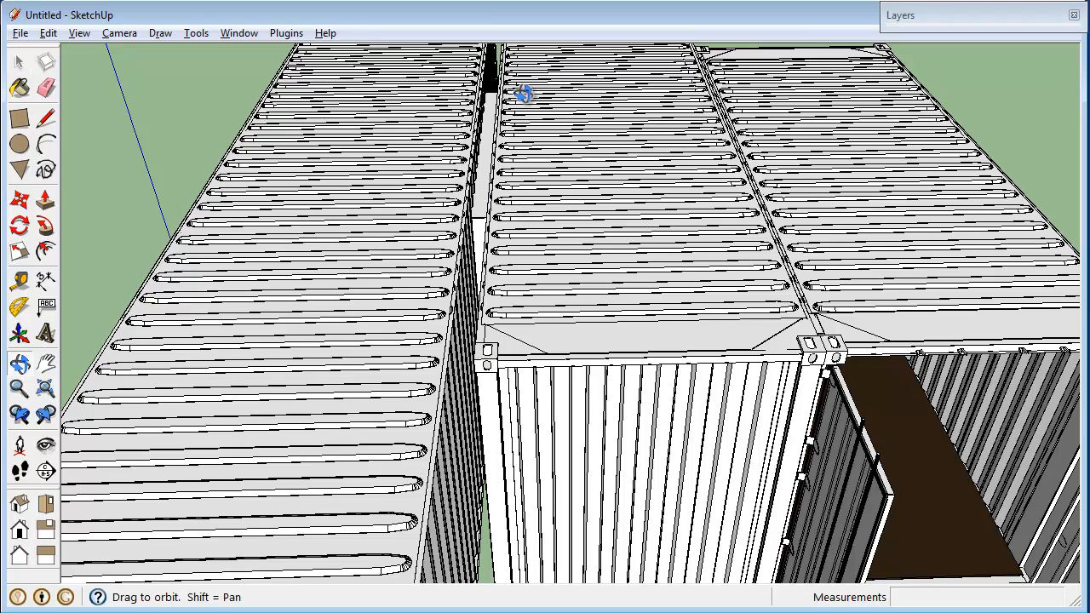
pyautogui.scroll(-5, 530, 322)
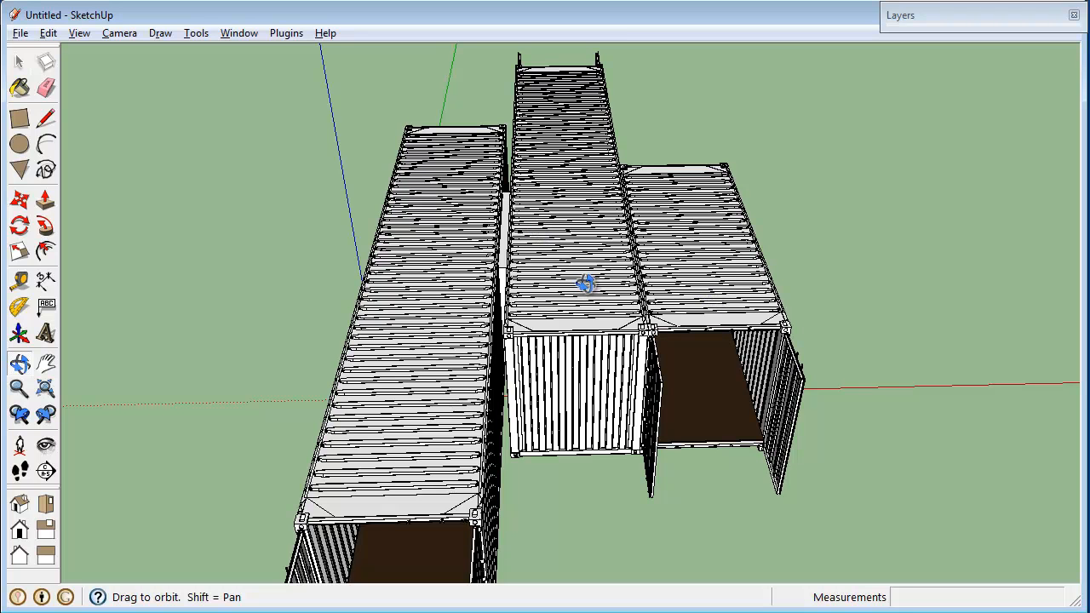
pyautogui.scroll(-3, 811, 247)
pyautogui.moveTo(993, 285); pyautogui.dragTo(549, 261)
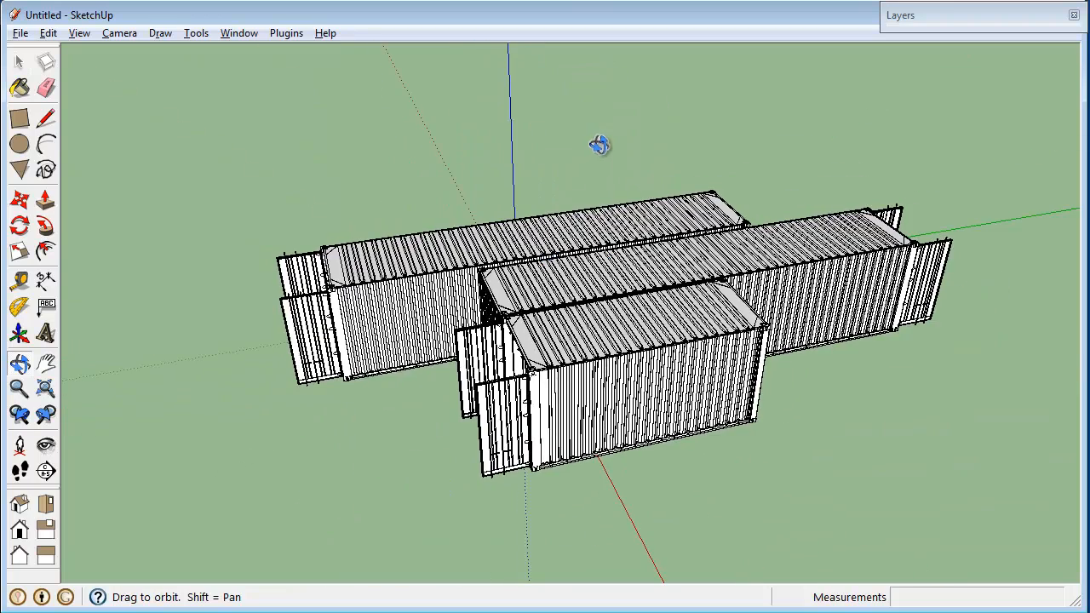